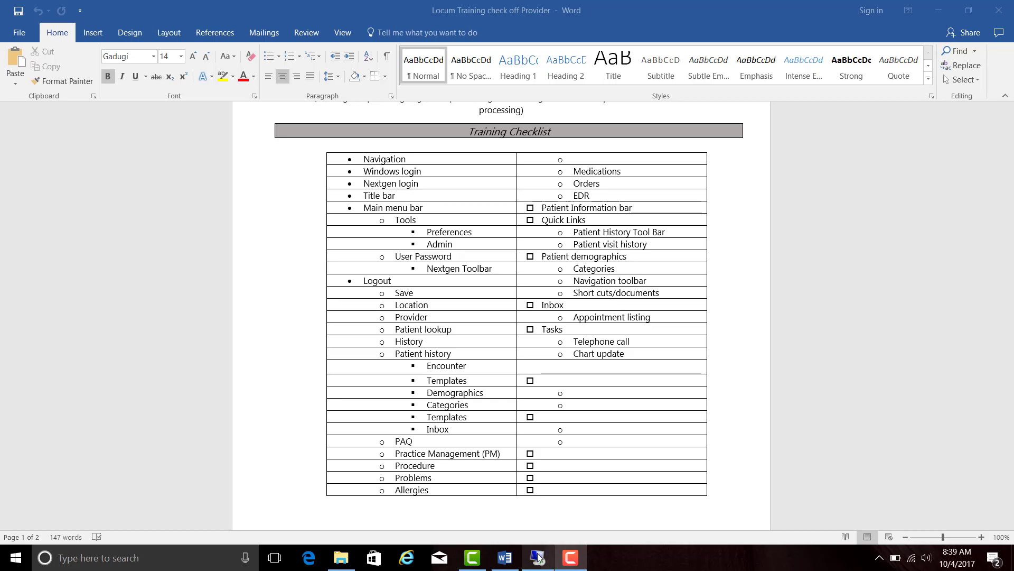
- Switch to the remote desktop session and launch EHR from the NextGen application launcher
left_click(538, 555)
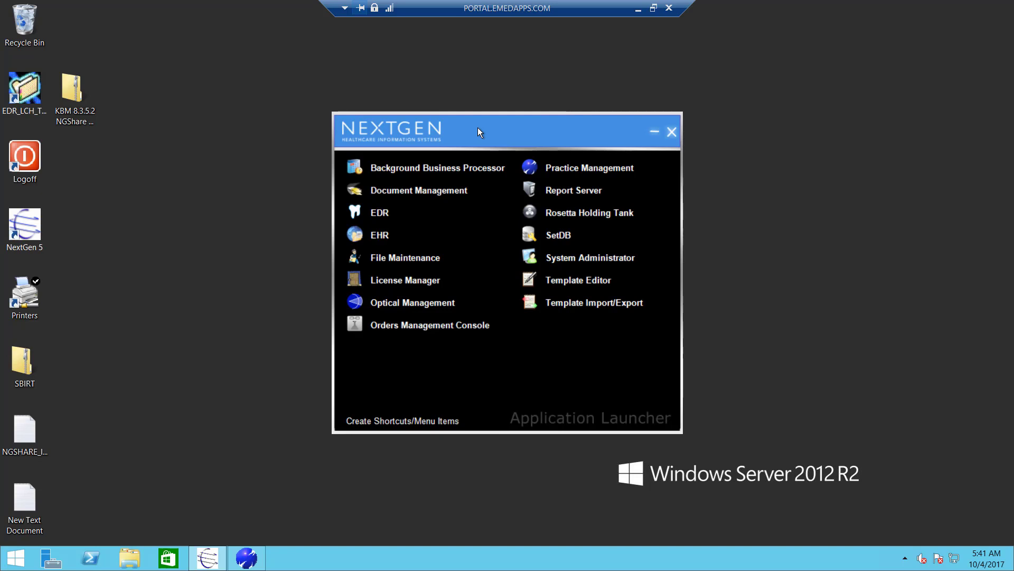
left_click(378, 236)
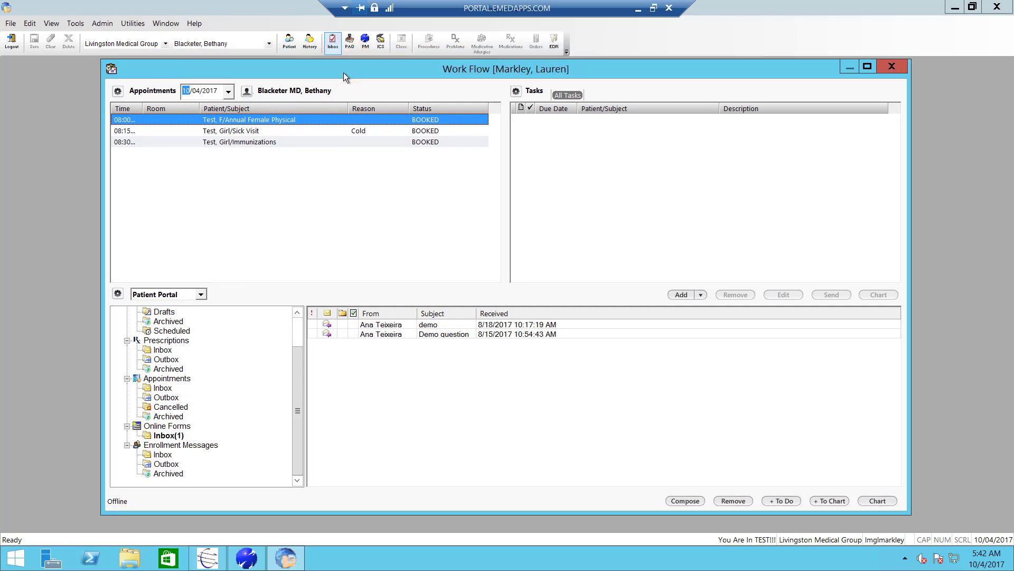
left_click(75, 24)
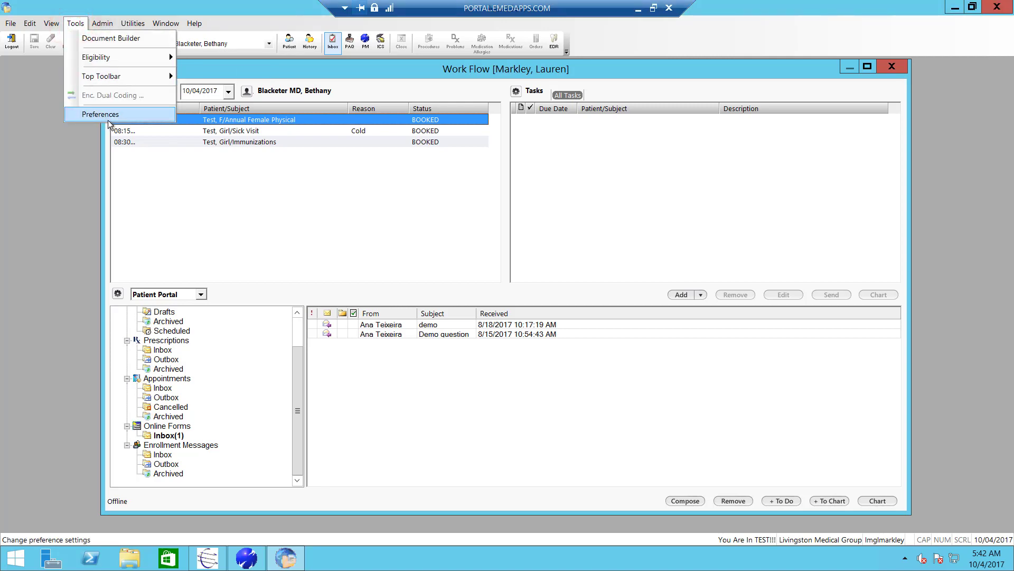
left_click(284, 71)
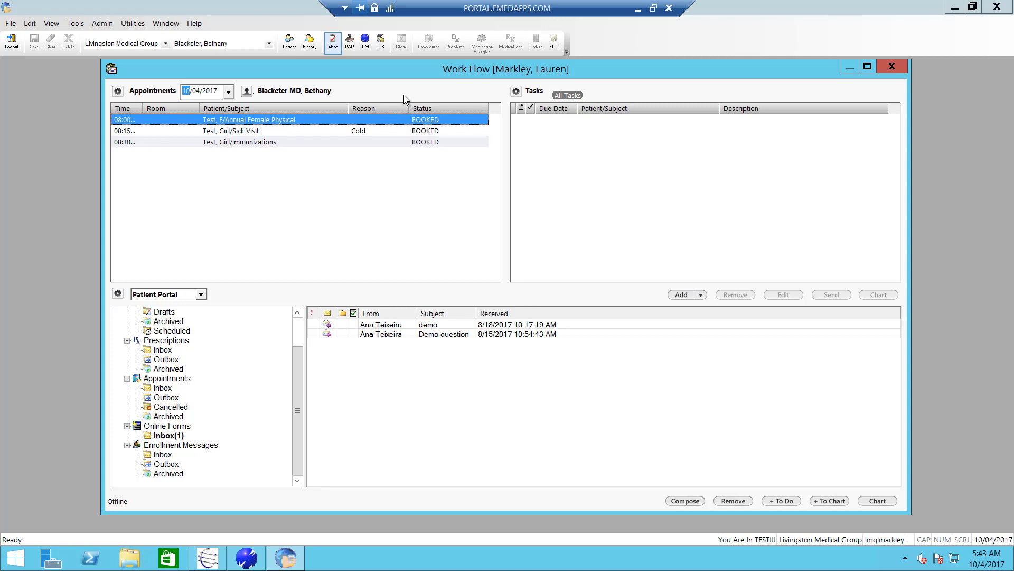
- Switch to Practice Management and start check-in with a new encounter for the 8:15 AM appointment, dismissing the patient alerts
left_click(244, 559)
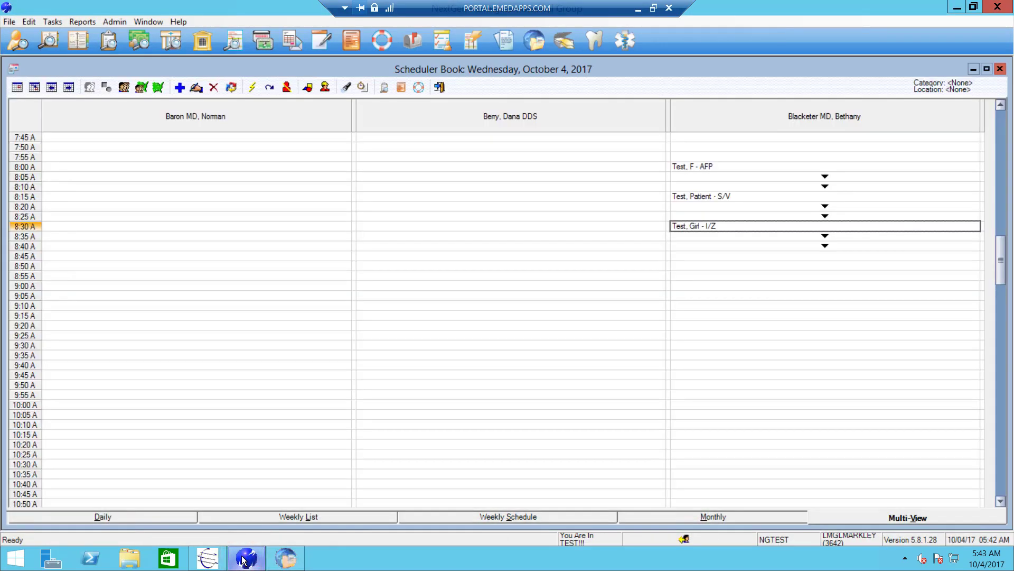
left_click(698, 193)
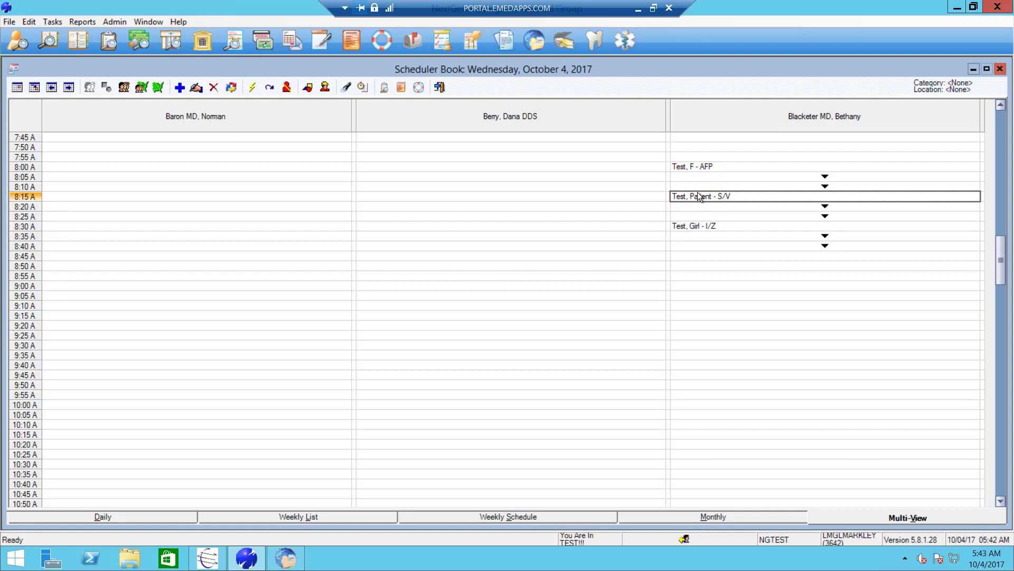
right_click(698, 196)
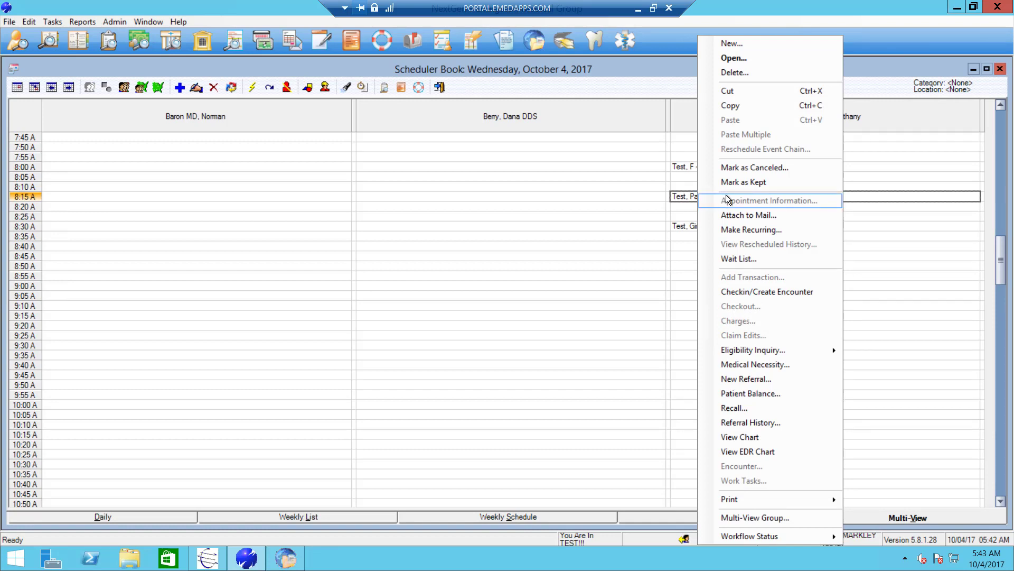
left_click(761, 294)
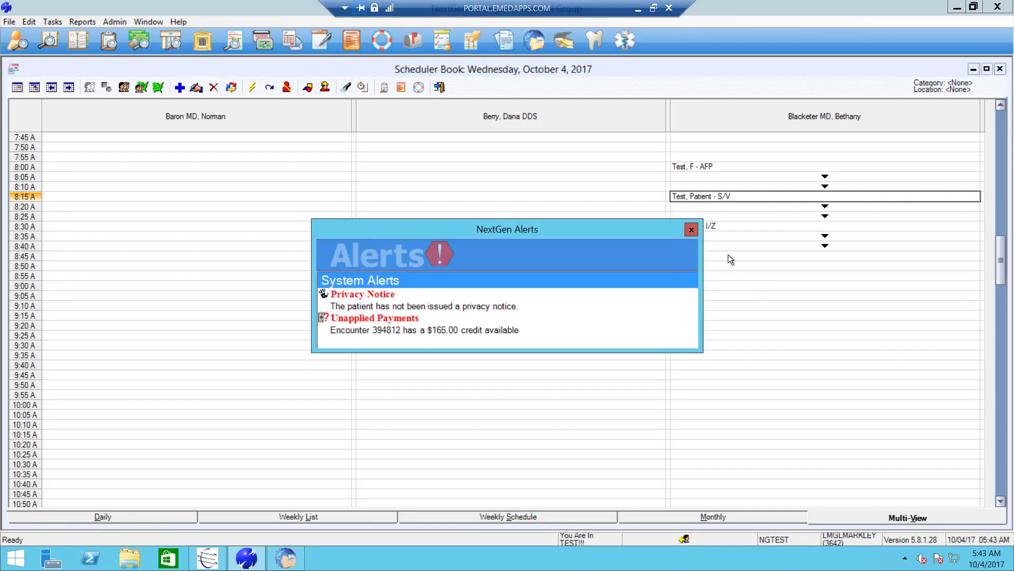
left_click(695, 232)
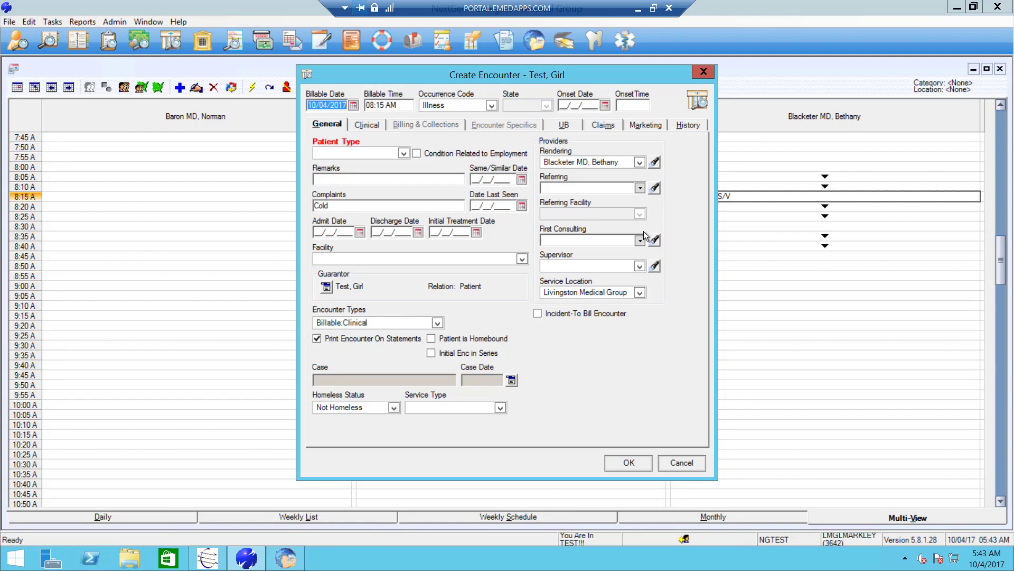
- Create the encounter with patient type Non Confidential, linked to the 8:15 AM Sick Visit only, and accept its encounter details
left_click(404, 154)
left_click(342, 184)
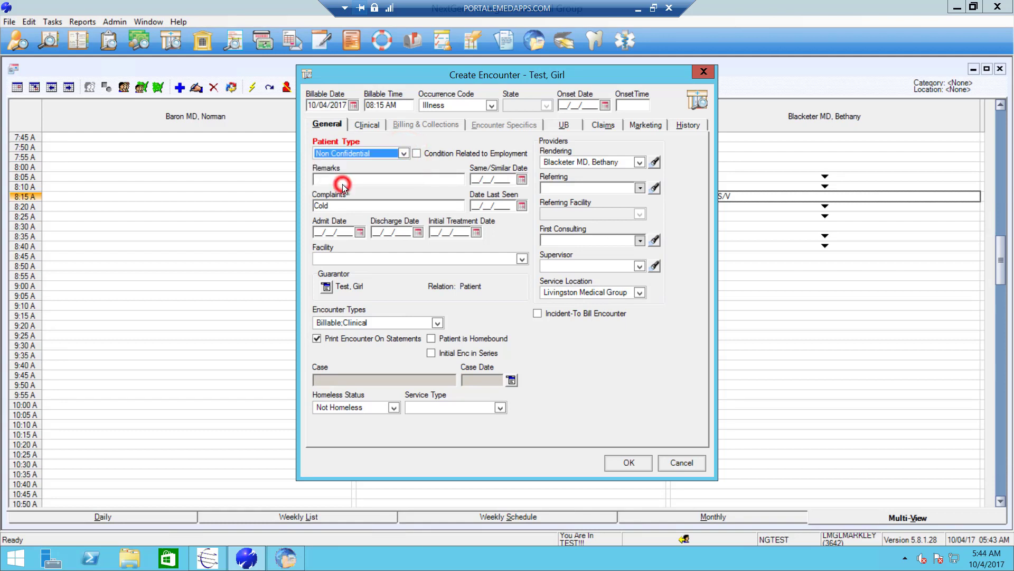
left_click(624, 461)
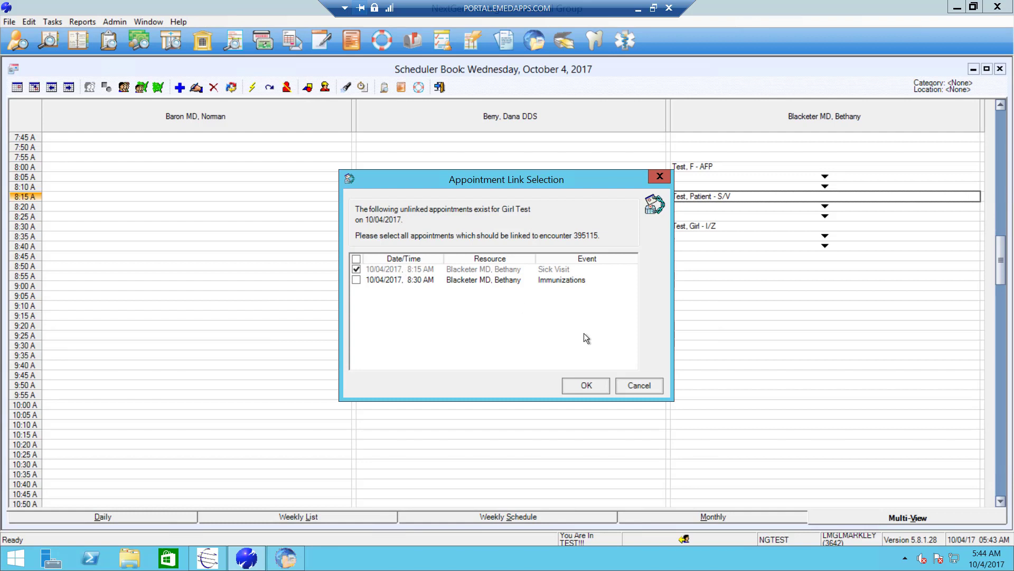
left_click(587, 385)
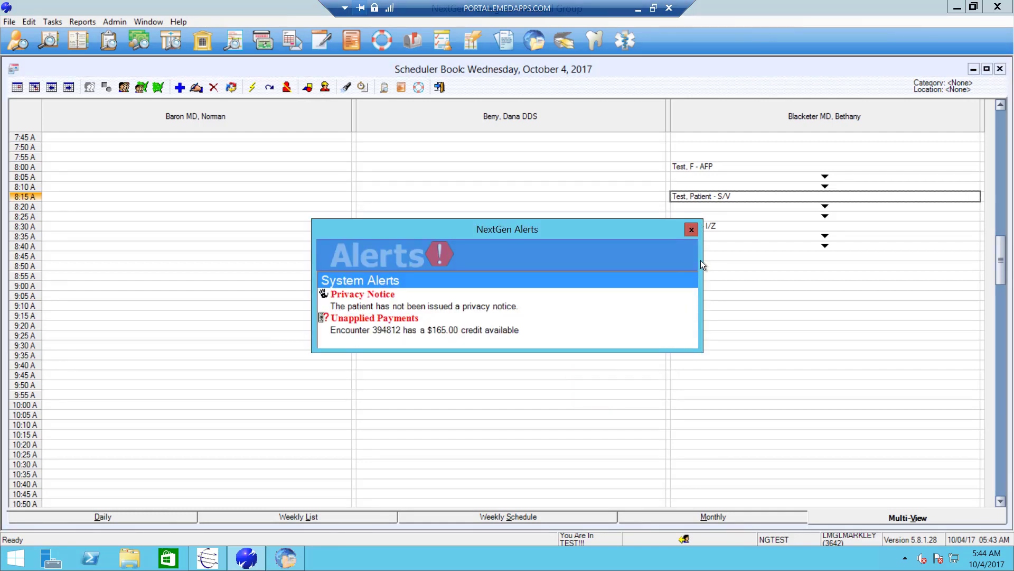
left_click(691, 229)
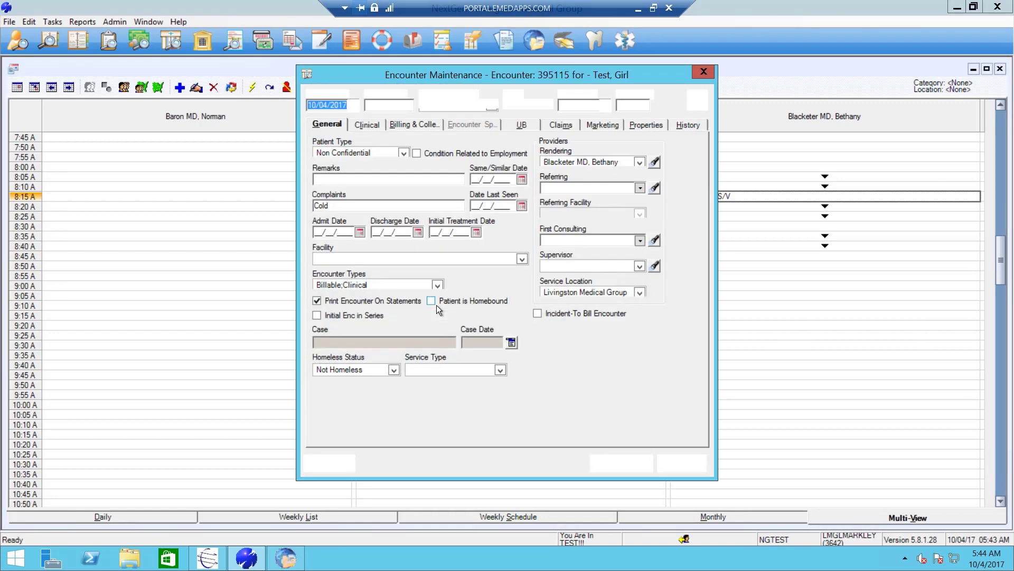
left_click(613, 462)
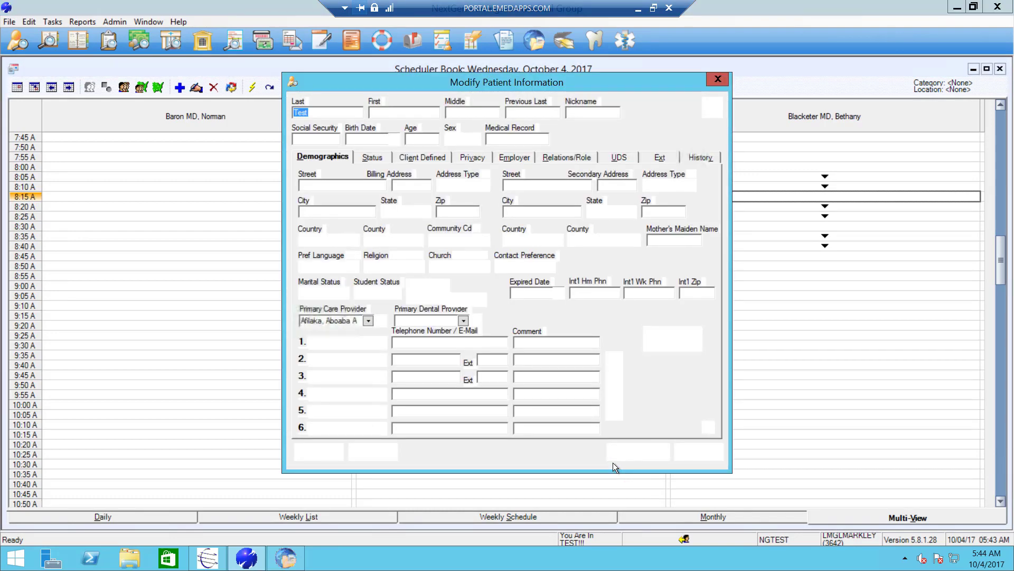
- Advance through all the patient information pages with AutoFlow, from Demographics past UDS, without editing them
left_click(636, 451)
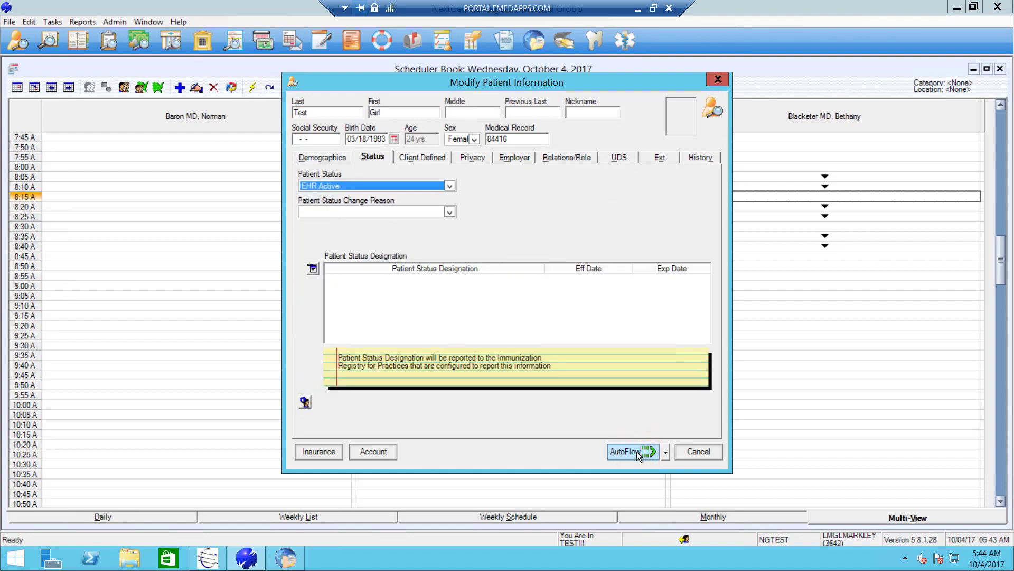
left_click(636, 451)
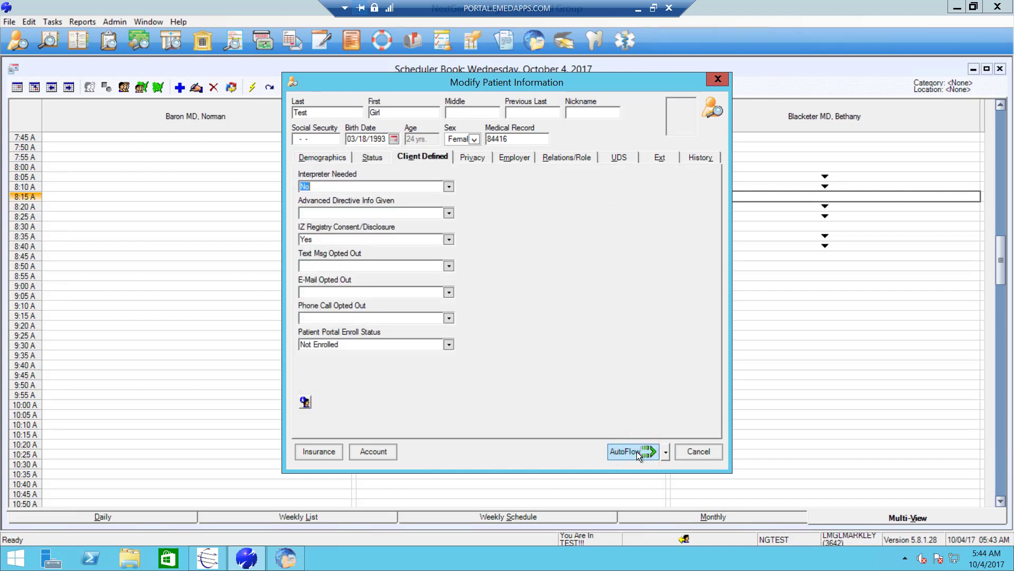
left_click(636, 451)
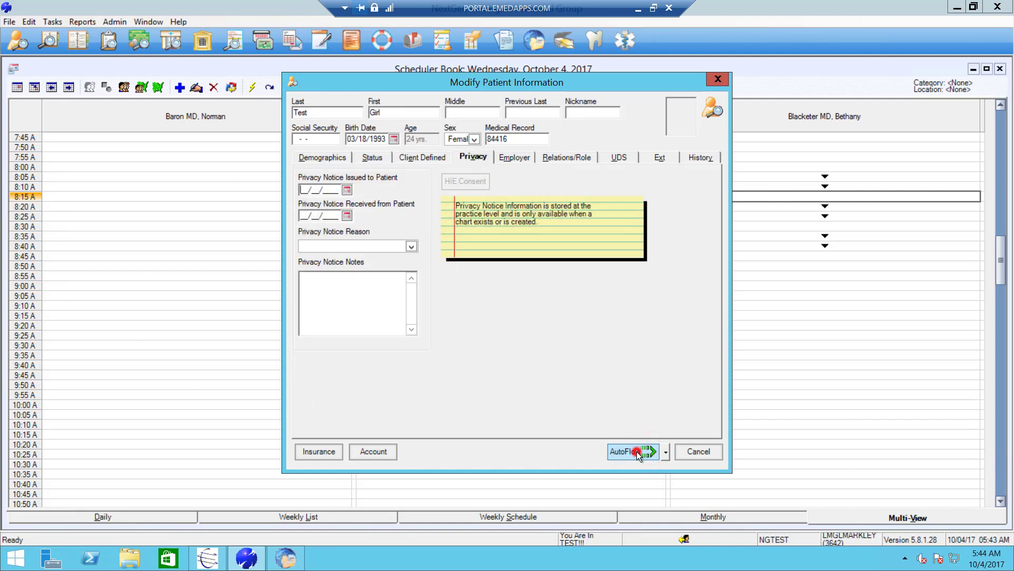
left_click(636, 451)
left_click(636, 451)
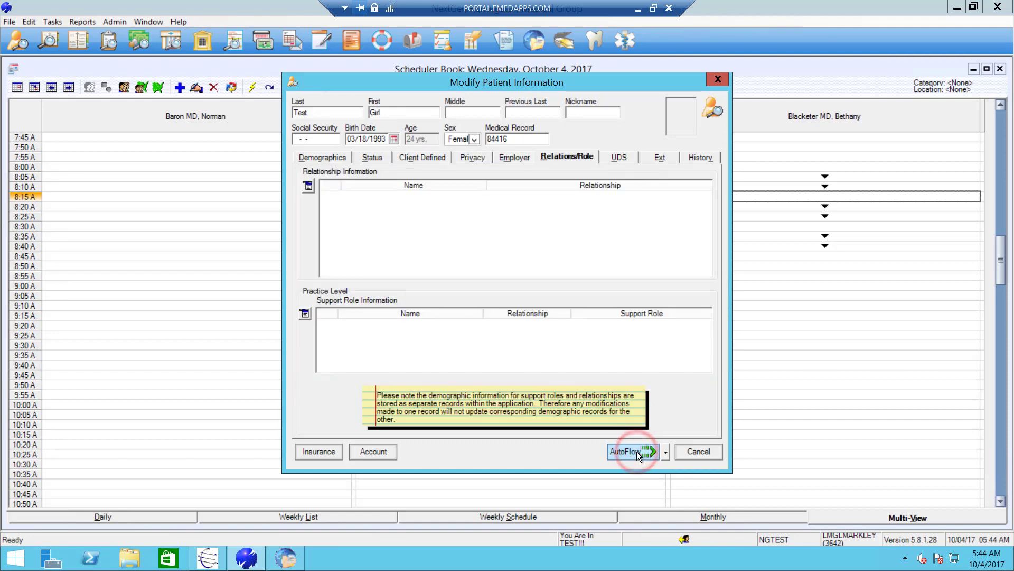
left_click(636, 452)
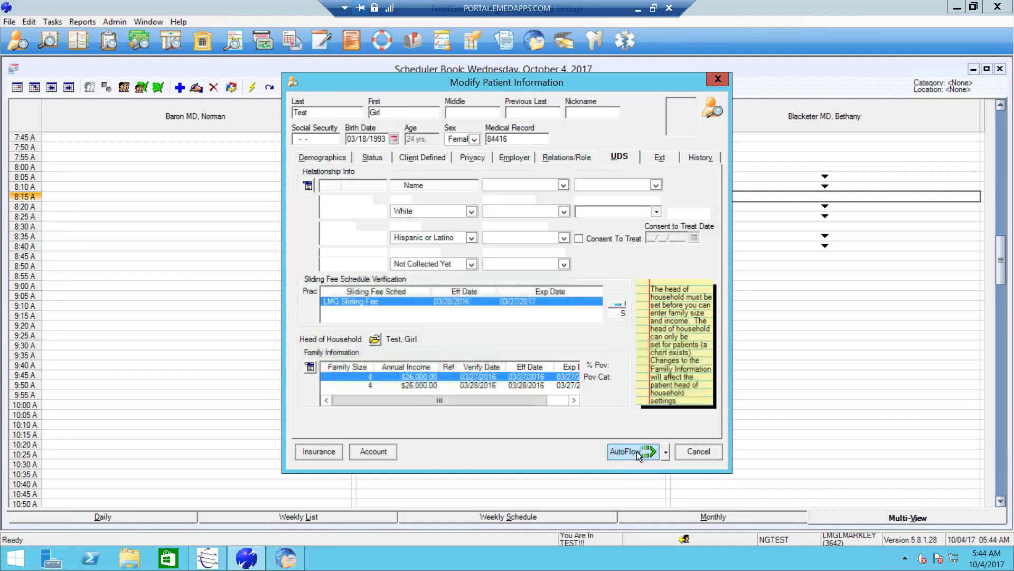
left_click(636, 452)
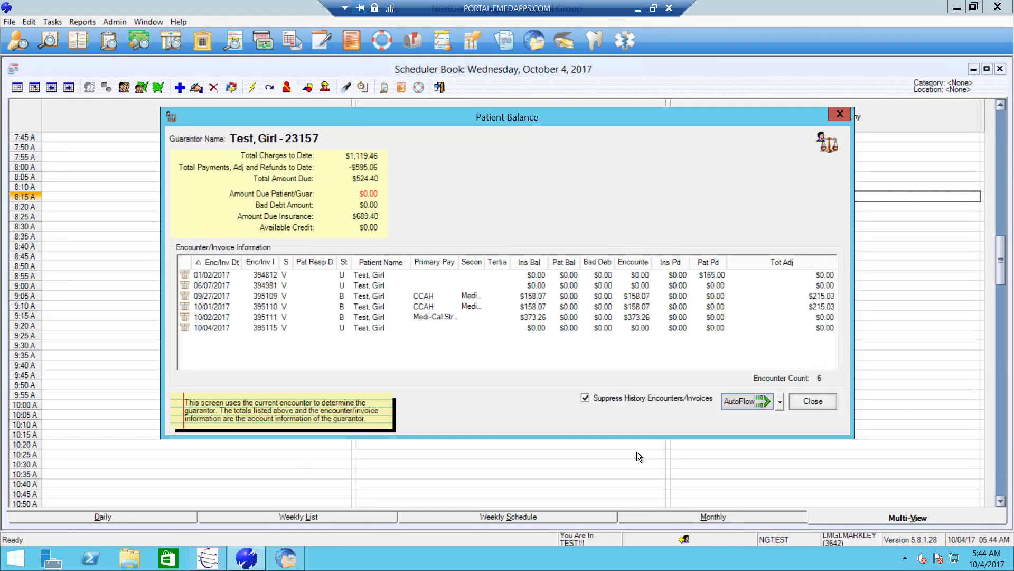
- Finish the check-in by passing the patient balance, accepting Medi-Cal Straight as the encounter insurance, and closing label printing without printing
left_click(747, 405)
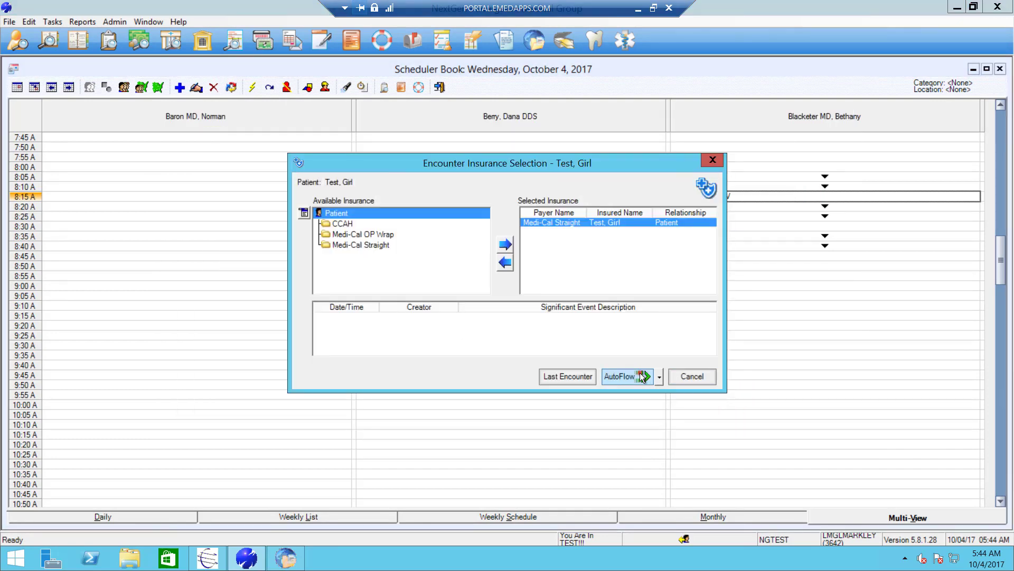
left_click(641, 373)
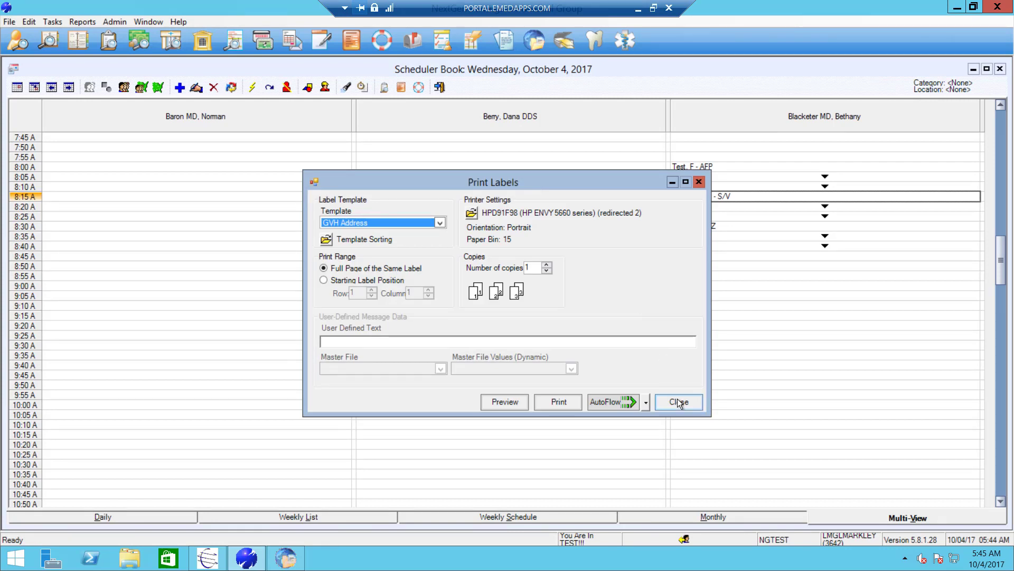
left_click(678, 400)
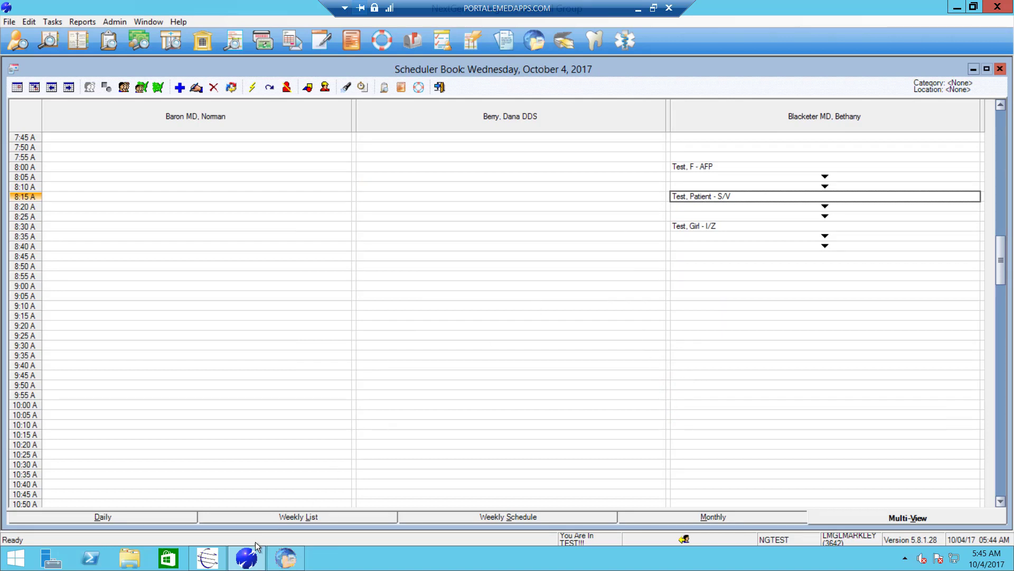
- Switch back to the EHR, refresh the appointments list, and select the 08:15 Sick Visit
left_click(295, 565)
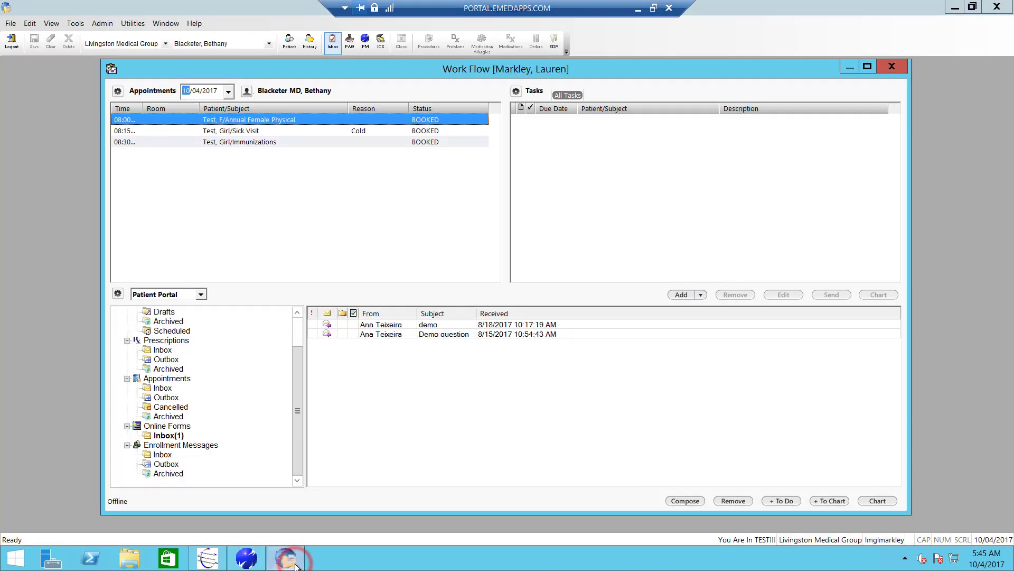
left_click(118, 91)
left_click(129, 108)
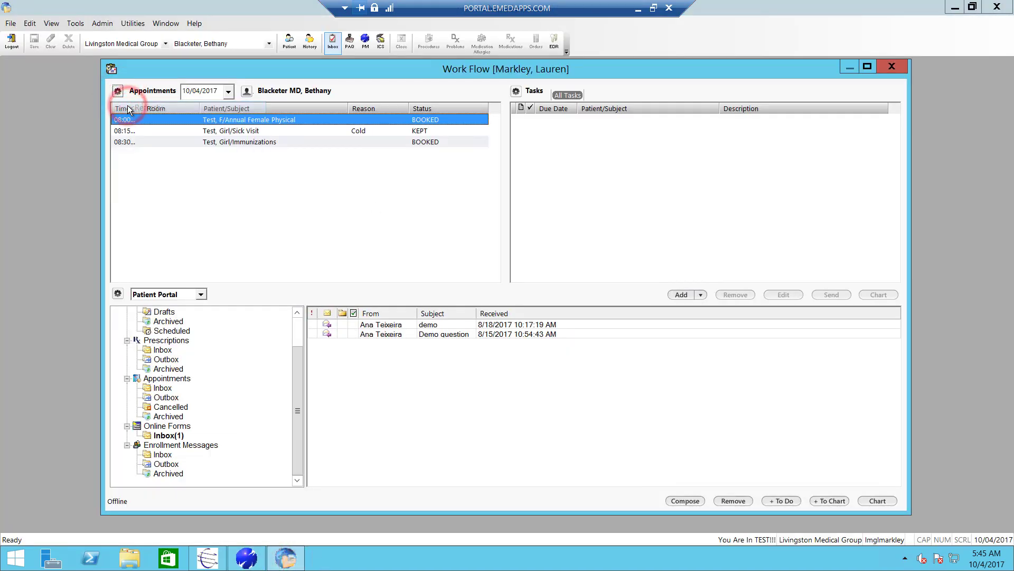
left_click(219, 180)
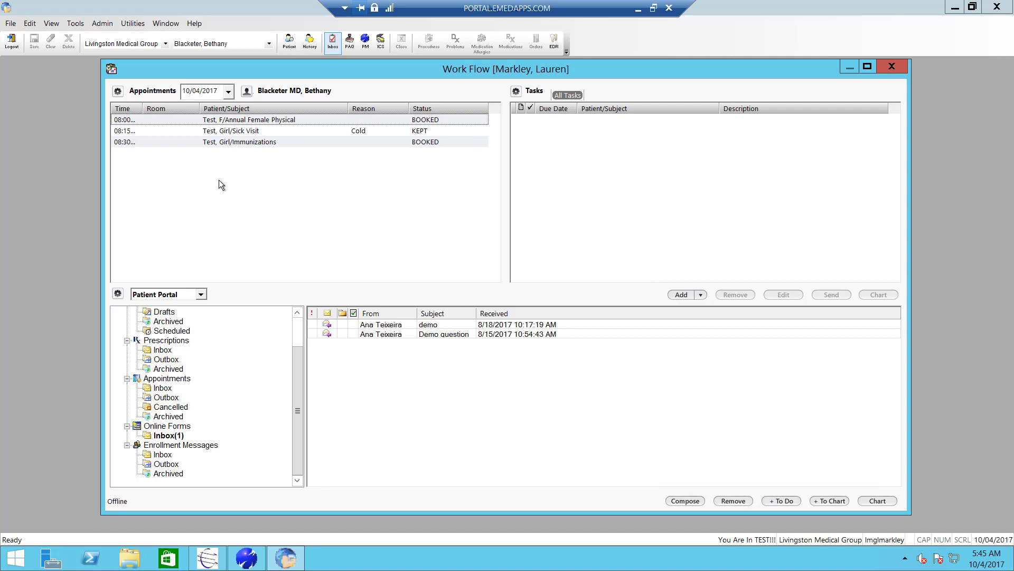
left_click(411, 133)
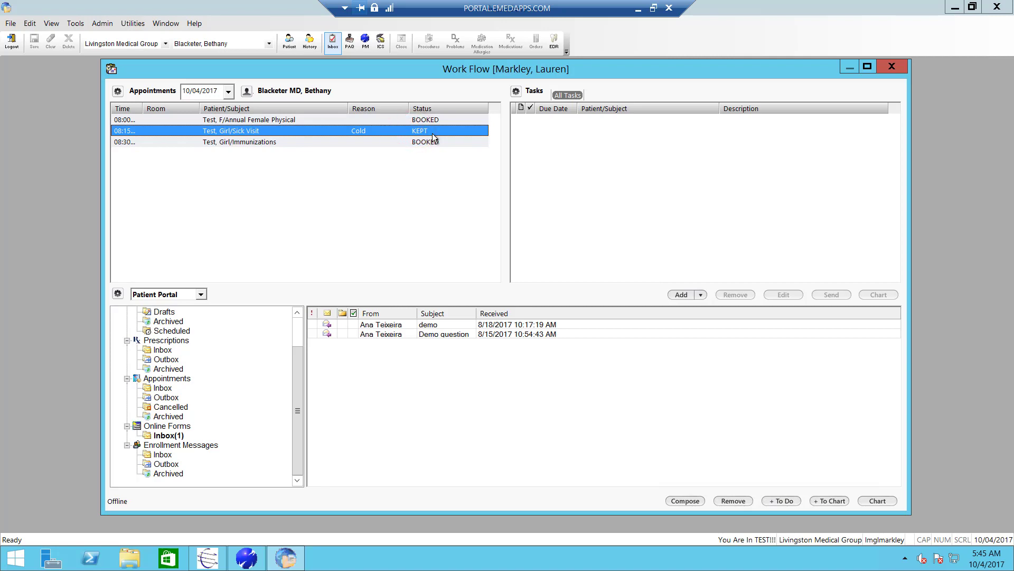
- Review the appointment preferences, including status text colors and the automatic refresh interval, and accept them as they are
left_click(117, 93)
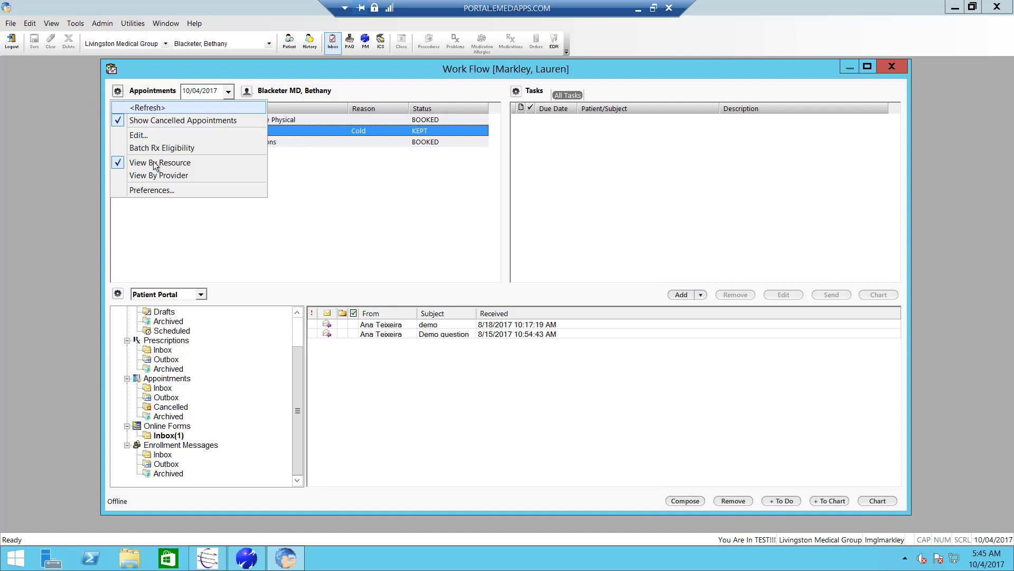
left_click(161, 192)
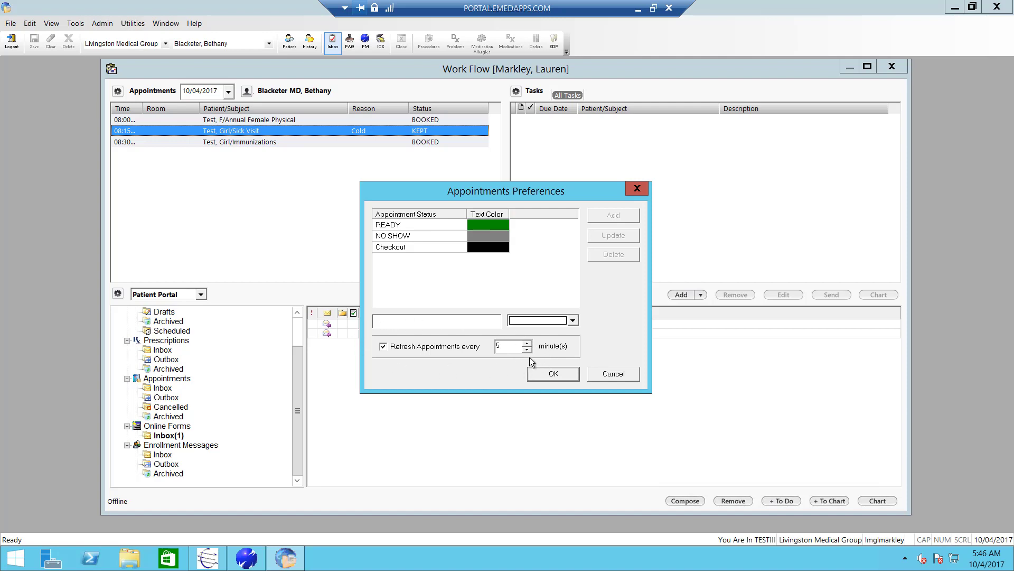
left_click(565, 375)
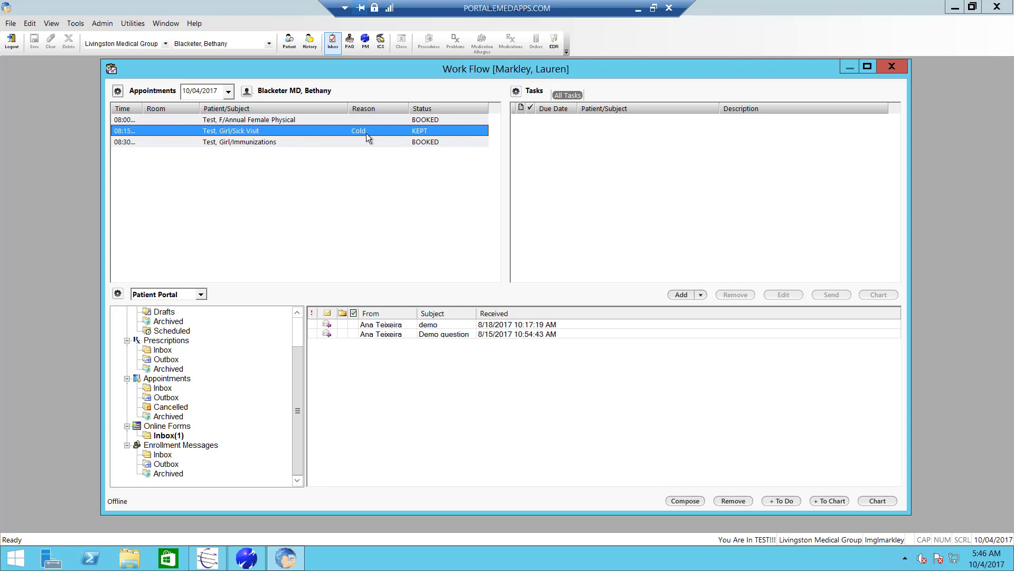
- Open the patient's chart from the 08:15 Sick Visit and select the 10.4.17 08:15 AM encounter in the patient history
double_click(366, 133)
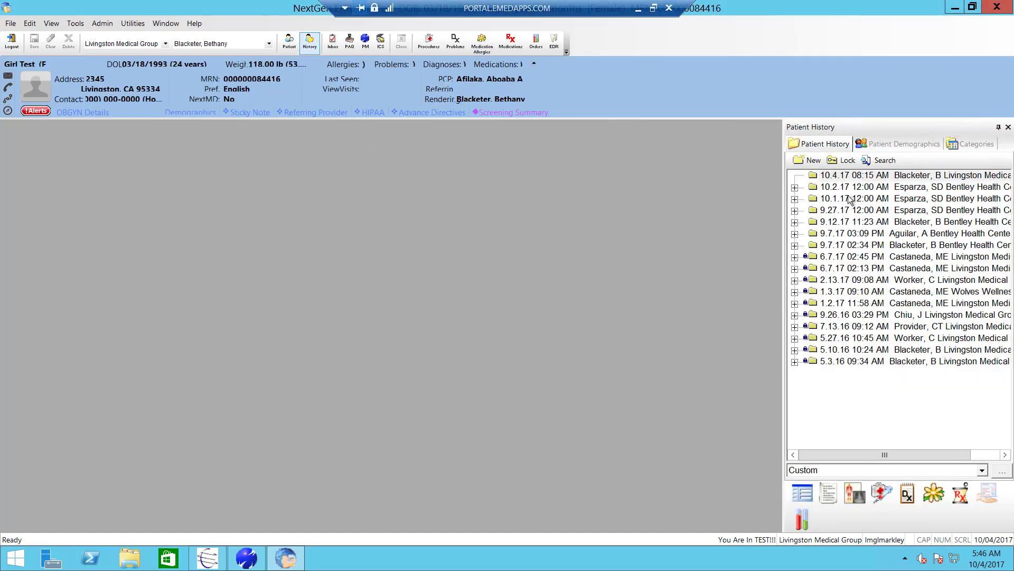
left_click(839, 175)
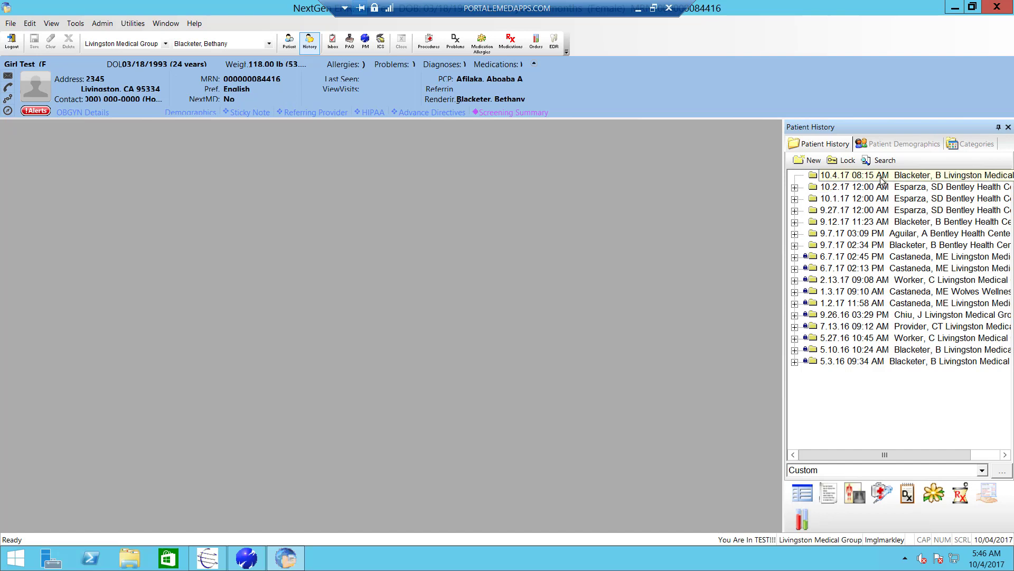
left_click(920, 180)
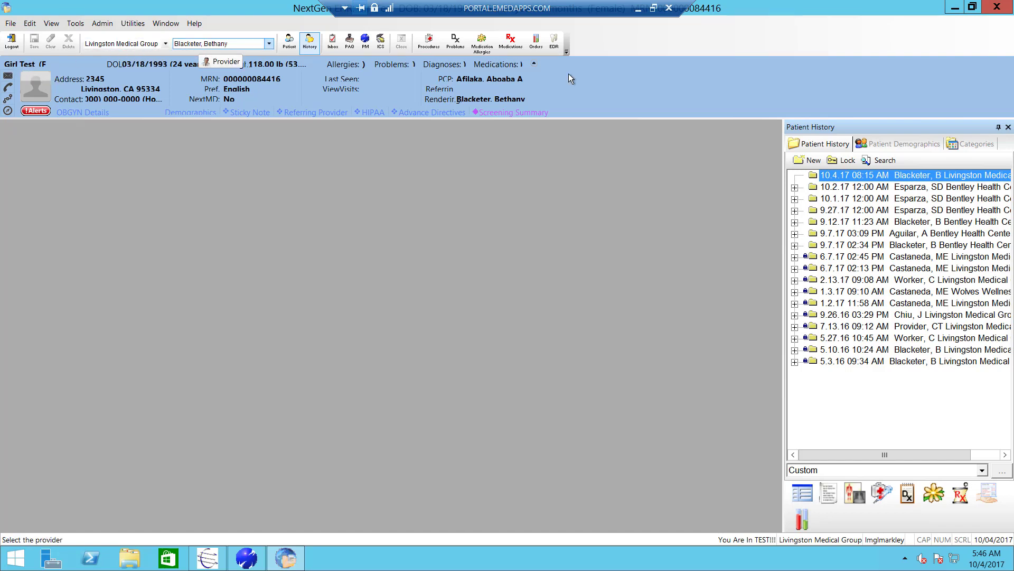
- View all templates for the 10.4.17 08:15 AM encounter, return to the preferred ones, and open the Intake template
left_click(899, 178)
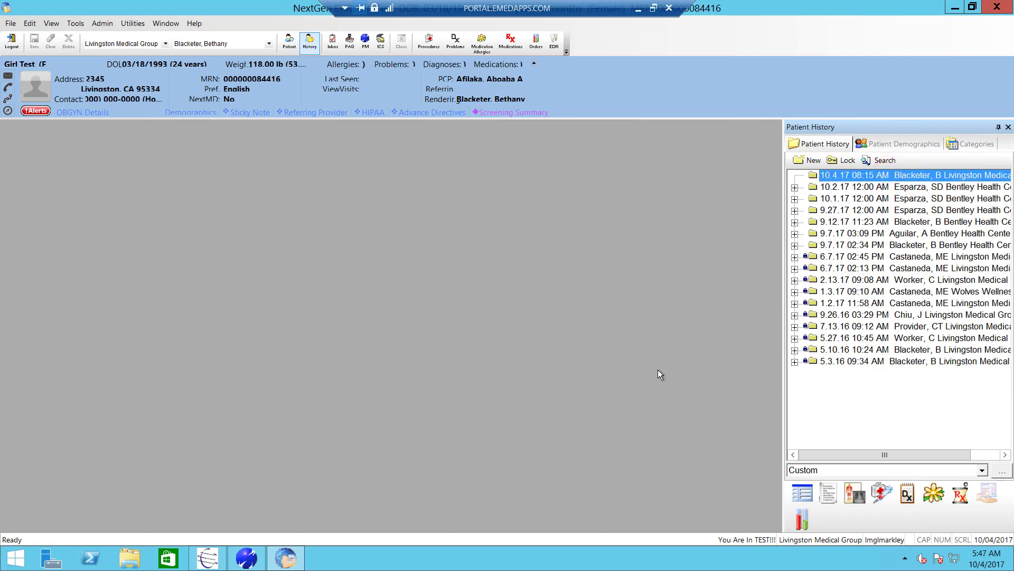
left_click(798, 494)
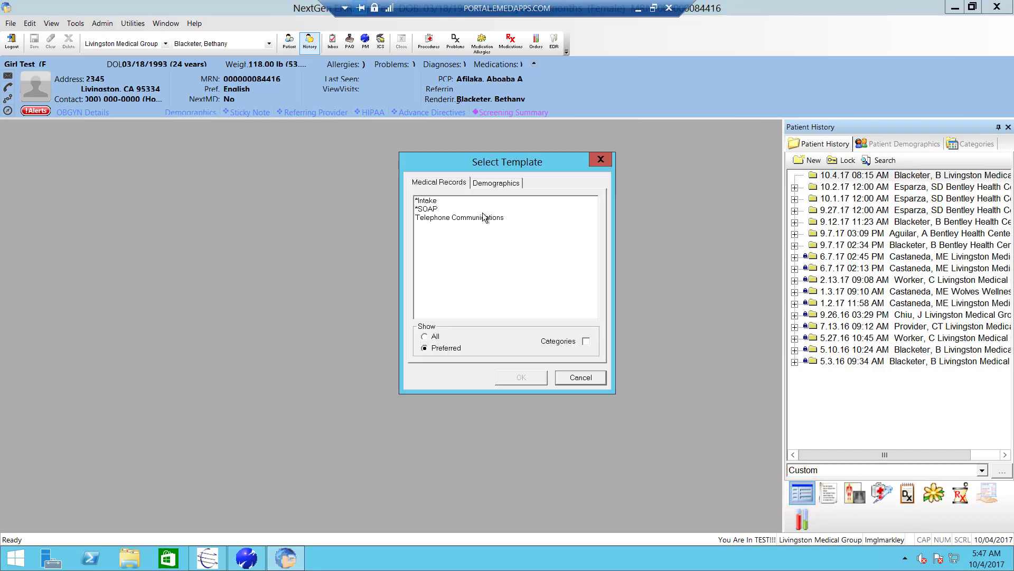
left_click(434, 201)
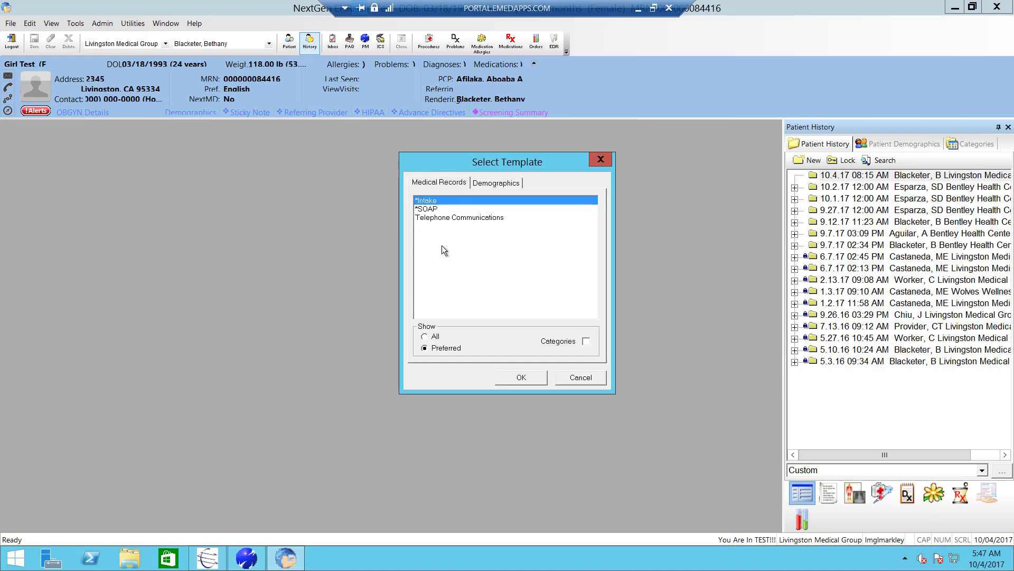
left_click(425, 337)
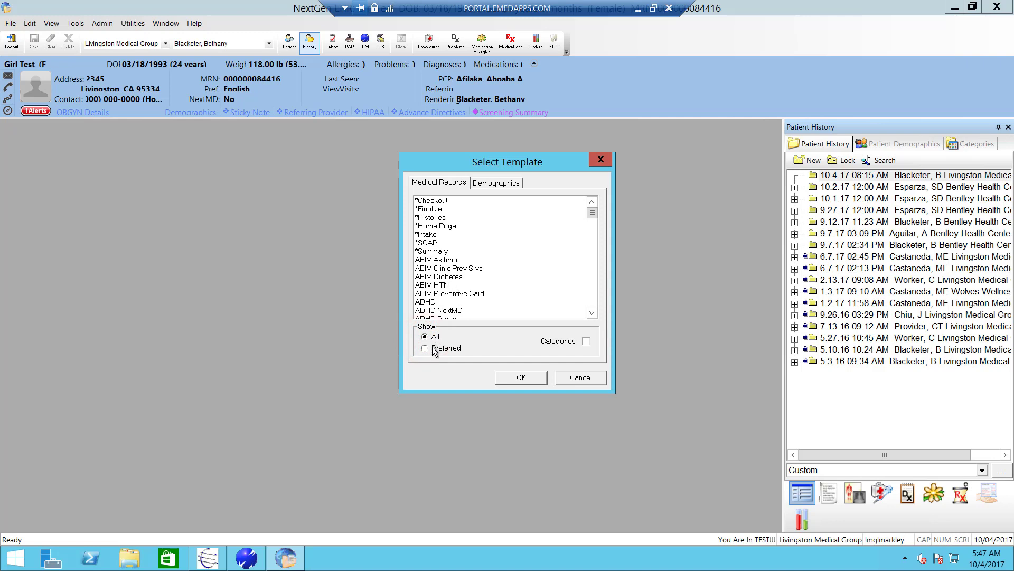
left_click(430, 351)
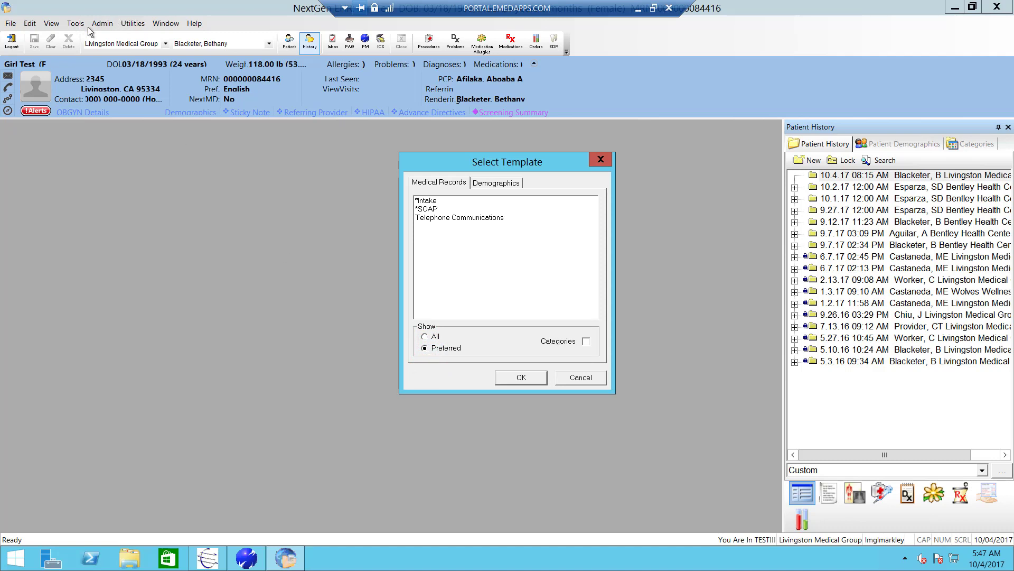
double_click(426, 201)
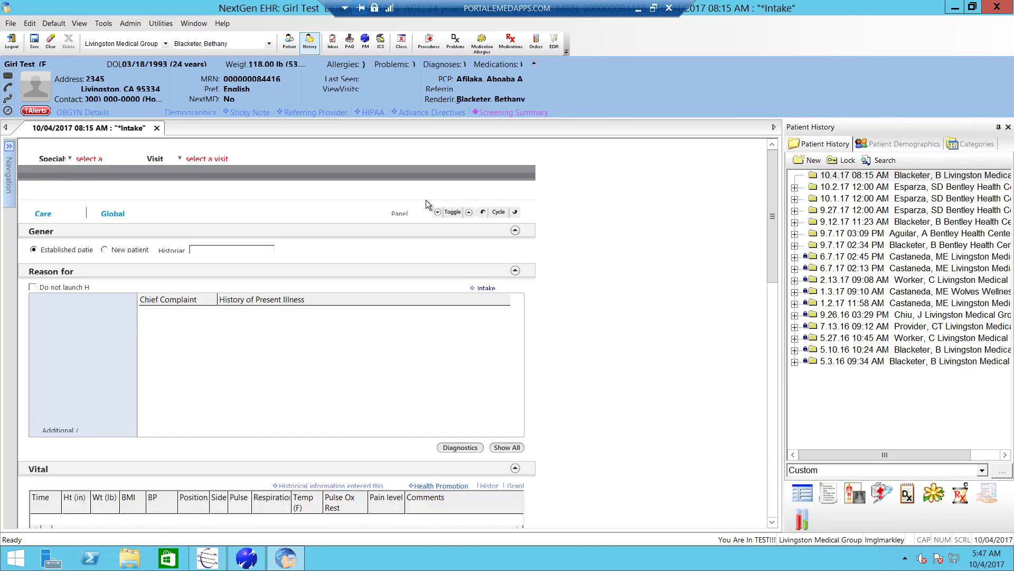
- Set the Intake template's specialty to Family Practice and the visit type to Office Visit
left_click(84, 160)
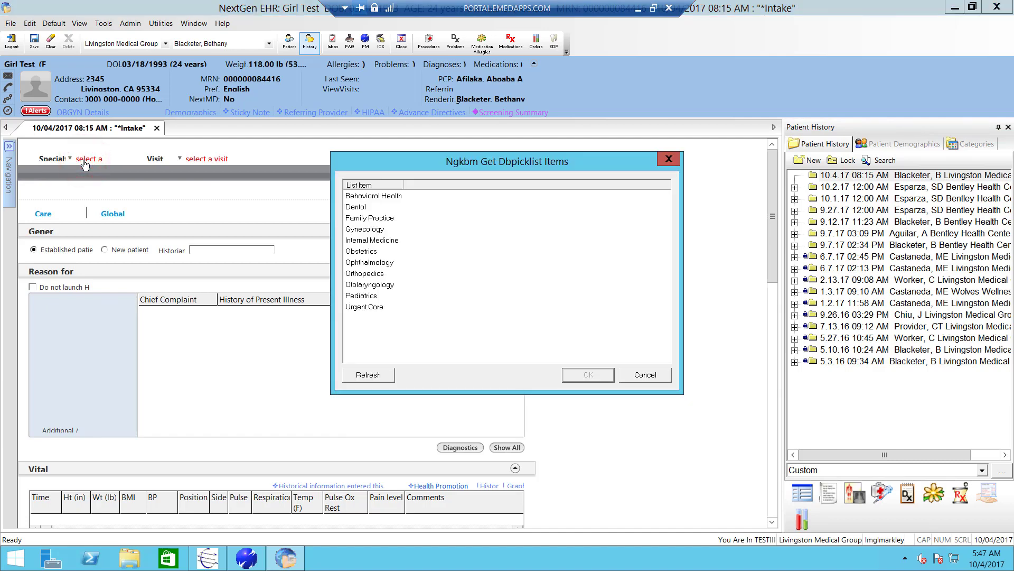
double_click(357, 217)
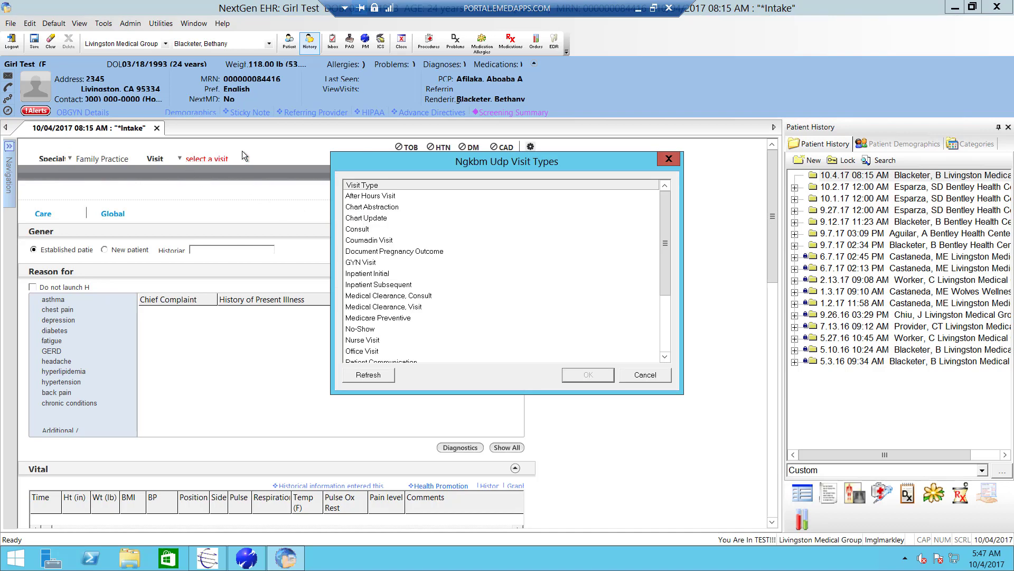
left_click(358, 352)
left_click(356, 350)
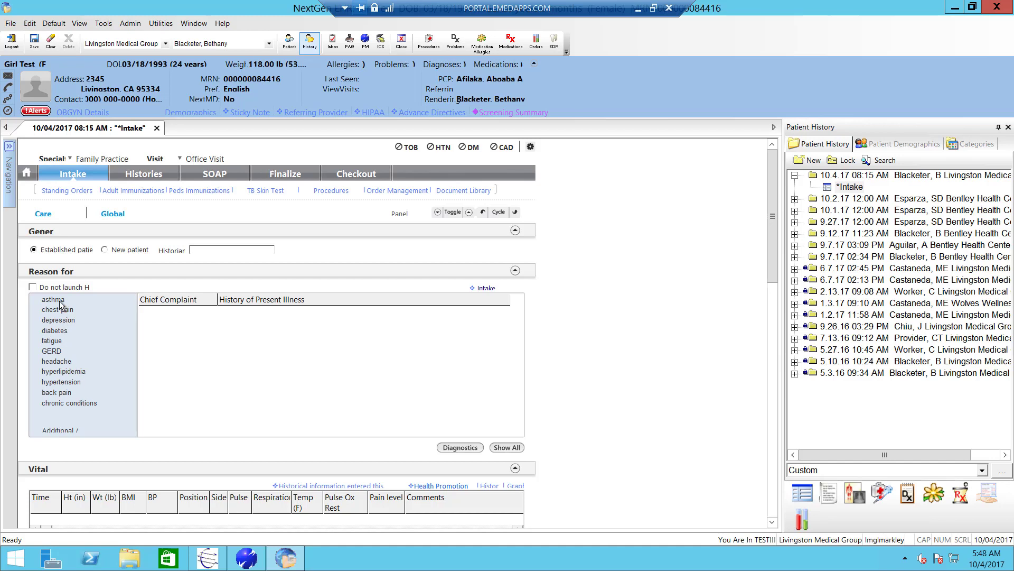
- Add Cold symptoms and Cough from the additional reasons for visit and save them
left_click(57, 431)
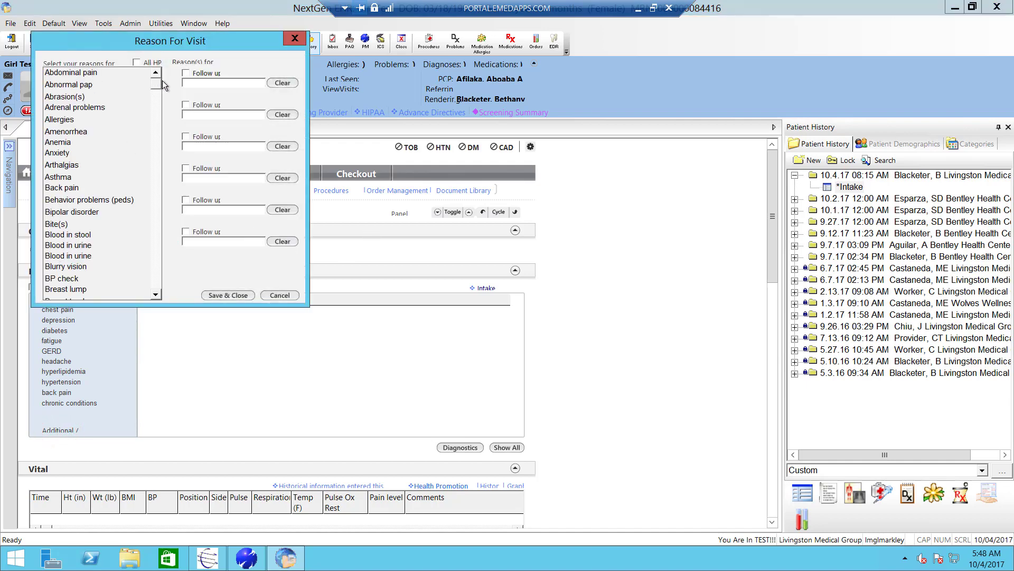
scroll(156, 118, "down", 5)
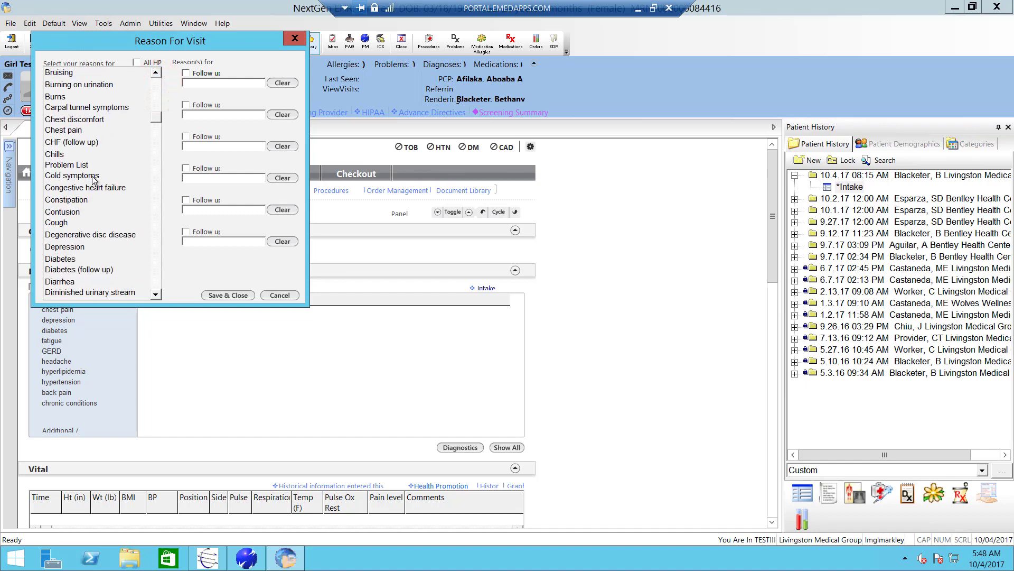
left_click(77, 177)
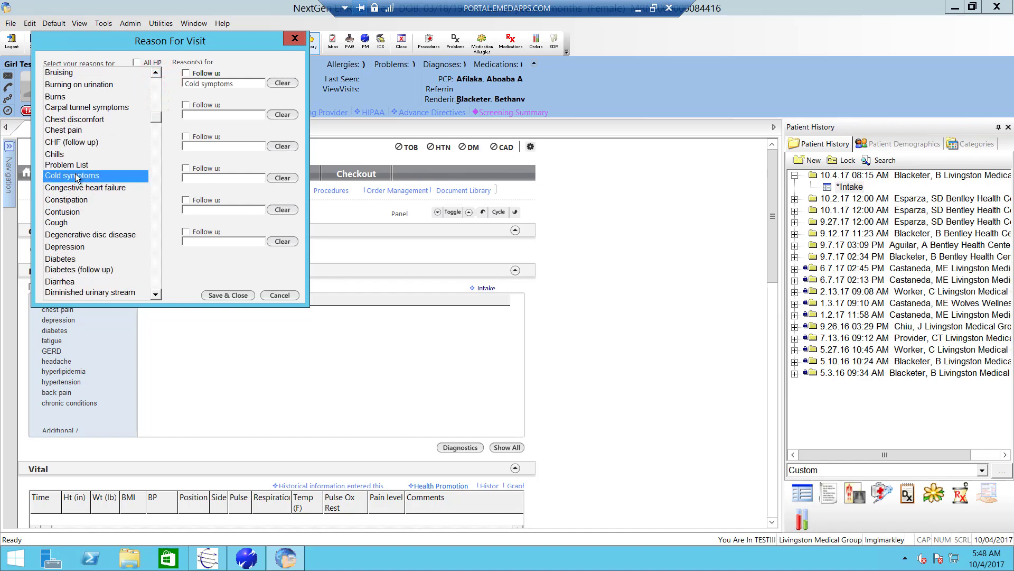
left_click(56, 222)
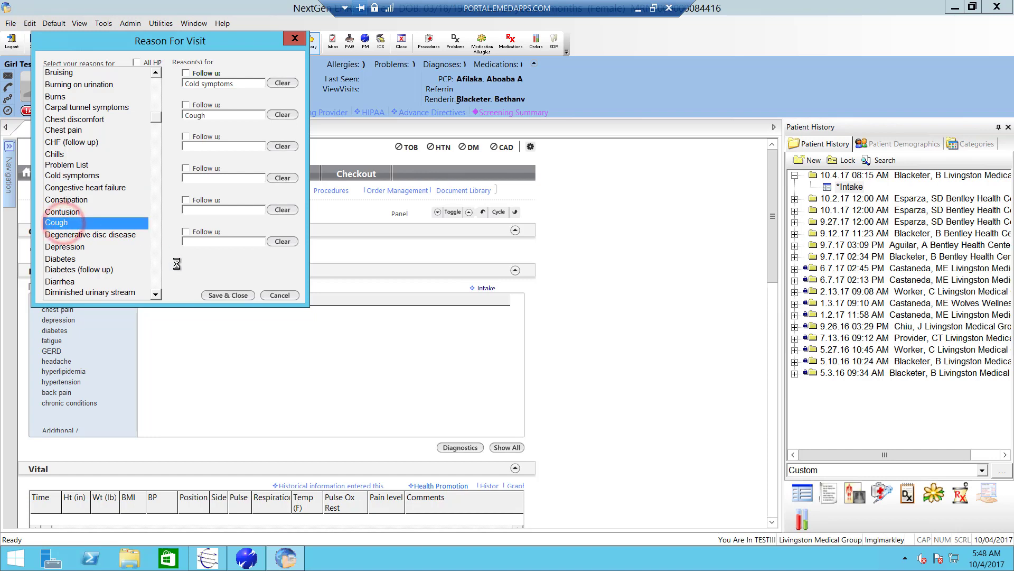
left_click(216, 296)
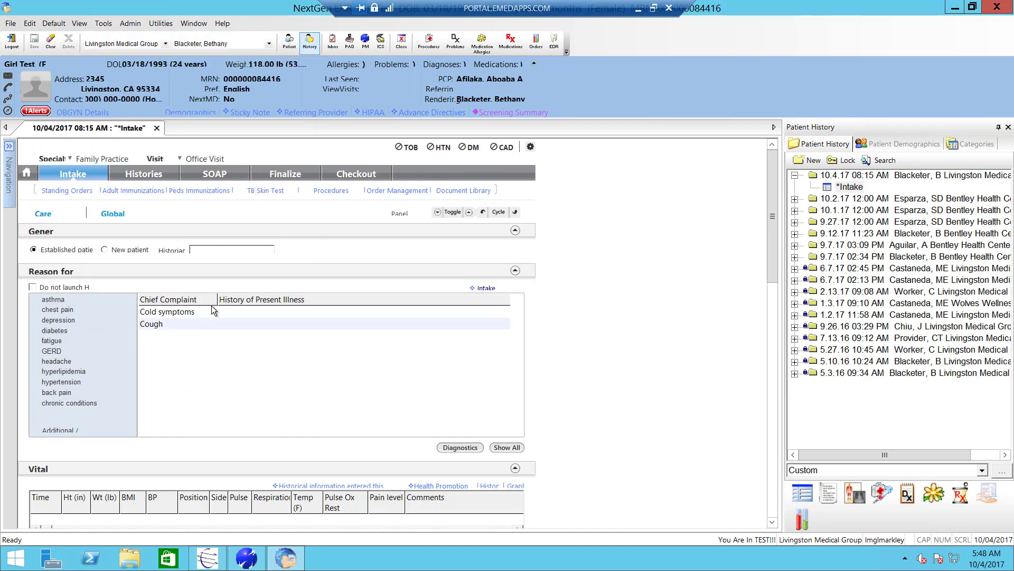
- Open the HPI for the Cold symptoms complaint and record a gradually worsening status with onset 1 week ago
left_click(168, 314)
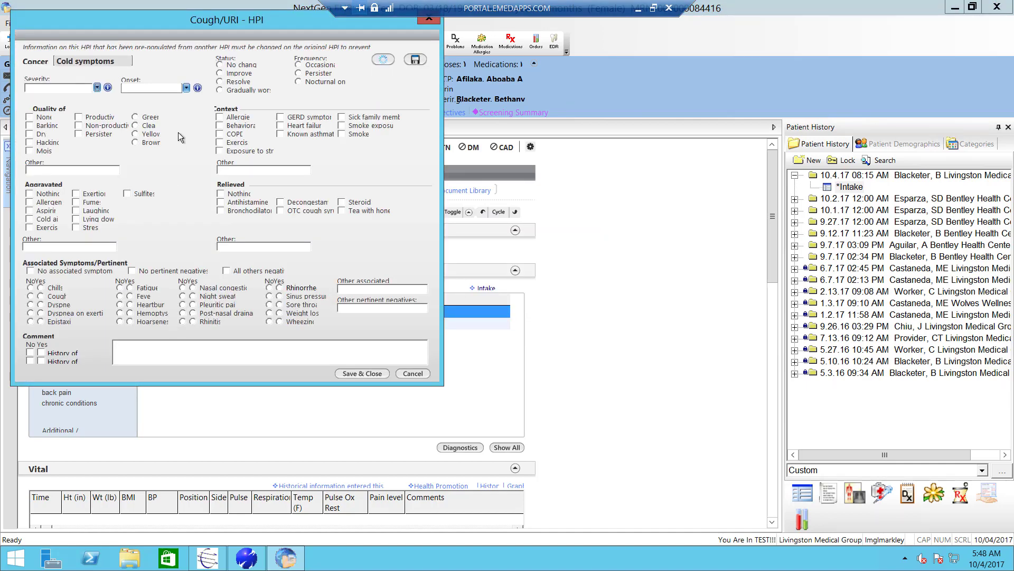
left_click(220, 91)
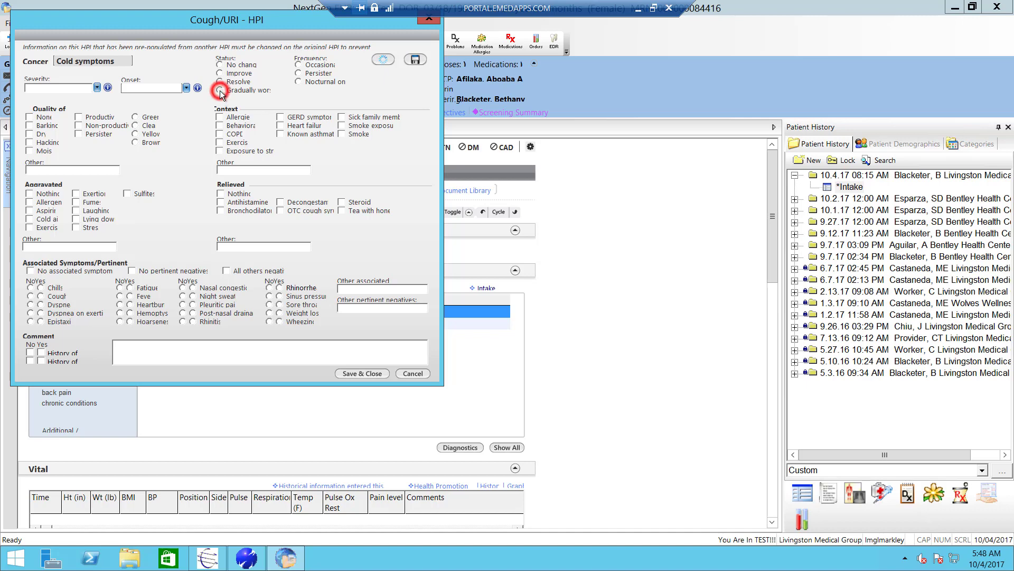
left_click(156, 90)
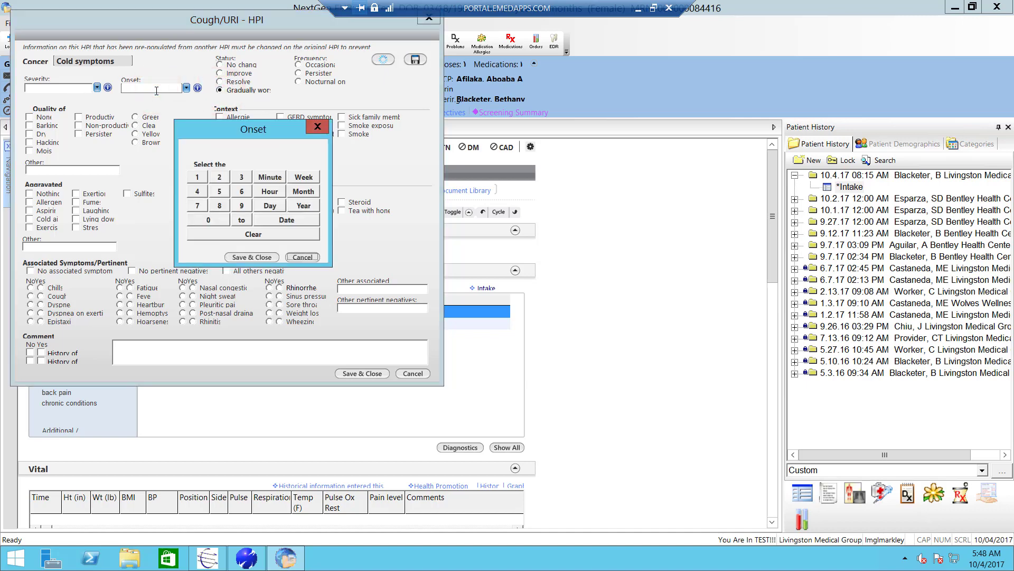
left_click(197, 178)
left_click(301, 177)
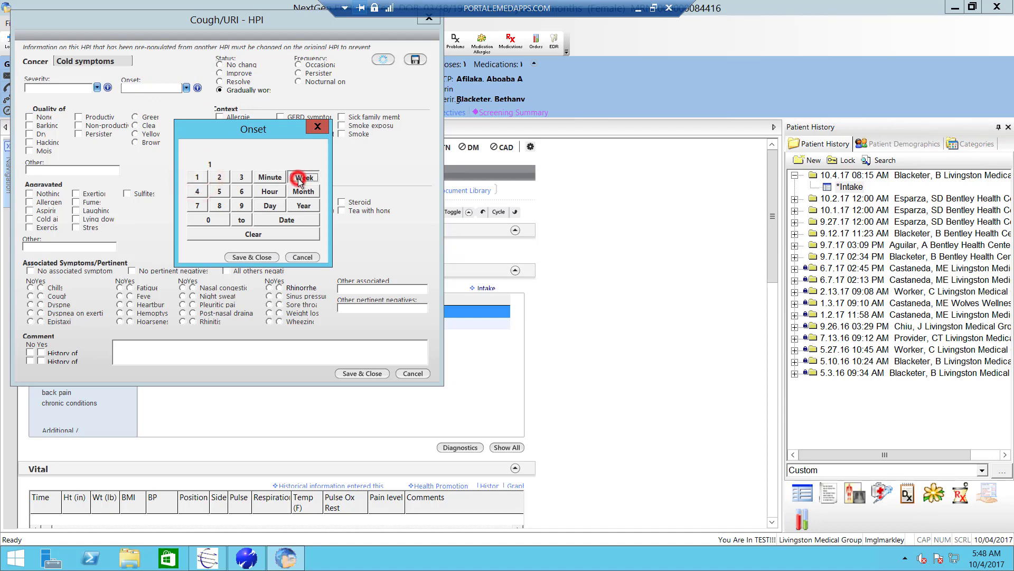
left_click(253, 257)
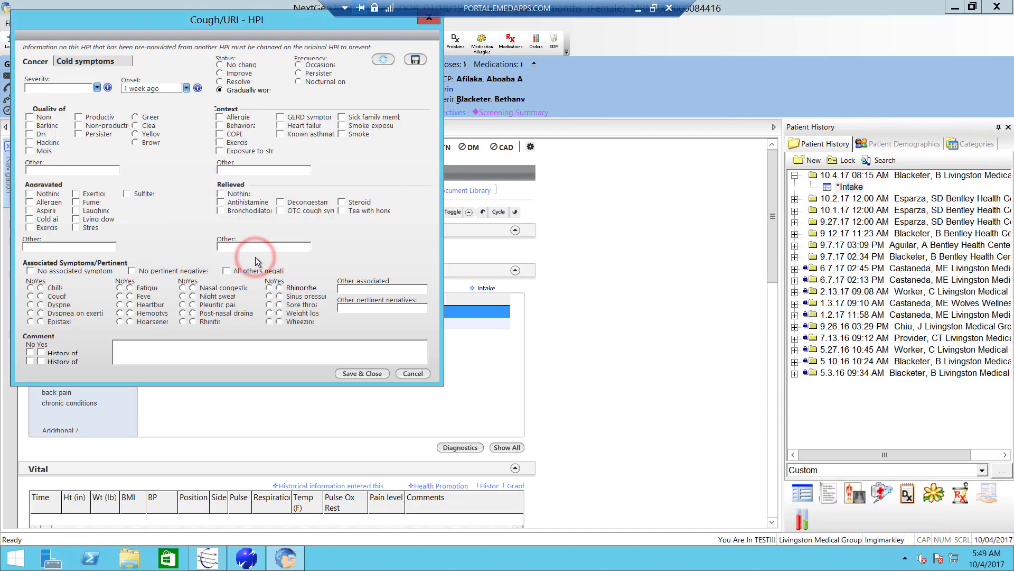
- Record sick family member as context, dry cough quality, and cold air and exercise as aggravating factors, and save the HPI
left_click(343, 117)
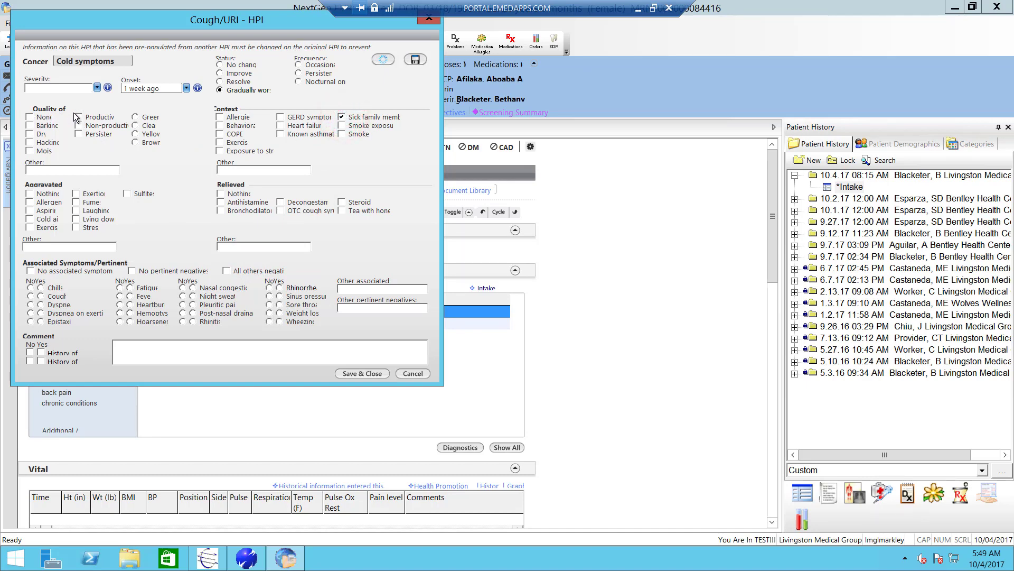
left_click(29, 134)
left_click(29, 219)
left_click(30, 227)
left_click(365, 376)
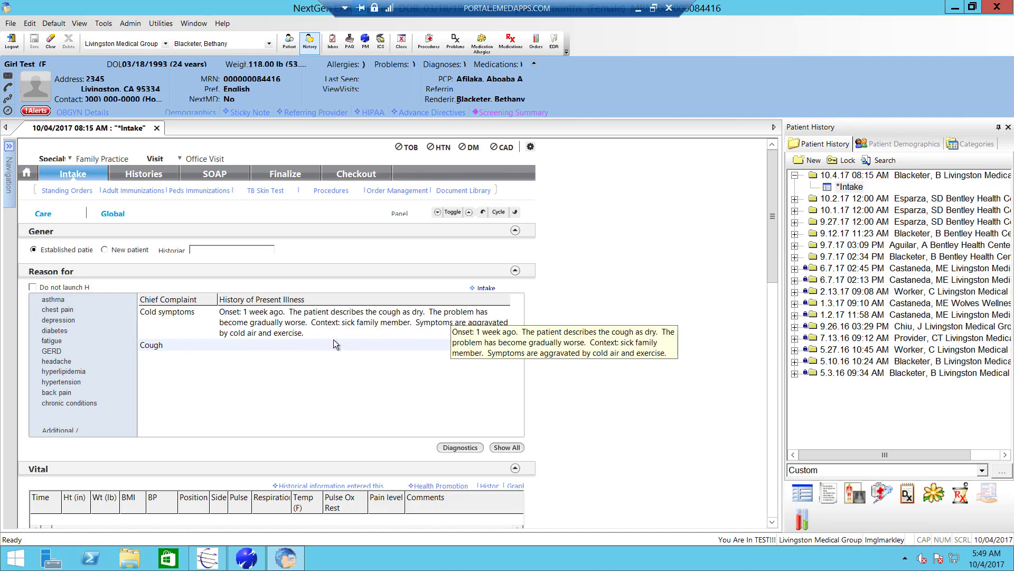
- Save the intake comment "Patient has a trip coming up and wanted to make sure they are healthy before they leave."
left_click(484, 288)
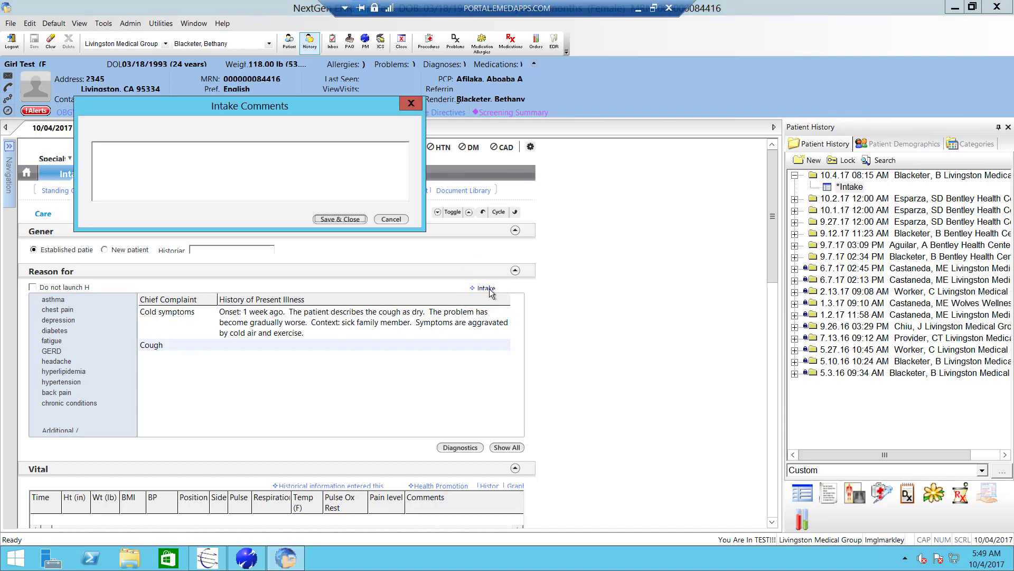
left_click(205, 168)
type("Patient has a ")
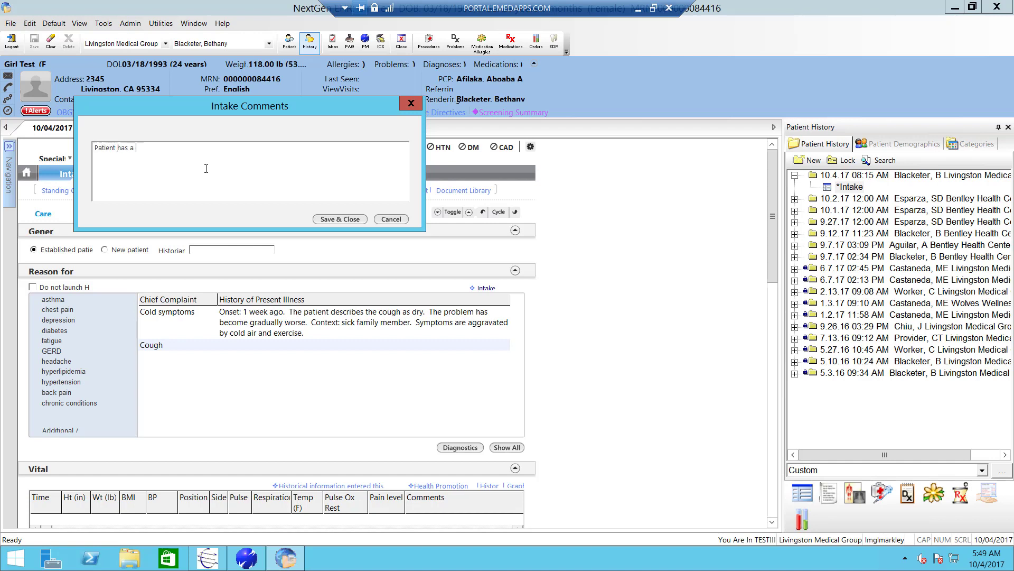
type("trip coming up and wanted to make su")
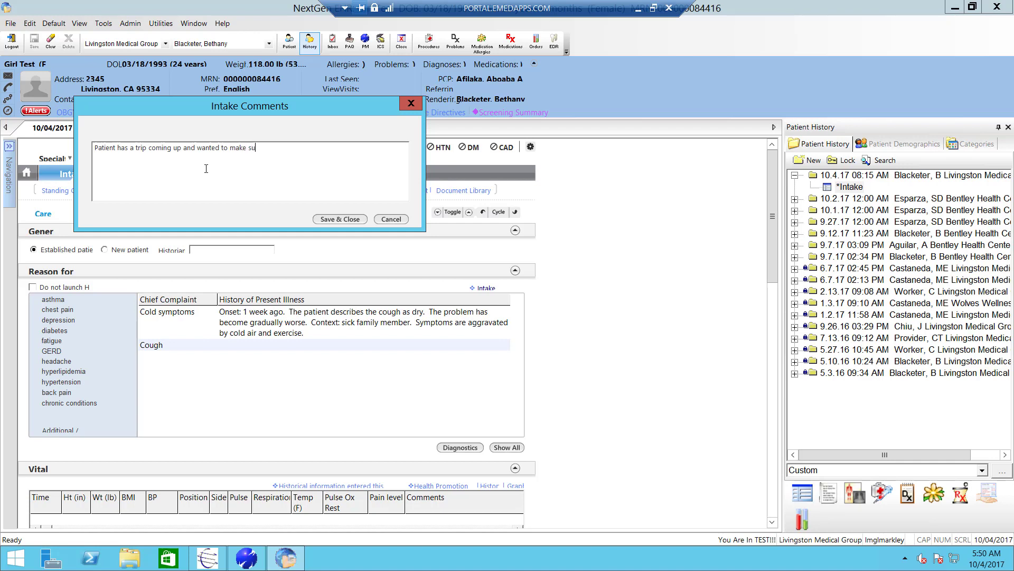
type("re they are healthy before they leave.")
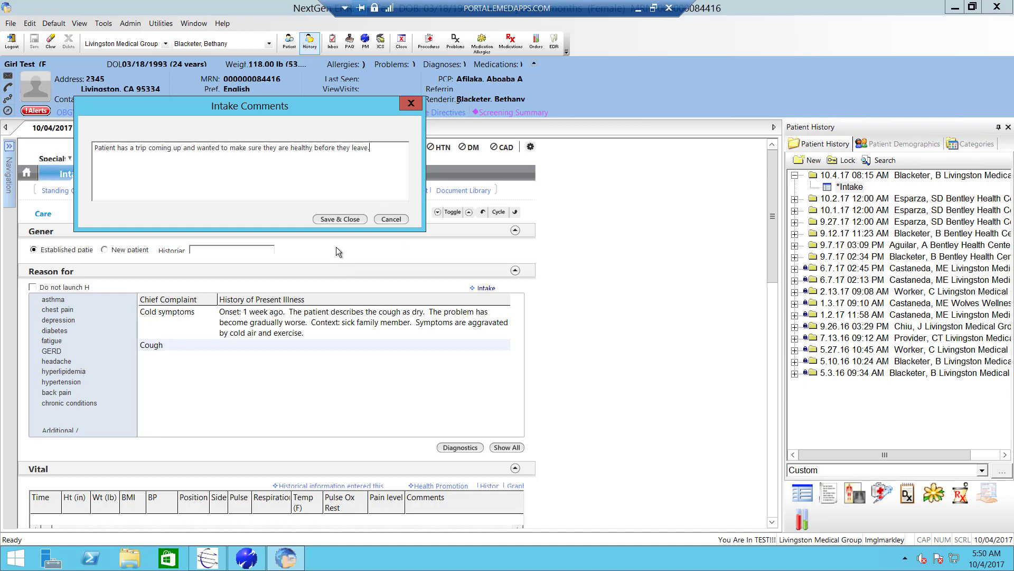
left_click(332, 218)
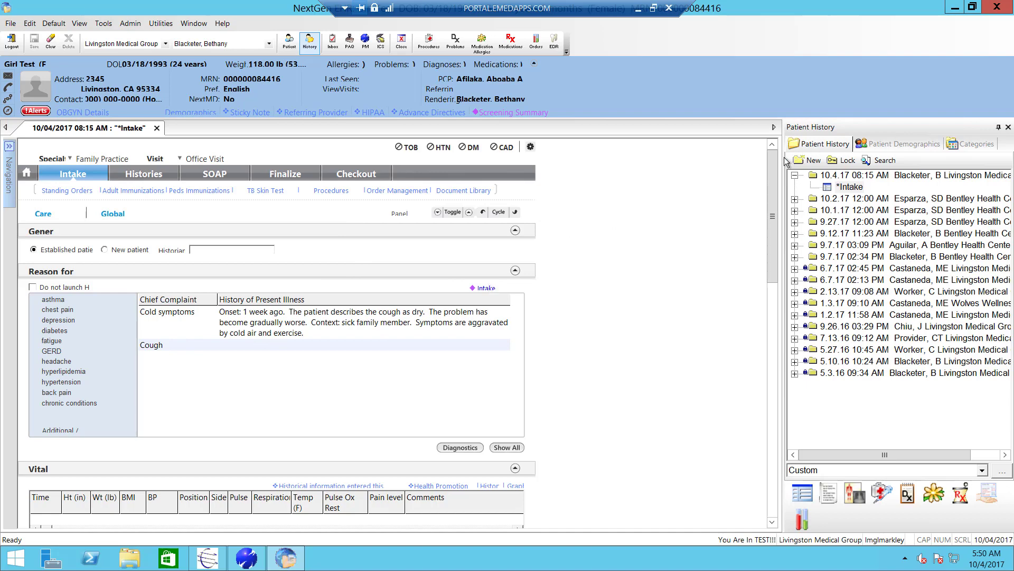
- Add a new adult vital signs record with a height of 5 ft 6 in and a weight of 140 lb
left_click_drag(774, 171, 773, 247)
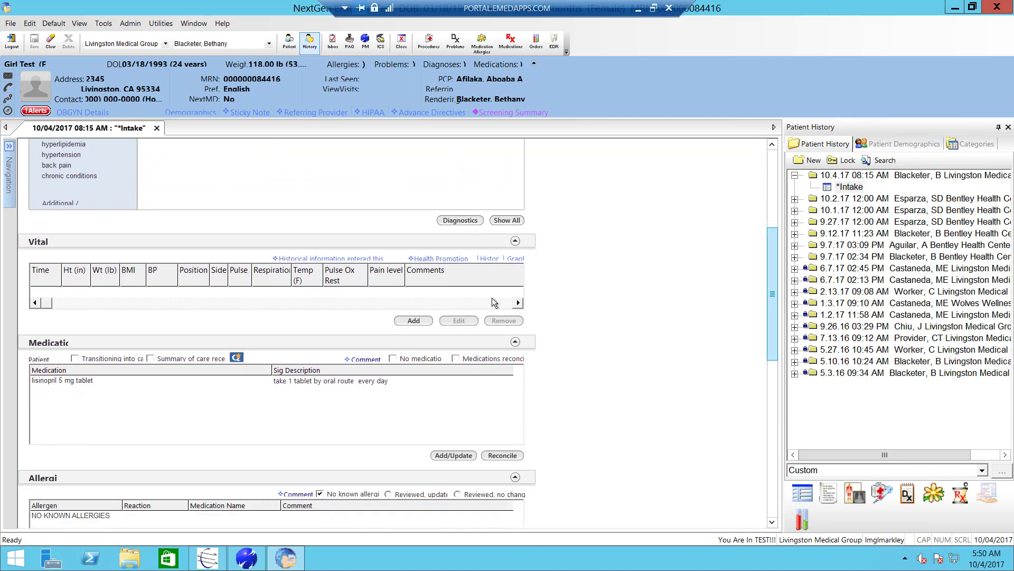
left_click(413, 320)
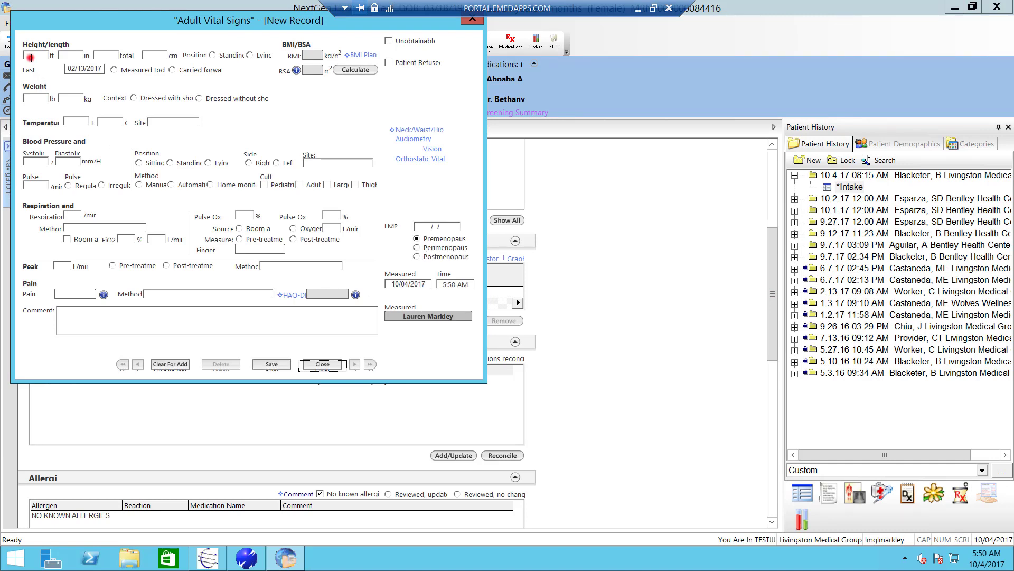
left_click(31, 56)
type("5")
key("Tab")
type("6")
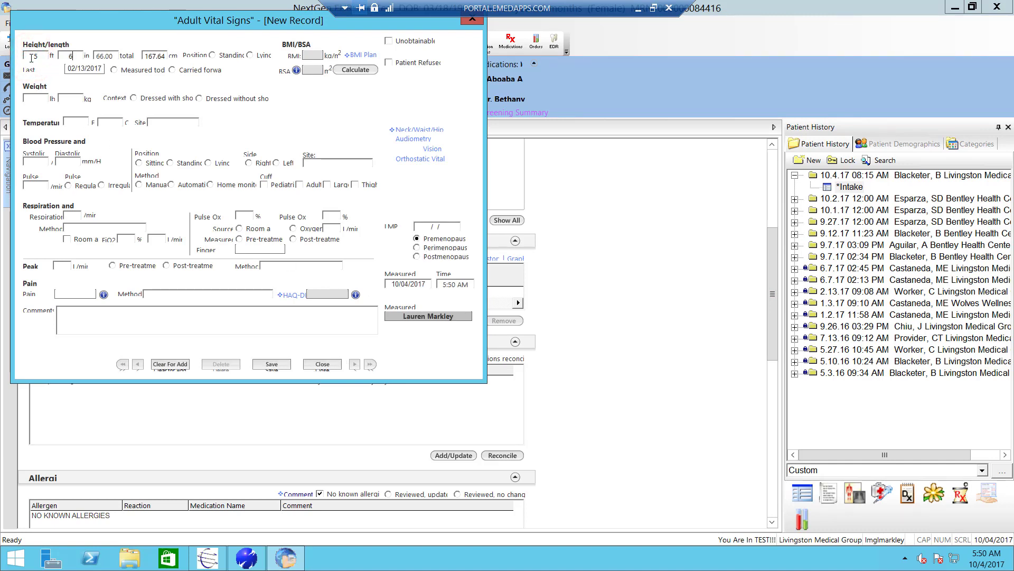
left_click(31, 98)
type("140")
- Enter temperature 99.7 F, blood pressure 130/83 and pulse 90, and save and close the vital signs record
left_click(83, 120)
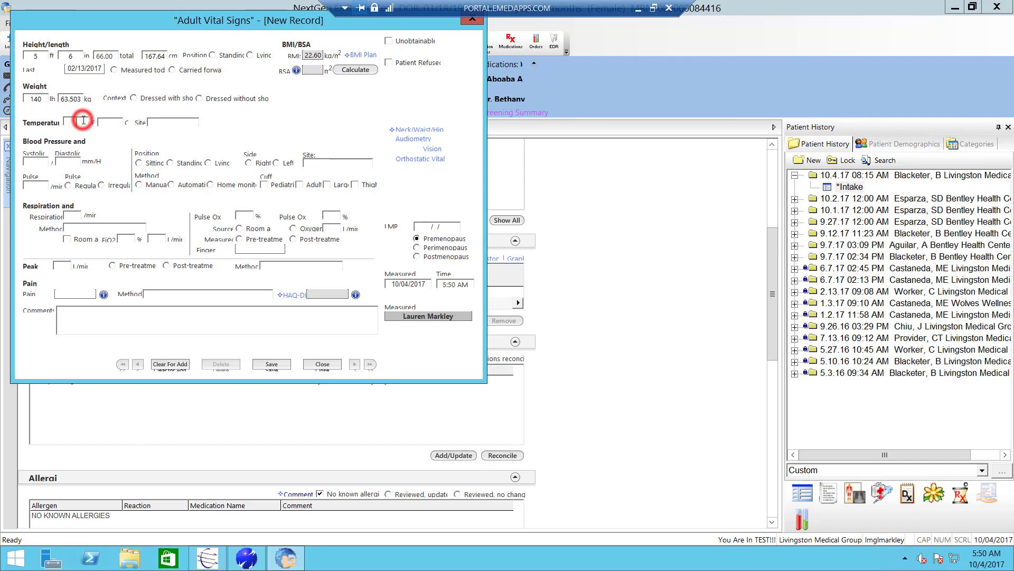
type("99.7")
key("Tab")
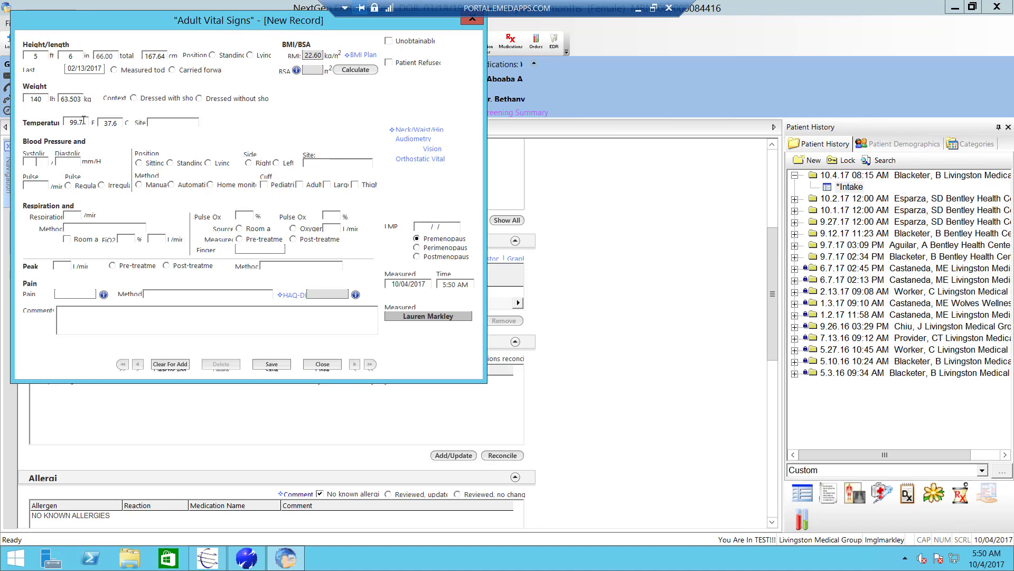
type("130")
type("83")
key("Tab")
type("90")
left_click(272, 364)
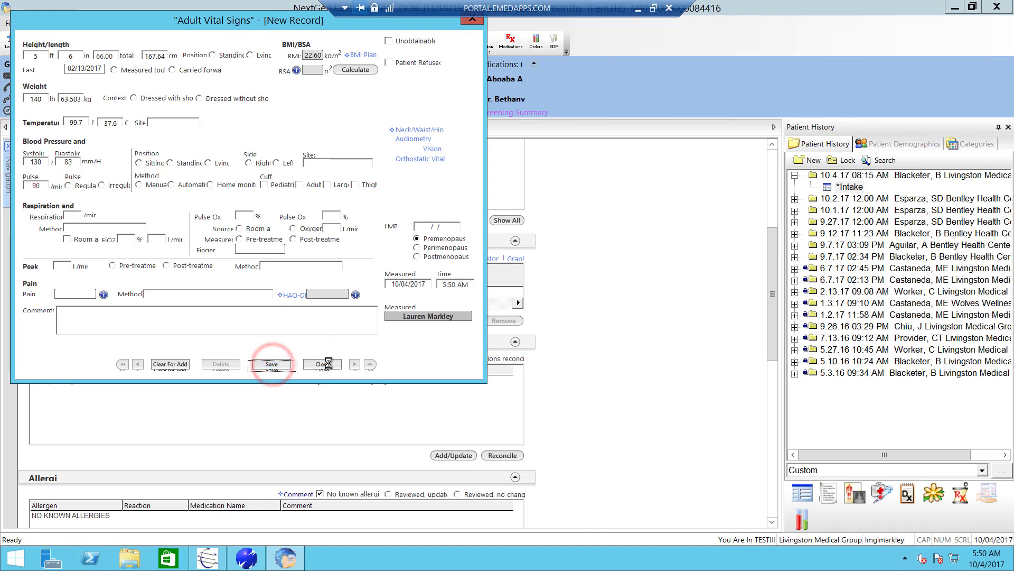
left_click(327, 364)
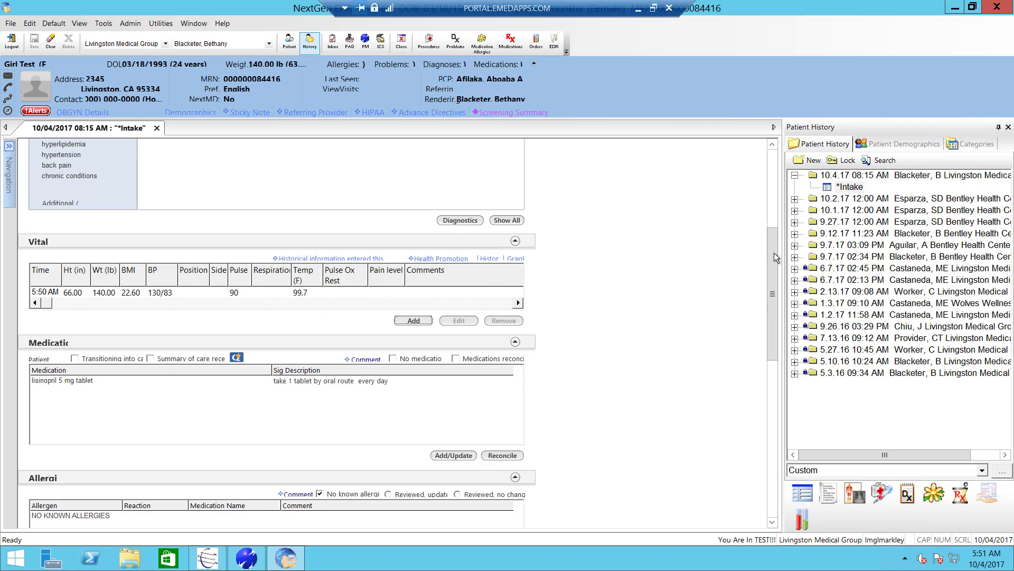
- Open the medication reconciliation and mark manual reconciliation as completed with "patient", with the medication list confirmed by self
left_click_drag(775, 252, 768, 284)
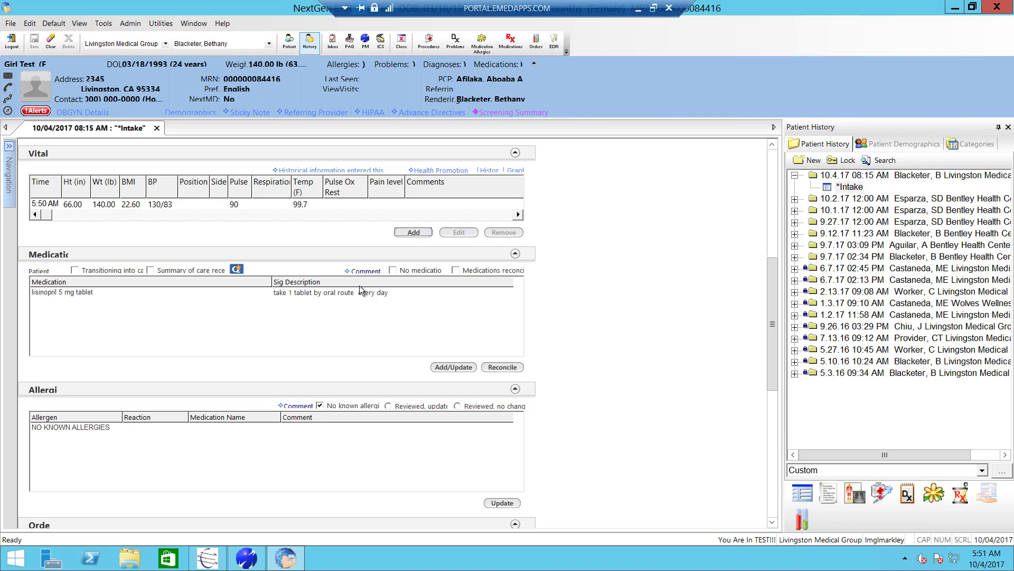
left_click(502, 368)
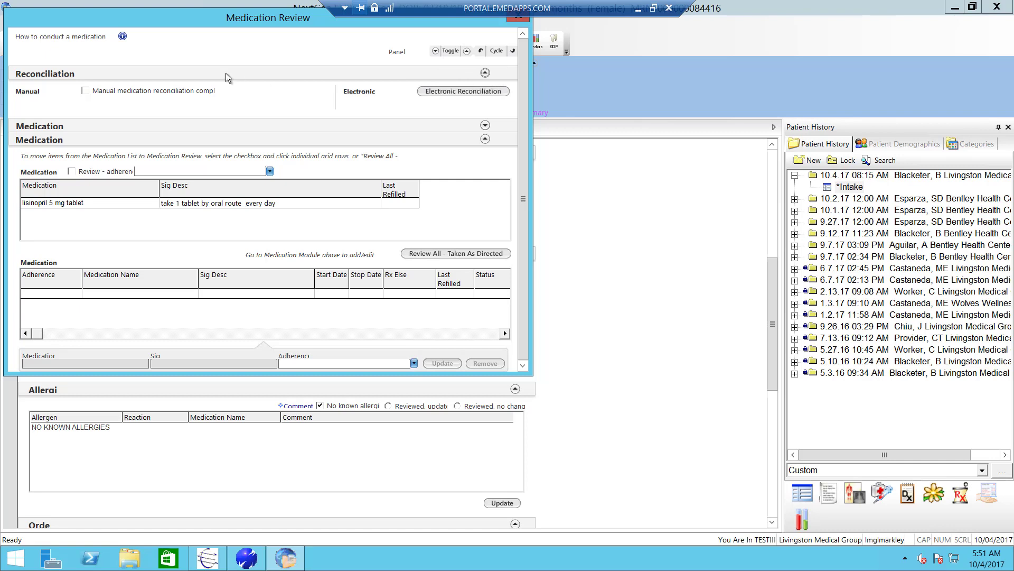
left_click(86, 91)
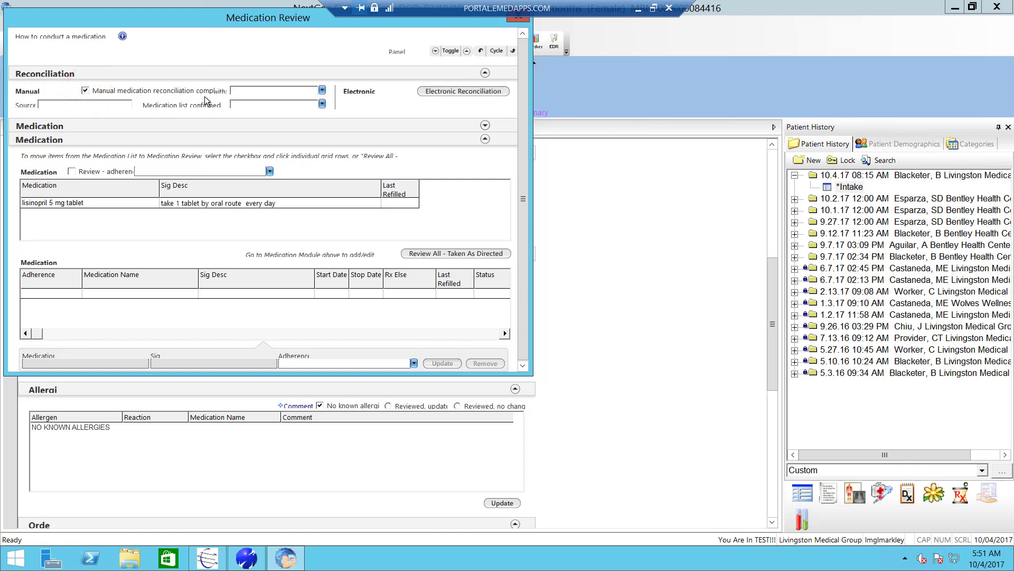
left_click(252, 93)
left_click(322, 91)
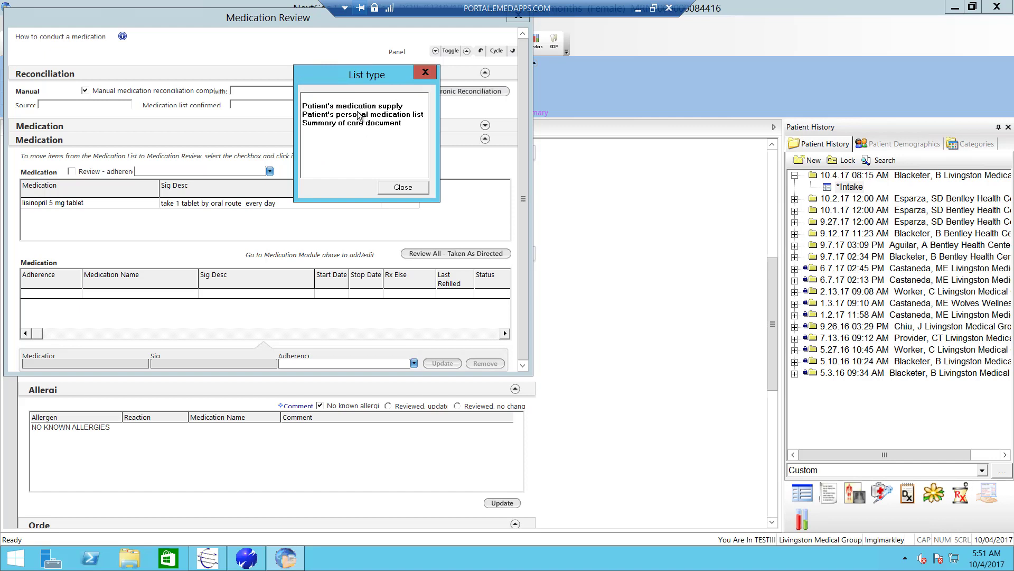
left_click(357, 102)
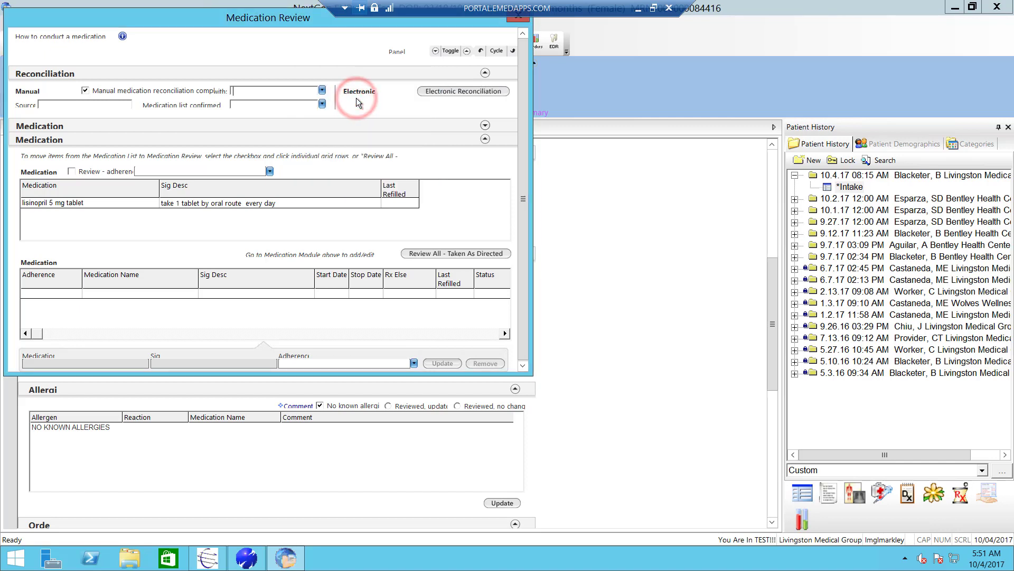
type("pati")
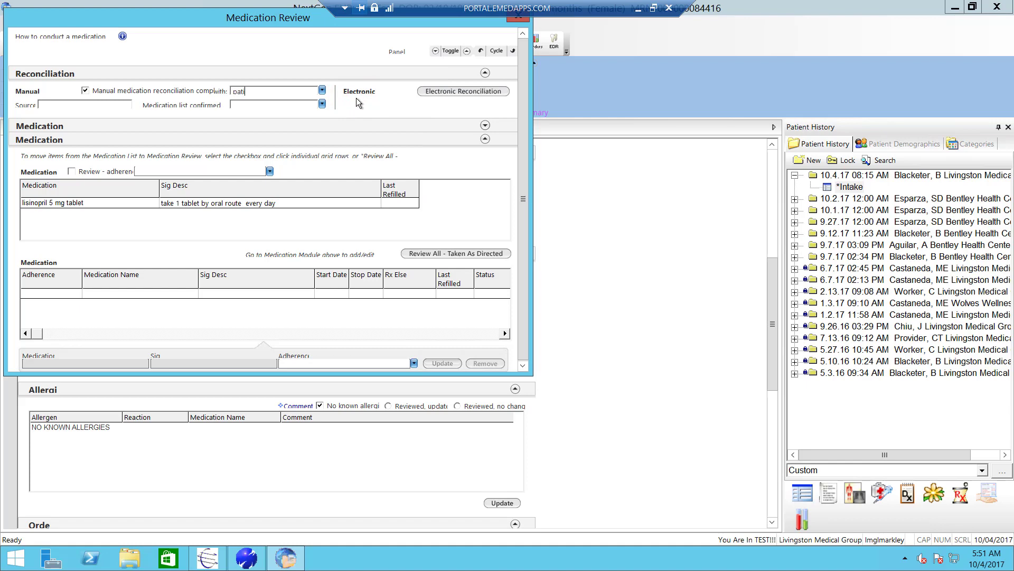
type("neent")
left_click(296, 105)
left_click(322, 104)
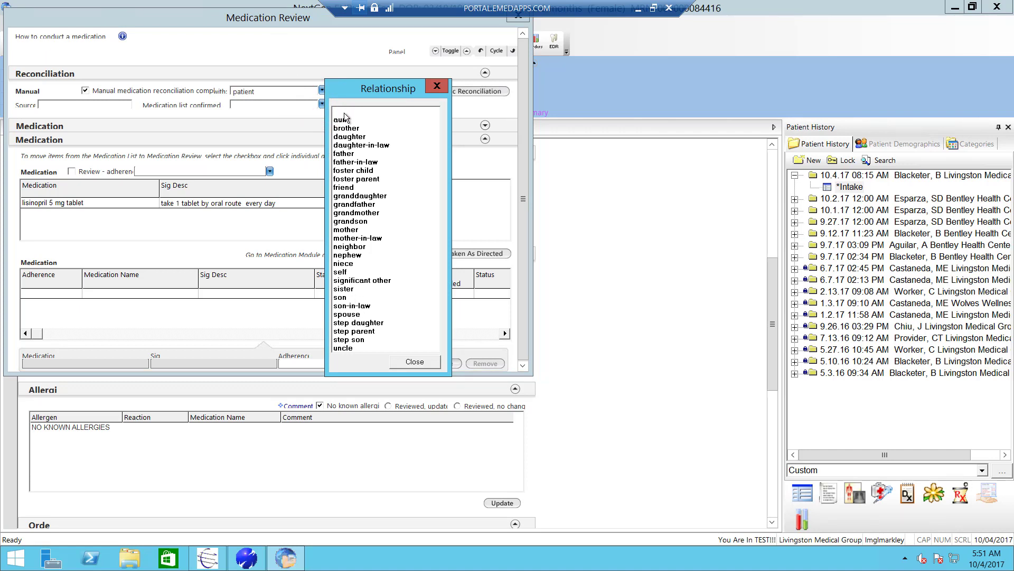
left_click(343, 271)
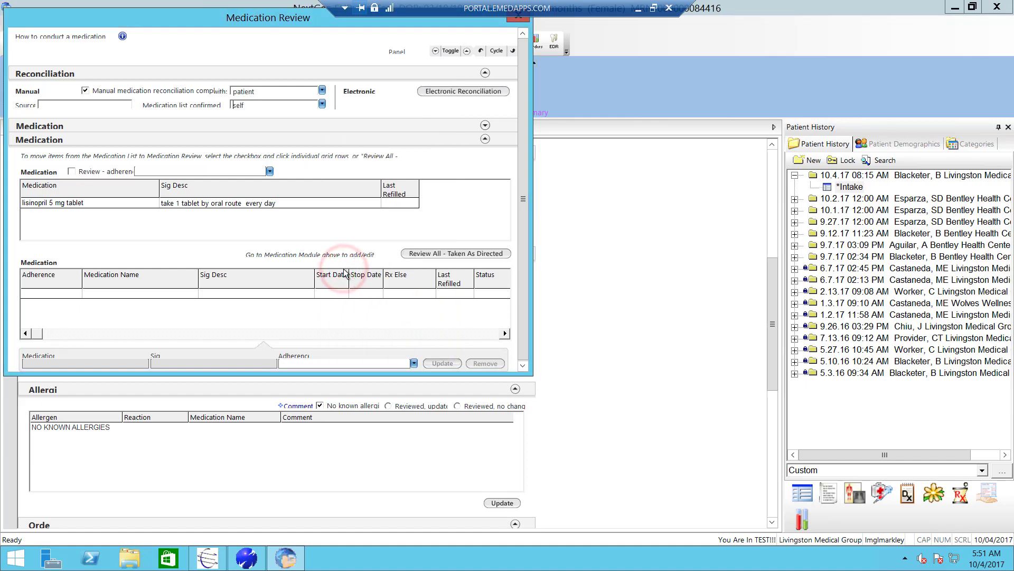
- Review the lisinopril 5 mg tablet with adherence "taking as directed" and save and close the medication review
left_click(485, 73)
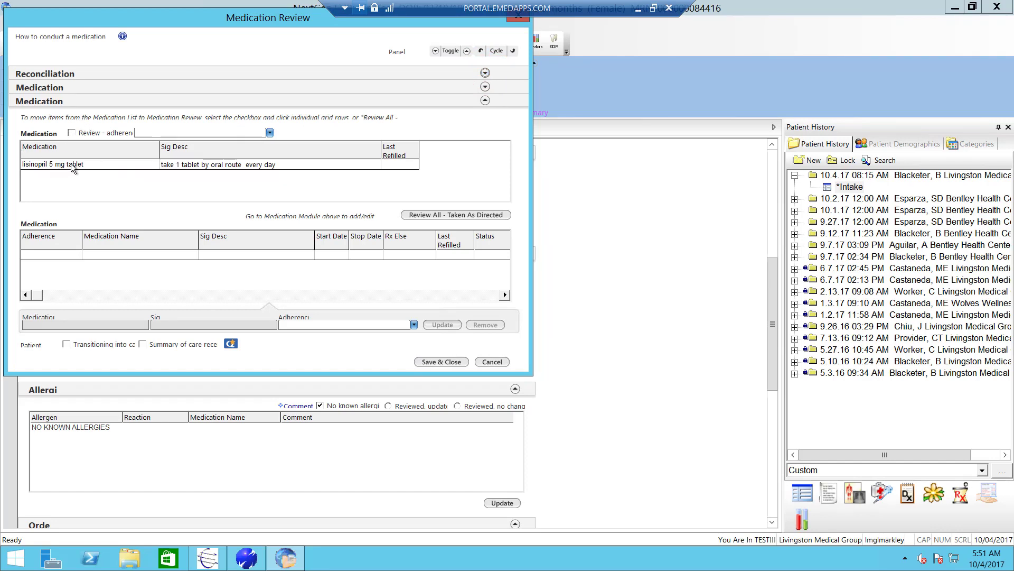
left_click(72, 133)
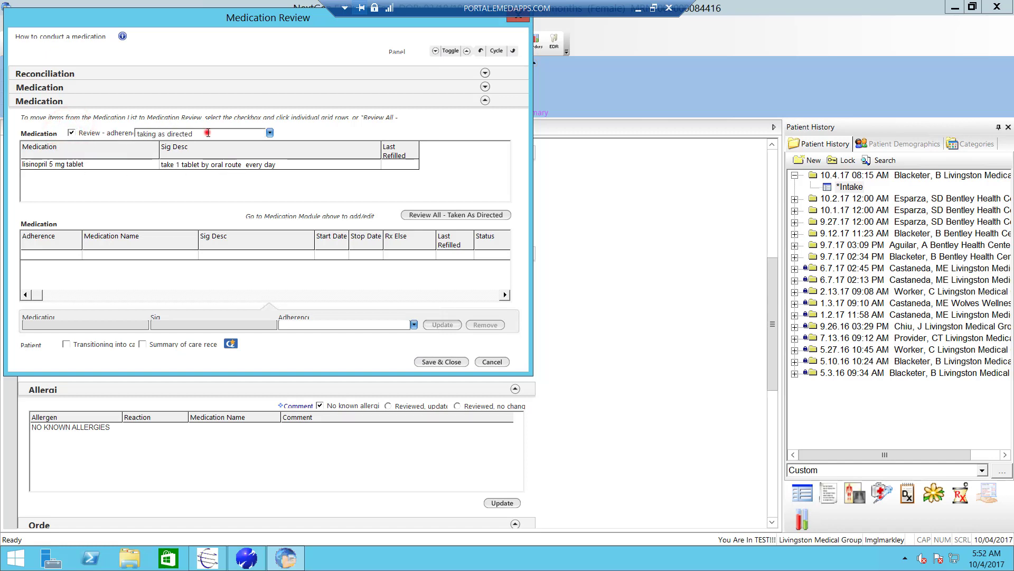
left_click(208, 133)
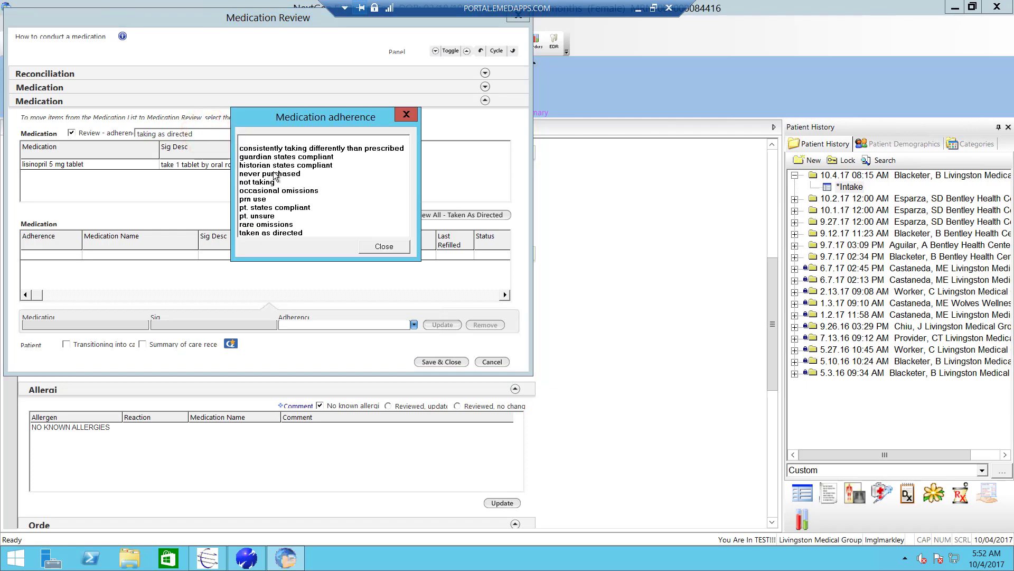
left_click(399, 117)
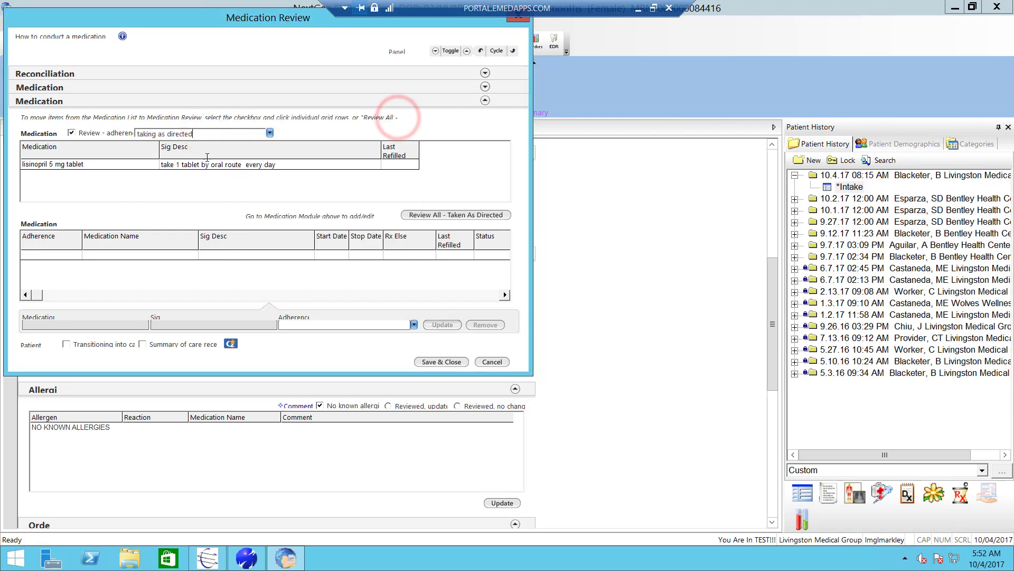
left_click(214, 165)
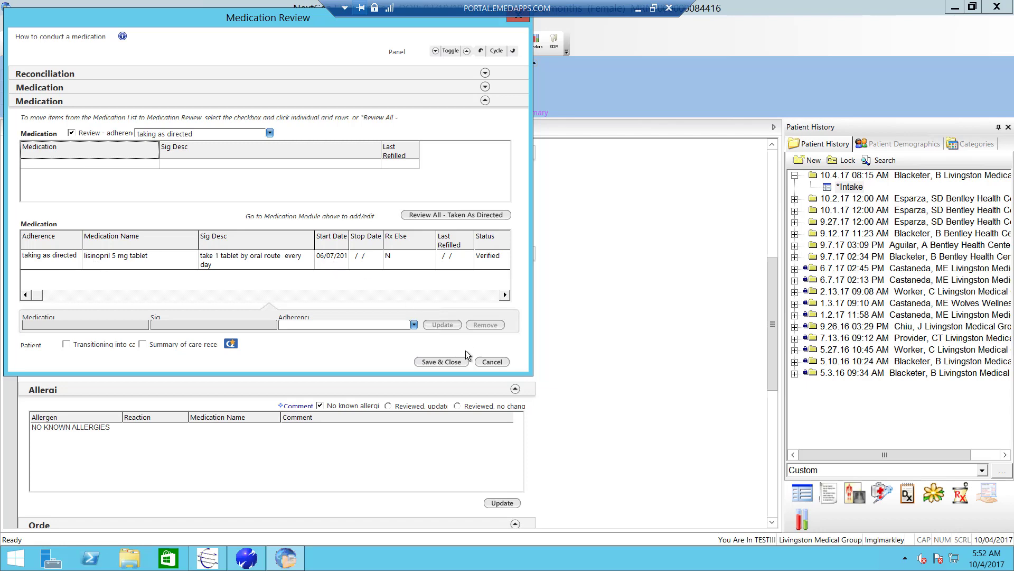
left_click(455, 363)
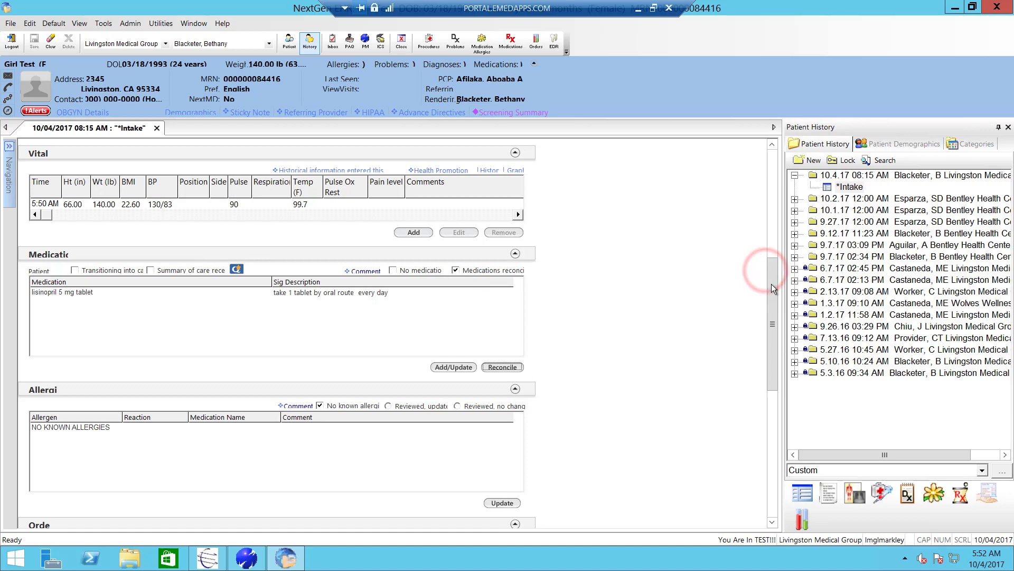
- Mark the patient's allergies as reviewed with no changes
left_click_drag(773, 281, 773, 333)
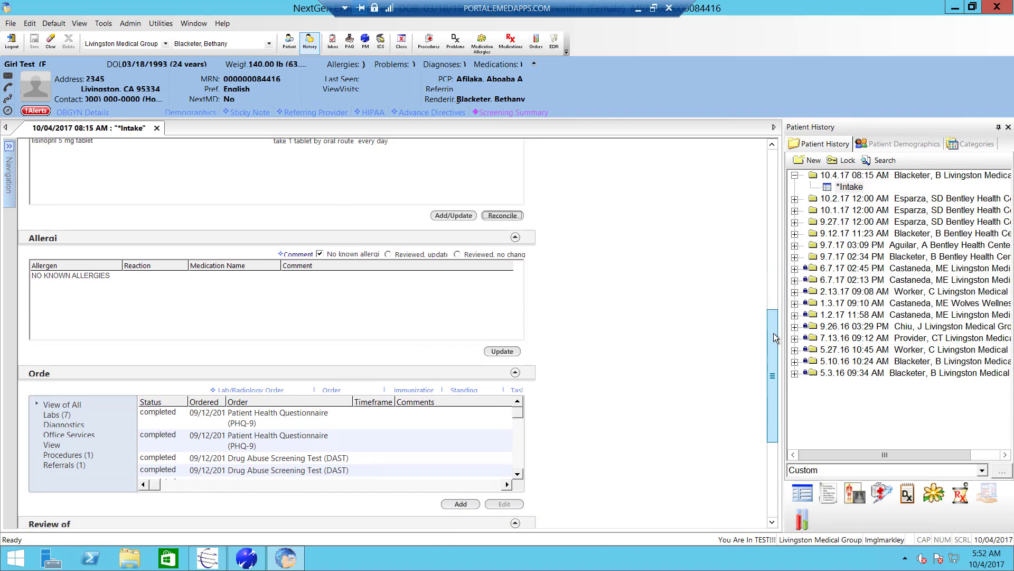
left_click(459, 254)
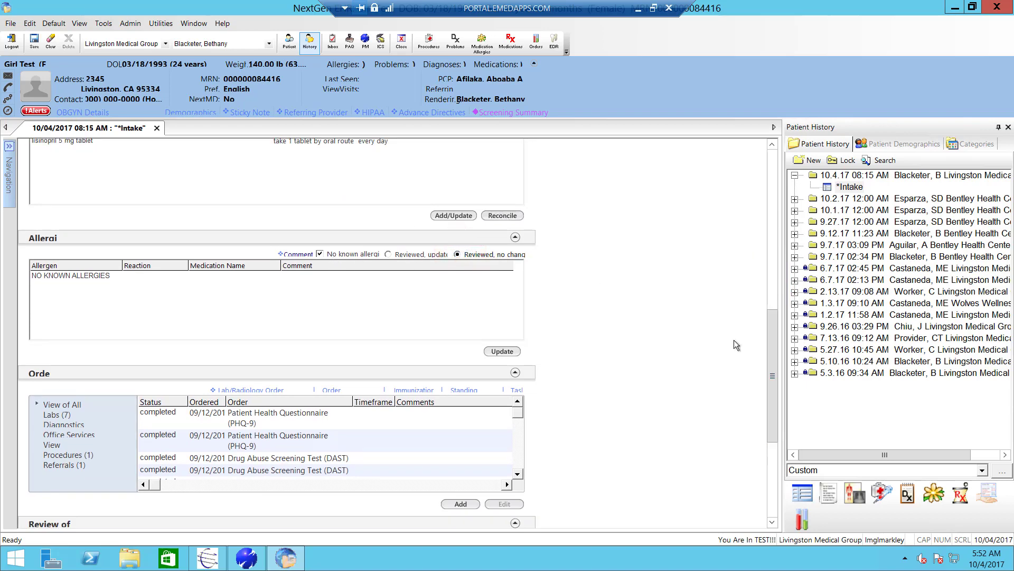
- Open the office services orders, select the Rapid Strep test and set its interpretation to positive
left_click_drag(774, 330, 772, 386)
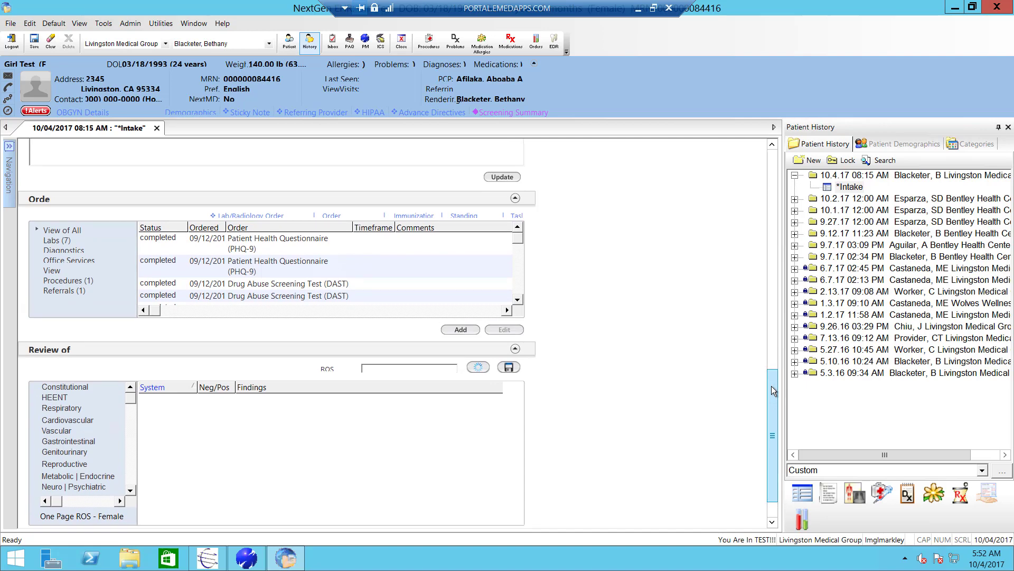
left_click(465, 217)
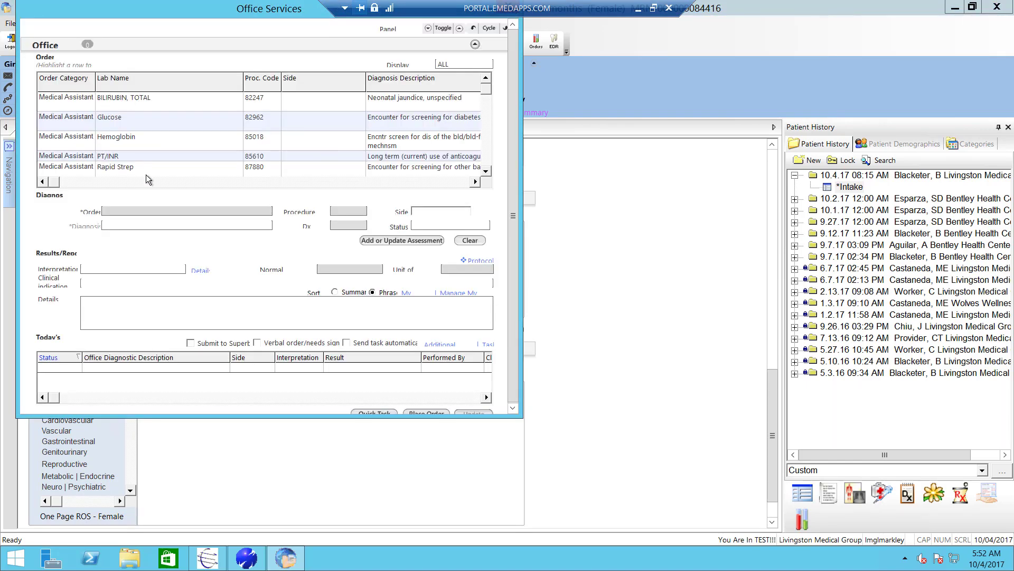
left_click(146, 170)
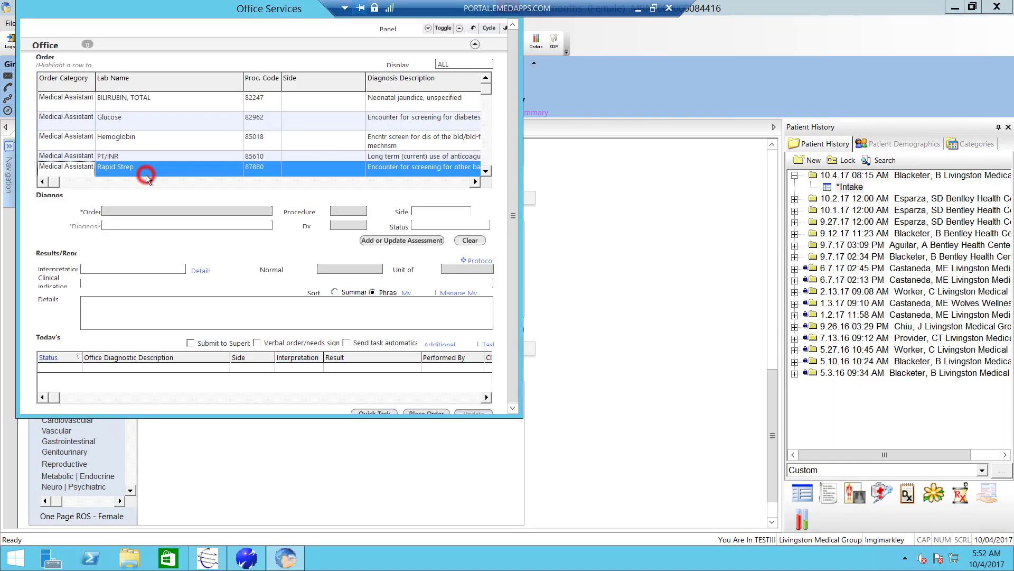
left_click(96, 270)
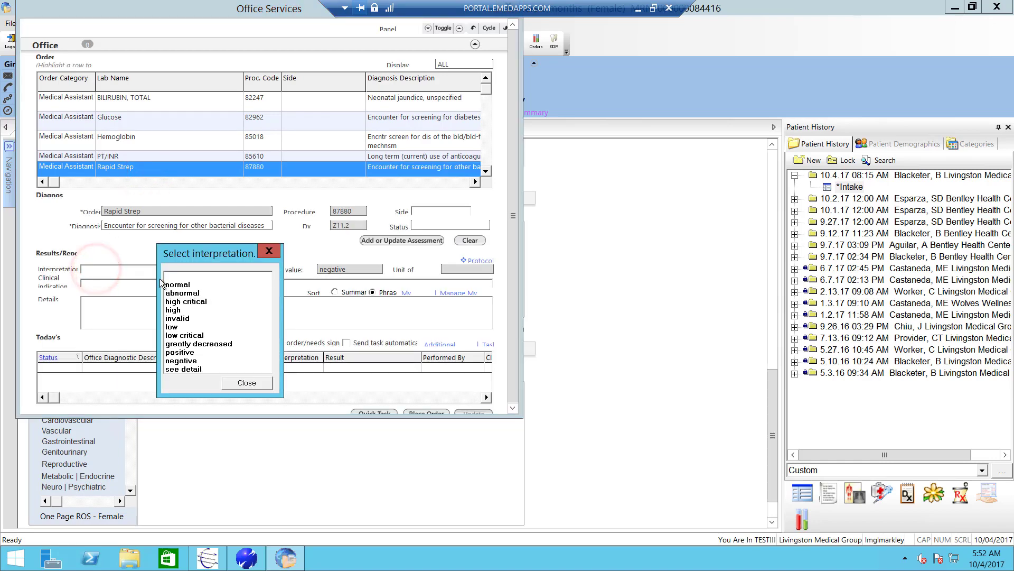
left_click(181, 352)
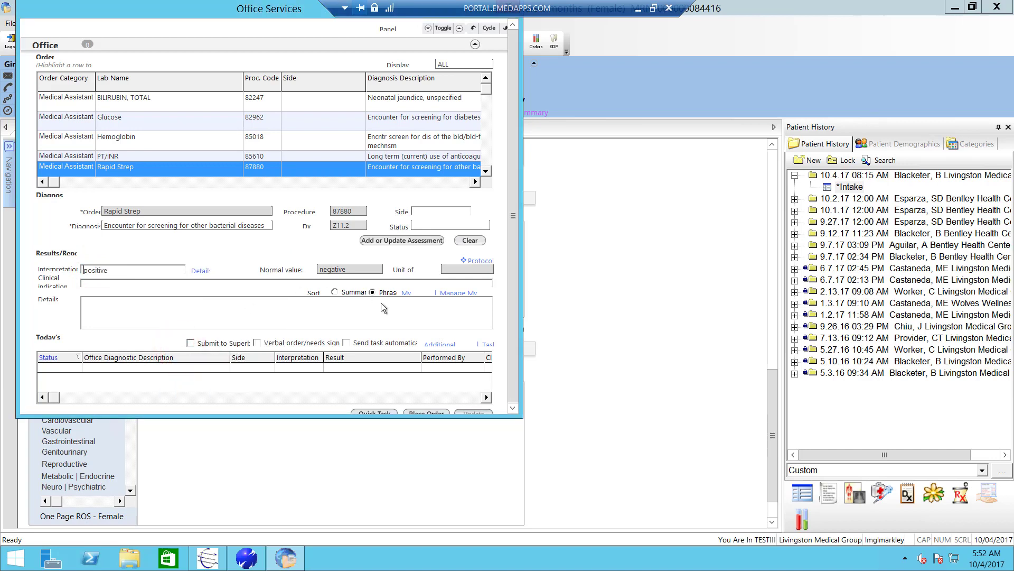
- Place the Rapid Strep order and save and close the office services
left_click(513, 238)
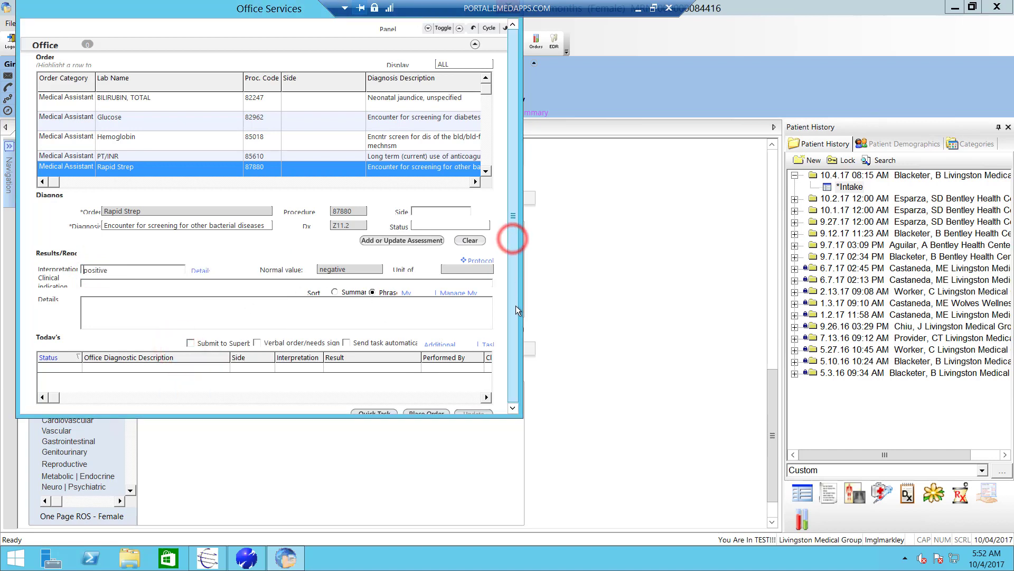
left_click(426, 412)
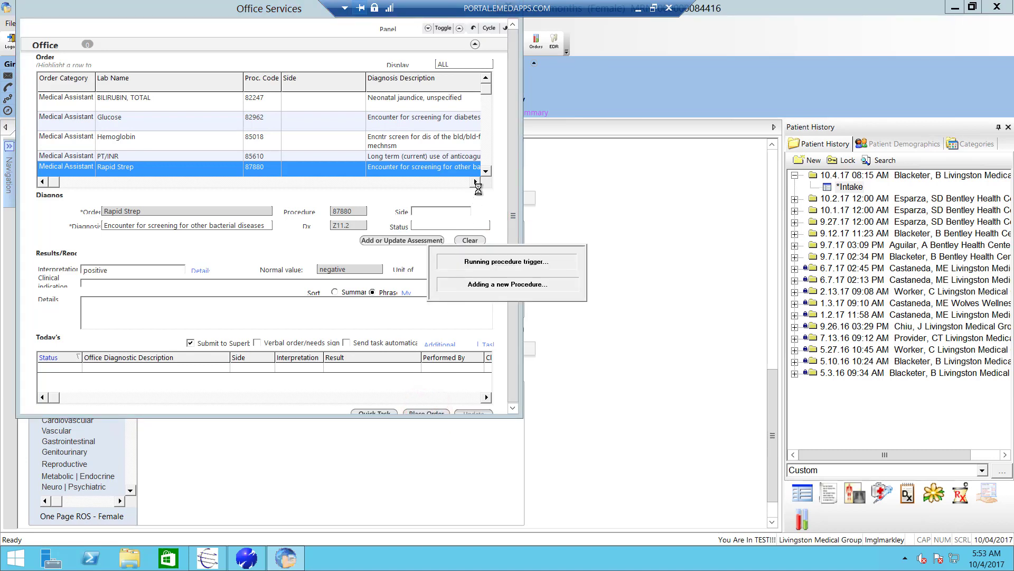
left_click(476, 45)
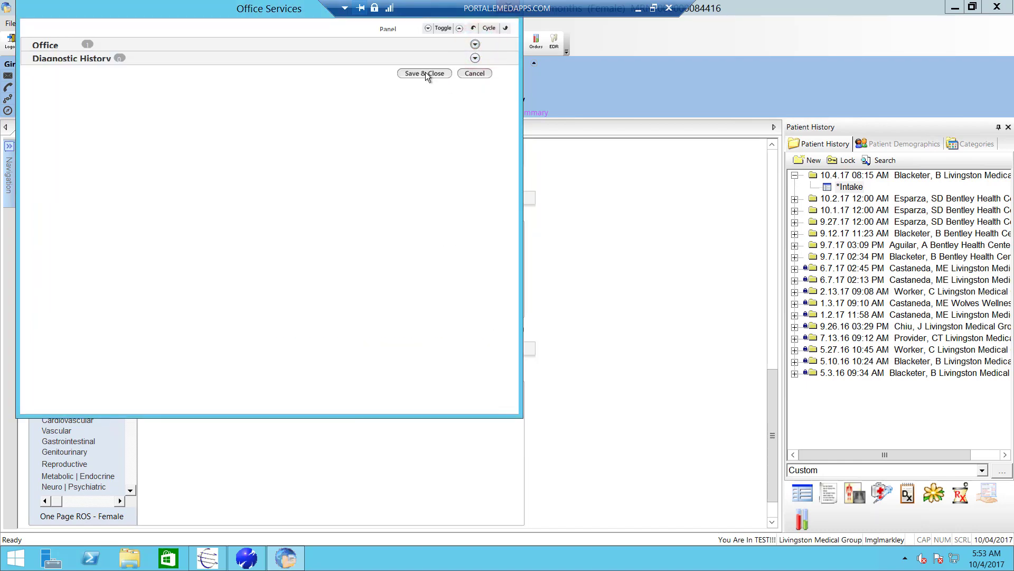
left_click(425, 73)
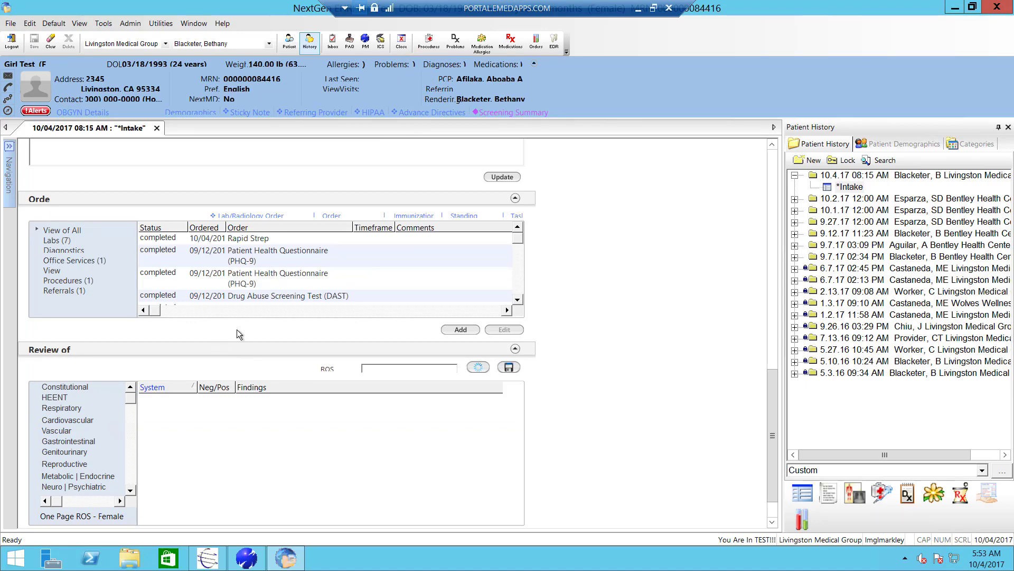
- Generate the intake note, read through the whole document and close it
left_click_drag(773, 383, 769, 422)
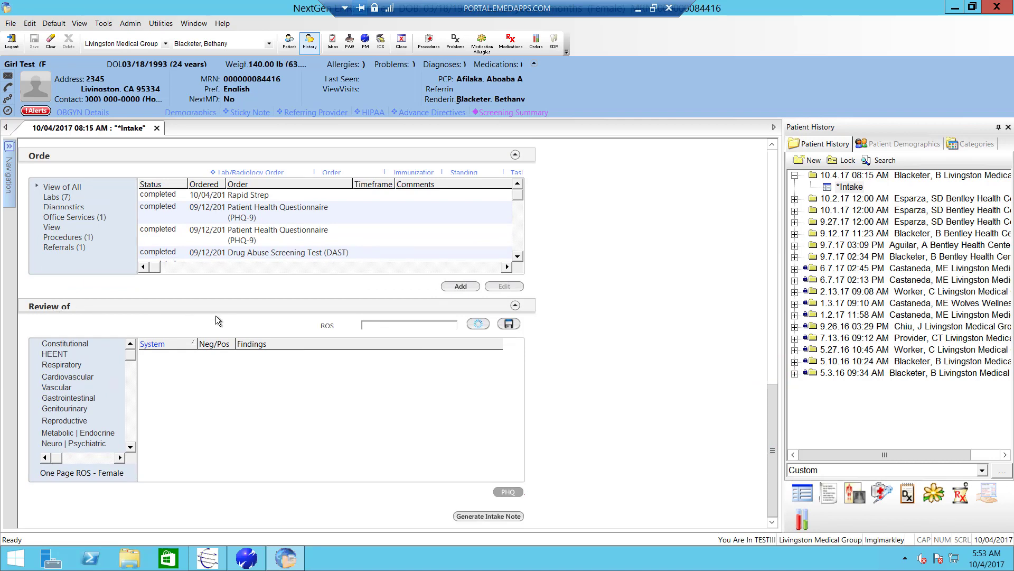
left_click(490, 517)
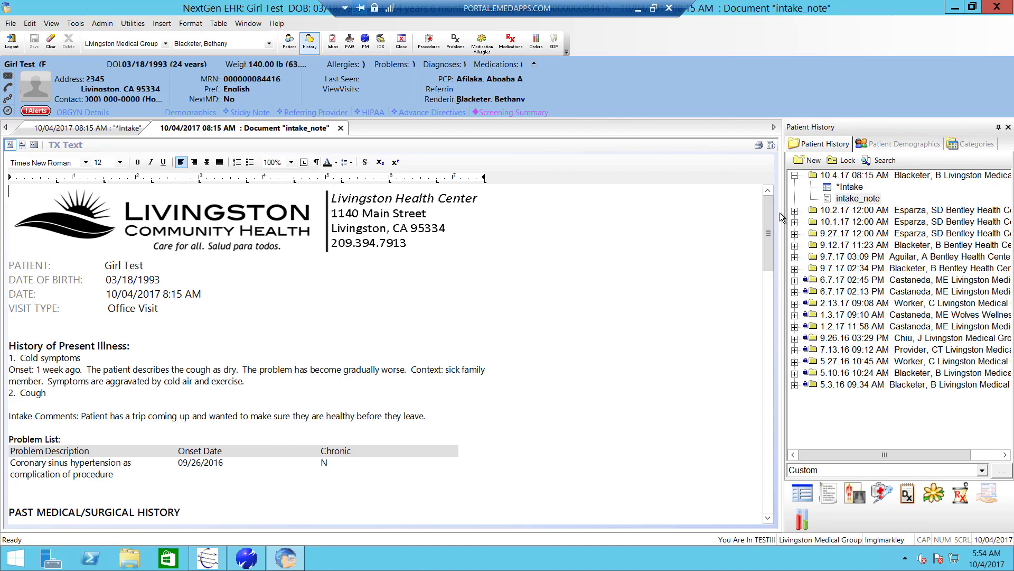
left_click(769, 212)
left_click_drag(768, 210, 769, 242)
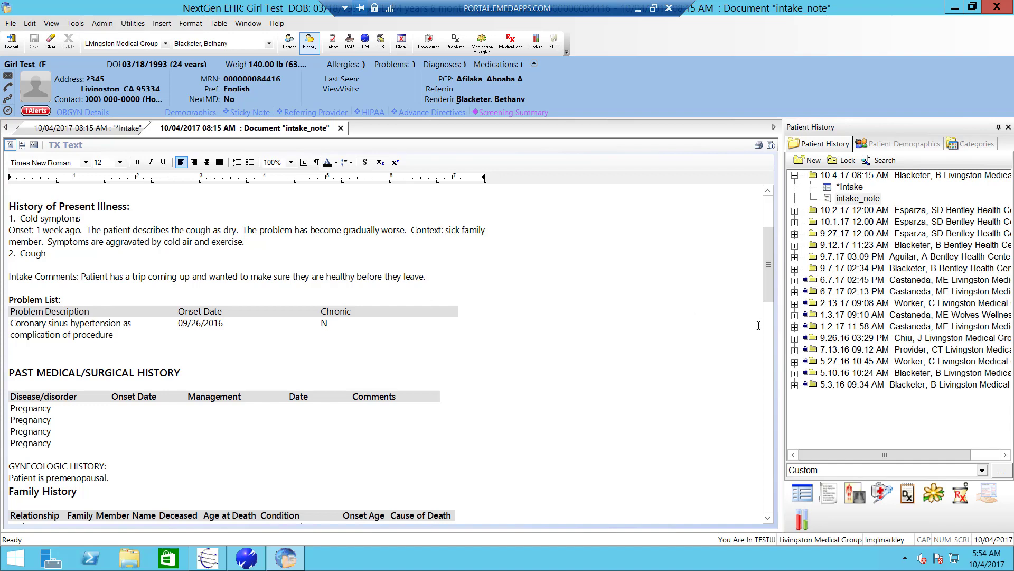
left_click_drag(769, 280, 765, 448)
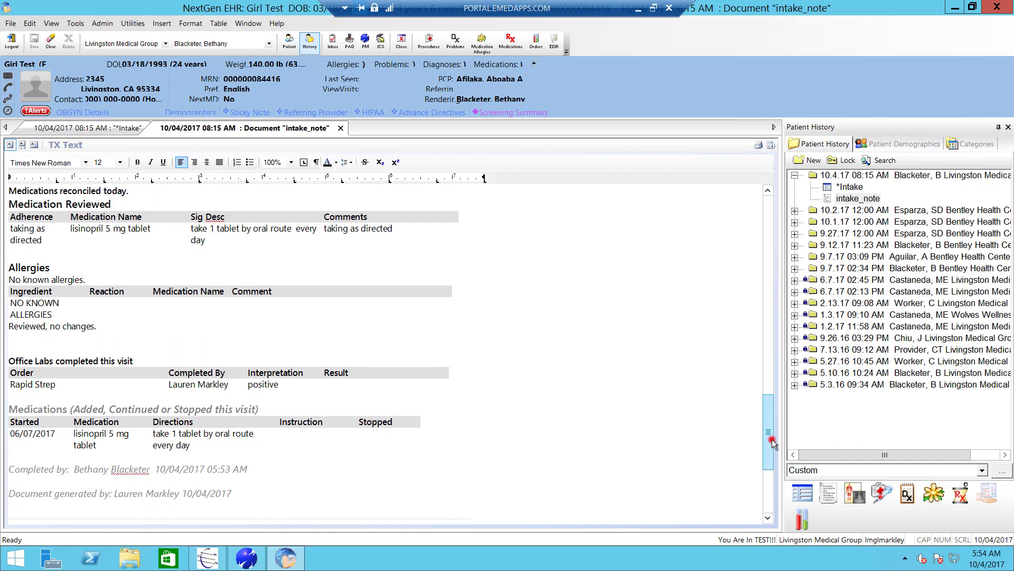
left_click_drag(772, 439, 760, 203)
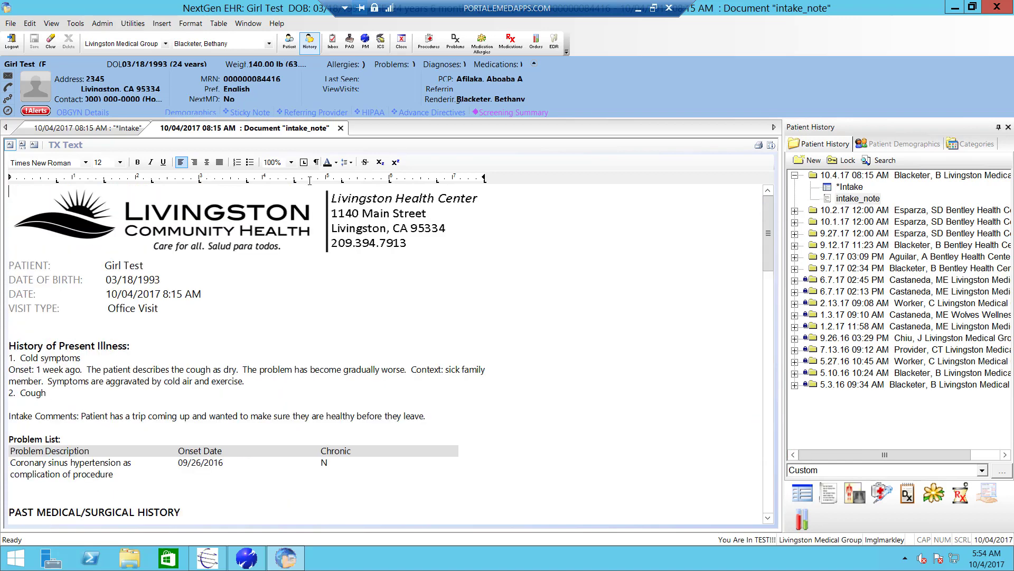
left_click(342, 129)
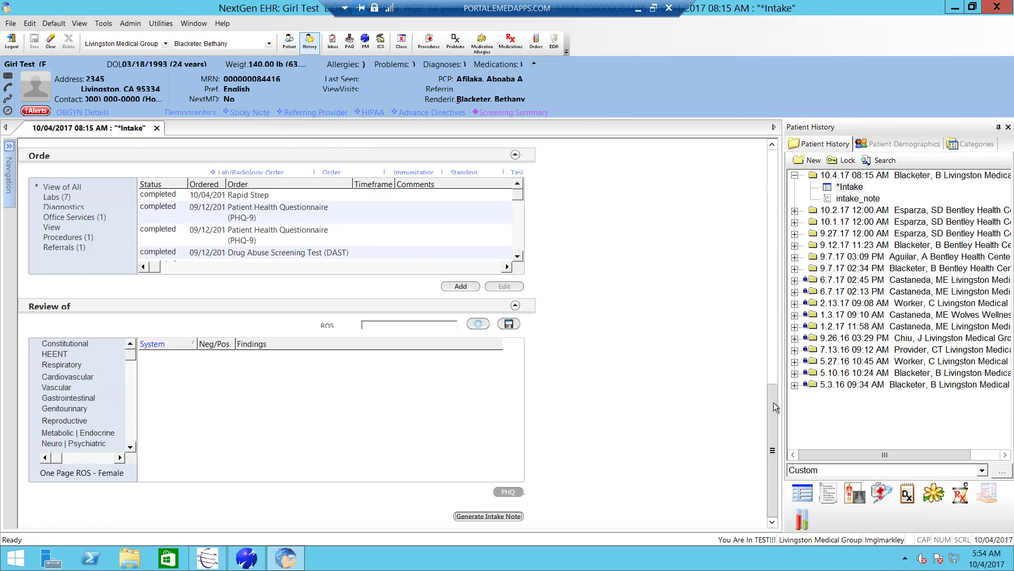
- Set today's patient tracking to status READY and room Exam 01, and save and close it
left_click_drag(773, 401, 773, 146)
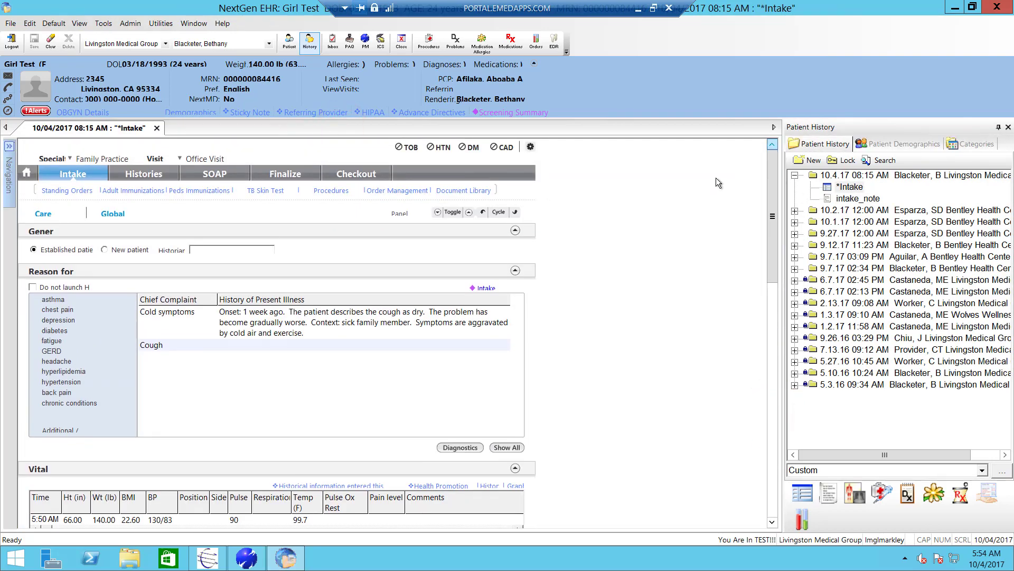
left_click(7, 113)
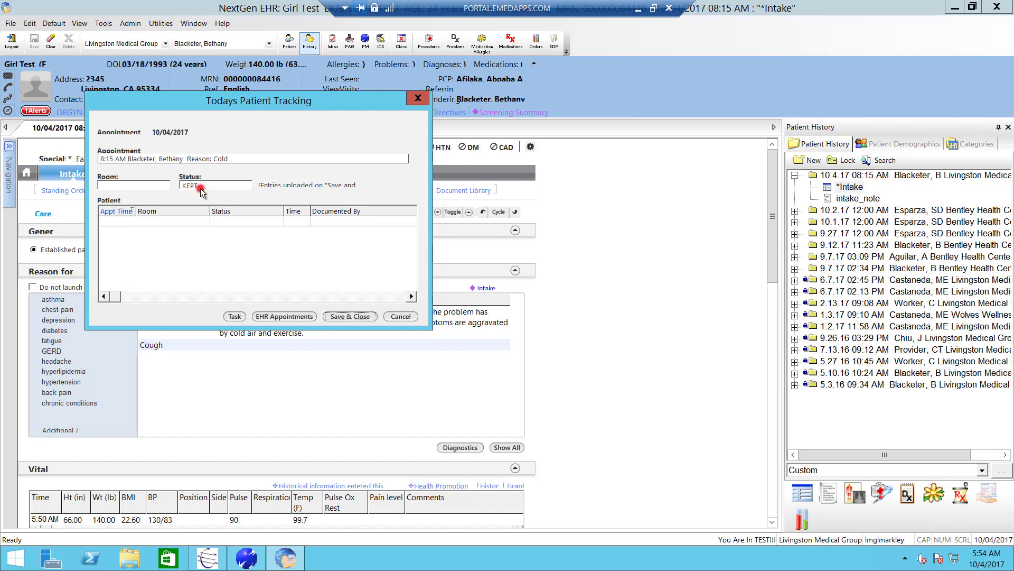
left_click(200, 188)
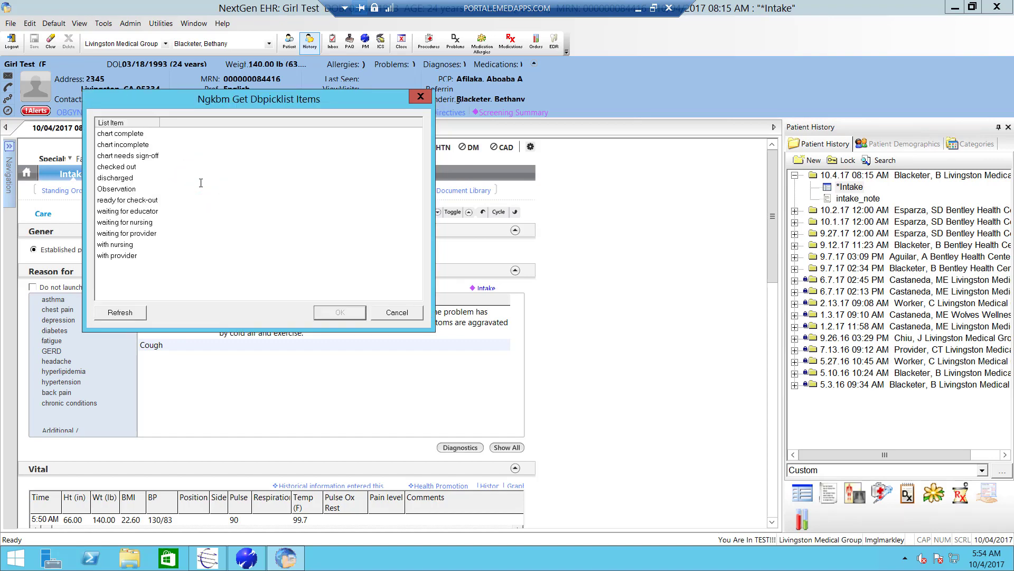
left_click(408, 312)
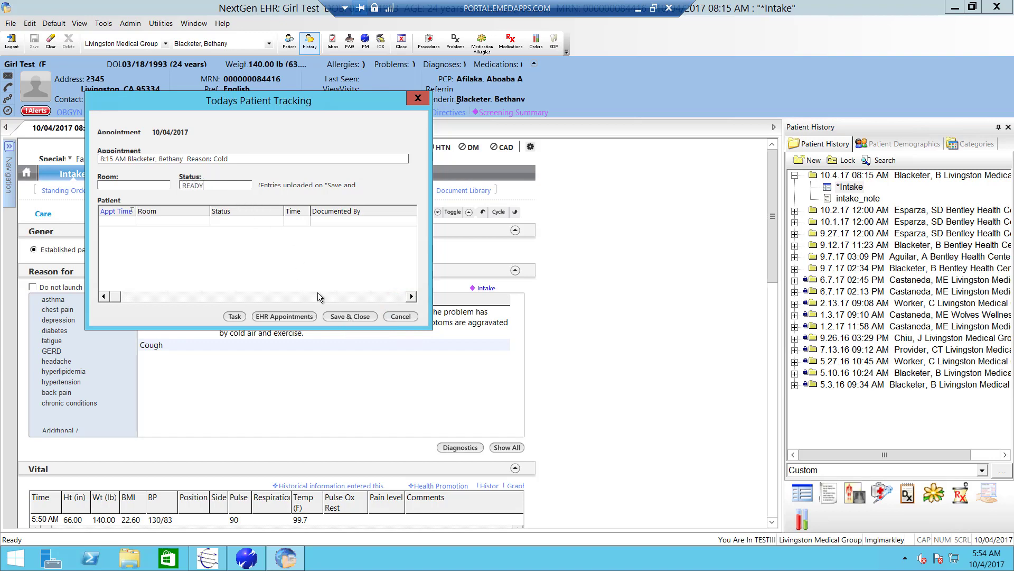
left_click(135, 182)
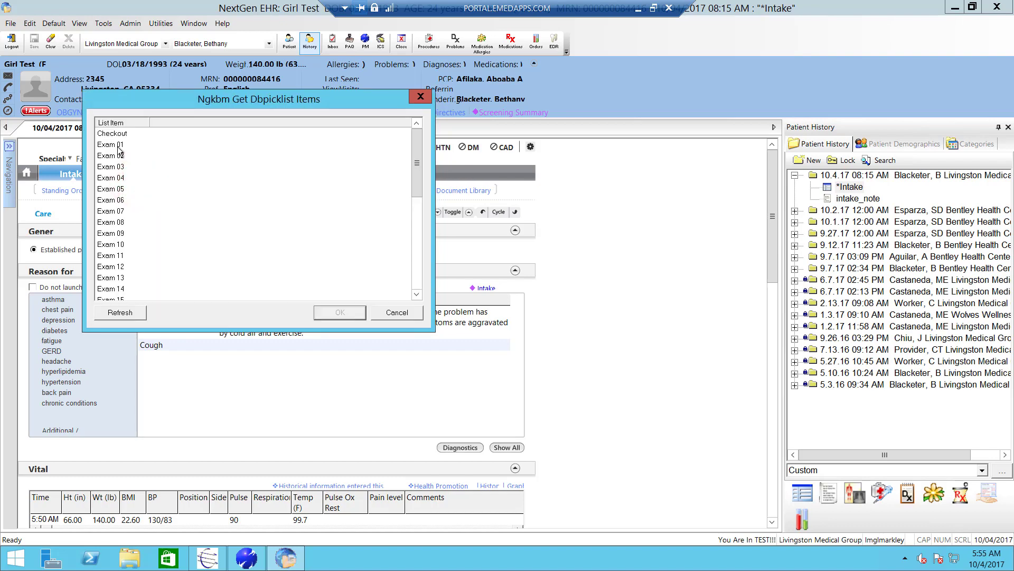
double_click(118, 145)
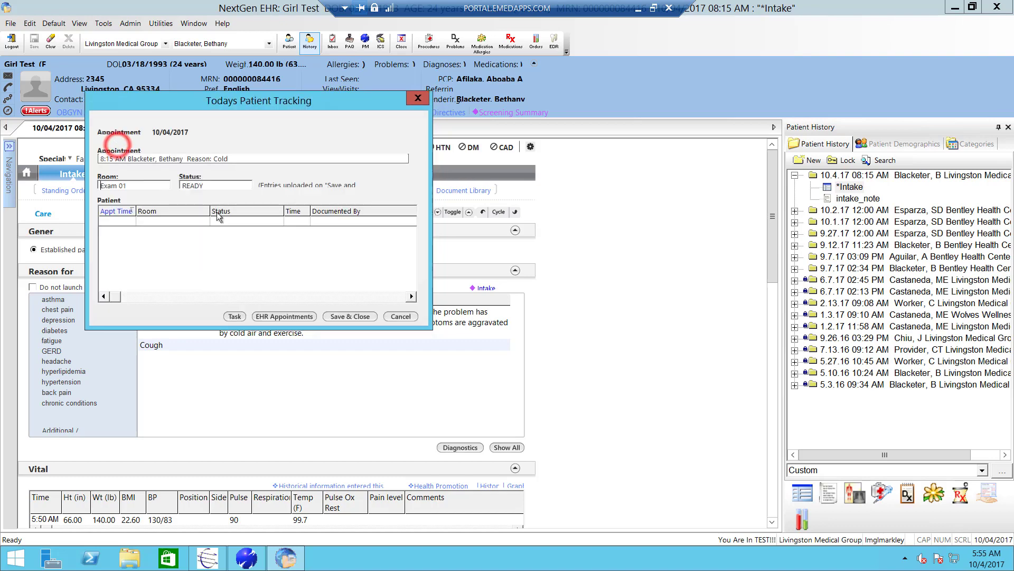
left_click(338, 316)
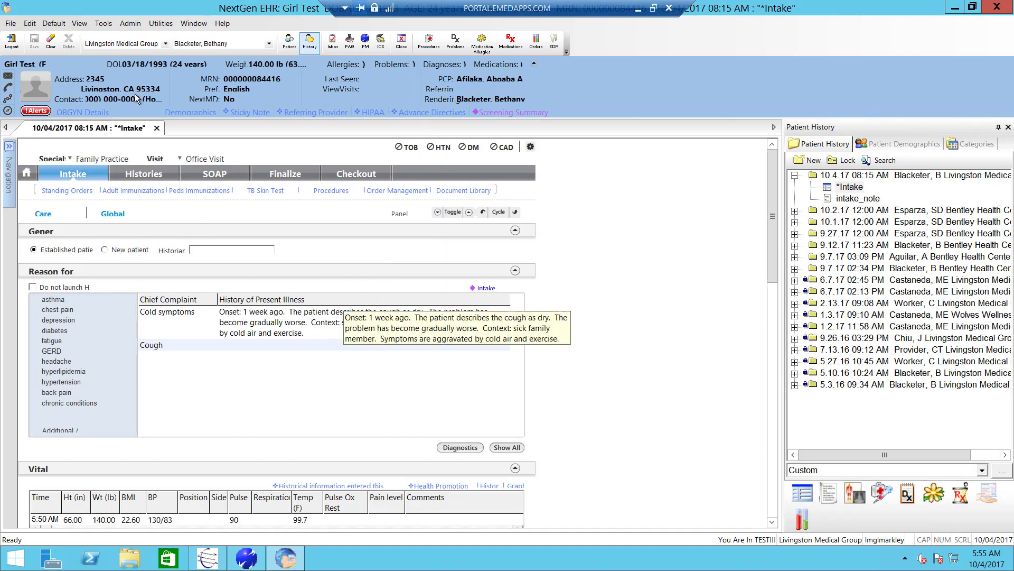
- Close the patient's chart, reopen it from the 08:15 sick visit appointment and show the patient history
left_click(11, 23)
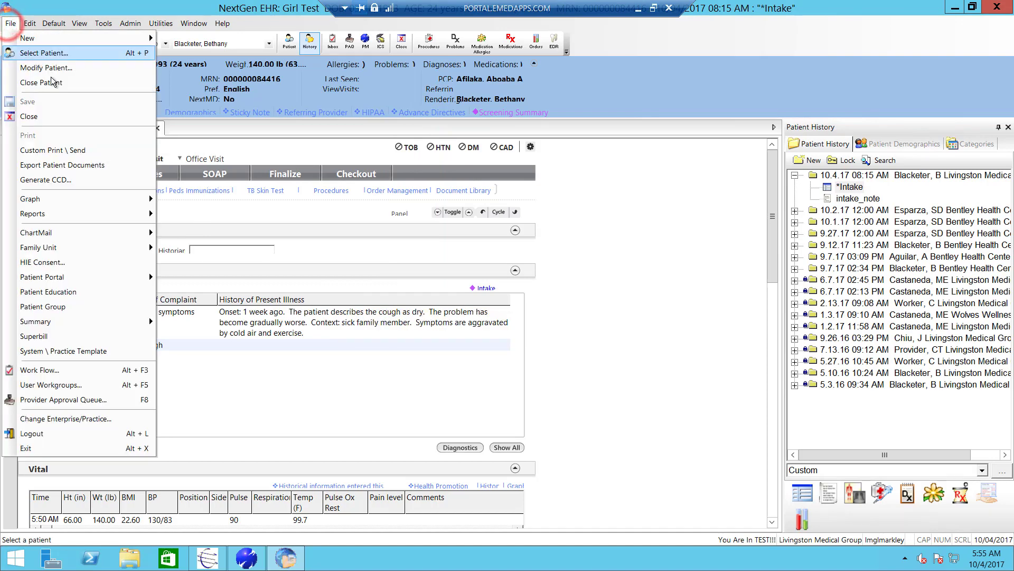
left_click(52, 83)
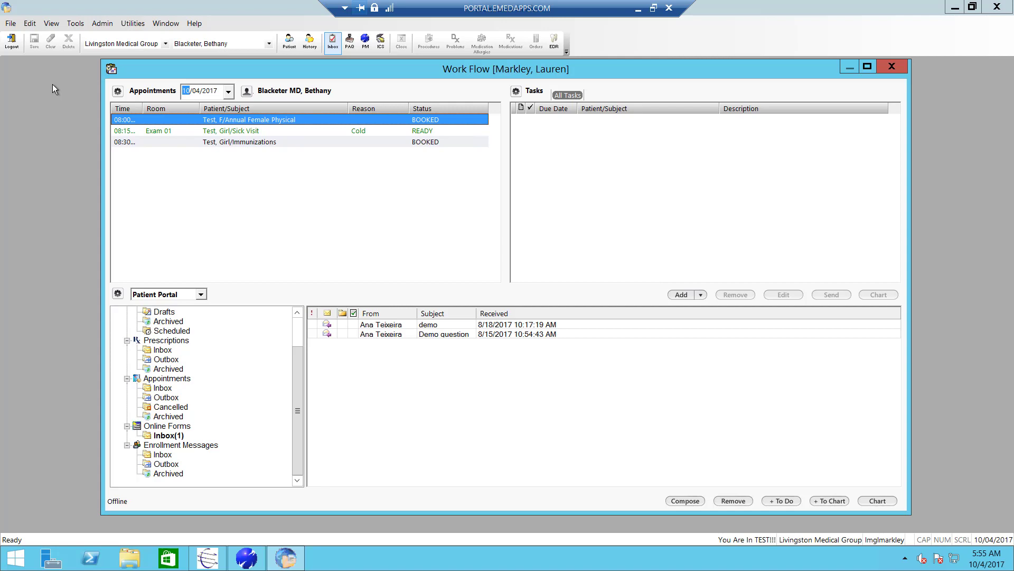
left_click(397, 130)
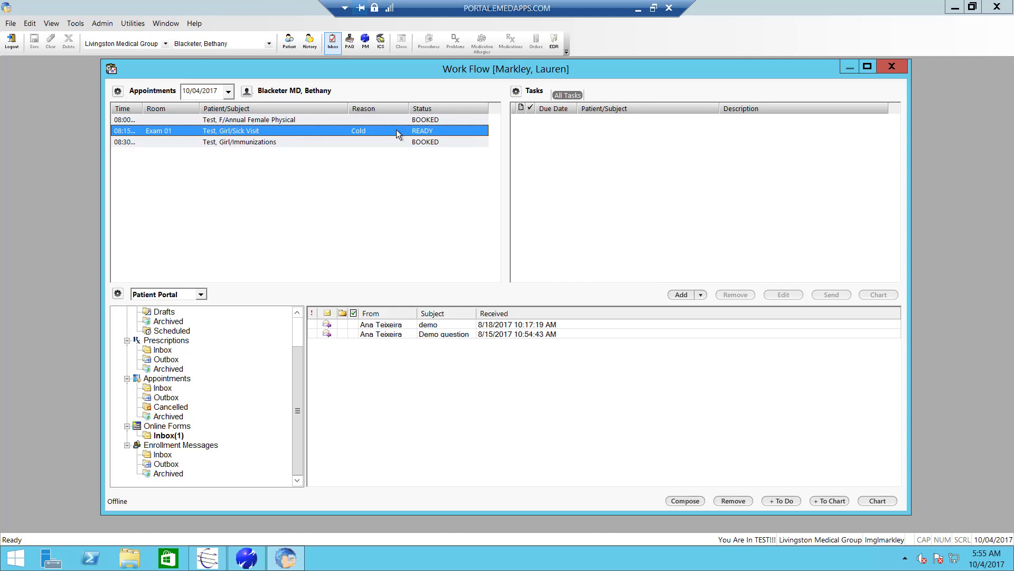
left_click(420, 163)
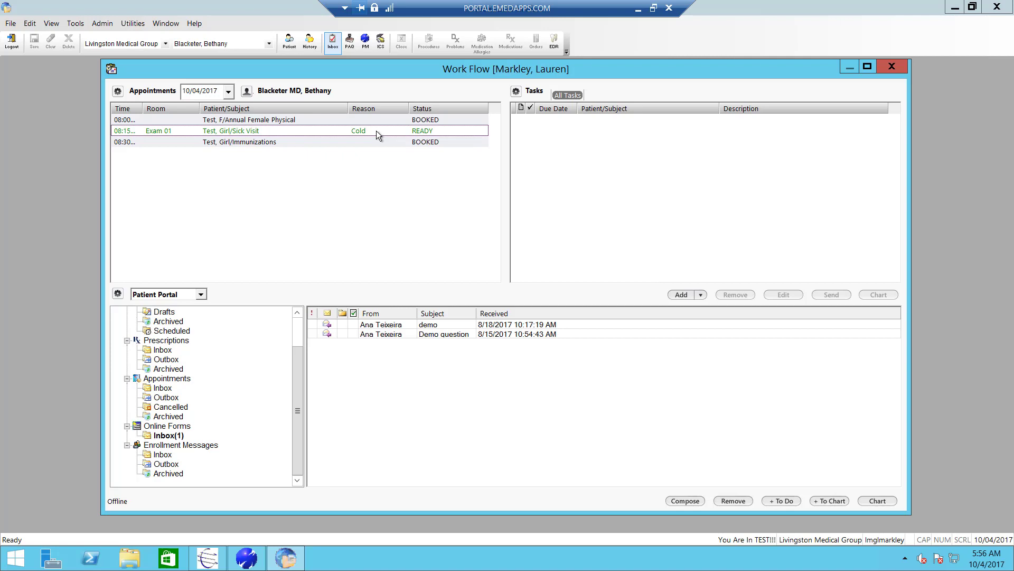
double_click(376, 131)
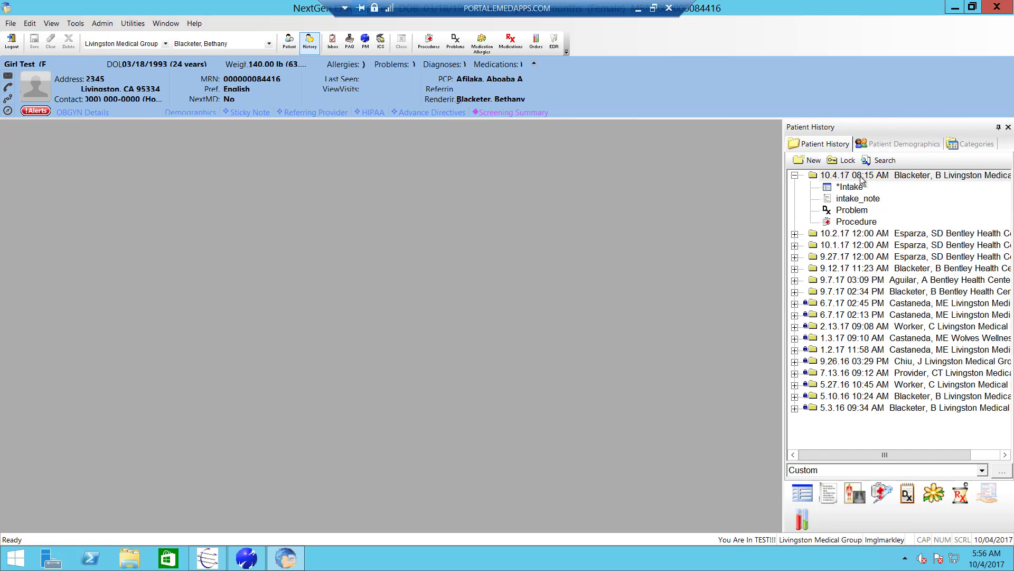
left_click(311, 42)
left_click(312, 43)
- Open the intake_note document of the 10.4.17 encounter, review it and close it
left_click(852, 200)
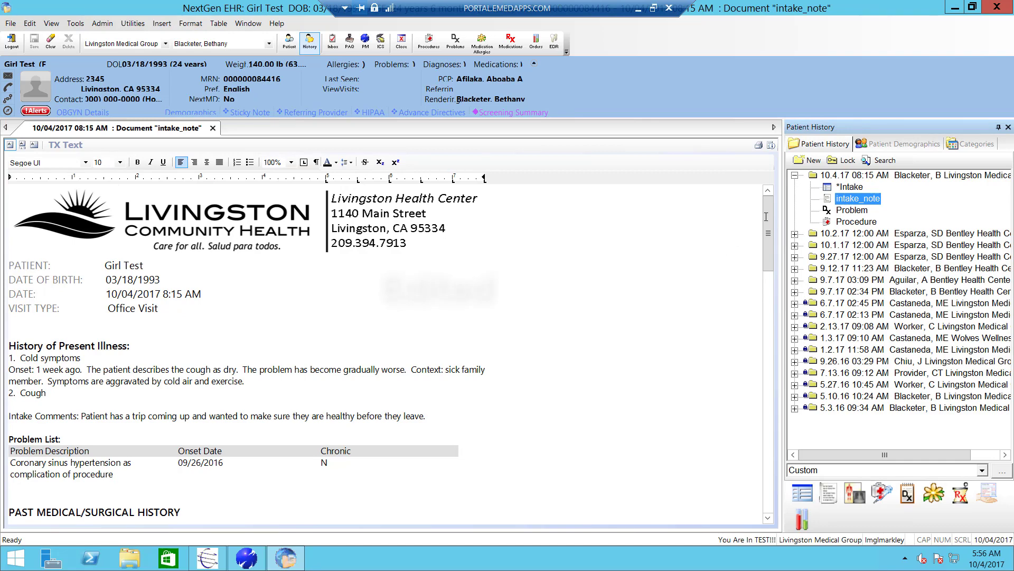
left_click_drag(766, 216, 760, 194)
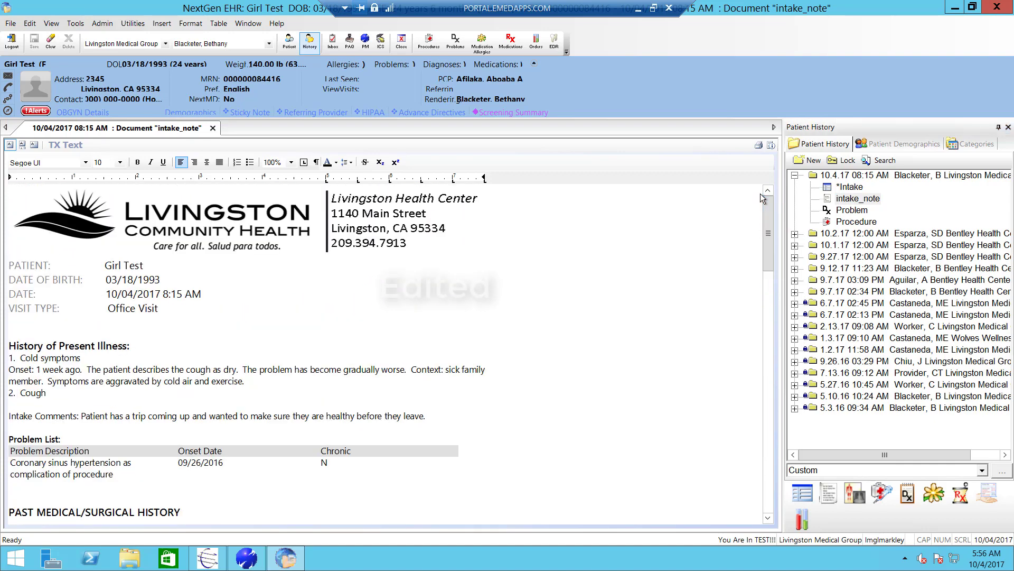
left_click(214, 128)
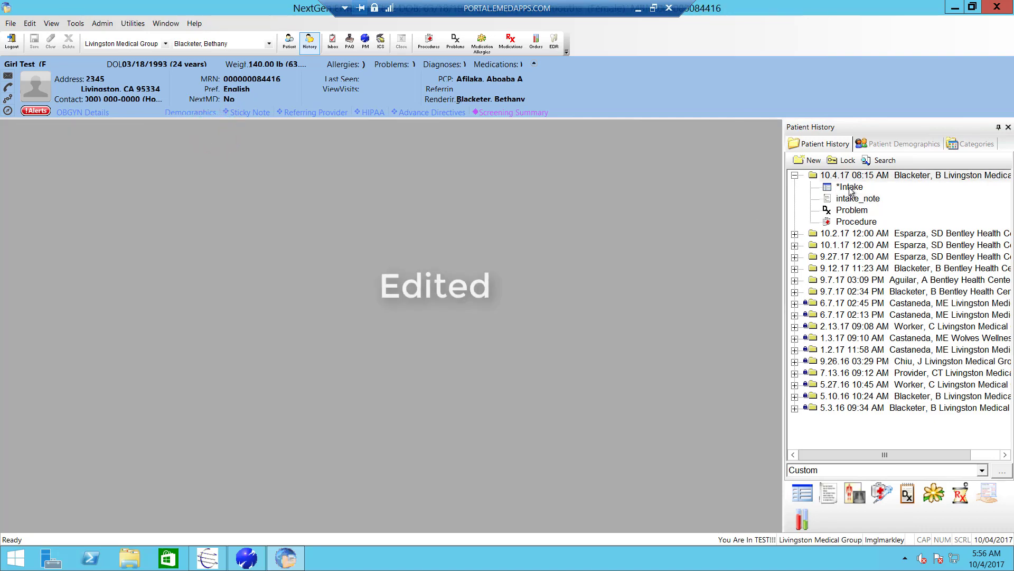
- Open the encounter's Intake template and go on to its SOAP page
double_click(849, 188)
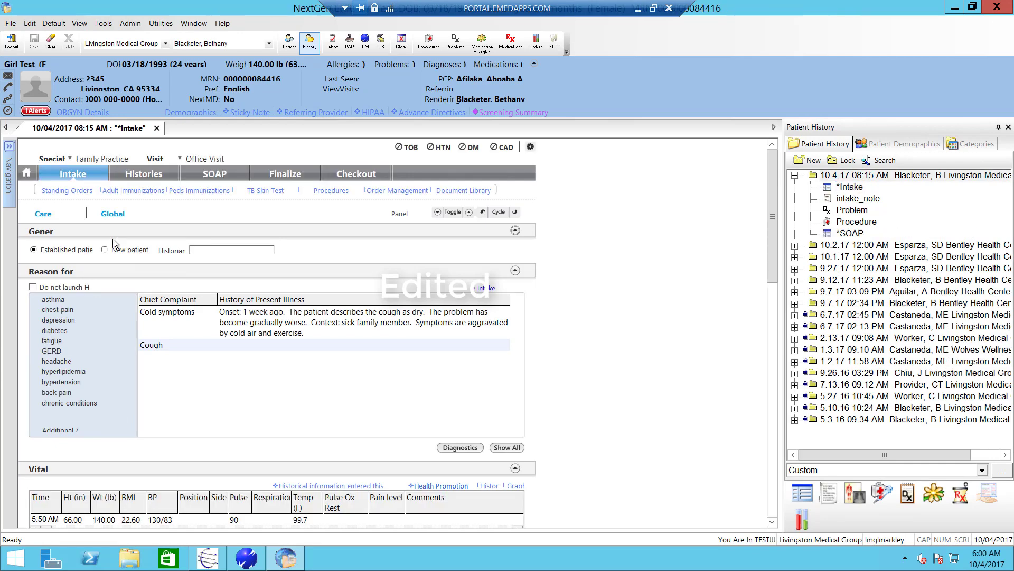
left_click(846, 188)
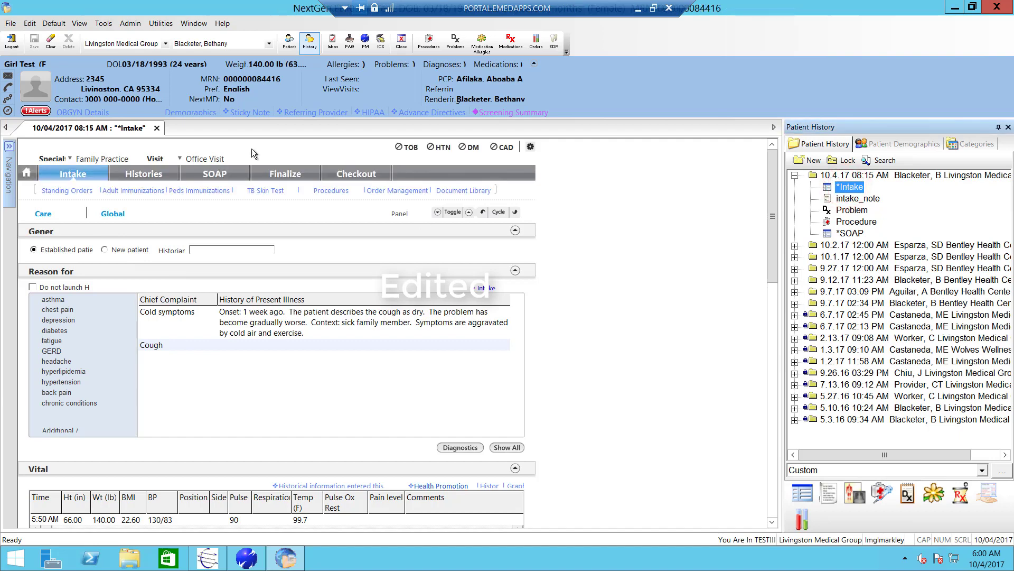
left_click(215, 174)
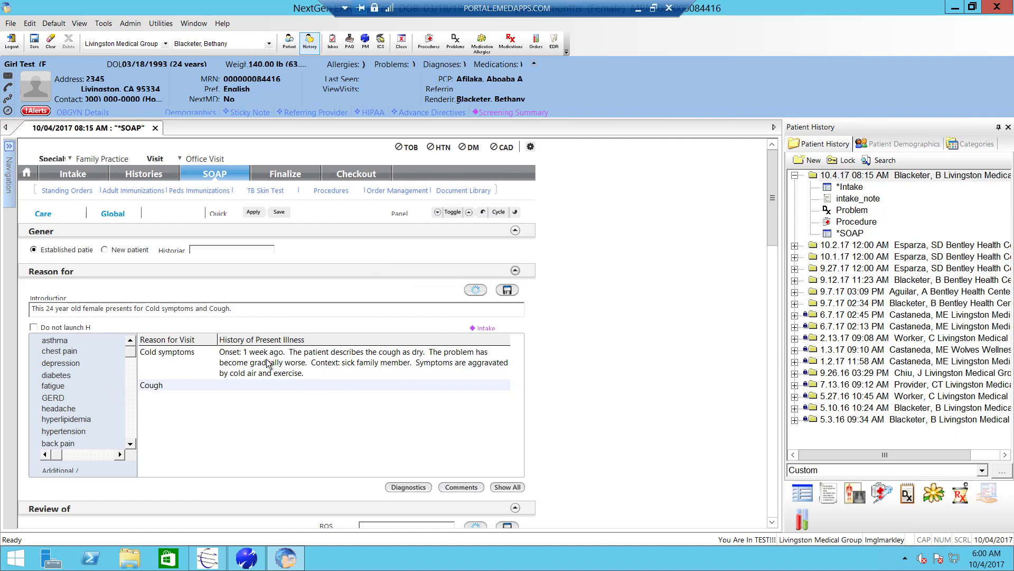
- Complete and save the cold symptoms HPI with persistent frequency, relief from tea with honey, cough and sore throat positive, and fever negative
left_click(240, 364)
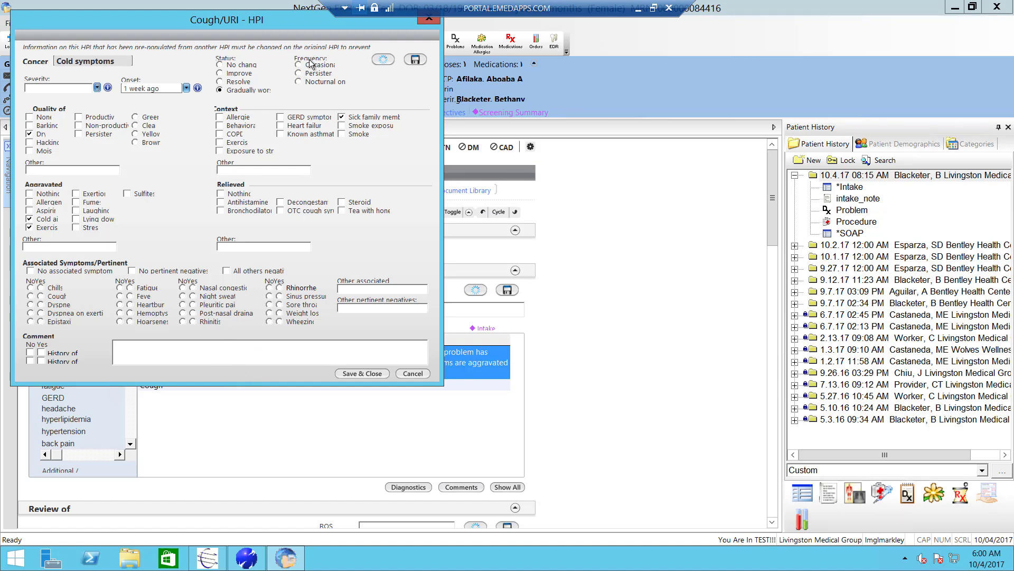
left_click(301, 74)
left_click(341, 211)
left_click(40, 296)
left_click(119, 296)
left_click(279, 305)
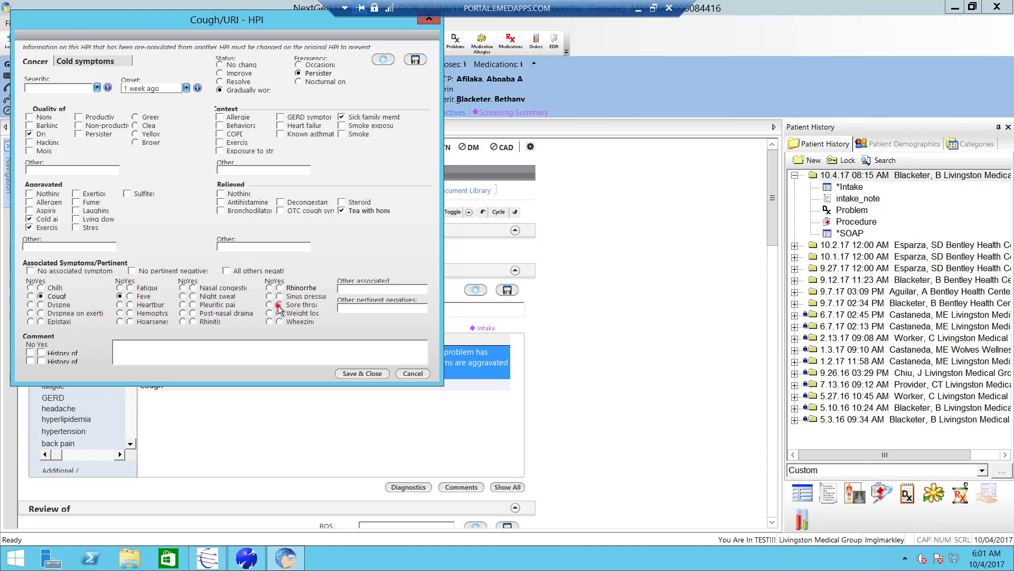
left_click(354, 374)
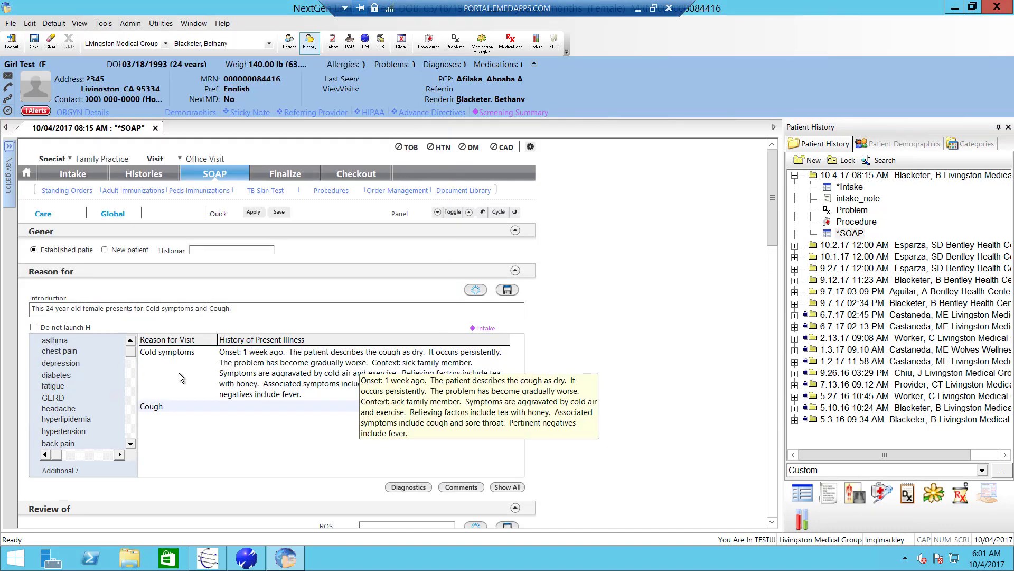
- Complete and save the cough HPI with the text "Patient has had cough for nearly one month.", mild severity and constant frequency
left_click(190, 405)
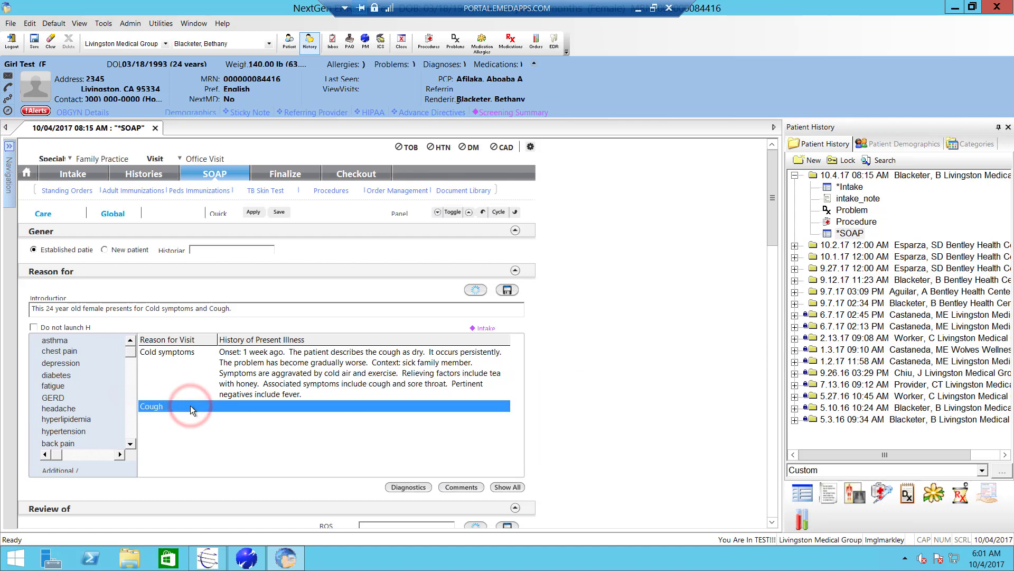
left_click(145, 221)
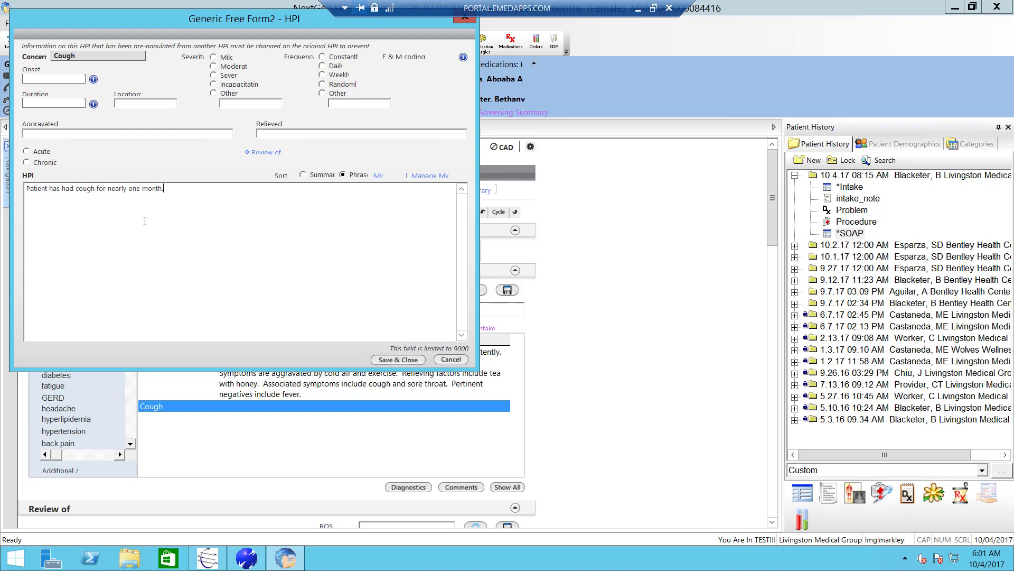
left_click(214, 58)
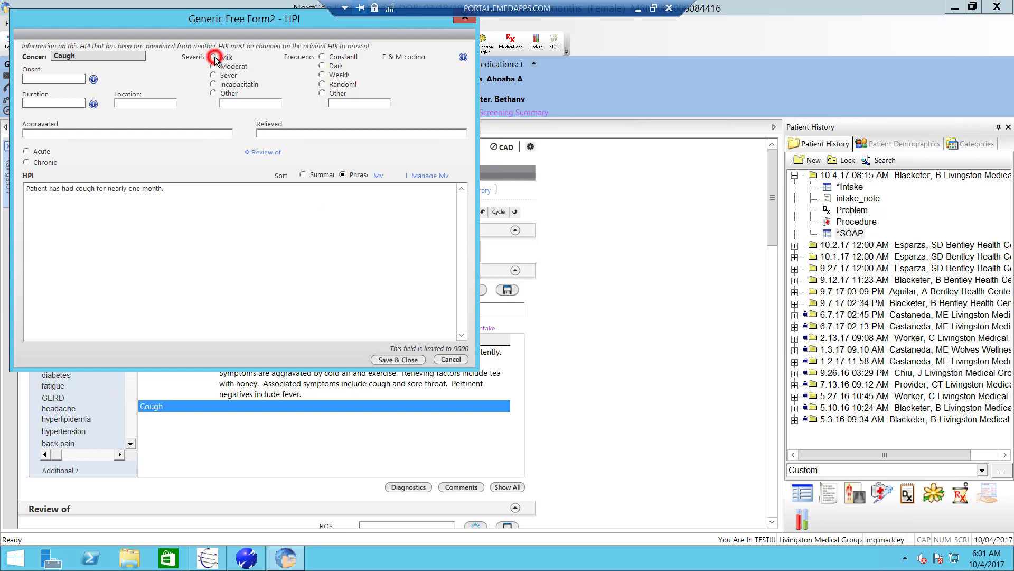
left_click(323, 67)
left_click(321, 56)
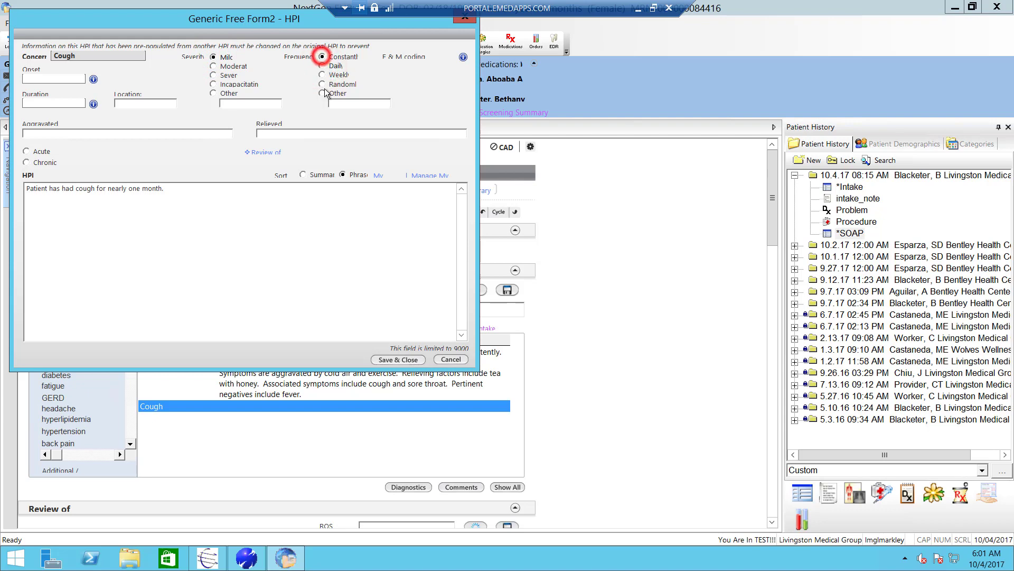
left_click(411, 364)
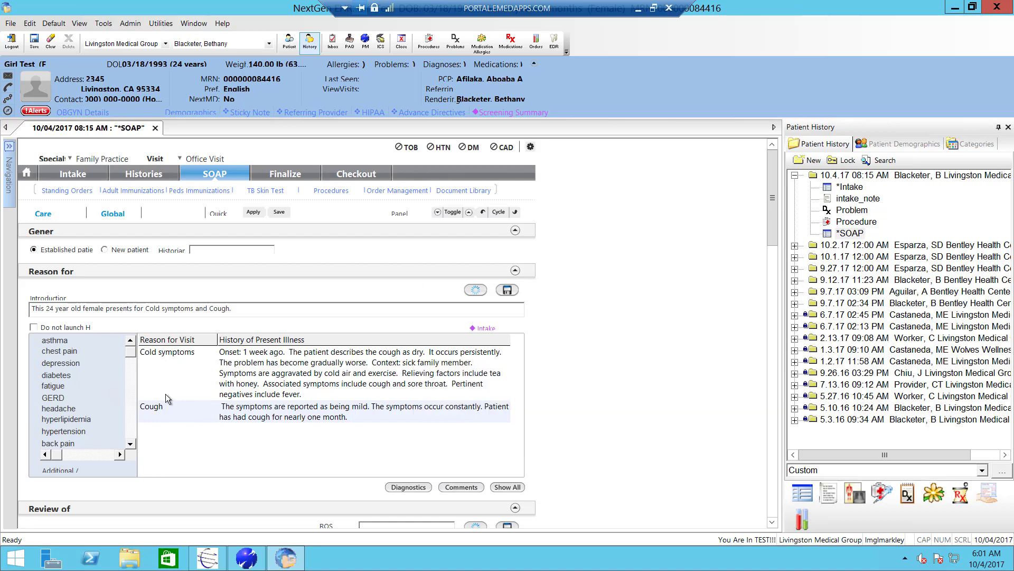
- Add Sore throat as a third reason for visit and save the list
left_click(61, 470)
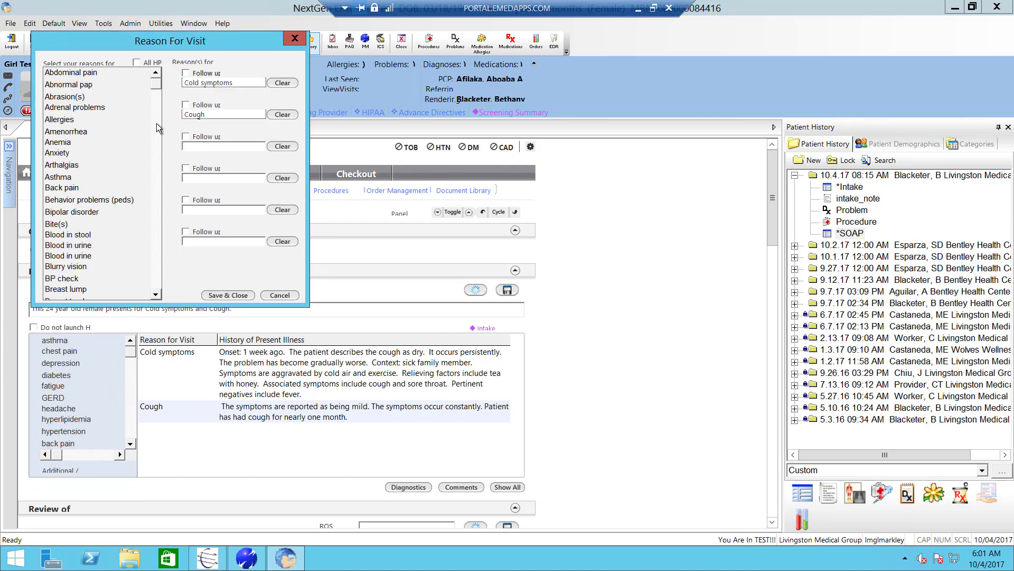
left_click_drag(155, 83, 160, 252)
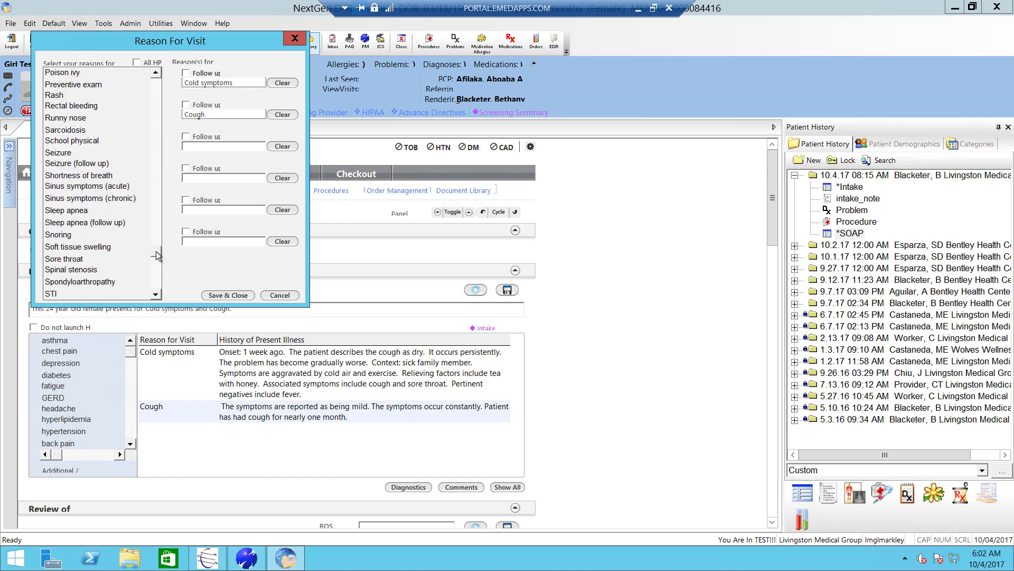
left_click(77, 259)
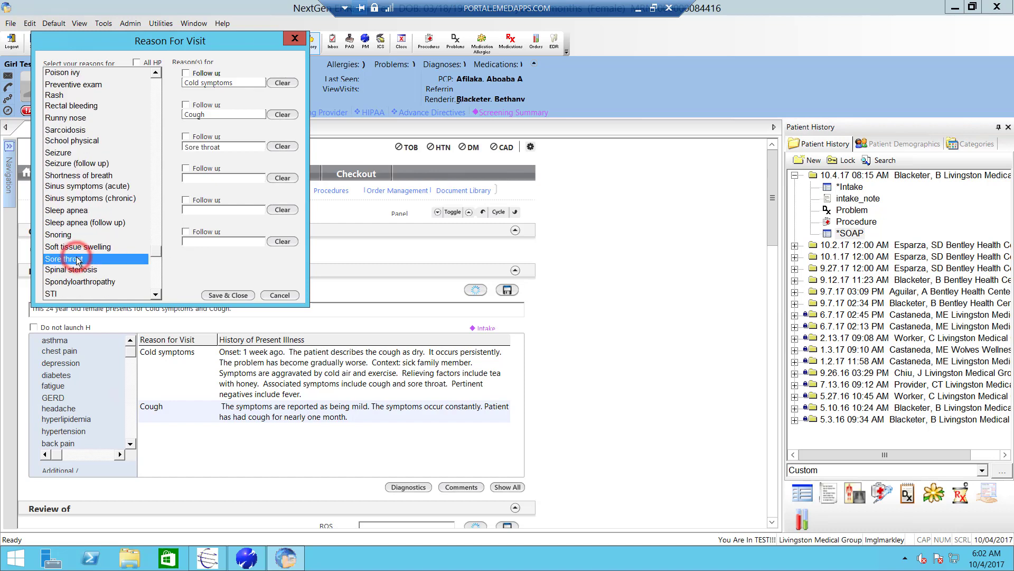
left_click(221, 294)
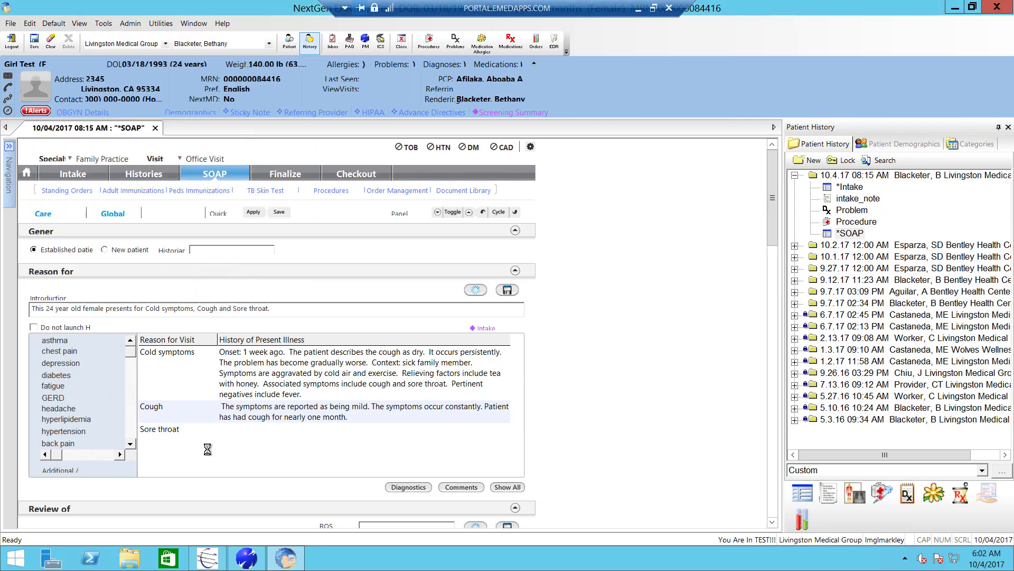
- Complete and save the sore throat HPI as severe, with no change, a sick family member, and relief from humidifier and throat lozenges
left_click(163, 430)
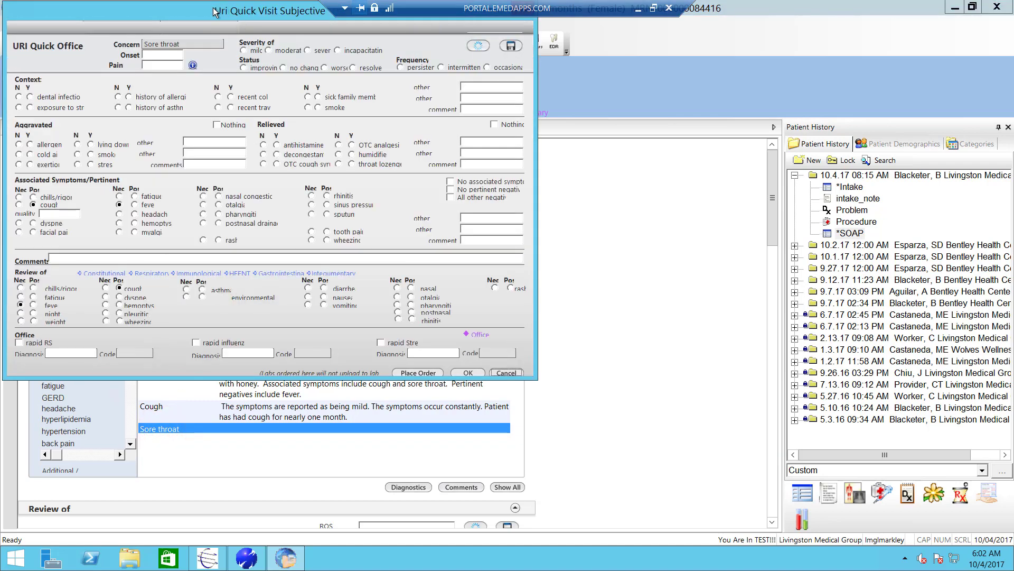
left_click_drag(213, 8, 252, 54)
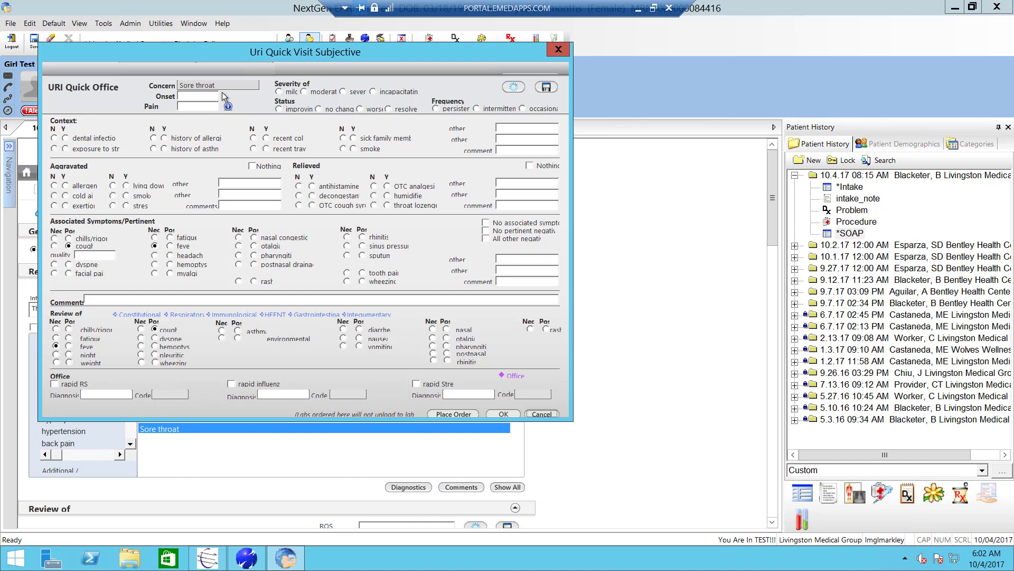
left_click(345, 92)
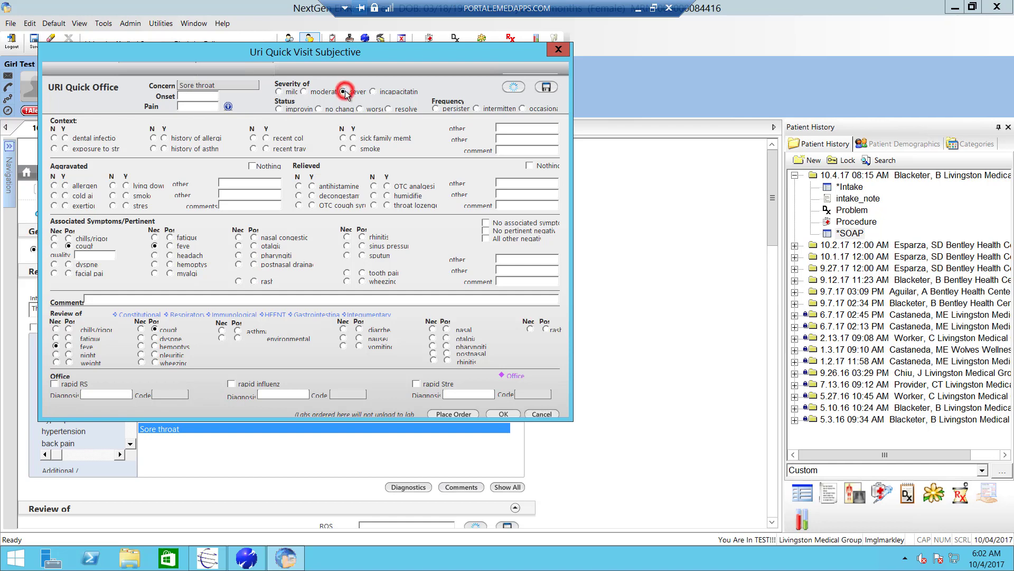
left_click(318, 109)
left_click(354, 139)
left_click(387, 205)
left_click(386, 196)
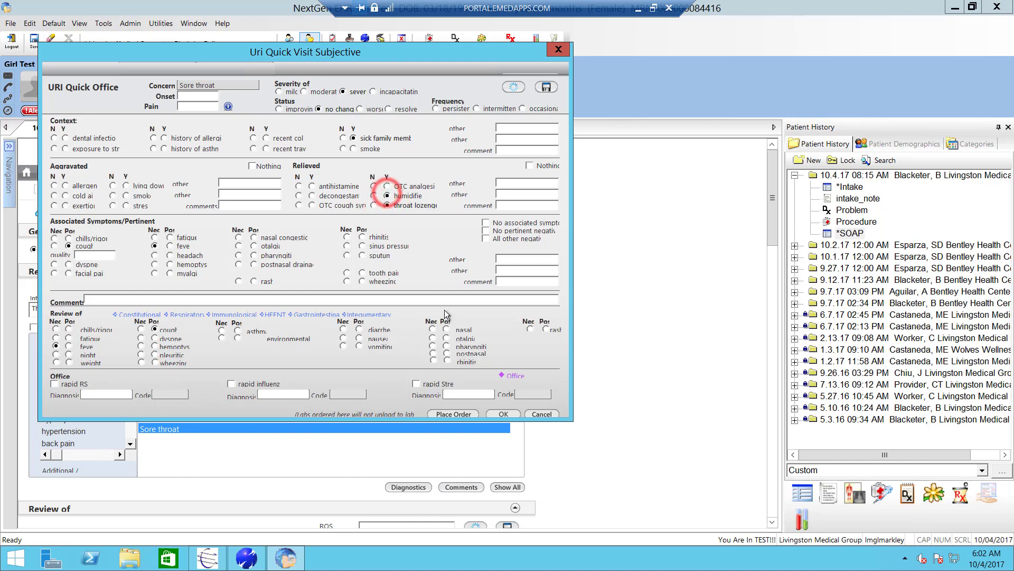
left_click(494, 414)
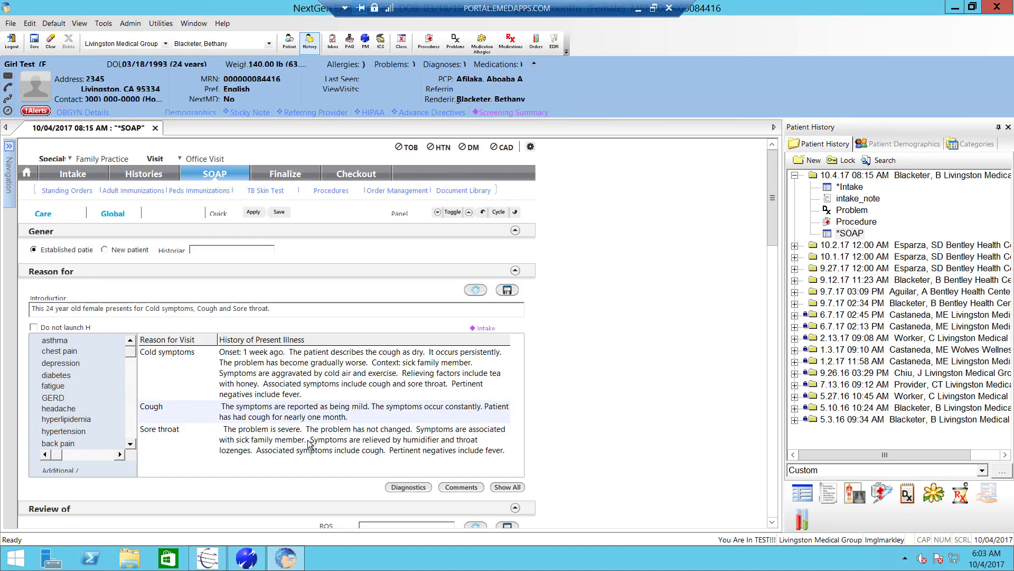
- In the one-page female review of systems, mark fatigue positive and night sweats negative under Constitutional
left_click(770, 197)
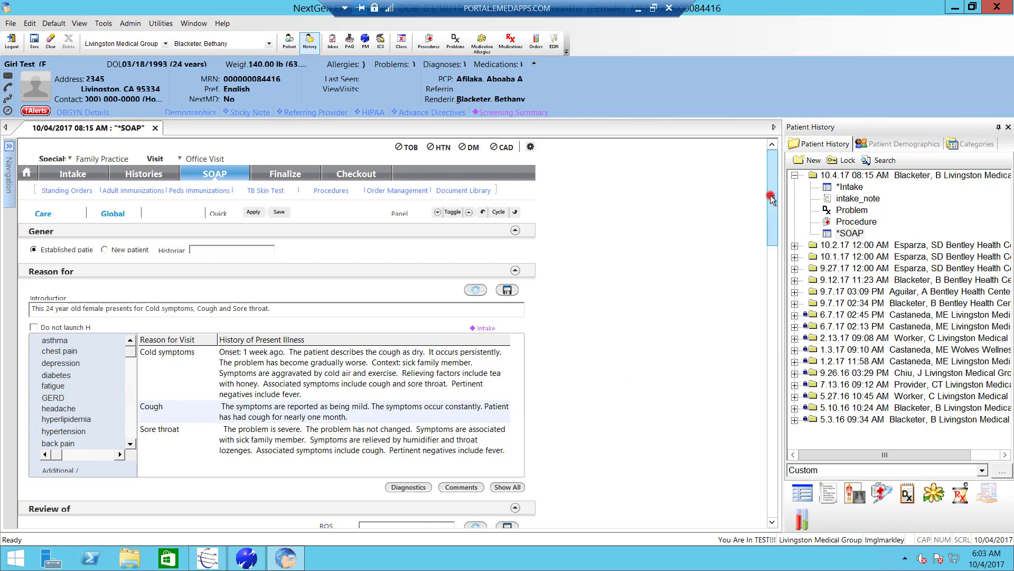
left_click_drag(770, 204, 771, 272)
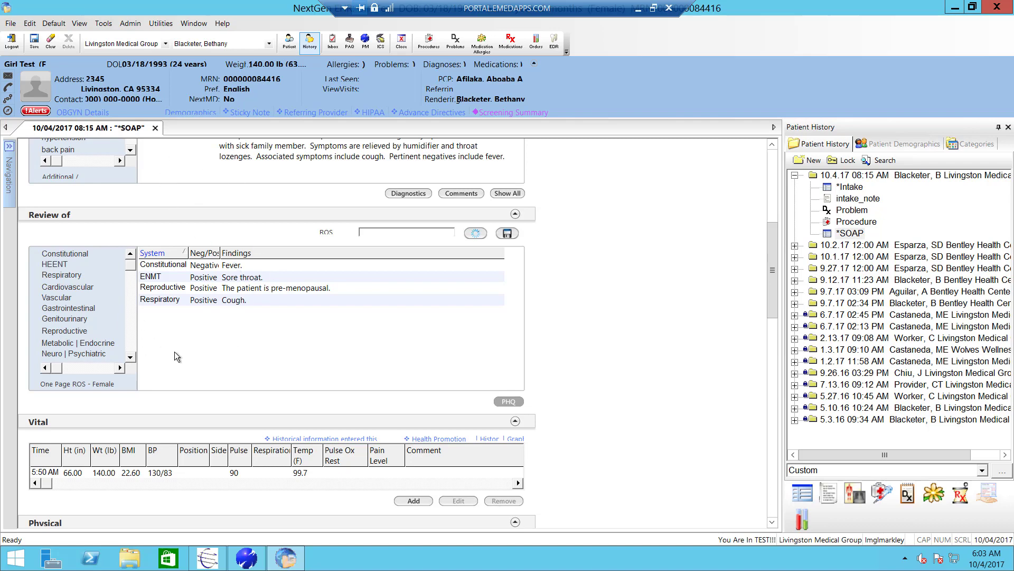
left_click(66, 385)
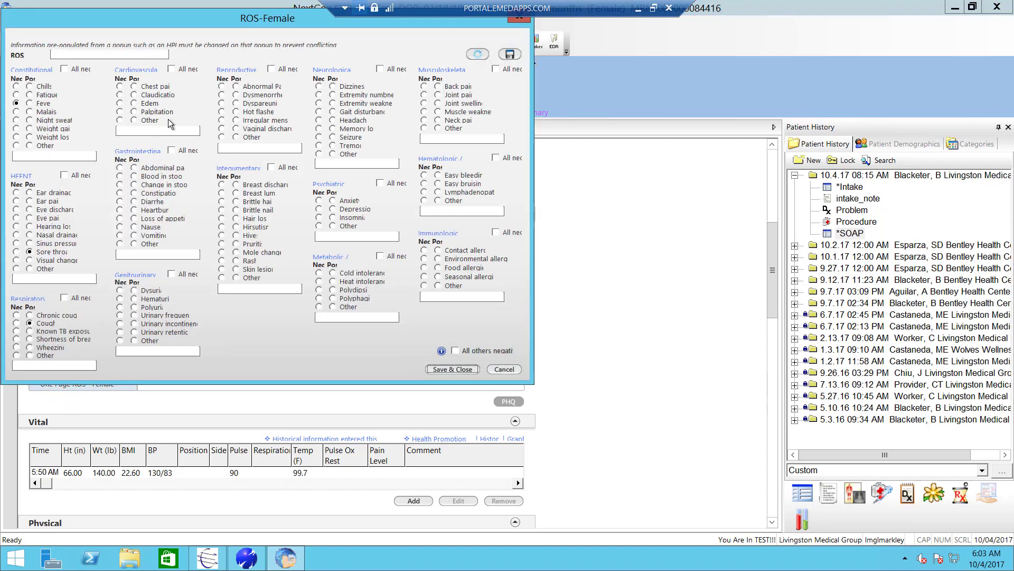
left_click_drag(198, 17, 262, 58)
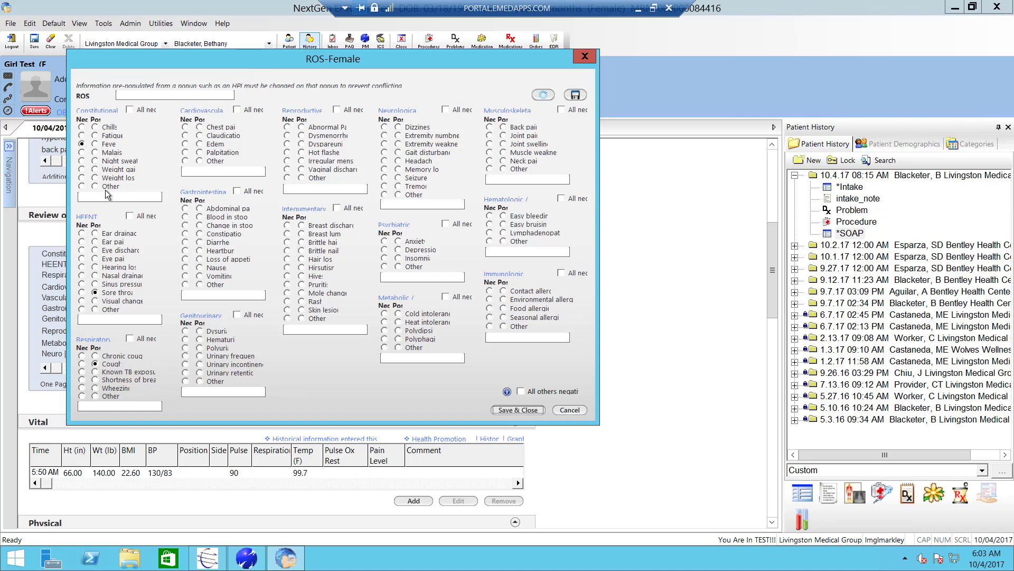
left_click(95, 135)
left_click(82, 160)
- Under HEENT, mark ear pain, eye discharge and eye pain negative, and nasal drainage, sinus pressure and sore throat positive
left_click(82, 243)
left_click(83, 250)
left_click(82, 258)
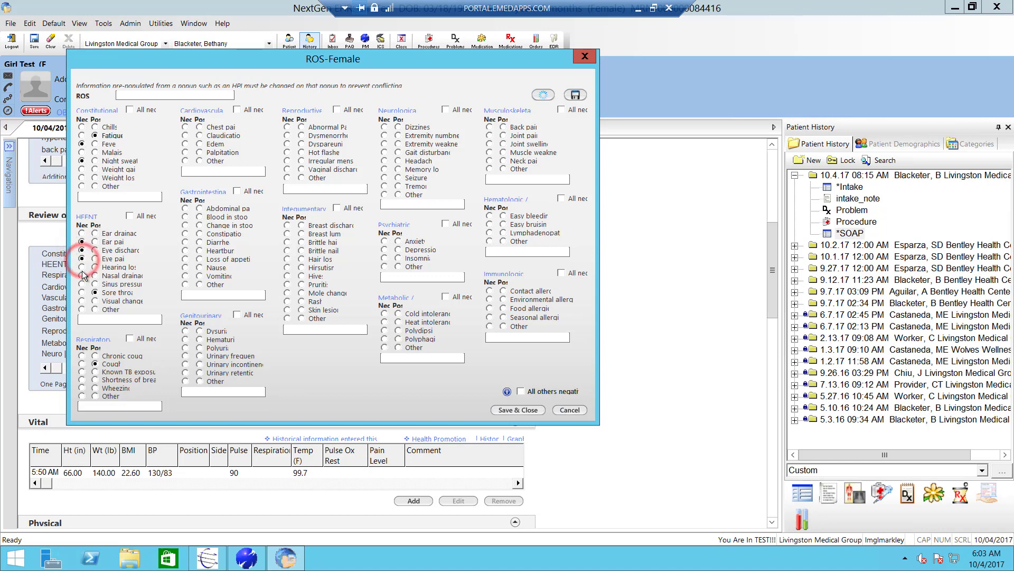
left_click(95, 276)
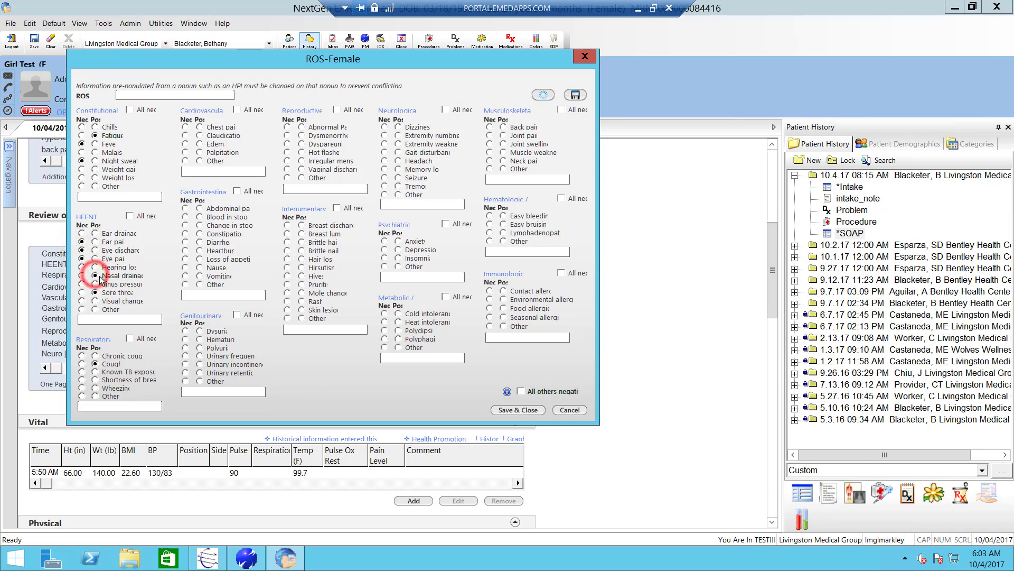
left_click(96, 284)
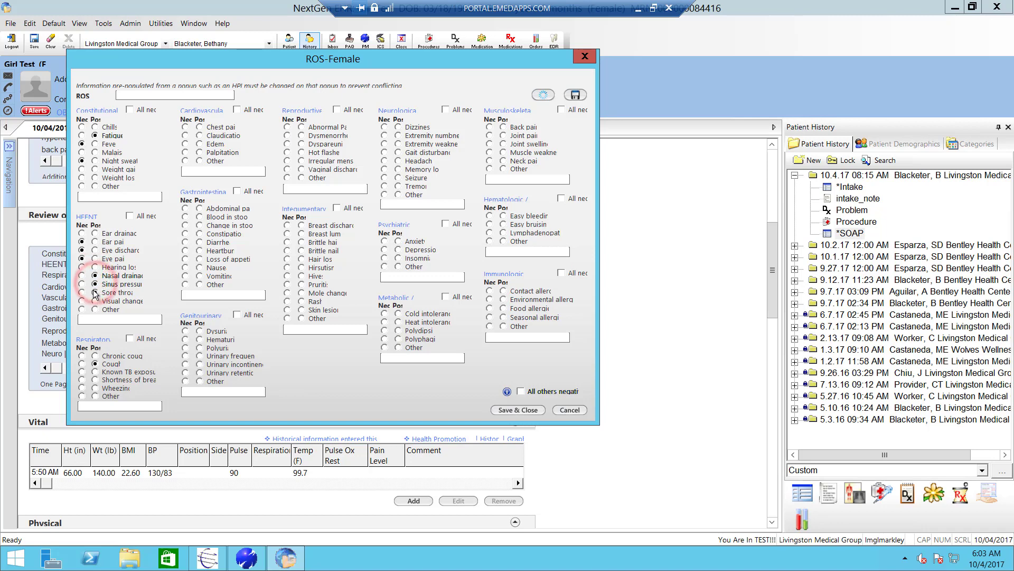
left_click(95, 293)
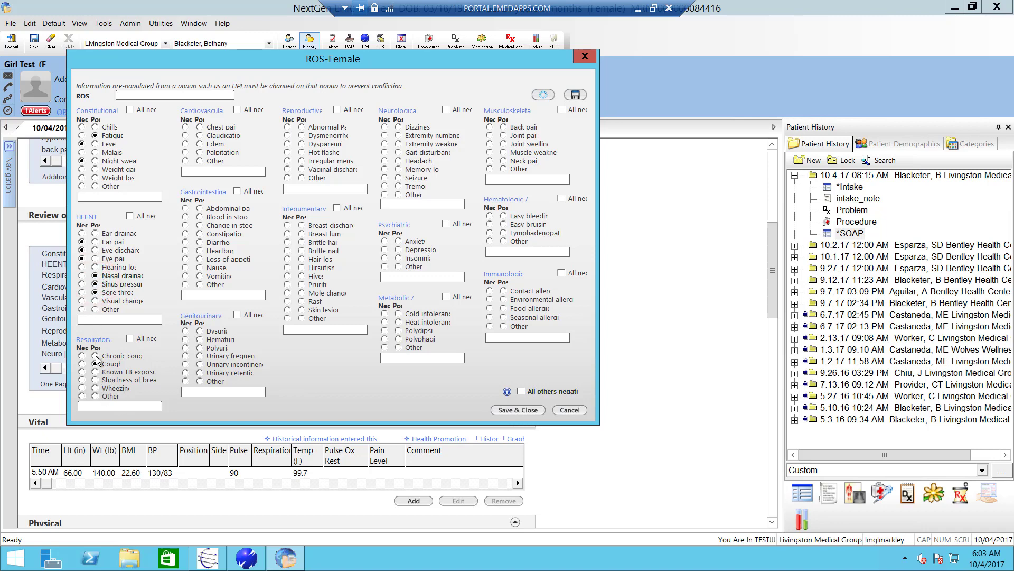
- Under Respiratory, mark chronic cough positive, and shortness of breath and wheezing negative
left_click(96, 357)
left_click(81, 378)
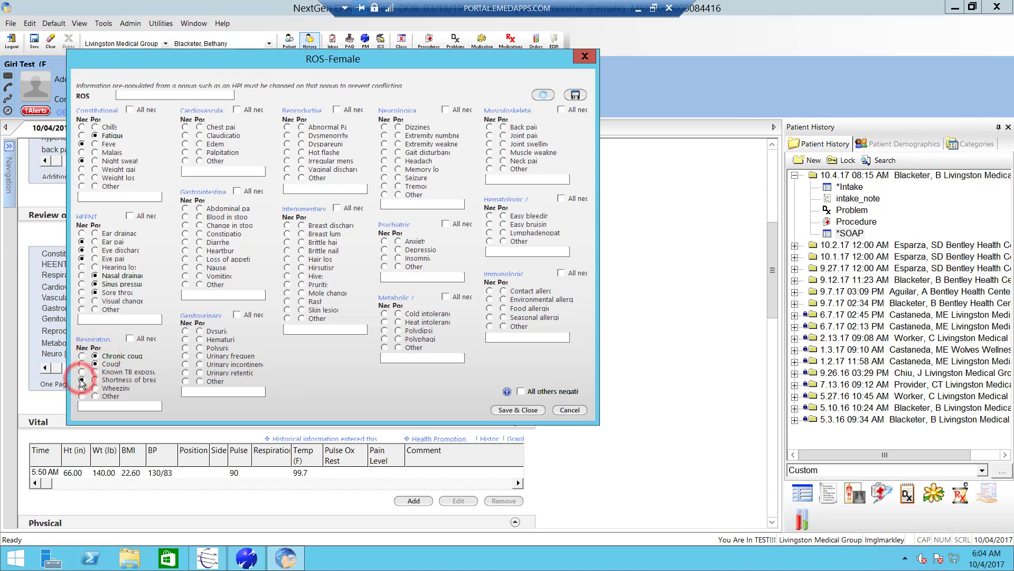
left_click(81, 388)
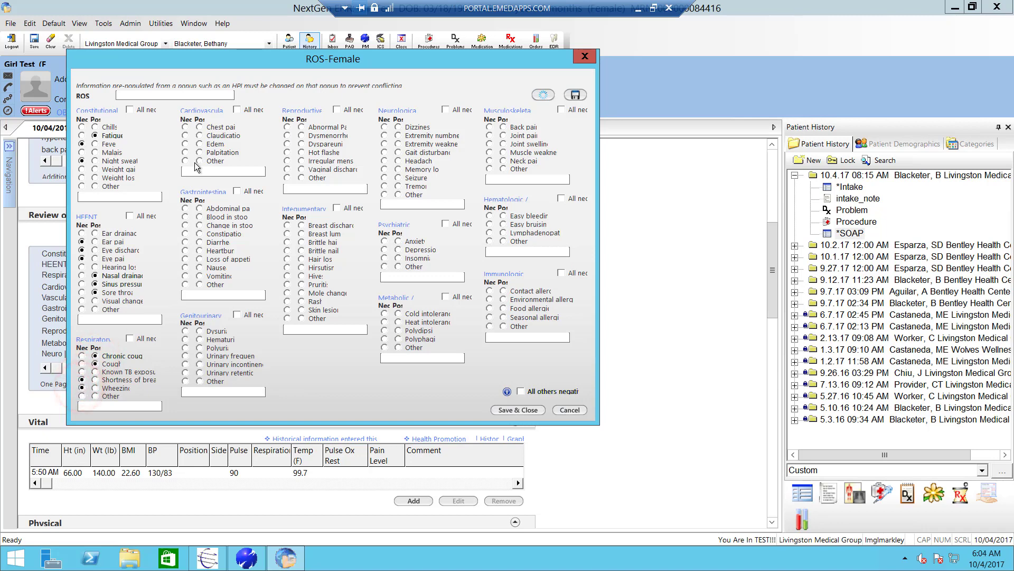
- Mark cardiovascular chest pain and gastrointestinal abdominal pain, constipation, diarrhea, nausea and vomiting negative
left_click(186, 127)
left_click(186, 209)
left_click(185, 234)
left_click(185, 242)
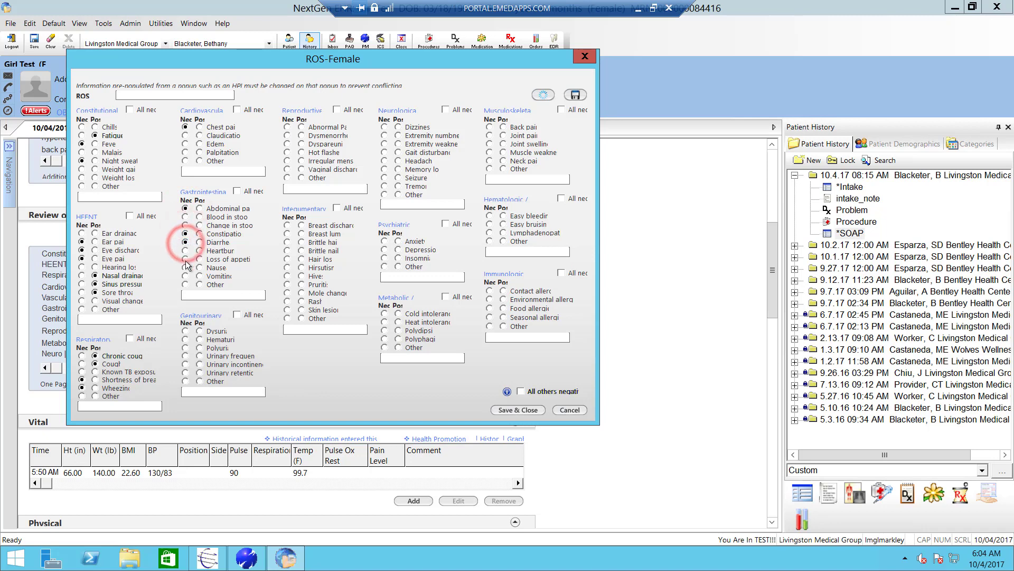
left_click(186, 267)
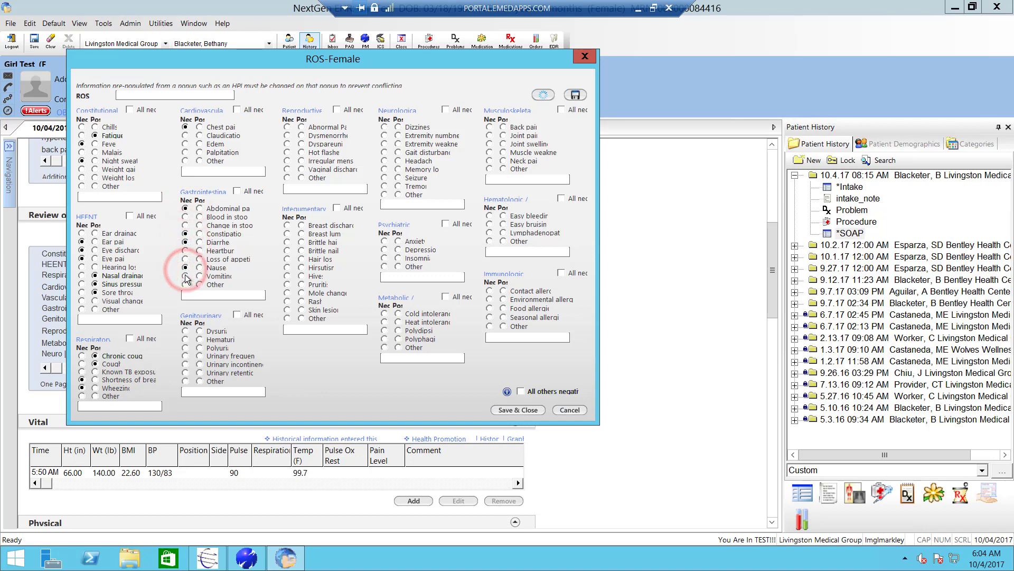
left_click(186, 276)
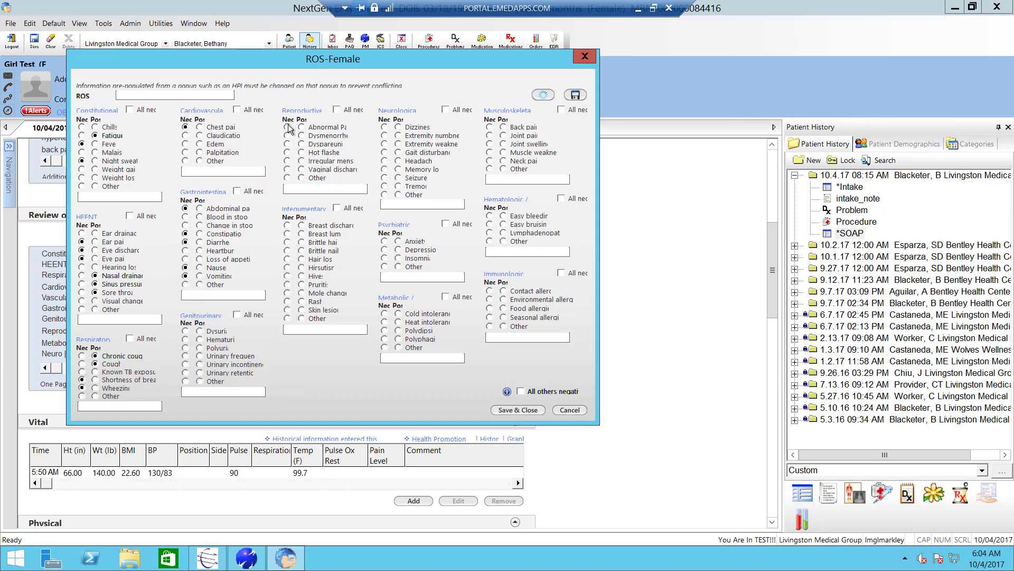
- Mark neurological dizziness and headache and musculoskeletal back pain negative, and save the review of systems
left_click(385, 128)
left_click(385, 161)
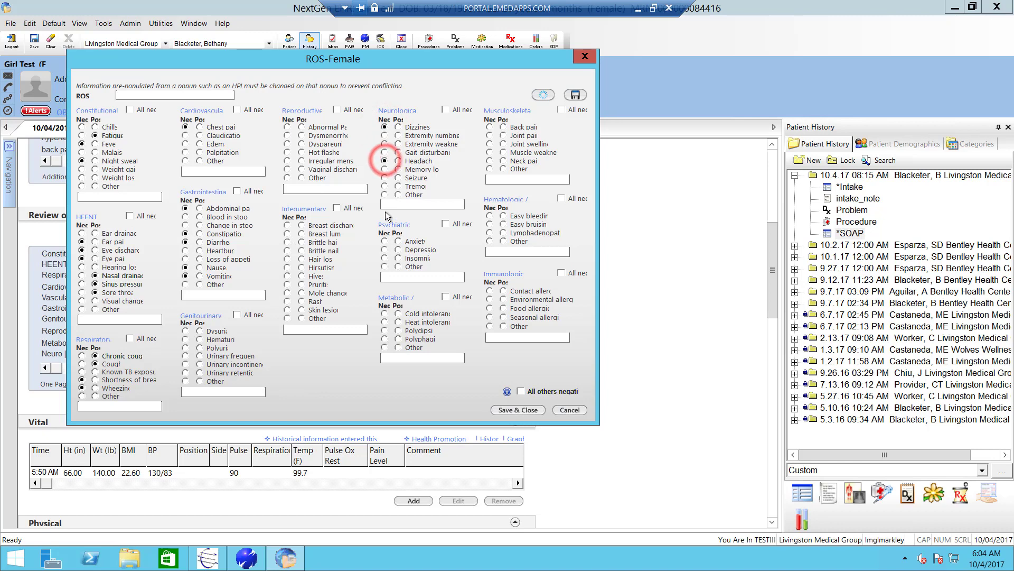
left_click(489, 128)
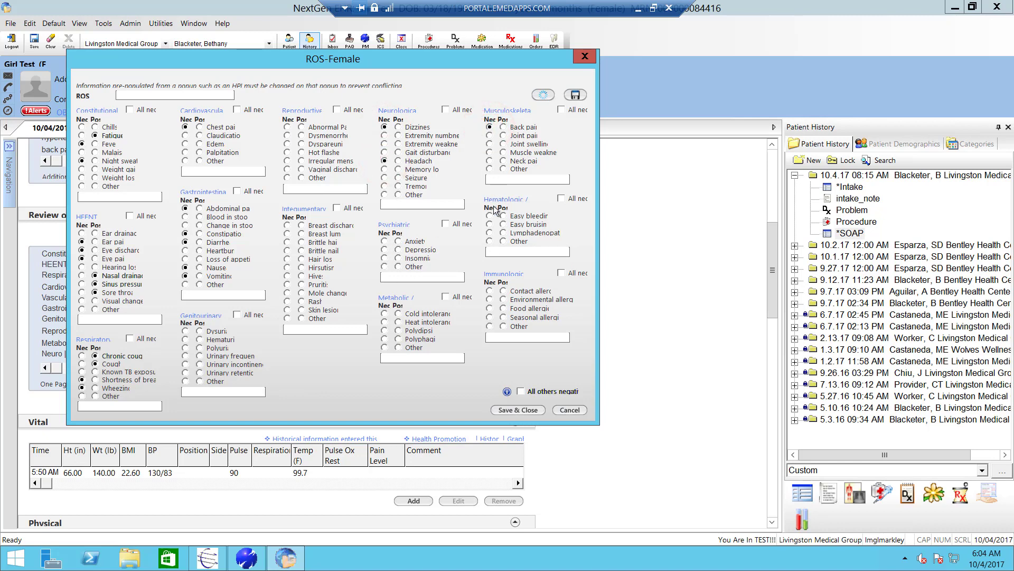
left_click(521, 410)
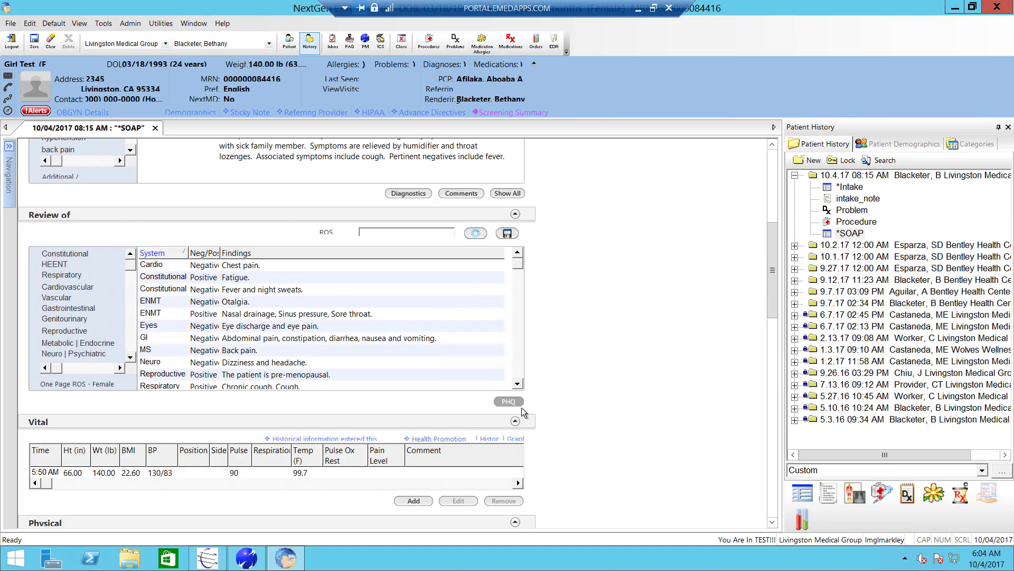
- Start the one-page physical exam and record the constitutional overall appearance as age appropriate
left_click_drag(772, 233, 772, 278)
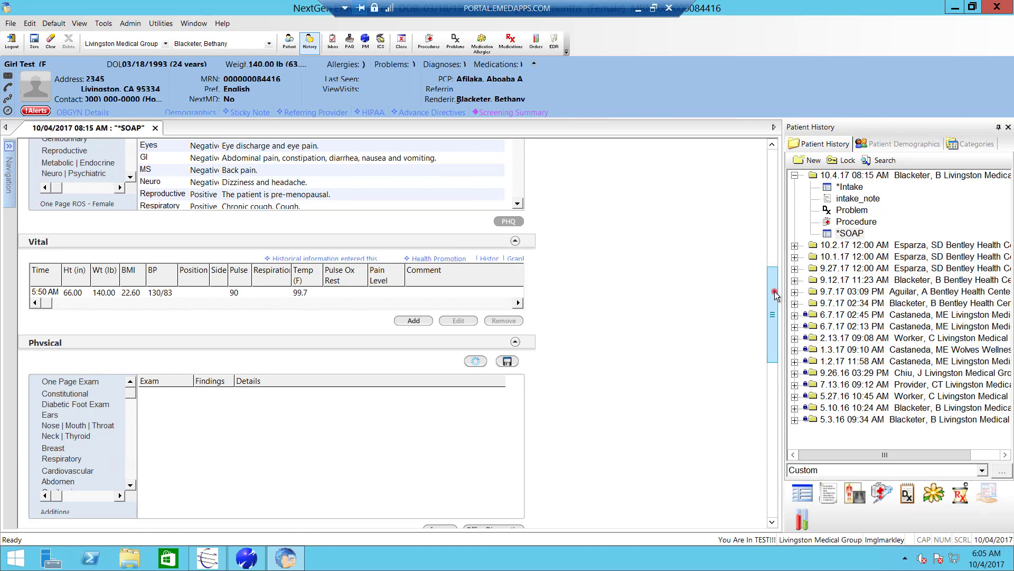
left_click_drag(775, 291, 772, 332)
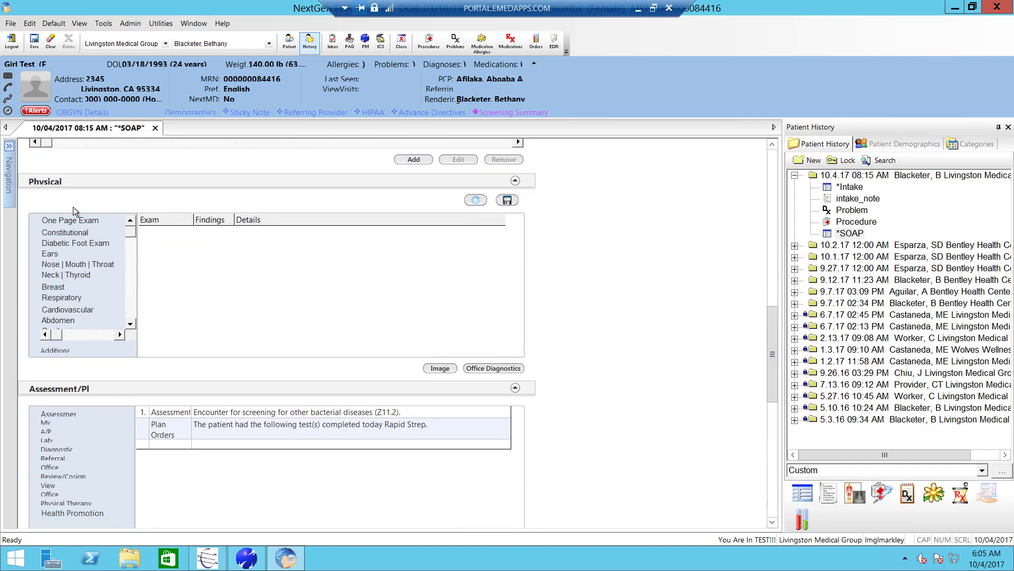
left_click(58, 220)
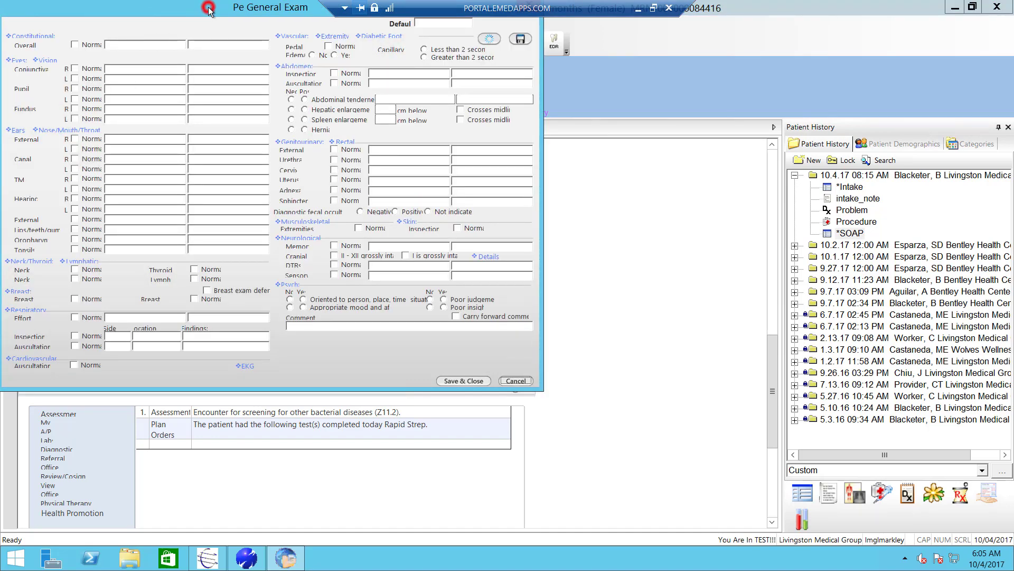
left_click_drag(208, 8, 272, 88)
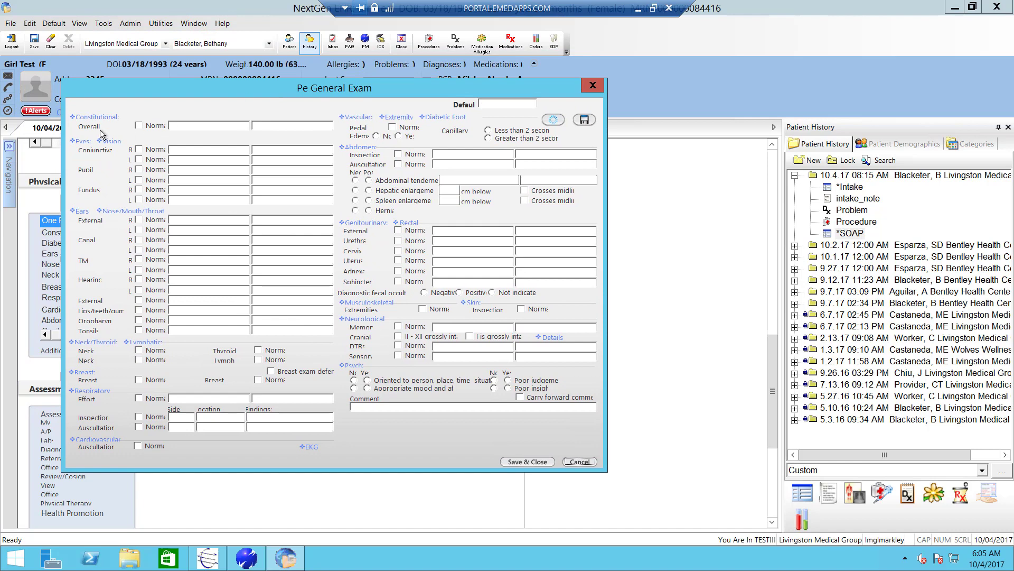
left_click(139, 127)
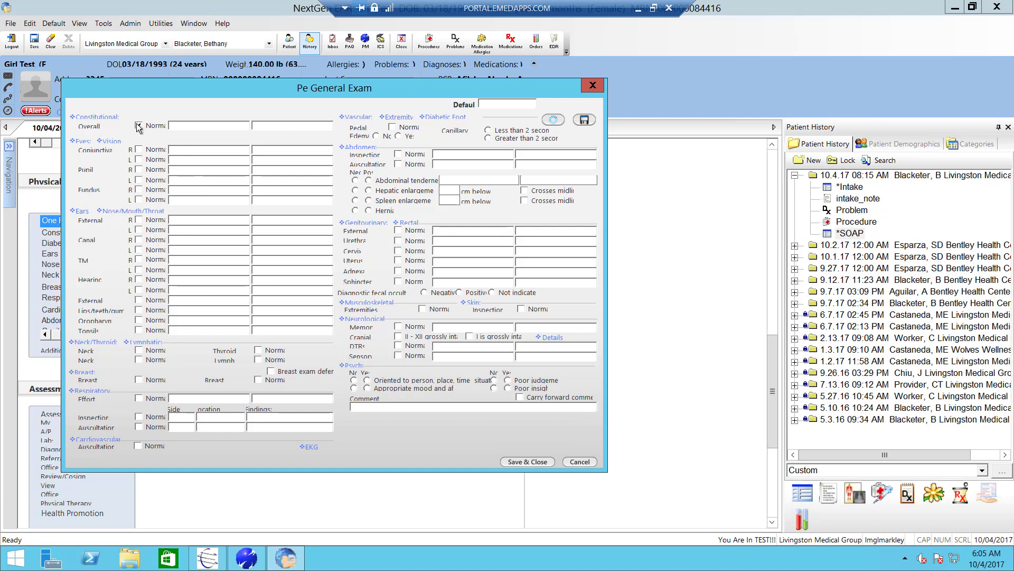
left_click(179, 126)
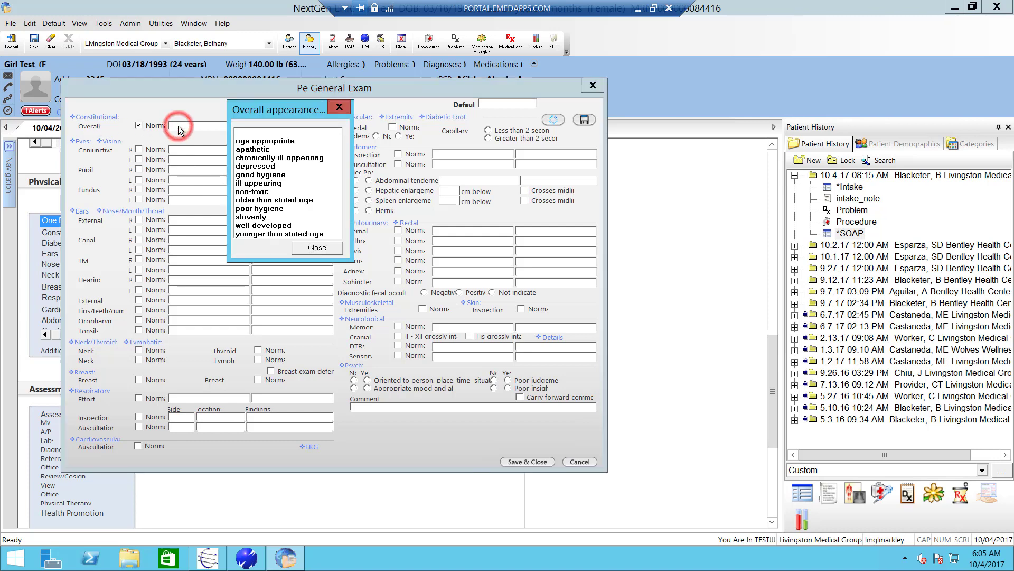
left_click(269, 143)
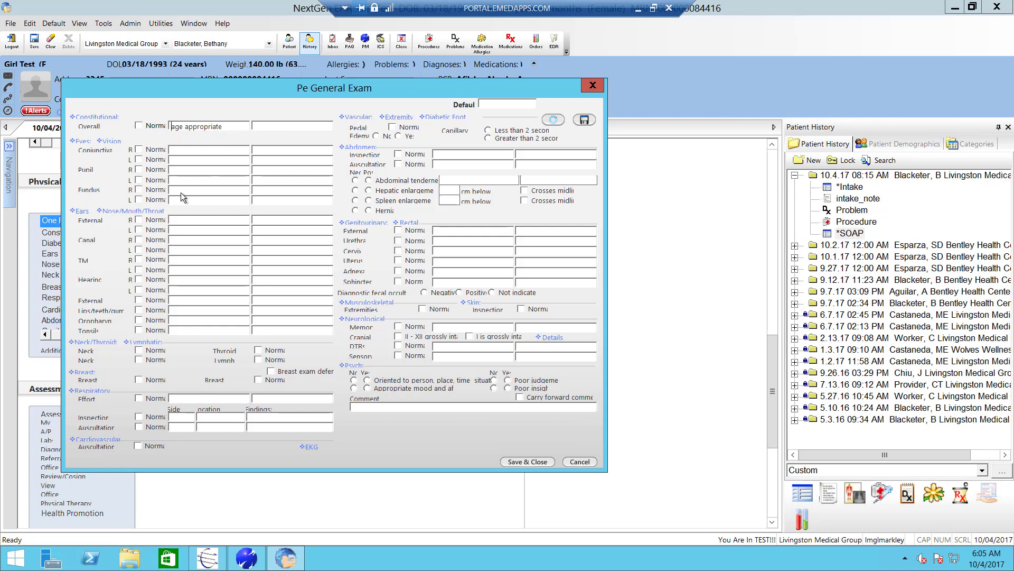
- Mark the conjunctiva, pupil and fundus of both the right and left eyes as normal
left_click(138, 150)
left_click(138, 160)
left_click(139, 169)
left_click(138, 180)
left_click(138, 189)
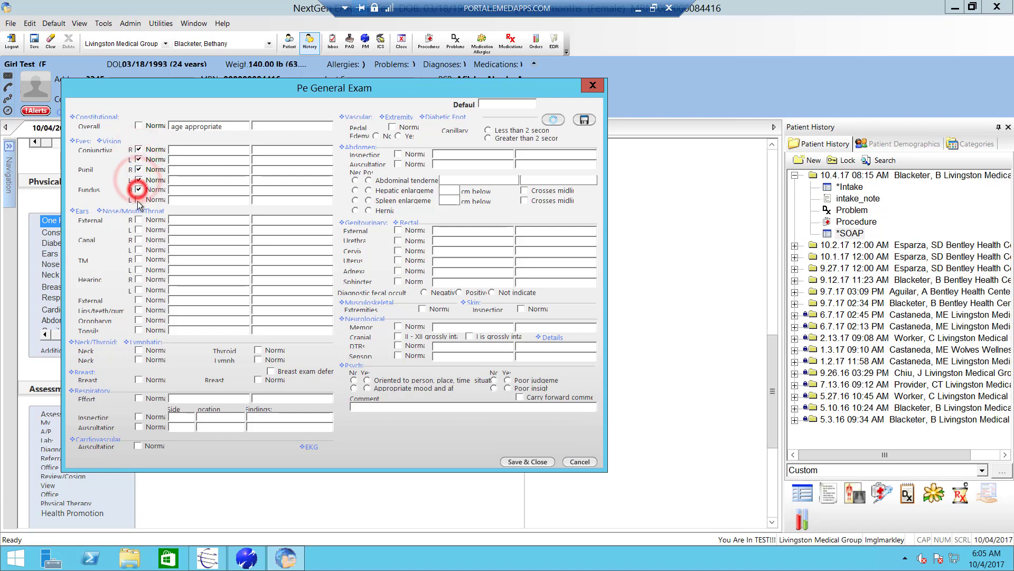
left_click(138, 199)
- Mark the external ear, canal, TM and hearing as normal for both the right and left ears
left_click(138, 220)
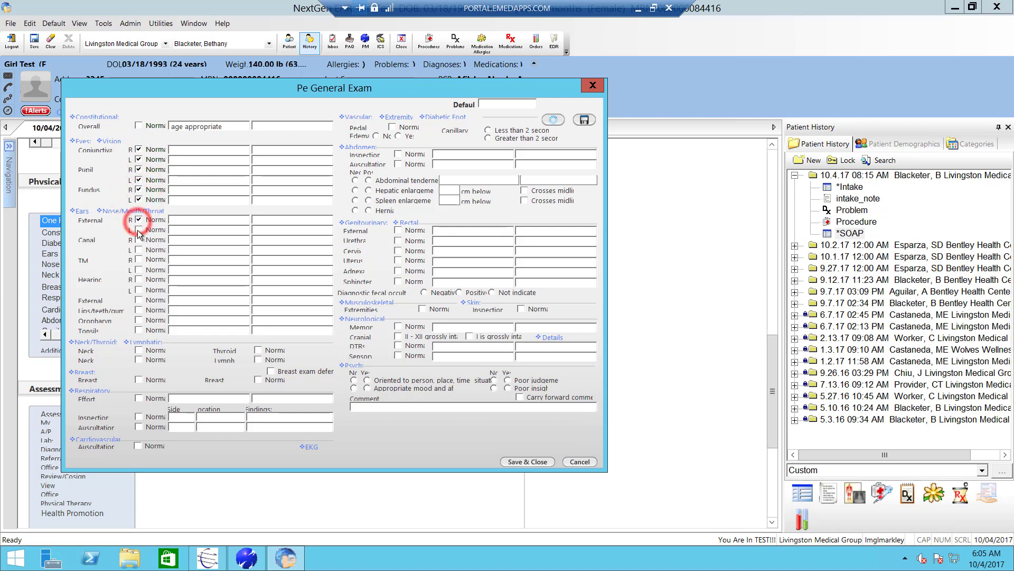
left_click(139, 230)
left_click(138, 239)
left_click(137, 250)
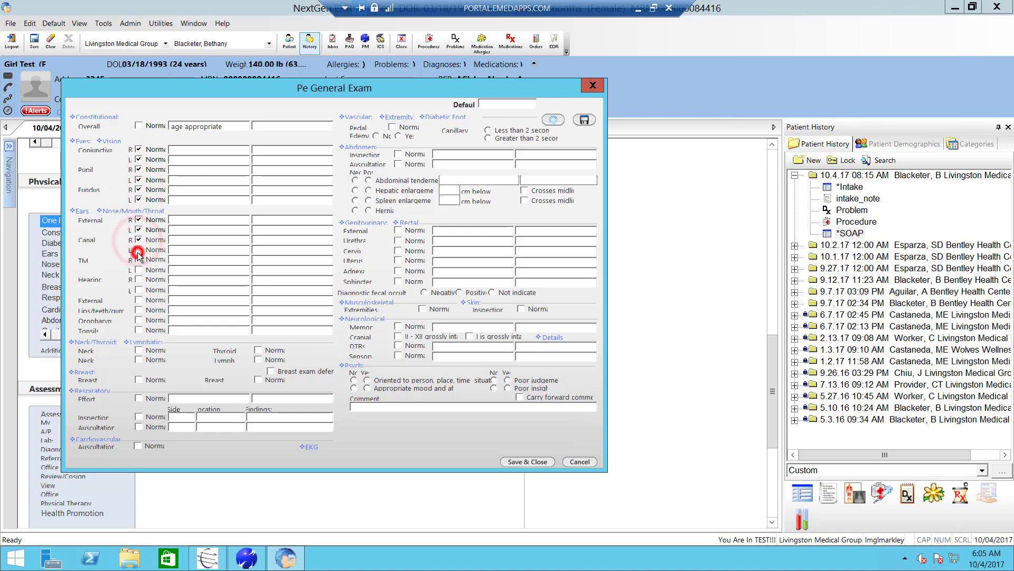
left_click(139, 260)
left_click(139, 269)
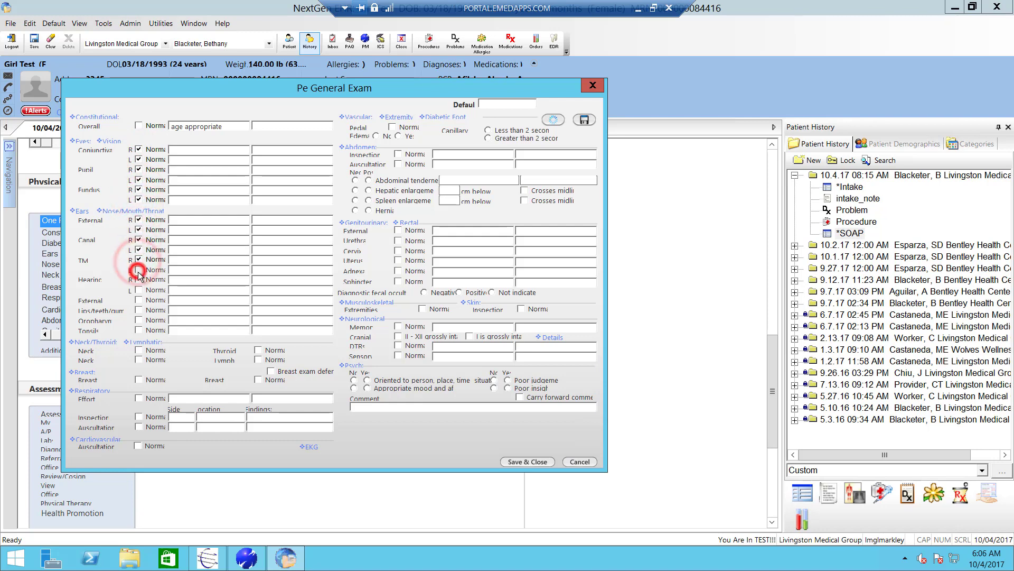
left_click(138, 280)
left_click(139, 289)
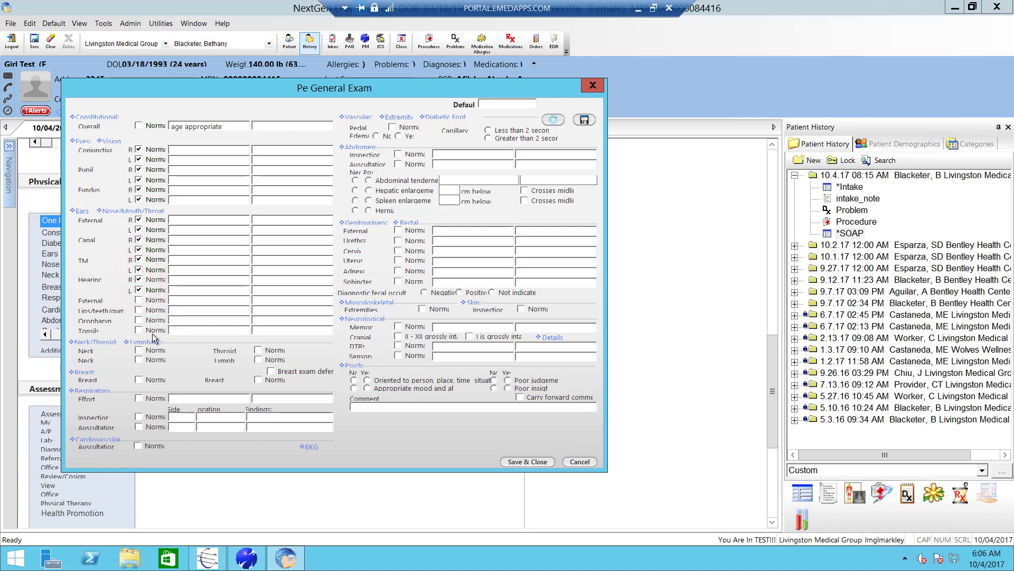
- Record the tonsils as erythematous and mark both neck inspection and palpation as normal
double_click(178, 331)
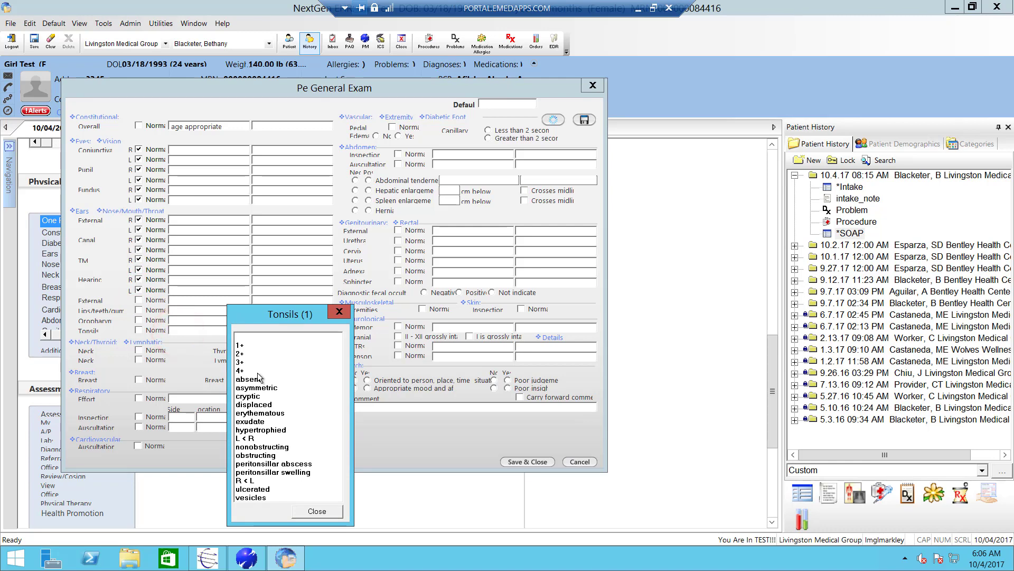
left_click(277, 414)
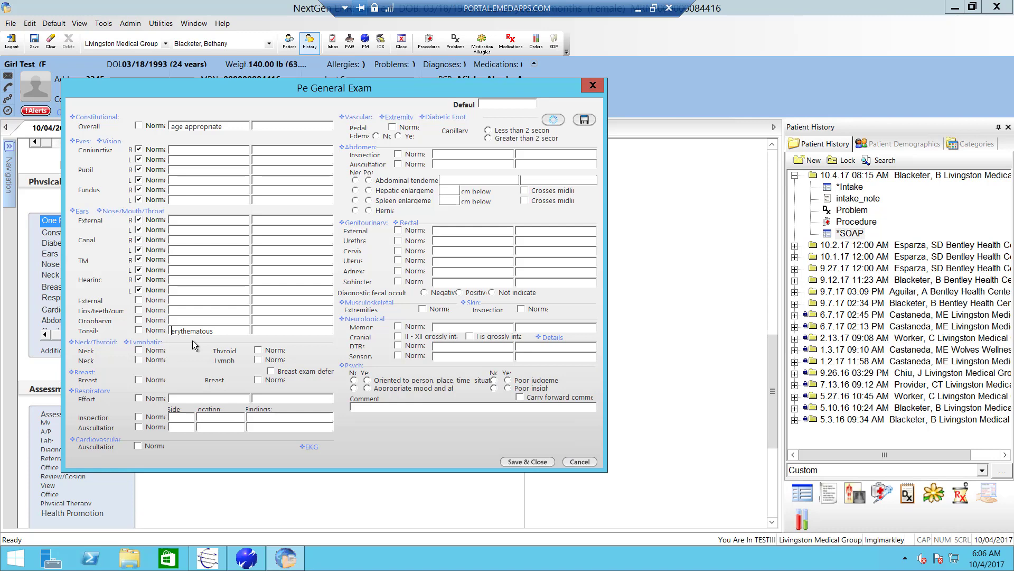
left_click(139, 352)
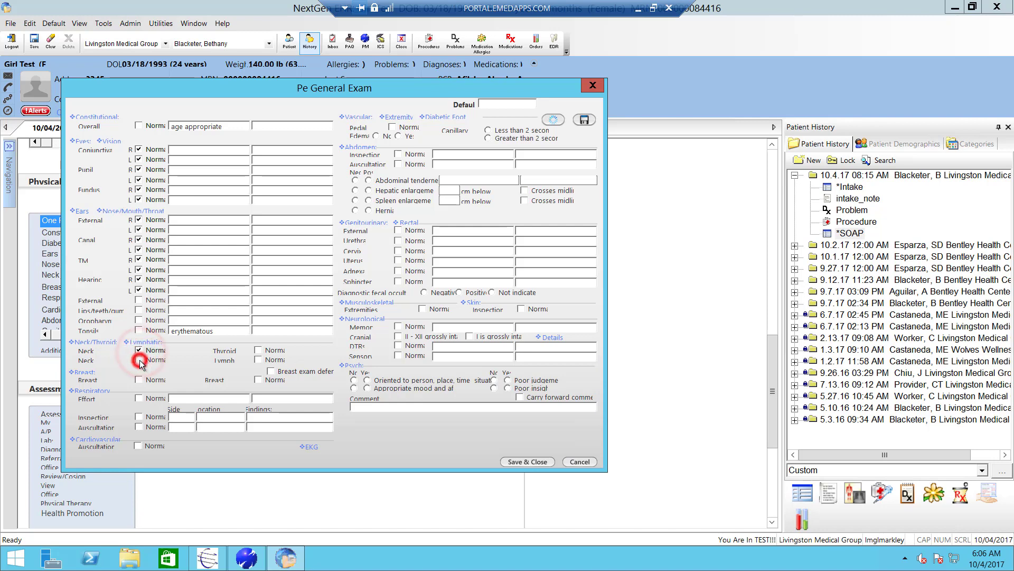
- Mark respiratory effort, inspection and auscultation and cardiovascular auscultation as normal, and save the general exam
left_click(139, 398)
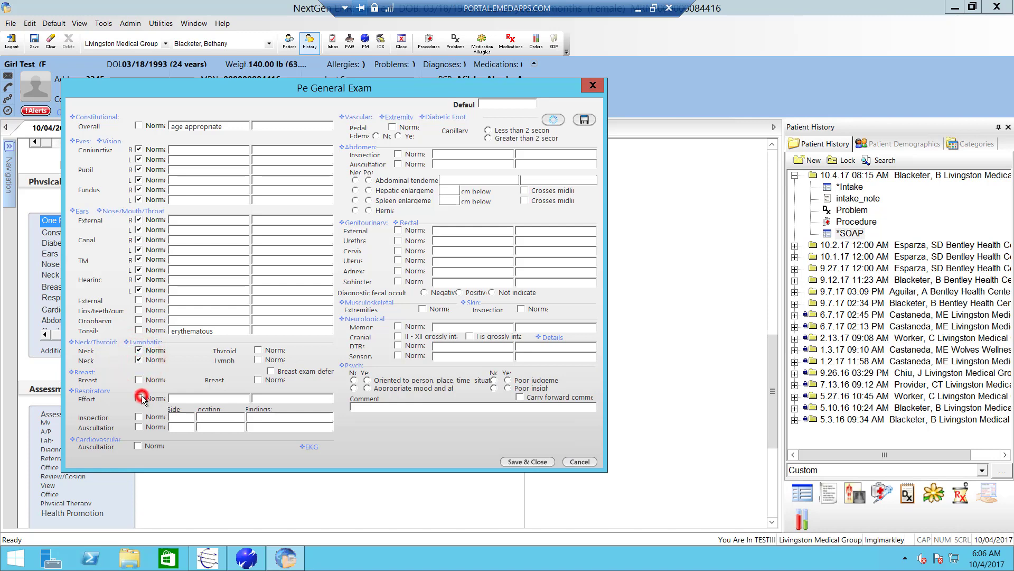
left_click(139, 417)
left_click(139, 426)
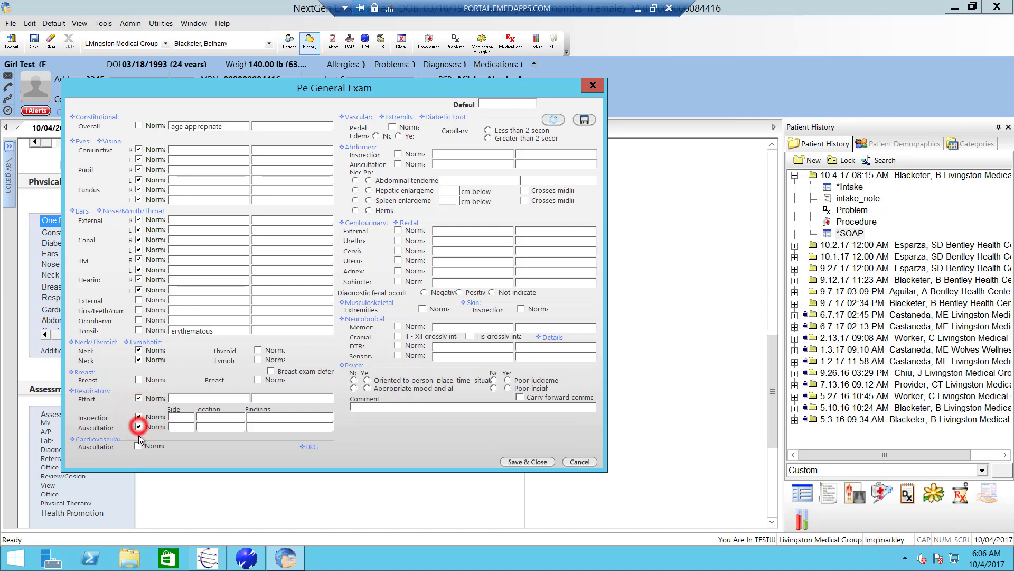
left_click(139, 446)
left_click(531, 462)
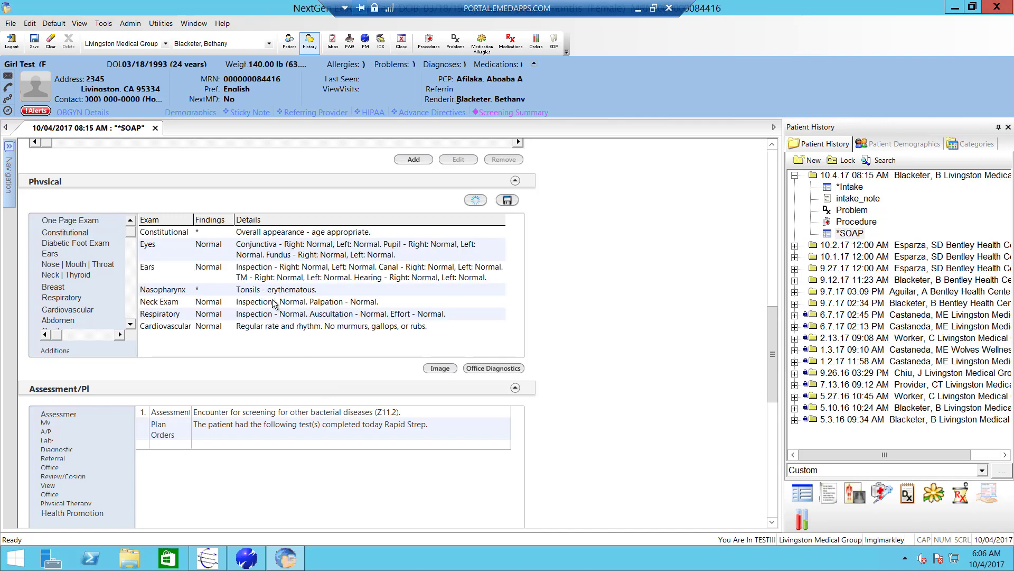
- Record erythema of the nasal mucosa in the nose, mouth and throat exam, and save the exam
left_click(71, 299)
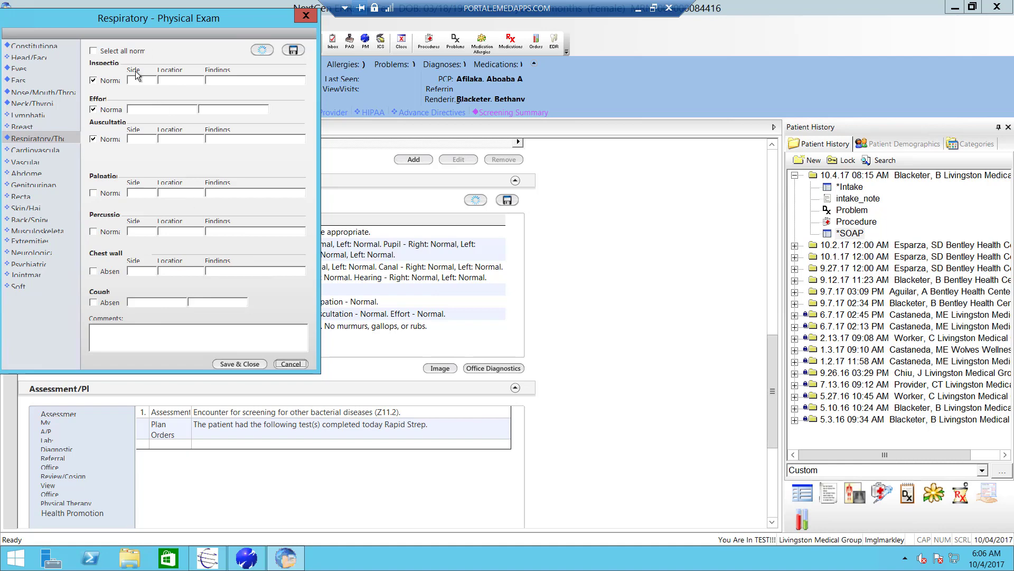
left_click(51, 92)
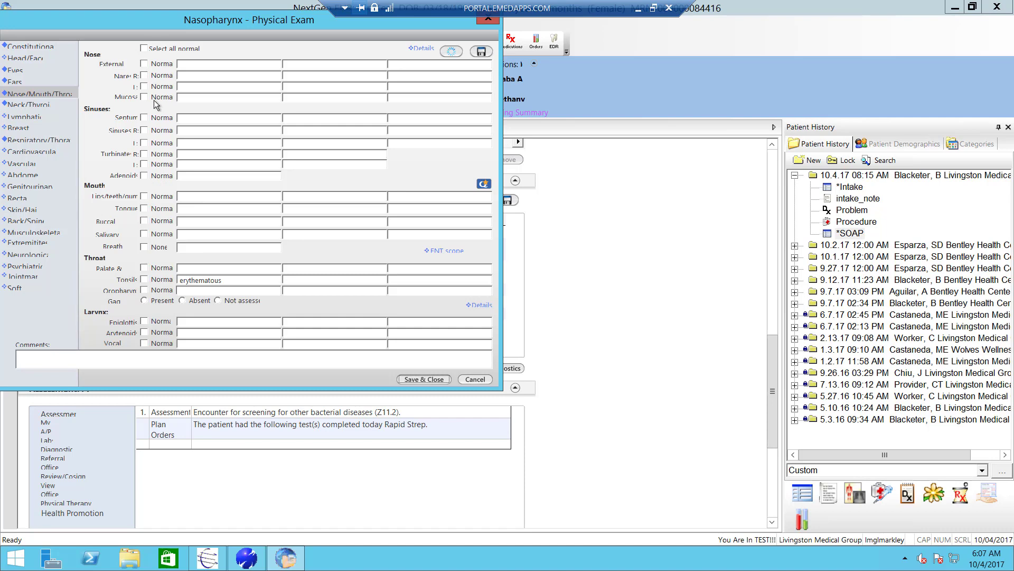
left_click(184, 98)
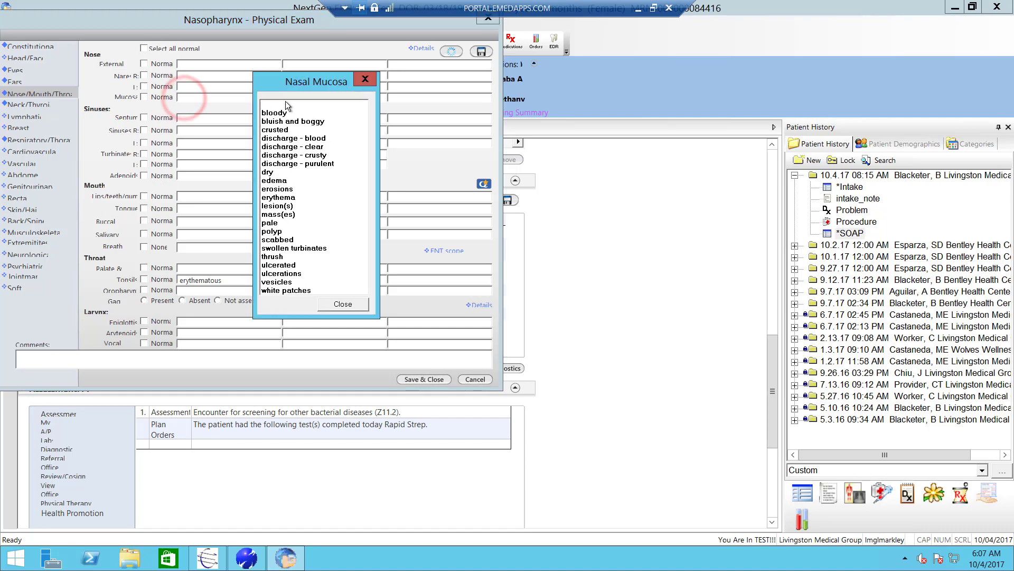
left_click(287, 197)
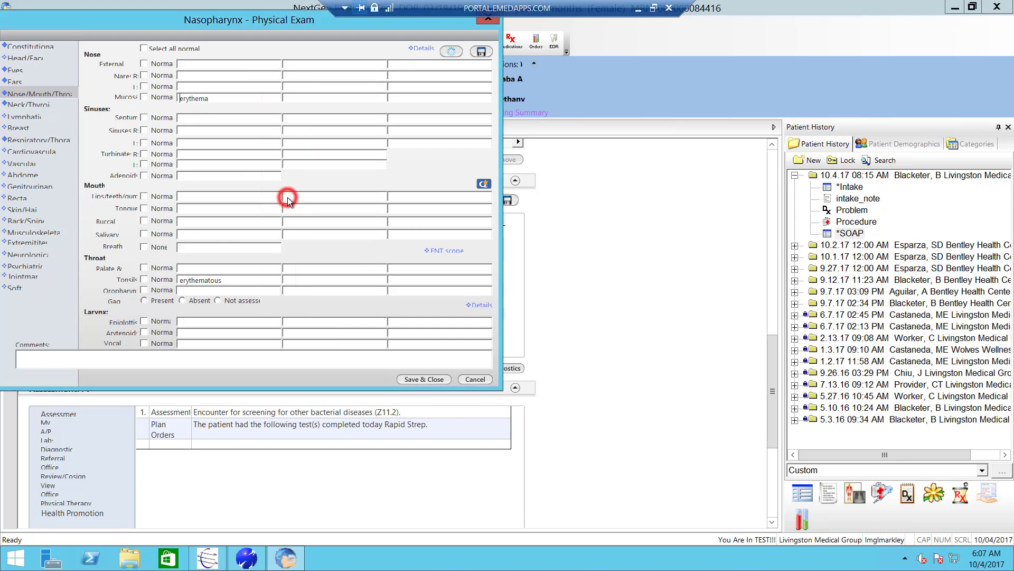
left_click(423, 379)
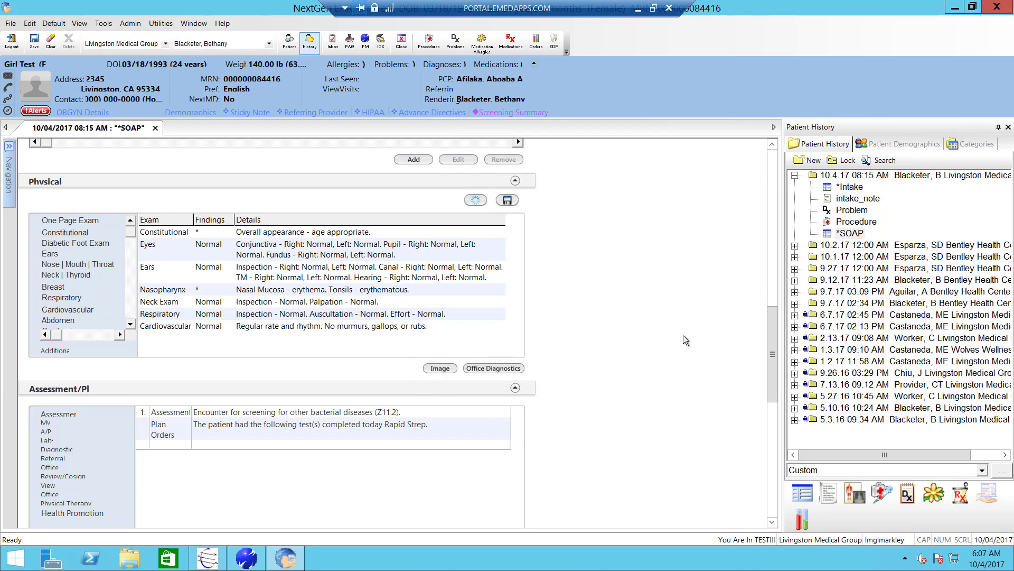
- Search the diagnosis codes for "strep throat" and add Streptococcal sore throat (J02.0) to today's assessments
left_click_drag(768, 325, 775, 366)
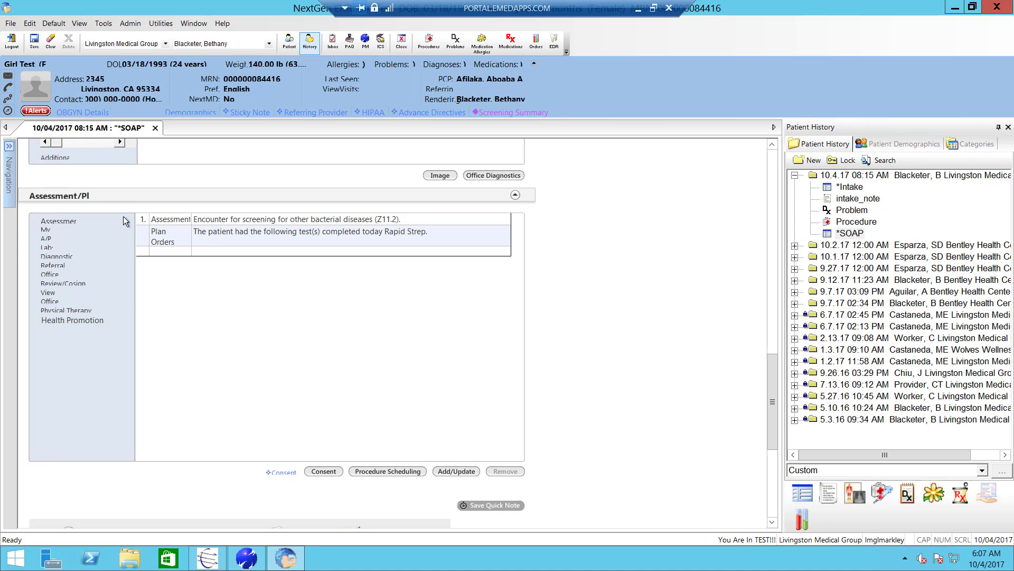
left_click(72, 221)
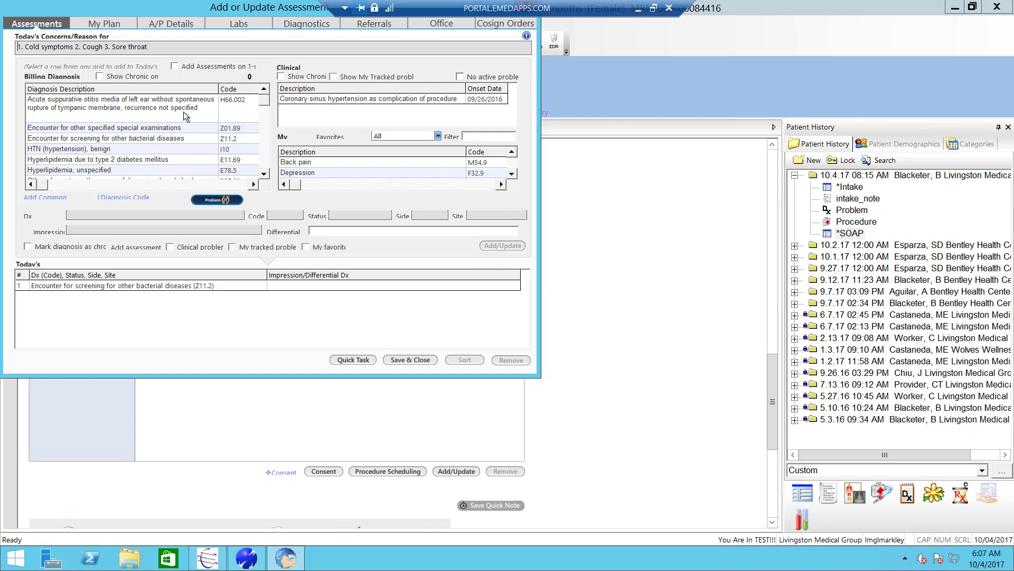
left_click_drag(263, 100, 259, 75)
left_click(140, 200)
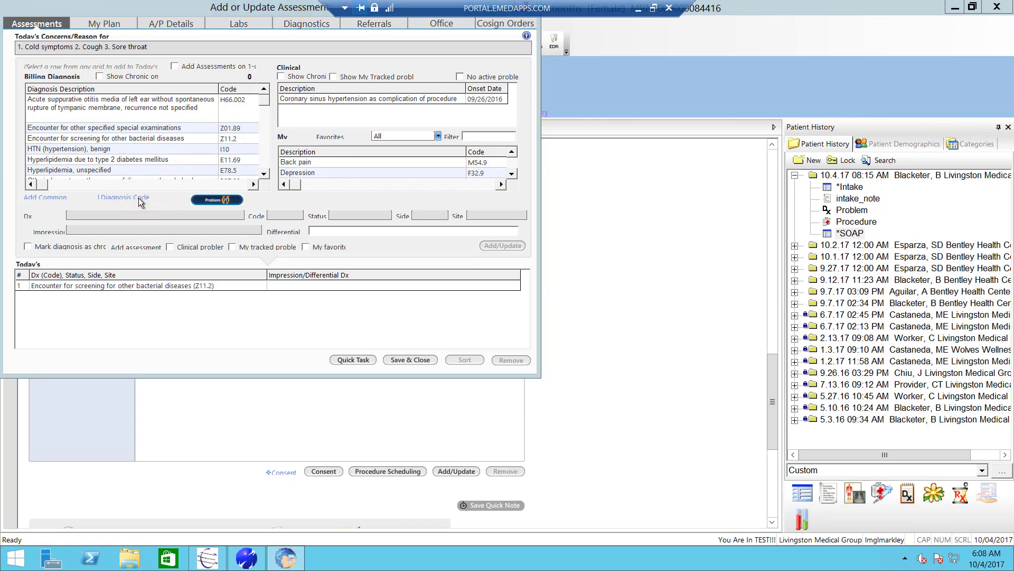
left_click(285, 123)
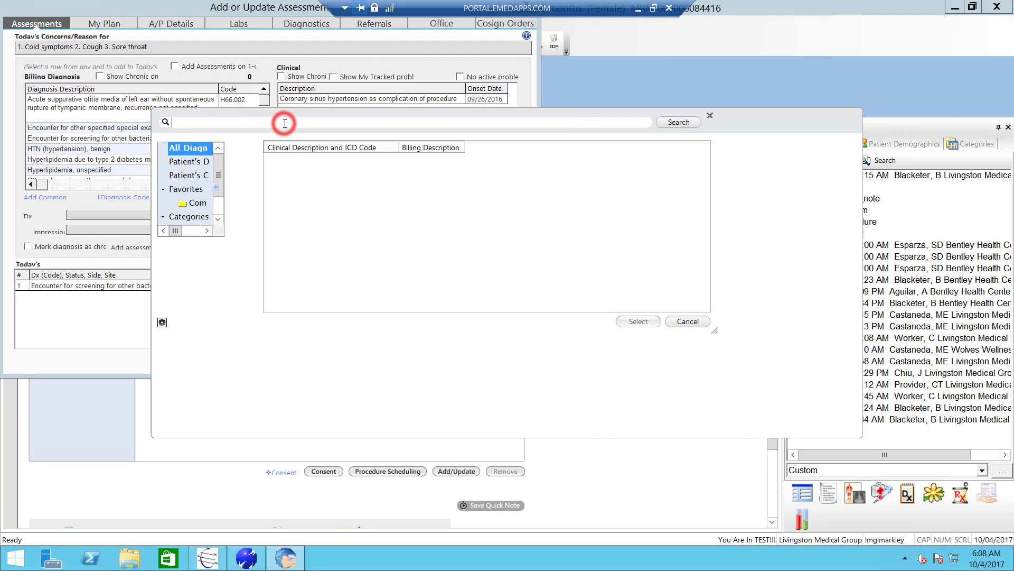
type("strep")
type("throat")
key("Return")
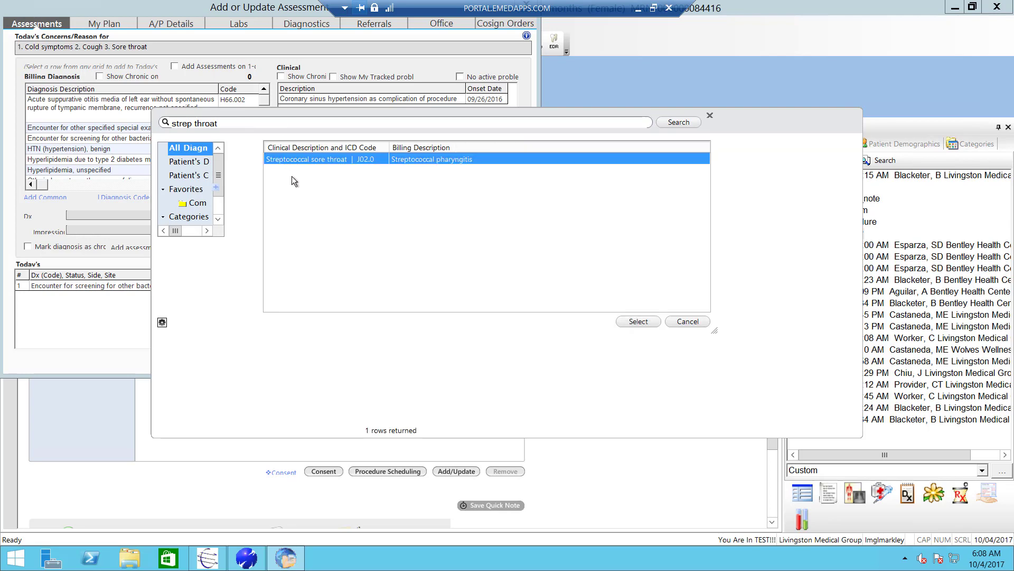
double_click(317, 163)
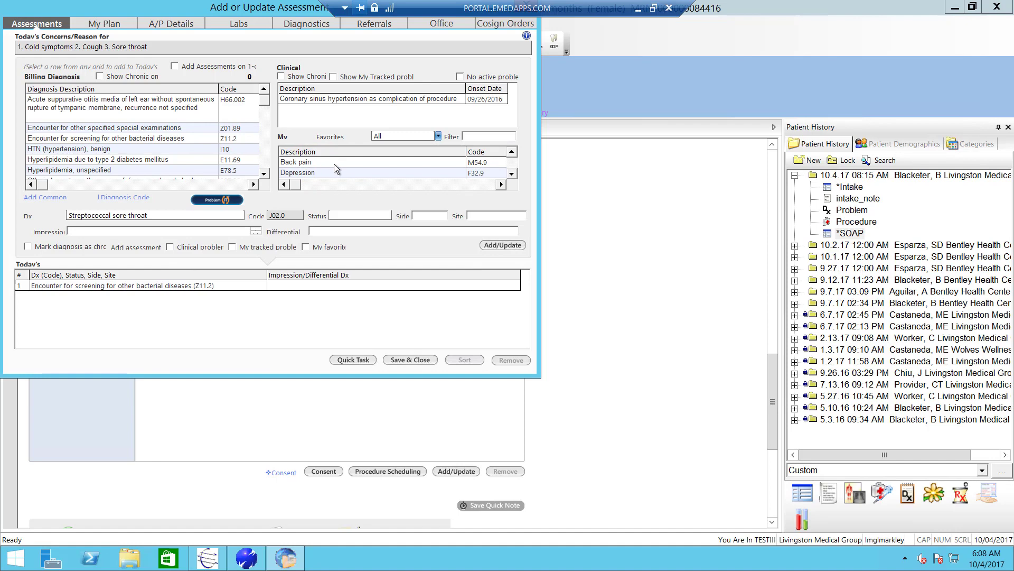
left_click(496, 244)
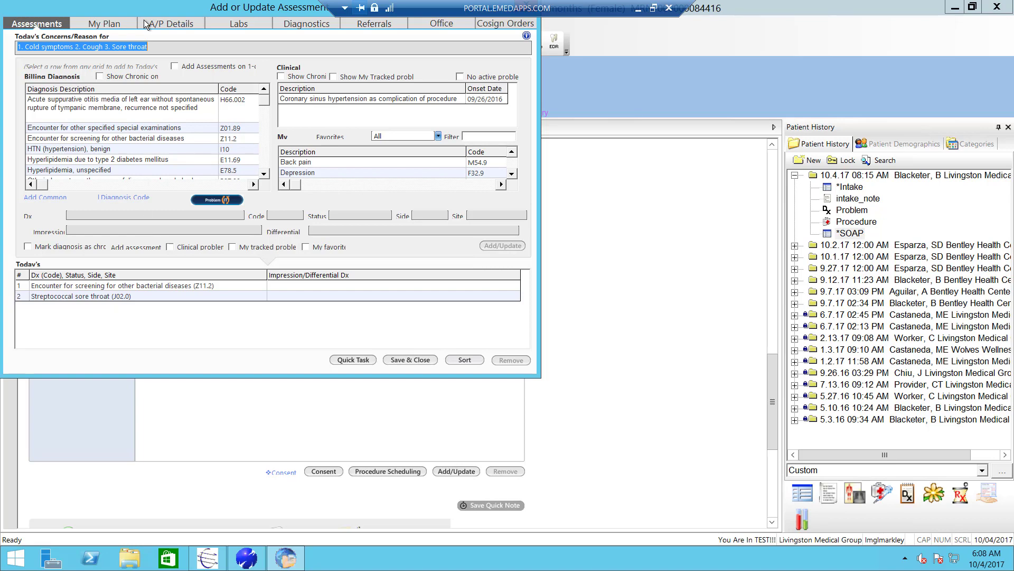
- In the A/P details for Streptococcal sore throat, enter the patient plan lines "Drink lots of fluids." and "Take Medications as prescribed."
left_click(160, 24)
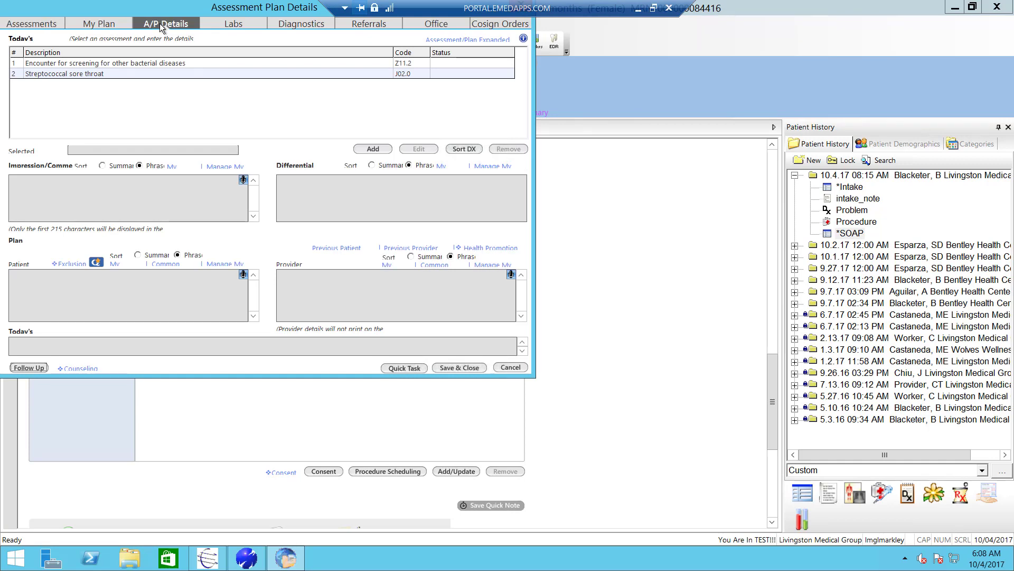
left_click(74, 74)
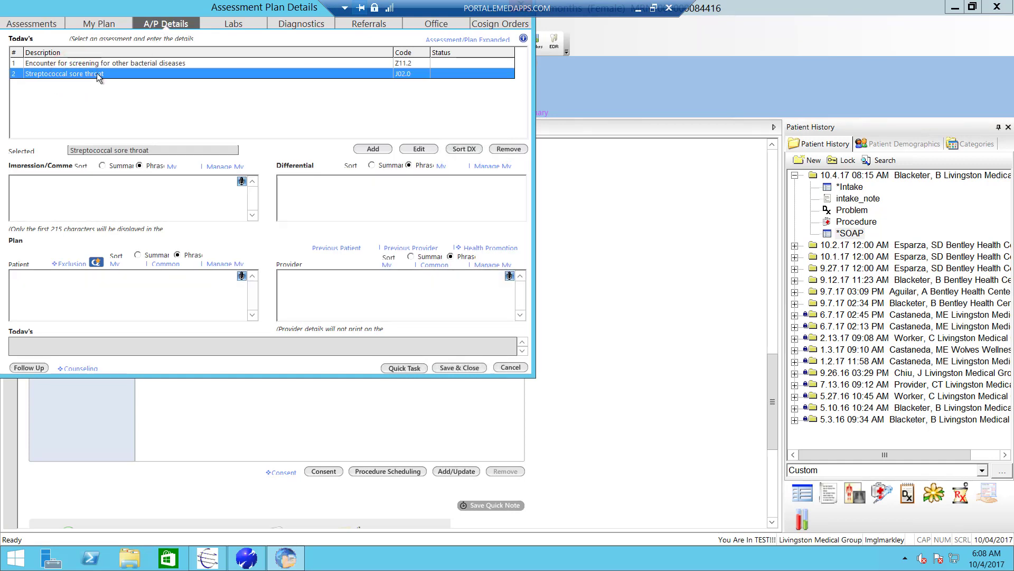
left_click(66, 280)
left_click(364, 324)
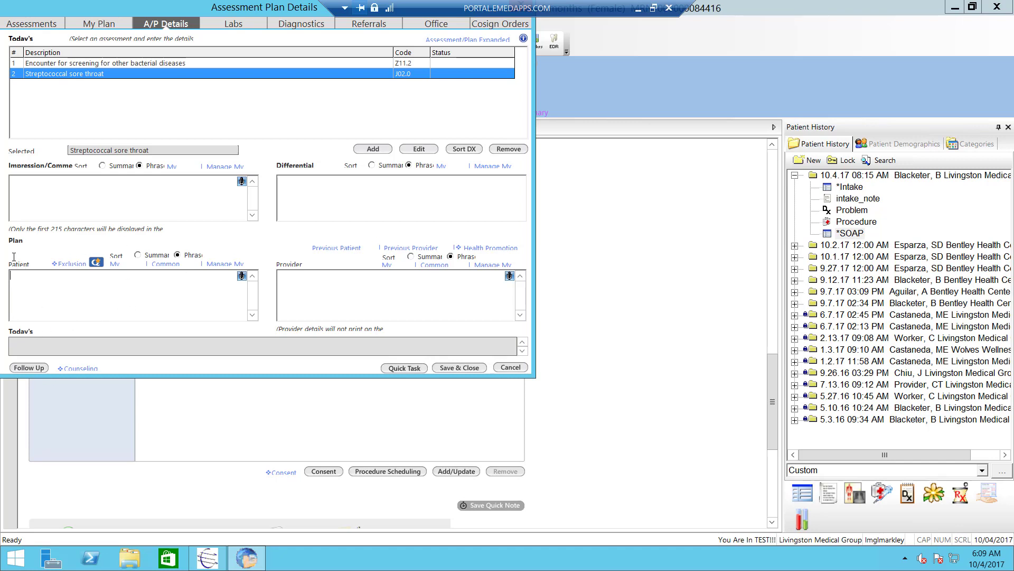
left_click(32, 290)
type("Drink lot")
type("s of ")
type("fluids")
type(". ")
type("Take")
type(" Medications ")
type("as prescribed.")
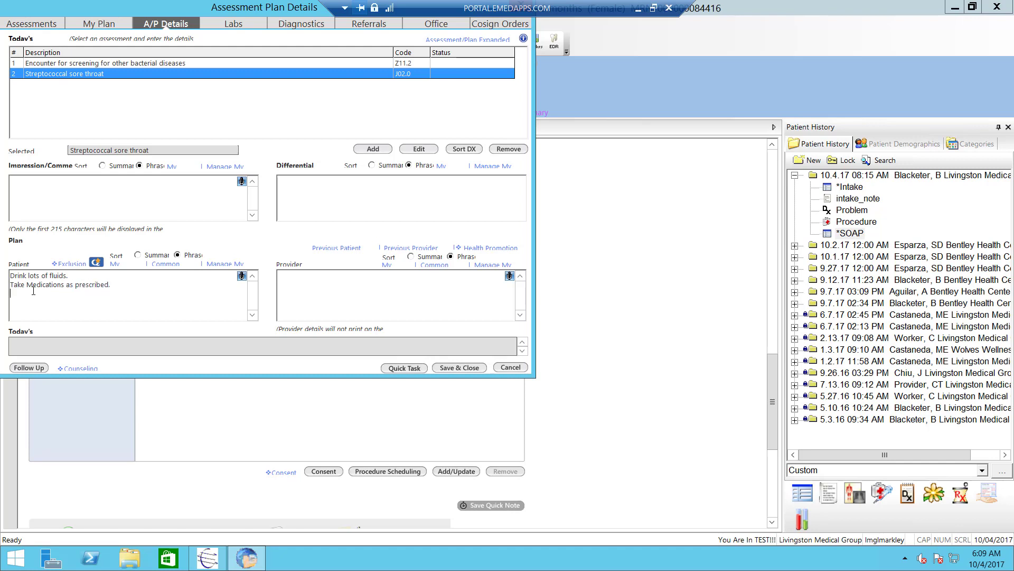
- Add the patient plan lines "Rest" and "Follow Up if symptoms do not improve within 1 week.", and save the assessment plan
type("Rest ")
type("Follow Up")
type(" if sym")
type("ptoms d")
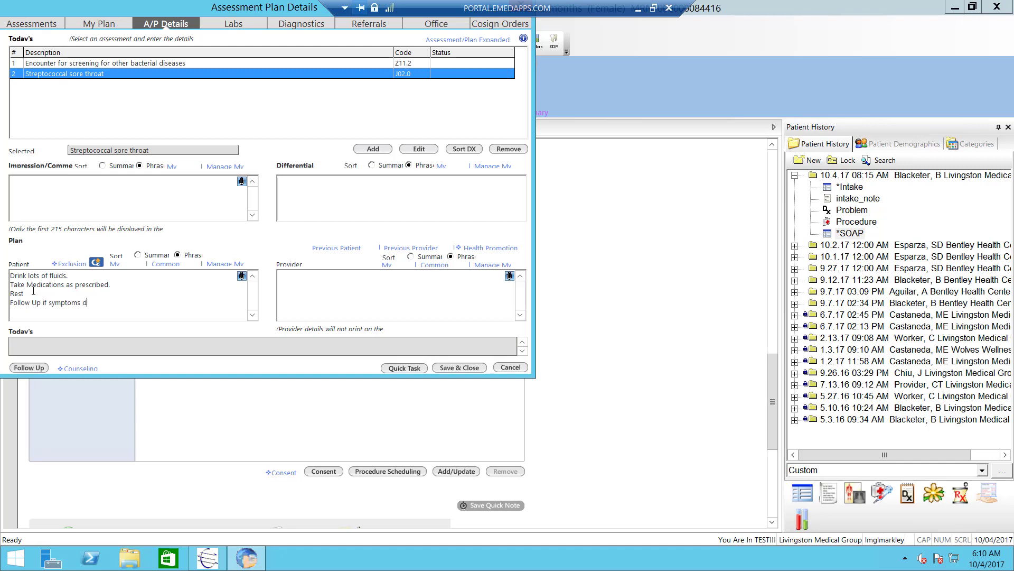
type("o not improve within 1 week.")
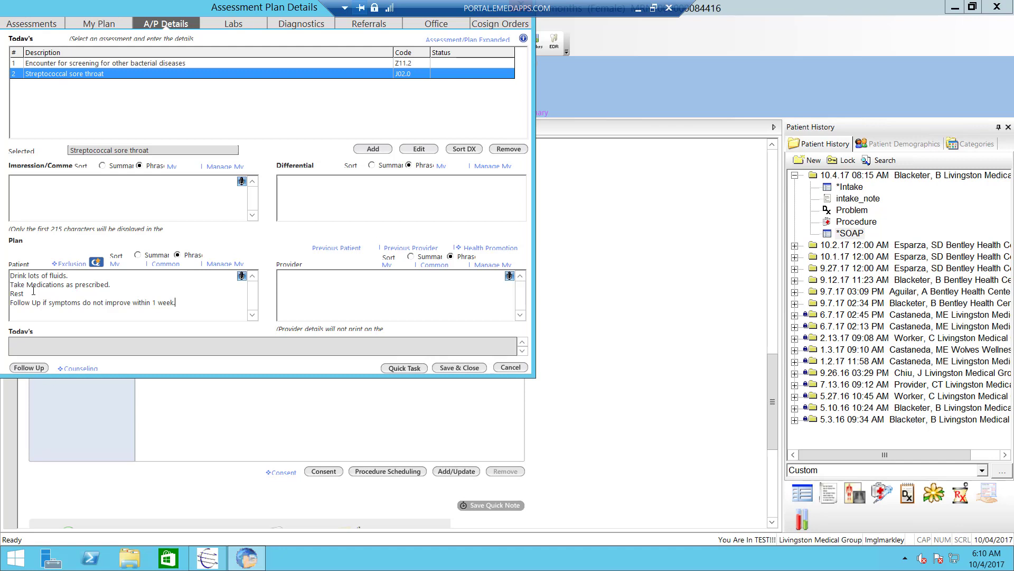
left_click(463, 368)
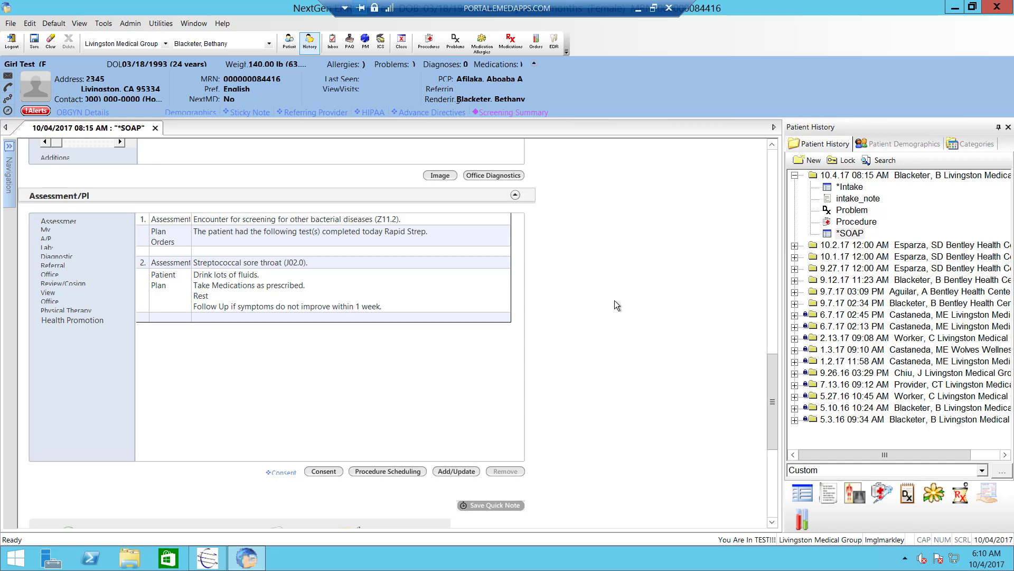
- Start a new prescription in the Medications Module by searching for amoxicillin and selecting the 250 mg capsule
left_click(965, 495)
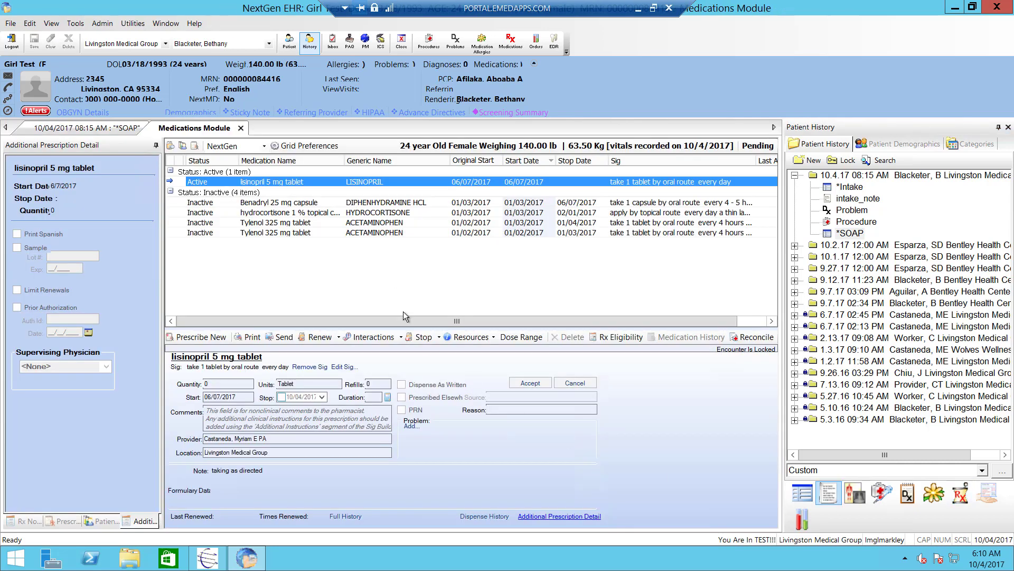
left_click(193, 335)
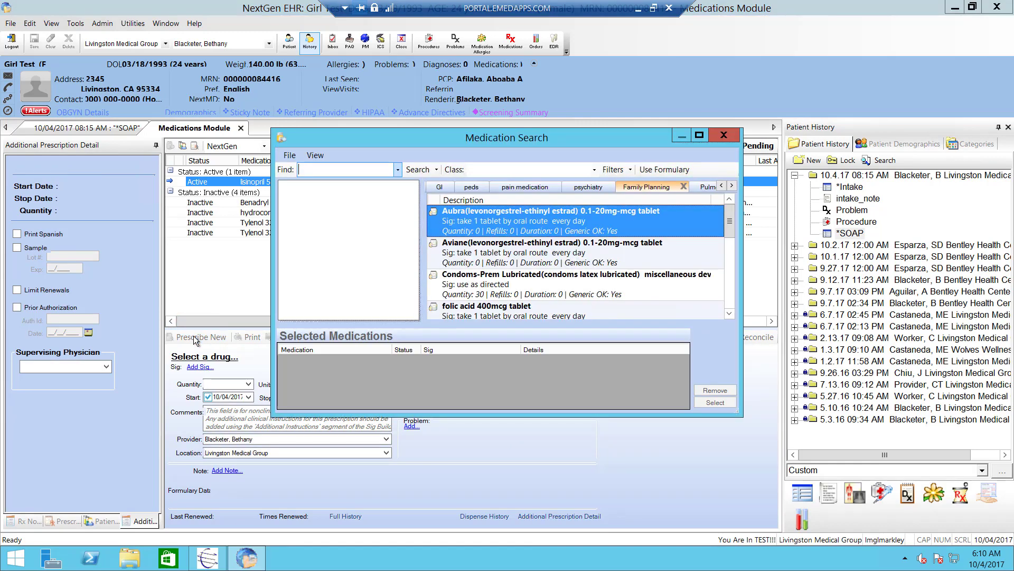
type("amox")
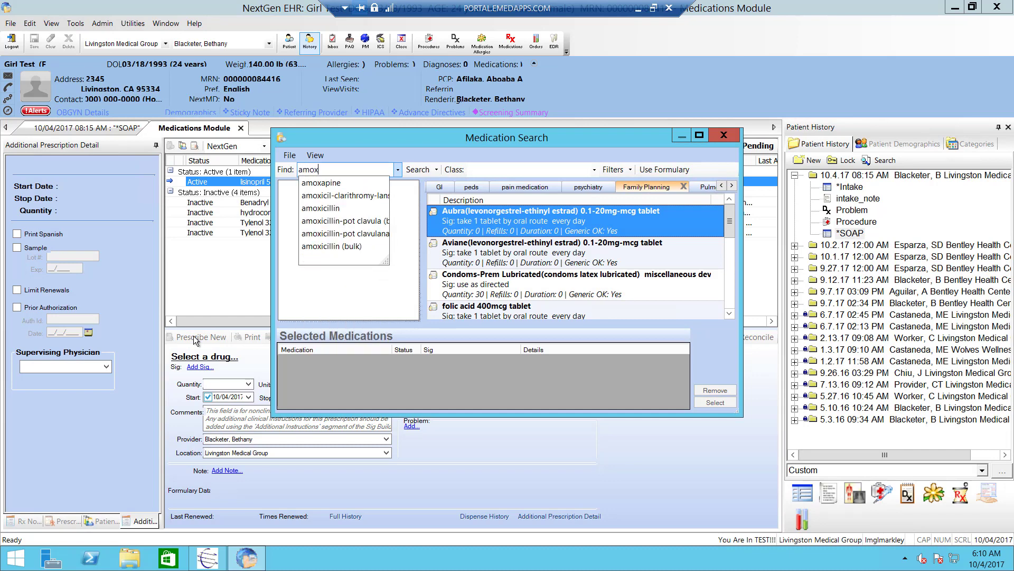
left_click(338, 210)
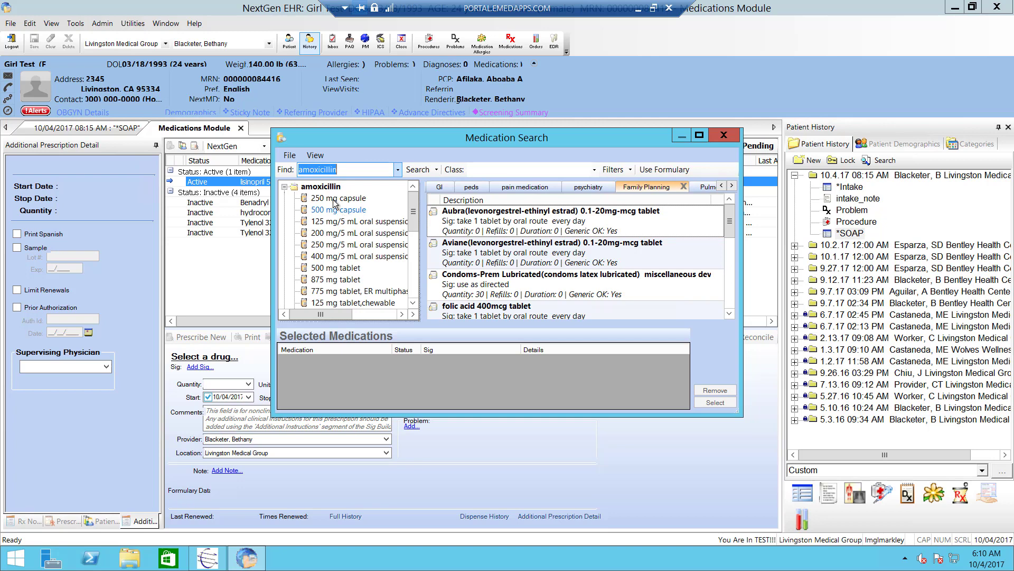
left_click(337, 199)
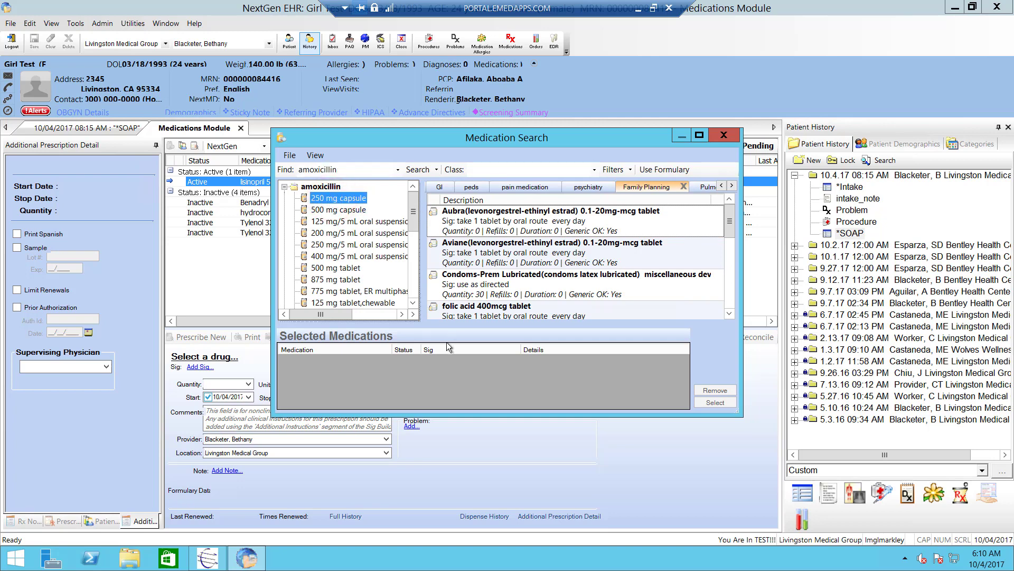
double_click(333, 200)
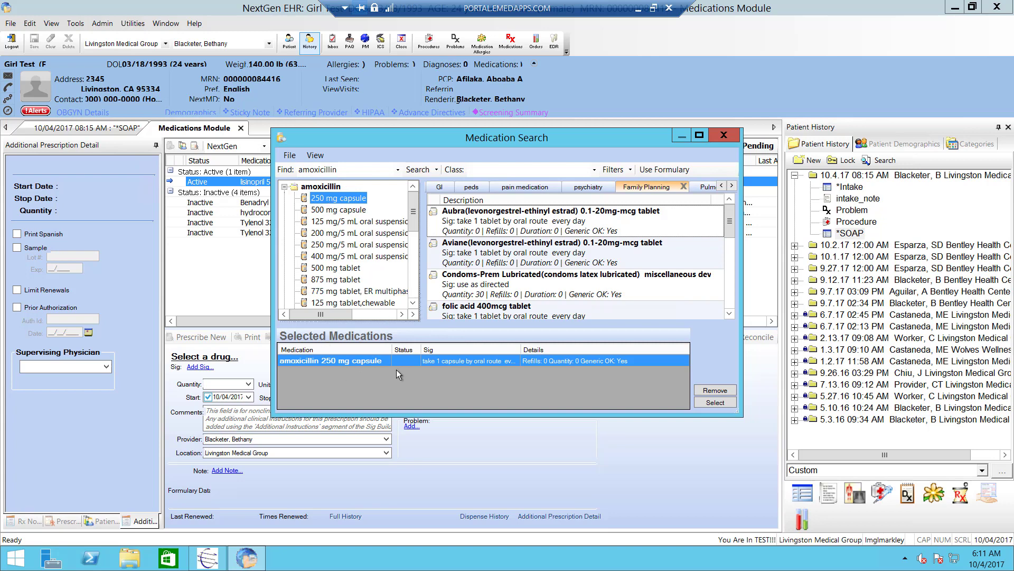
left_click(713, 402)
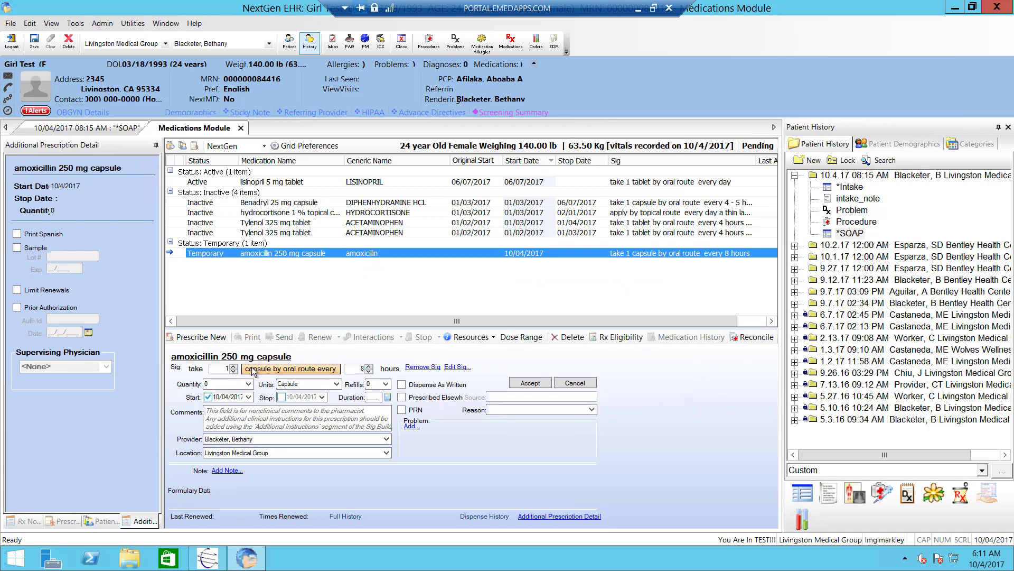
- Reword the amoxicillin sig to "take 1 capsule by mouth every 8 hours"
left_click(310, 369)
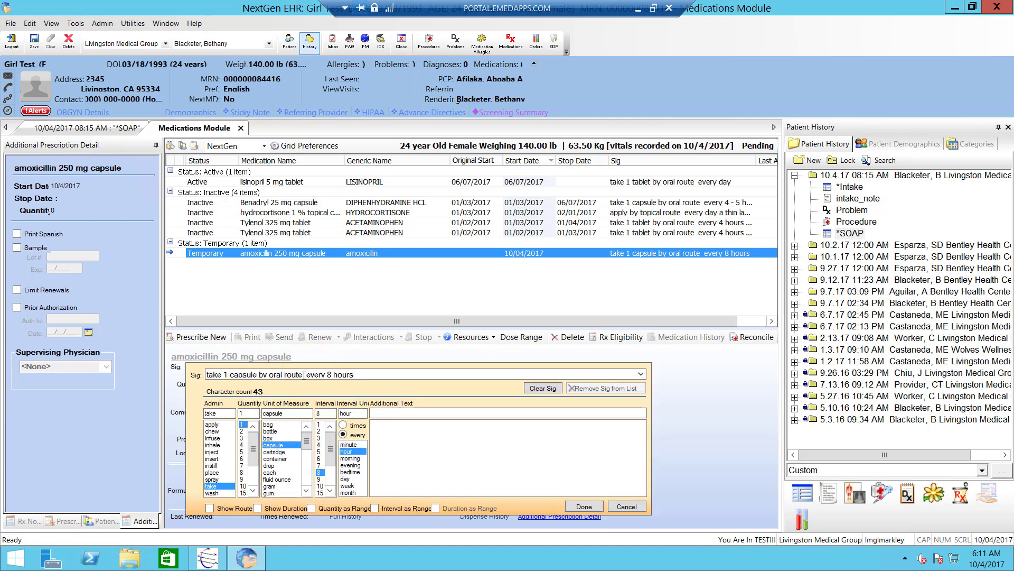
double_click(304, 375)
type("mouth")
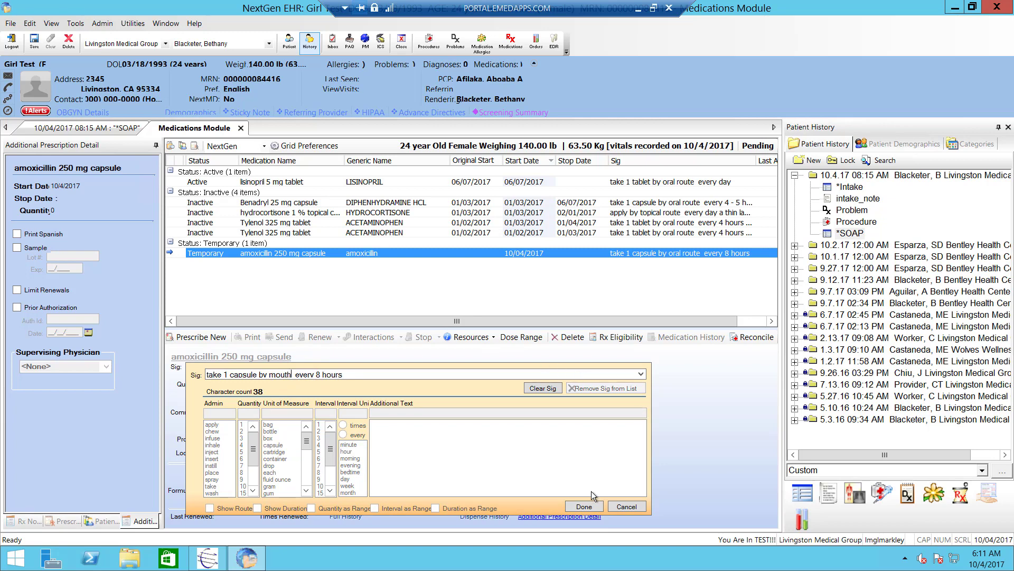
left_click(584, 506)
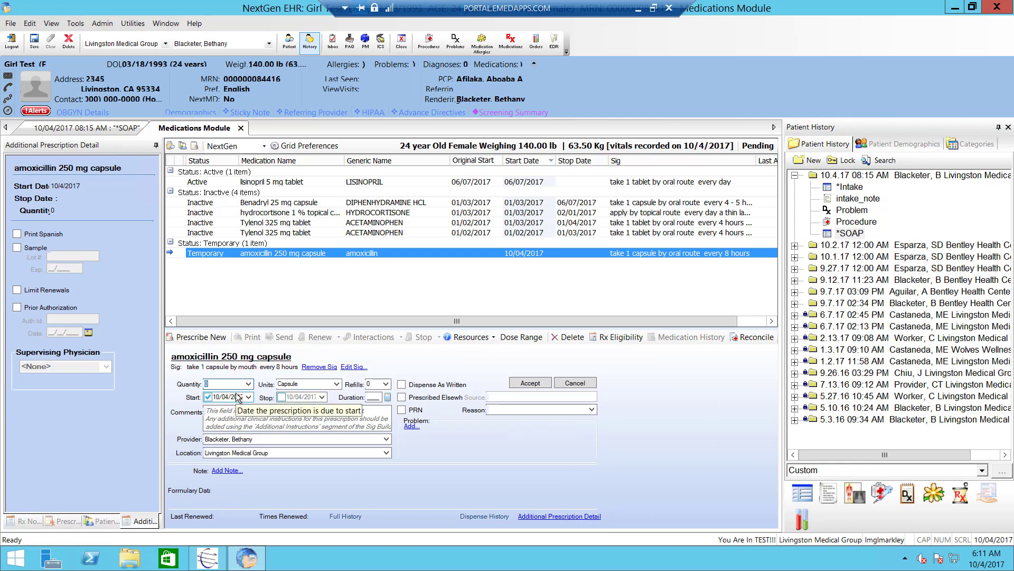
- Set the amoxicillin quantity to 60 and accept the prescription
type("60")
key("Tab")
left_click(371, 398)
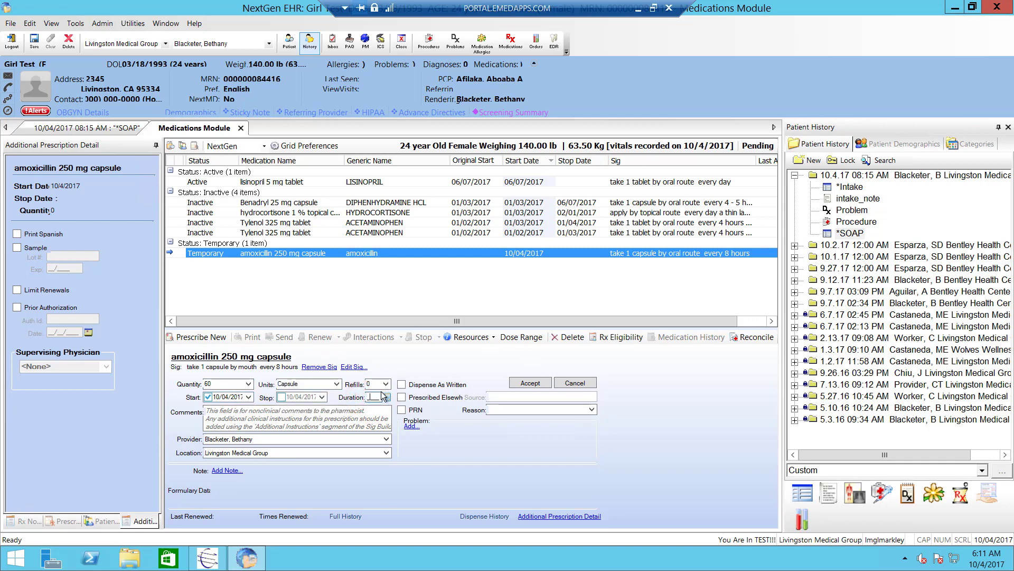
left_click(524, 384)
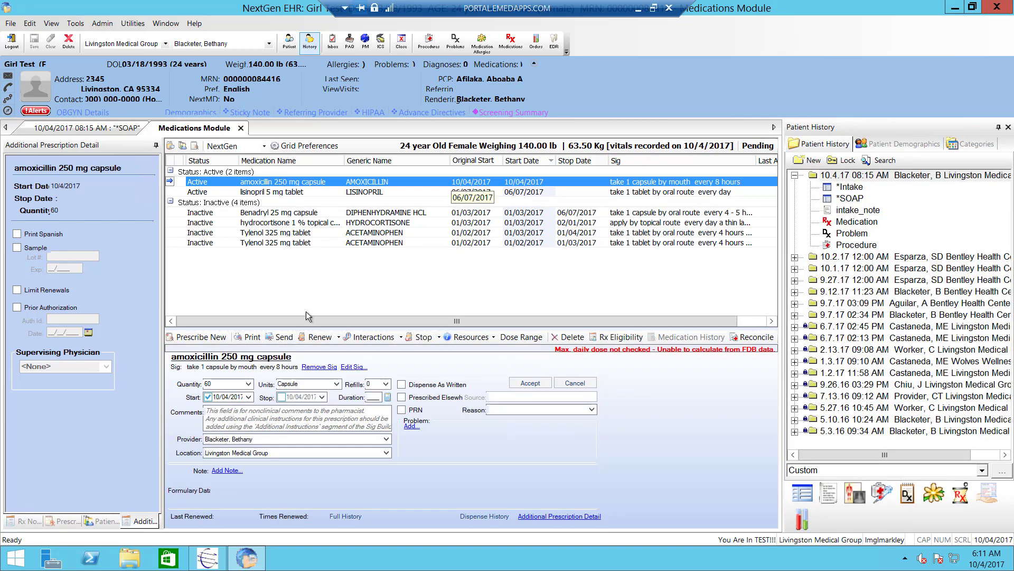
- View the amoxicillin prescription's send details without checking eligibility, leave them unsent and return to the SOAP note
left_click(284, 339)
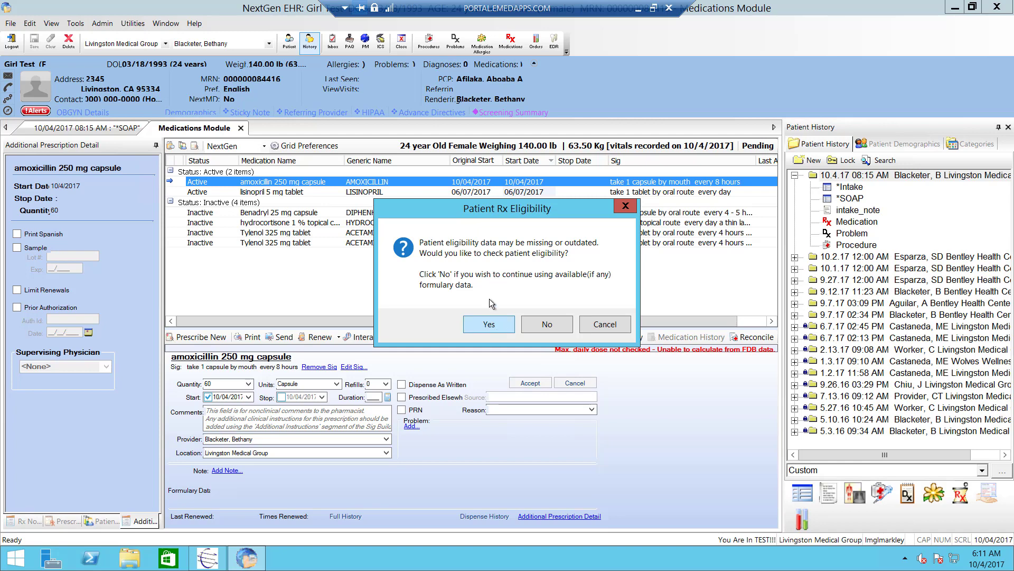
left_click(547, 325)
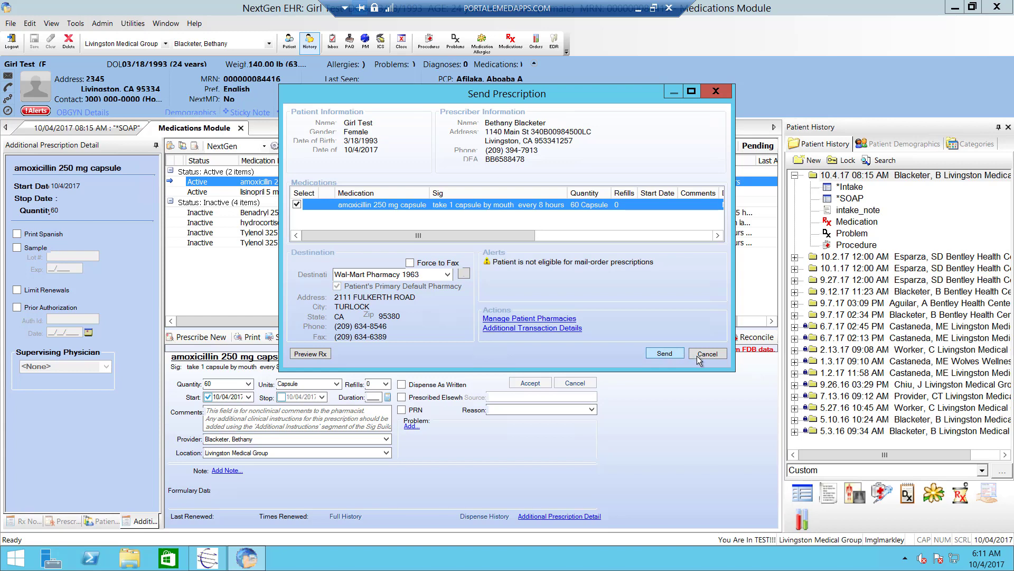
left_click(716, 93)
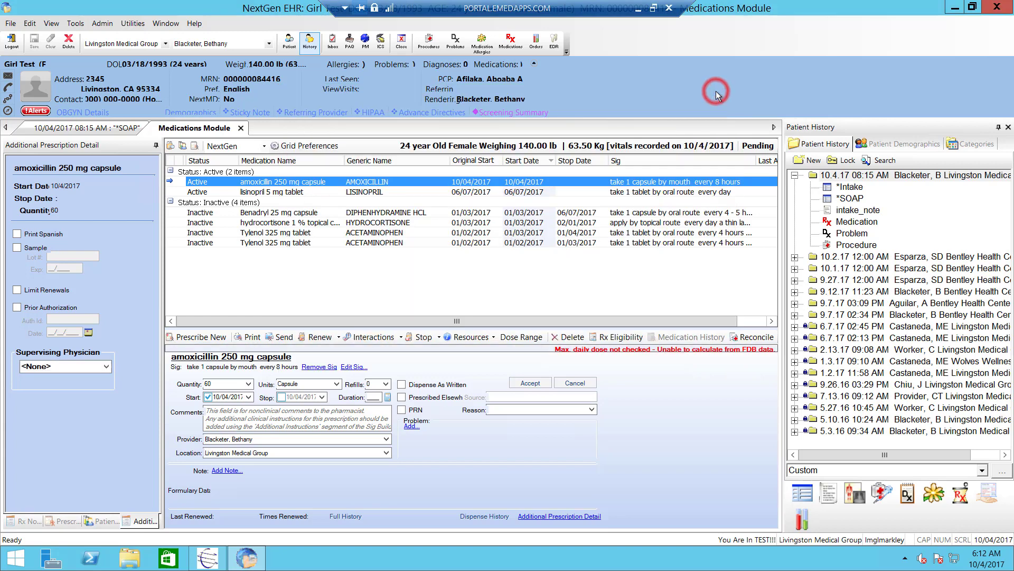
left_click(241, 129)
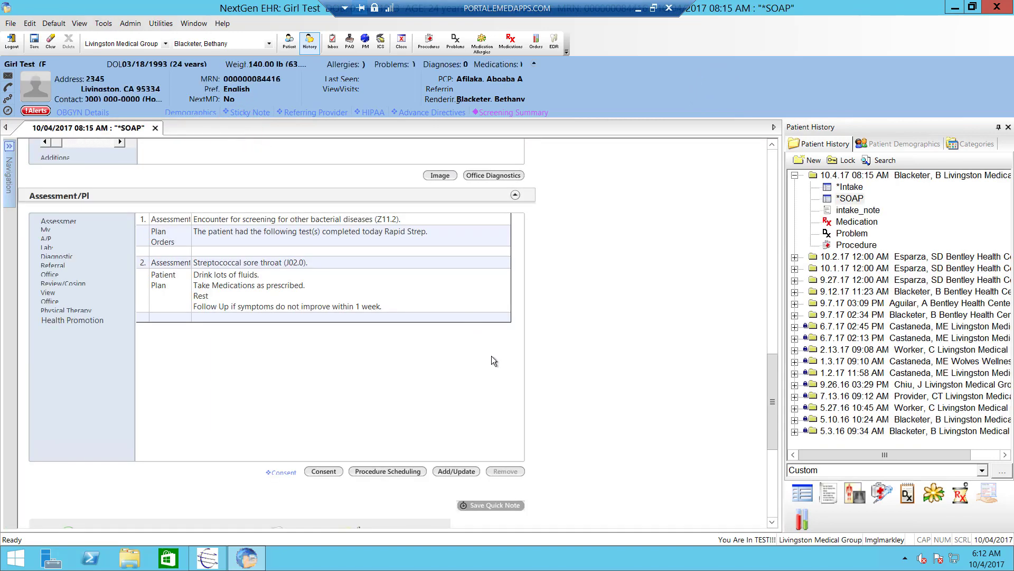
- On the Finalize page, set the medical decision making to low complexity and calculate the E&M code
left_click_drag(772, 401, 773, 432)
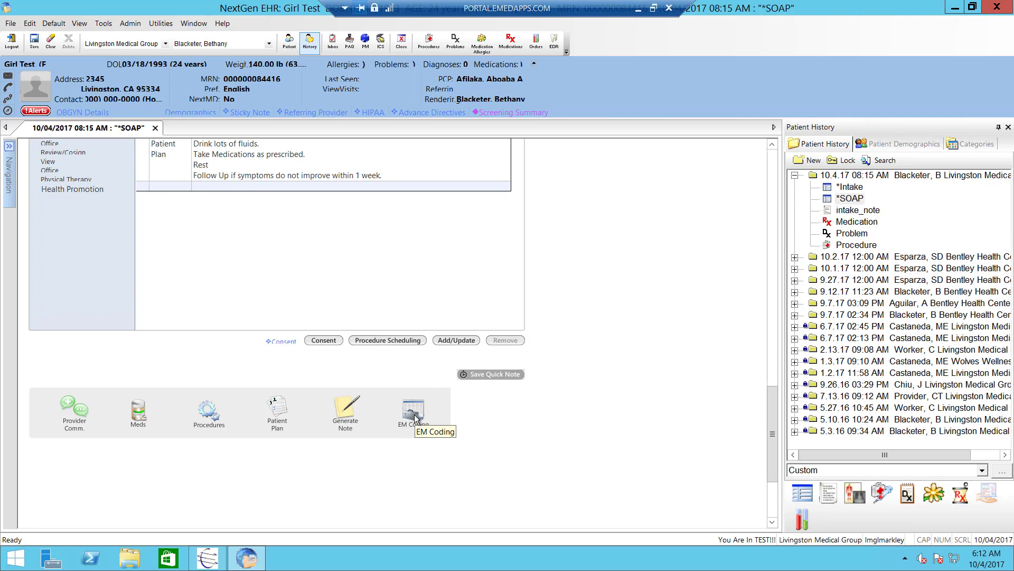
left_click_drag(771, 454, 769, 387)
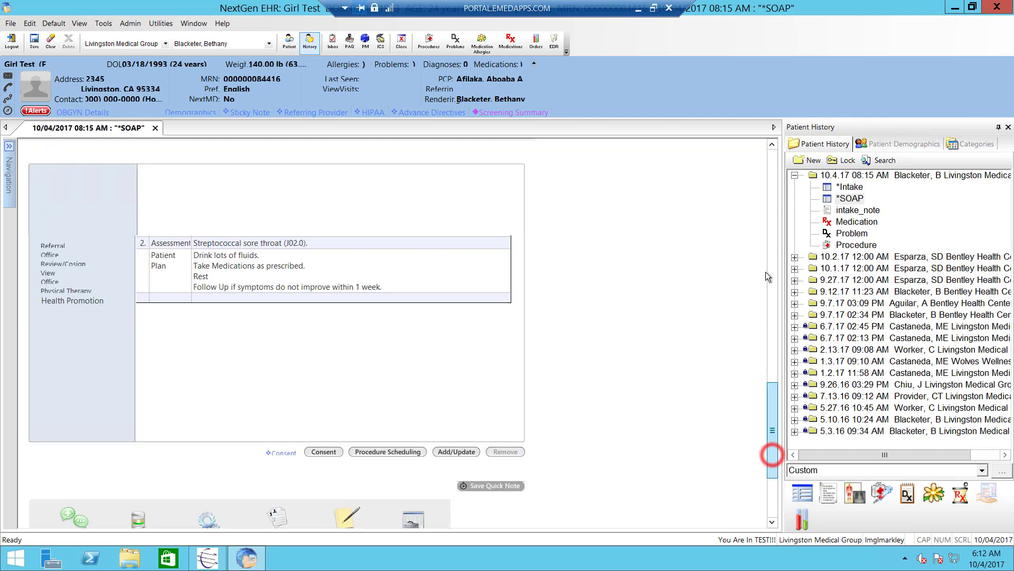
scroll(766, 201, "up", 10)
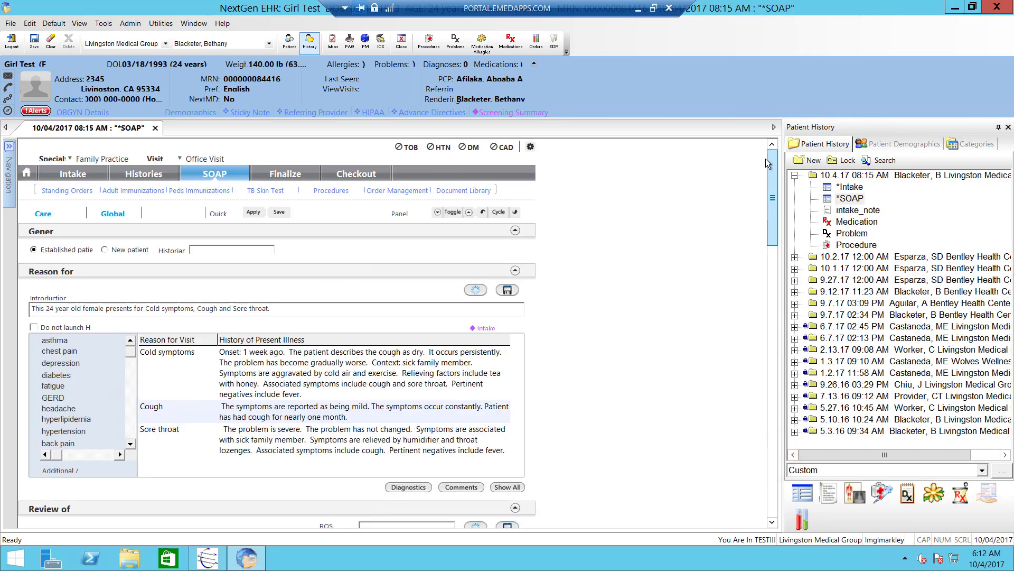
left_click(288, 172)
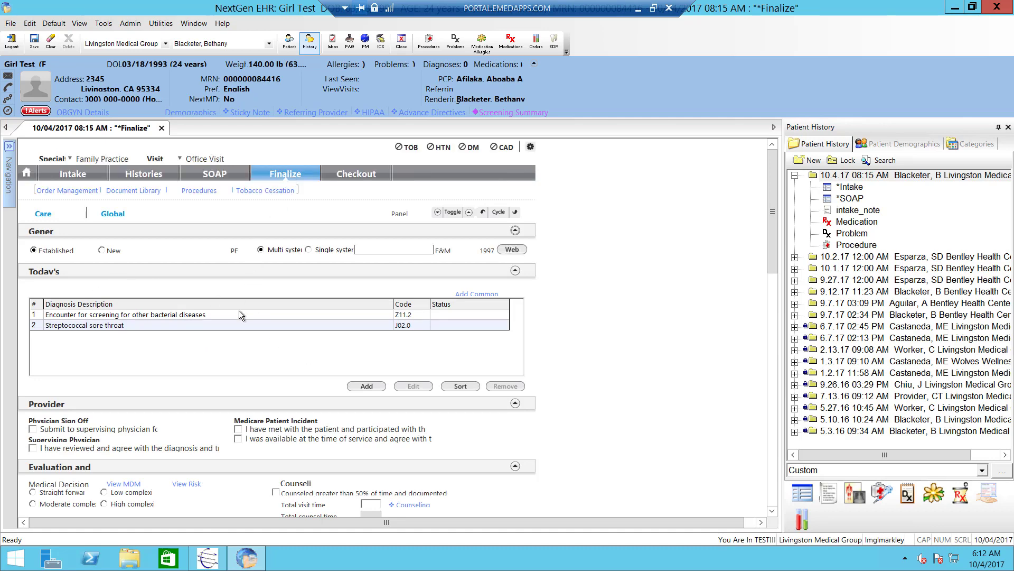
left_click(772, 201)
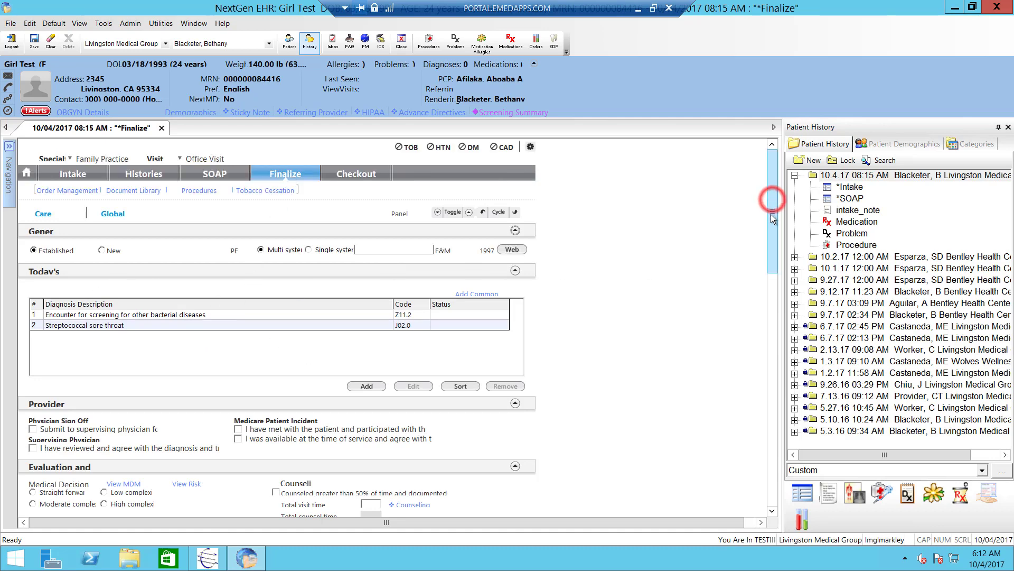
left_click_drag(771, 214, 765, 284)
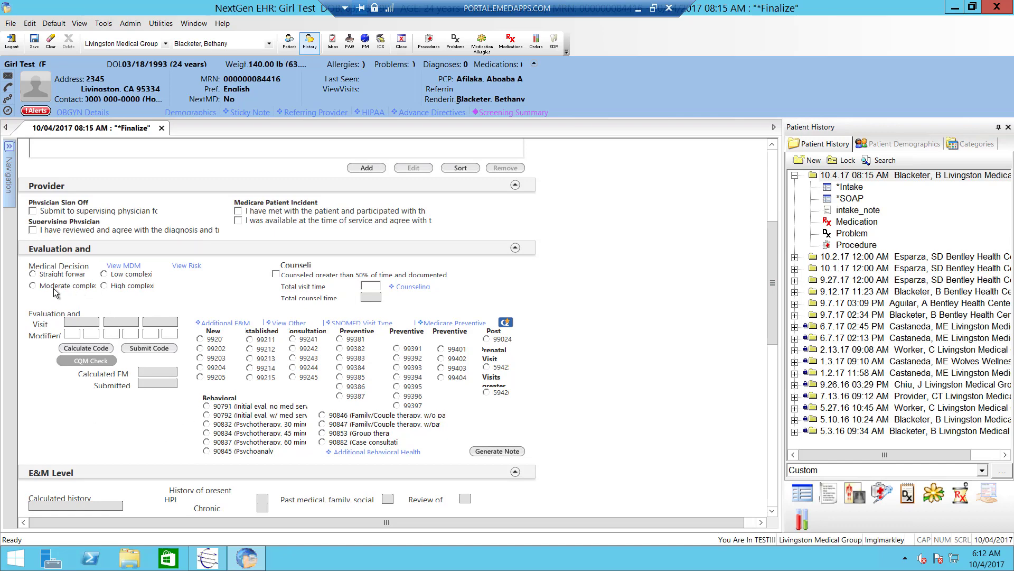
left_click(119, 275)
left_click(98, 348)
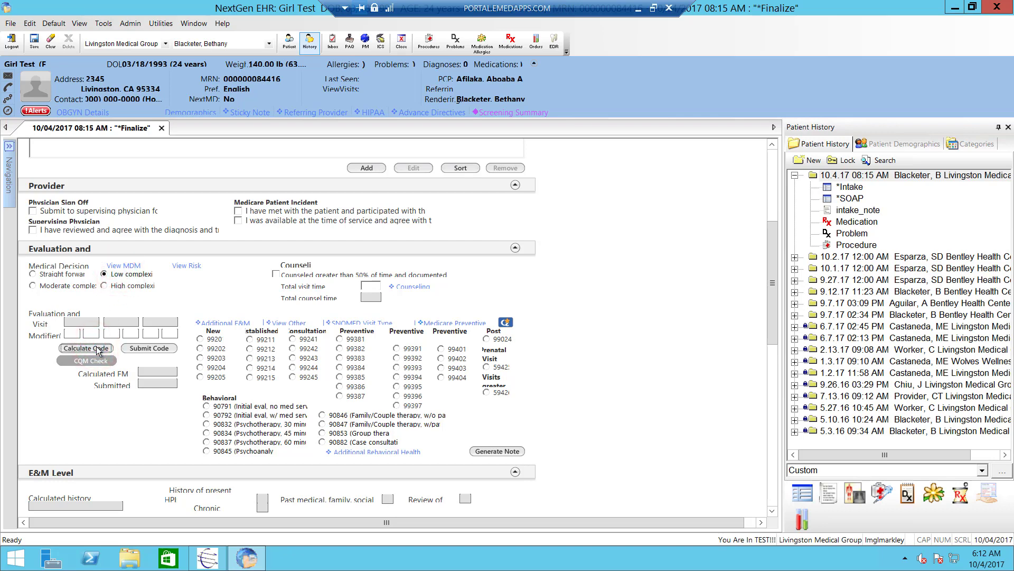
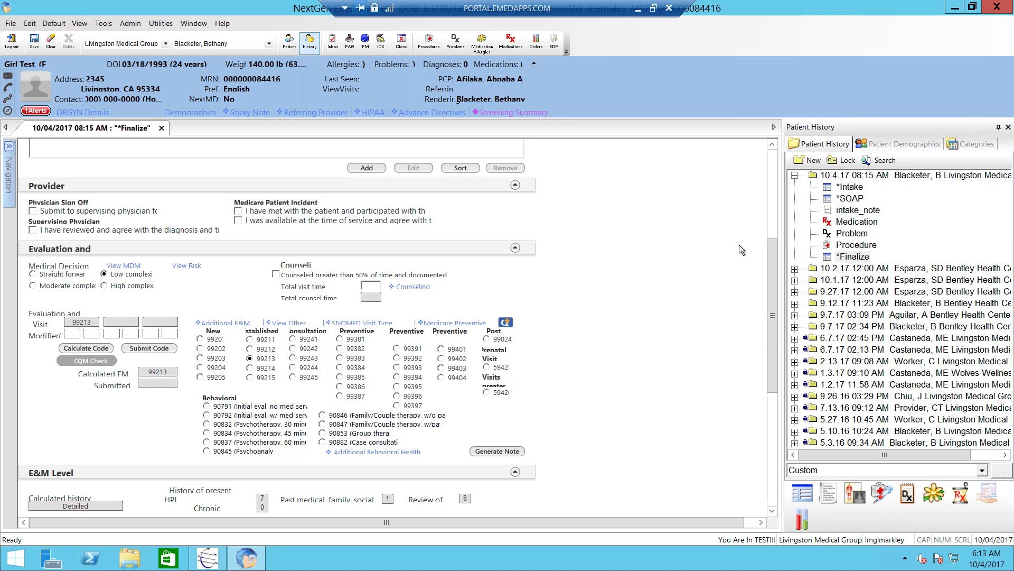
- Review the E&M level breakdown and try to submit the visit code, declining to proceed with the Z code as primary diagnosis
left_click_drag(768, 258, 774, 377)
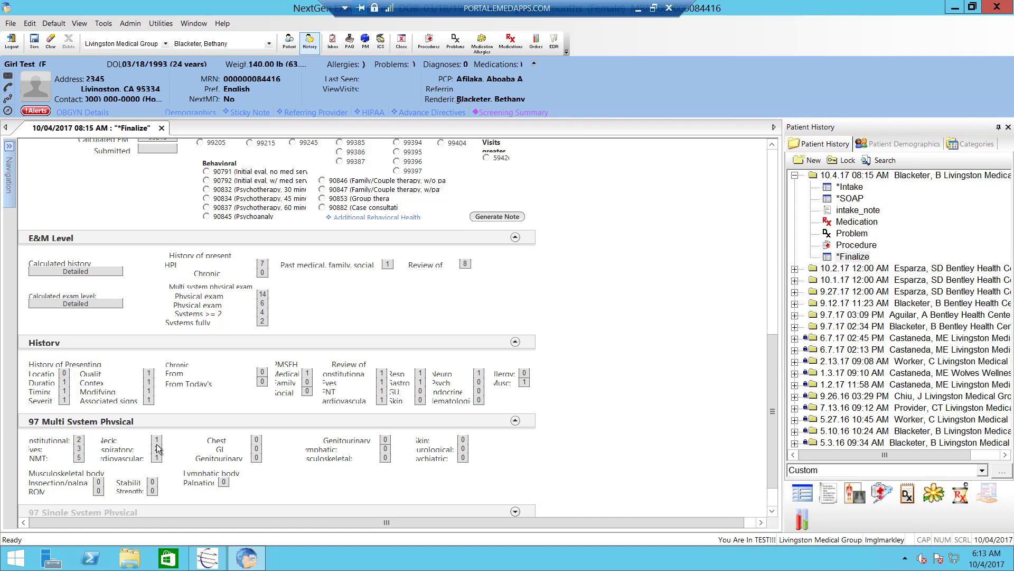
left_click(774, 357)
left_click_drag(774, 358, 767, 271)
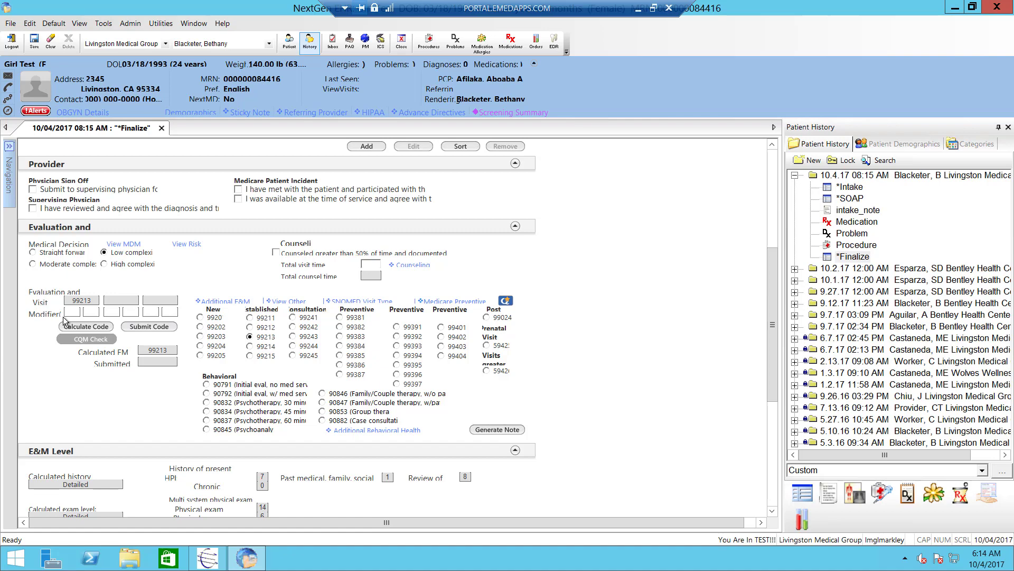
left_click(154, 330)
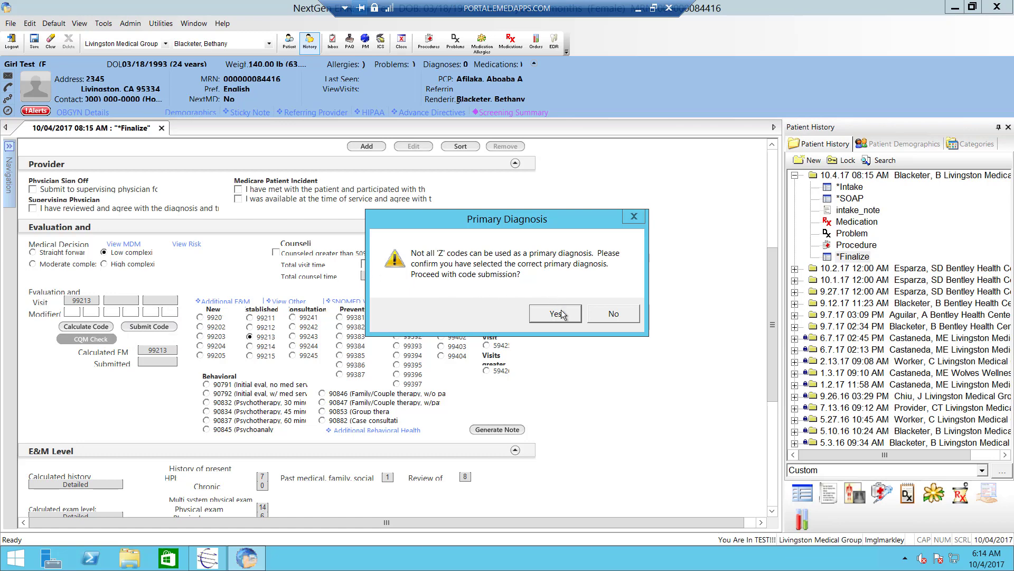
left_click(615, 315)
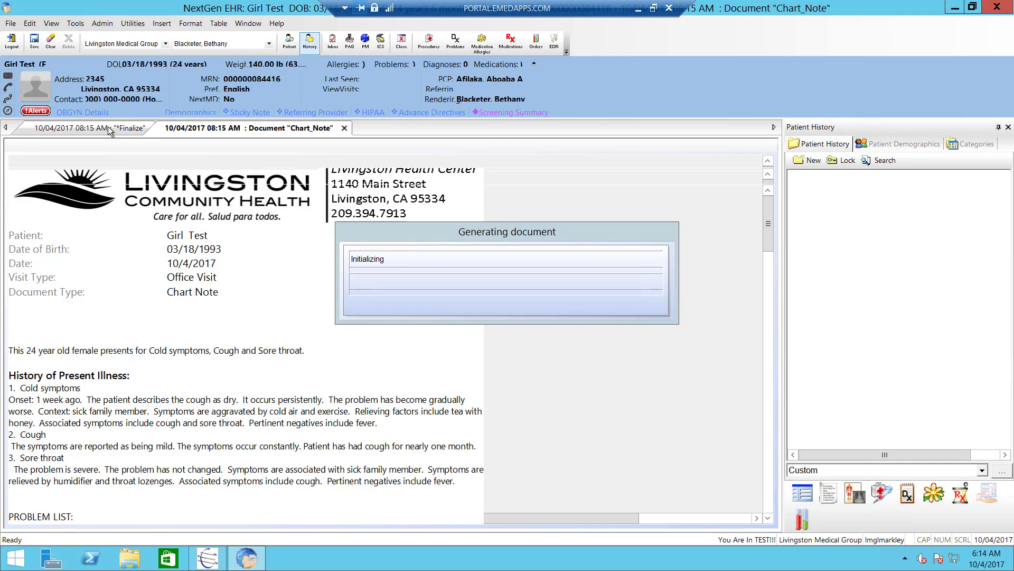
- Return to the Finalize page and reorder the diagnoses with Streptococcal sore throat first and the bacterial disease screening second, saving the new sort
left_click(108, 129)
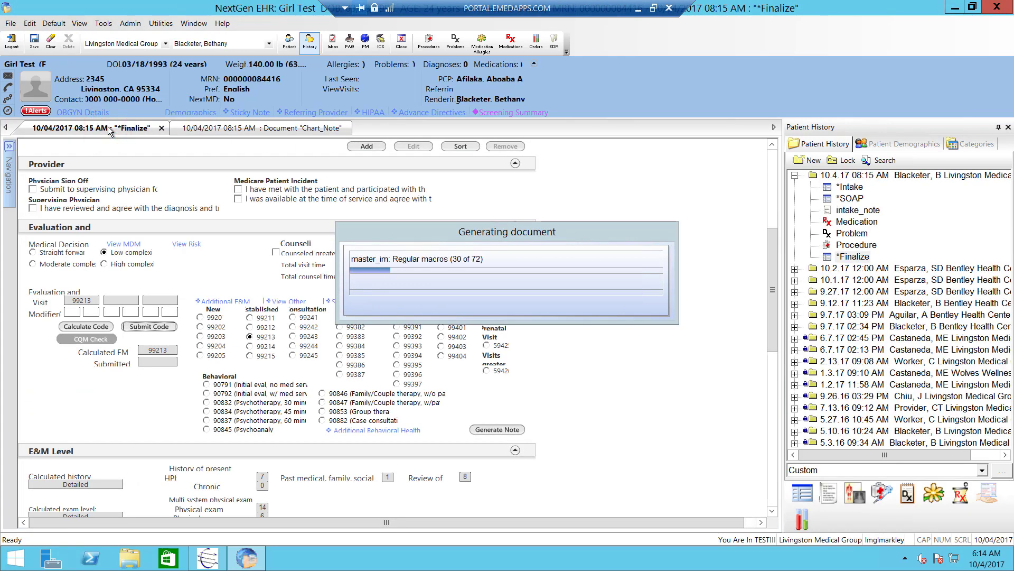
left_click(510, 230)
left_click_drag(515, 239, 609, 354)
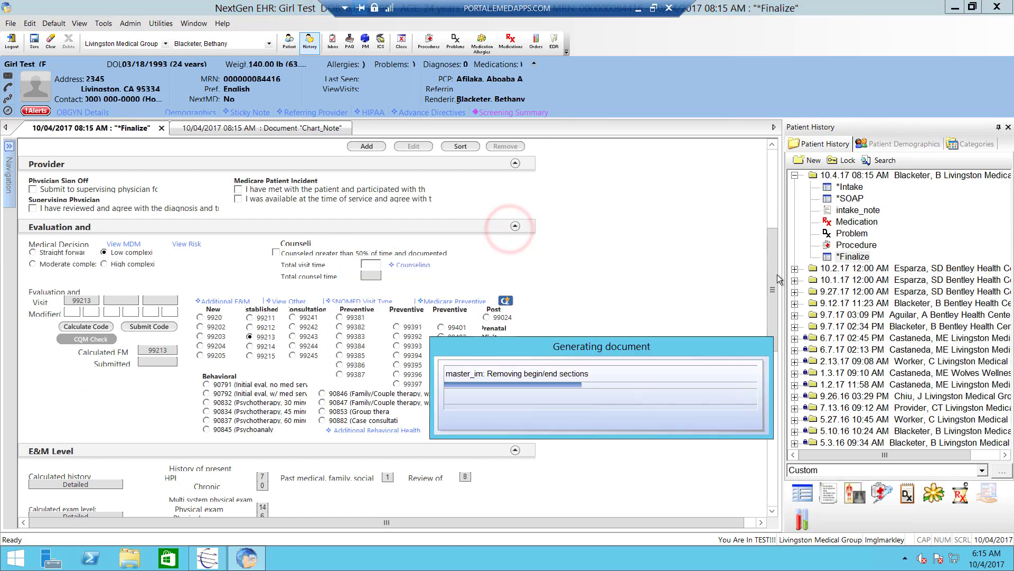
left_click_drag(777, 275, 770, 198)
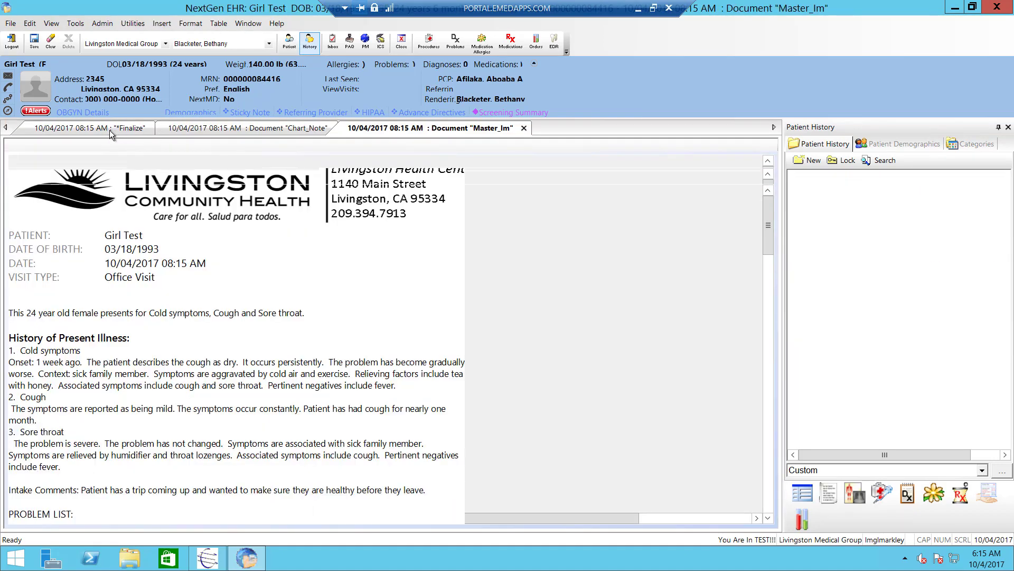
left_click(109, 130)
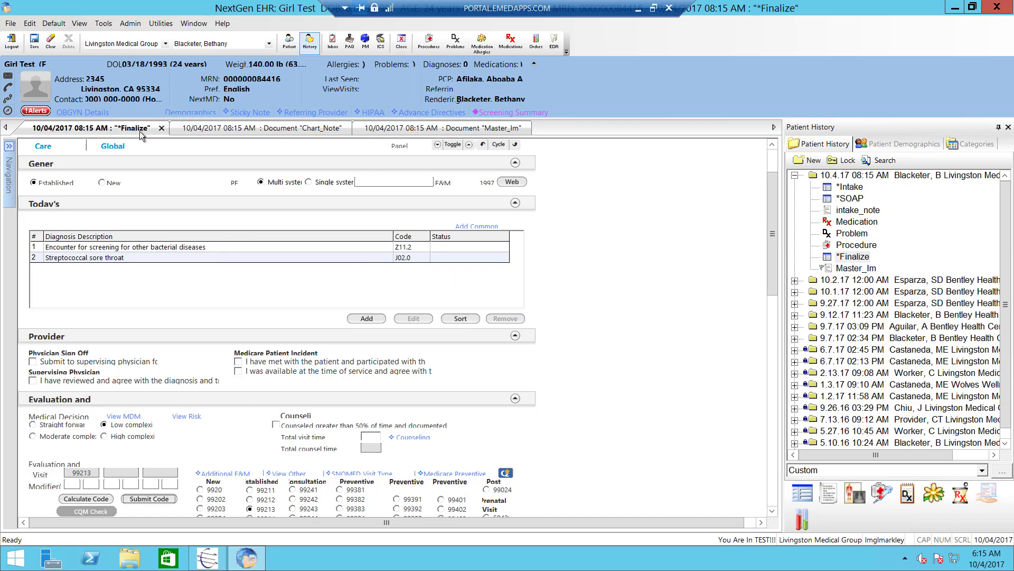
left_click(460, 319)
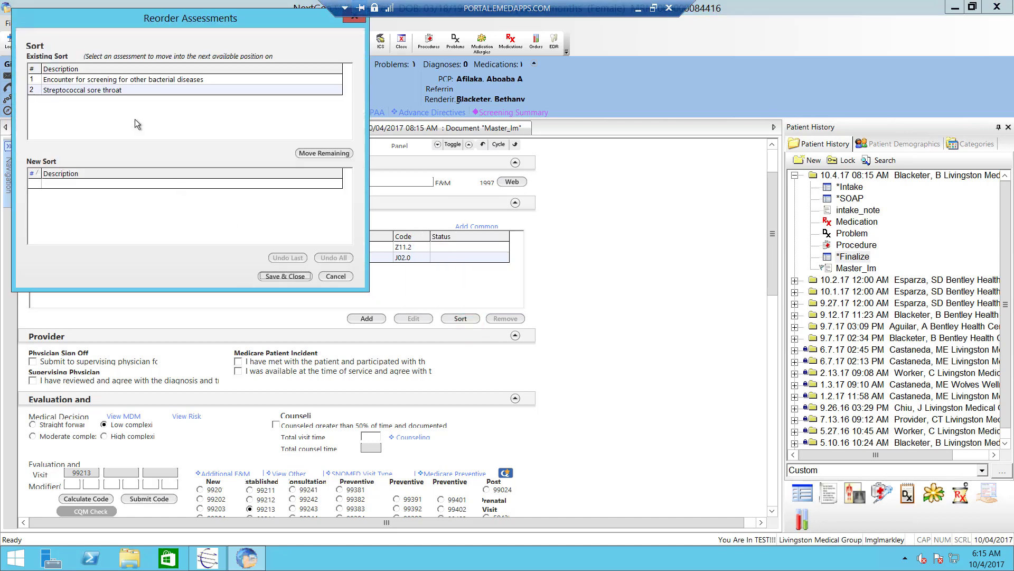
left_click(110, 91)
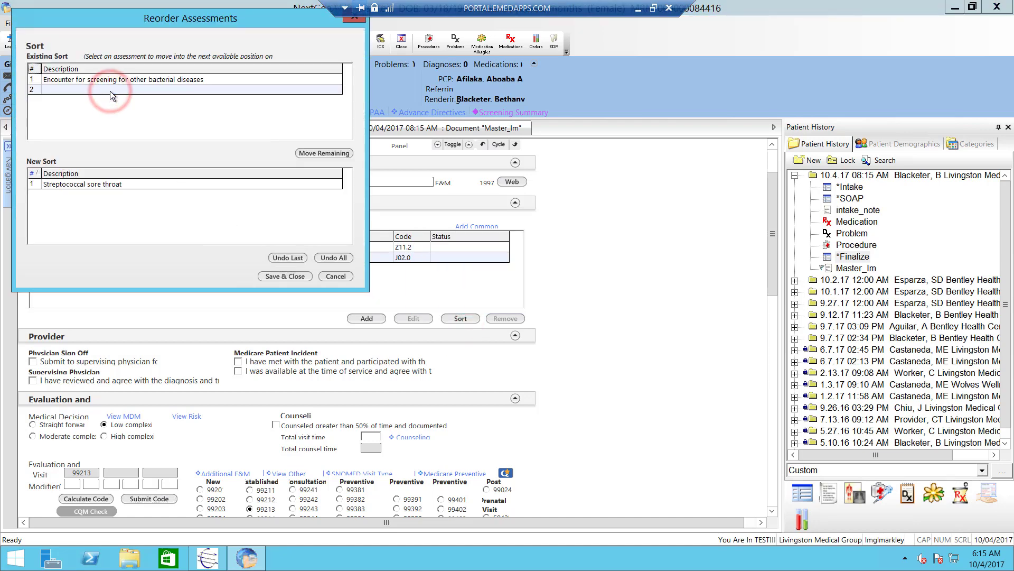
left_click(100, 81)
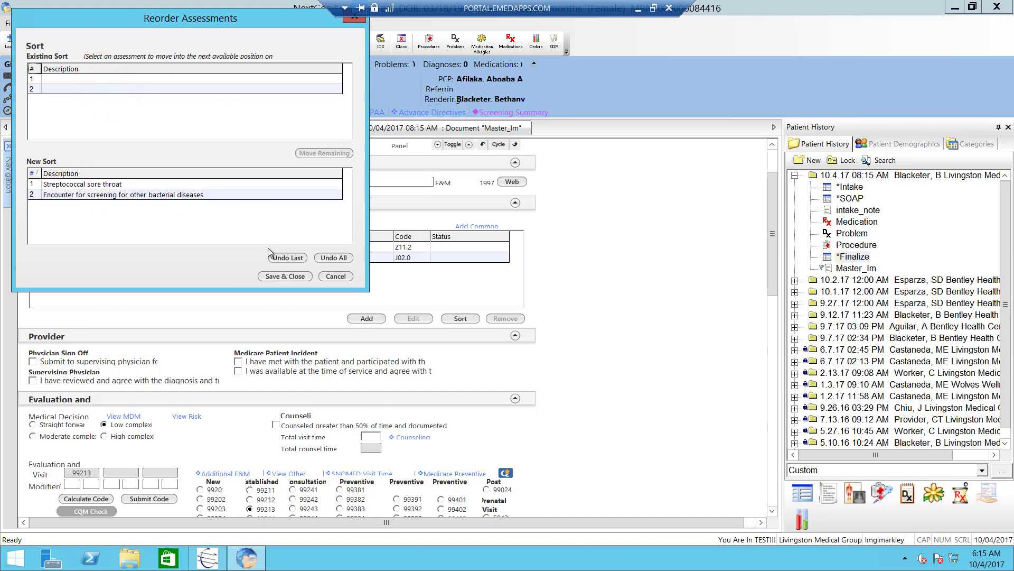
left_click(284, 276)
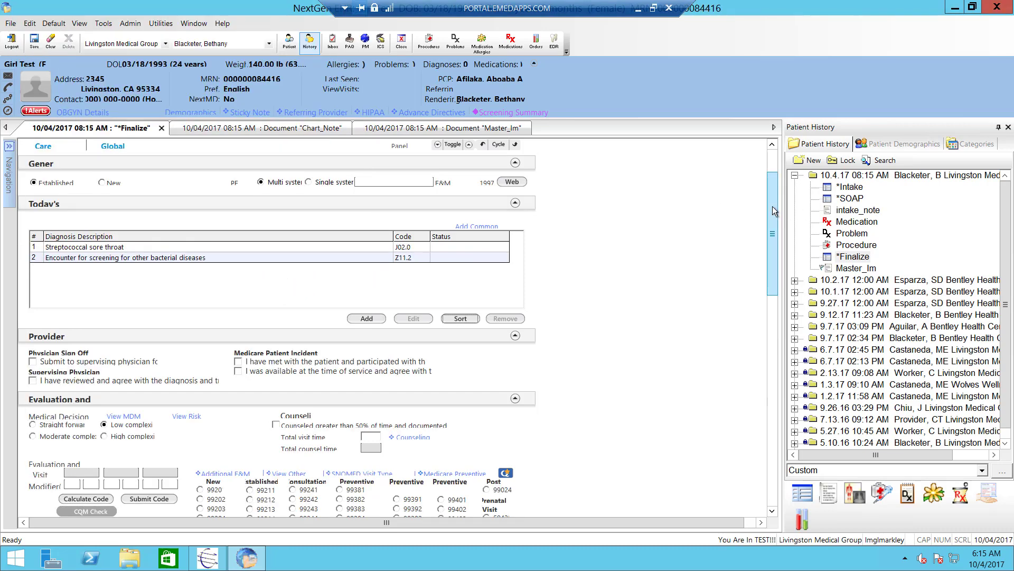
- Select established visit code 99213 and submit it, cancelling the replacement of the already open document
left_click_drag(771, 233, 771, 252)
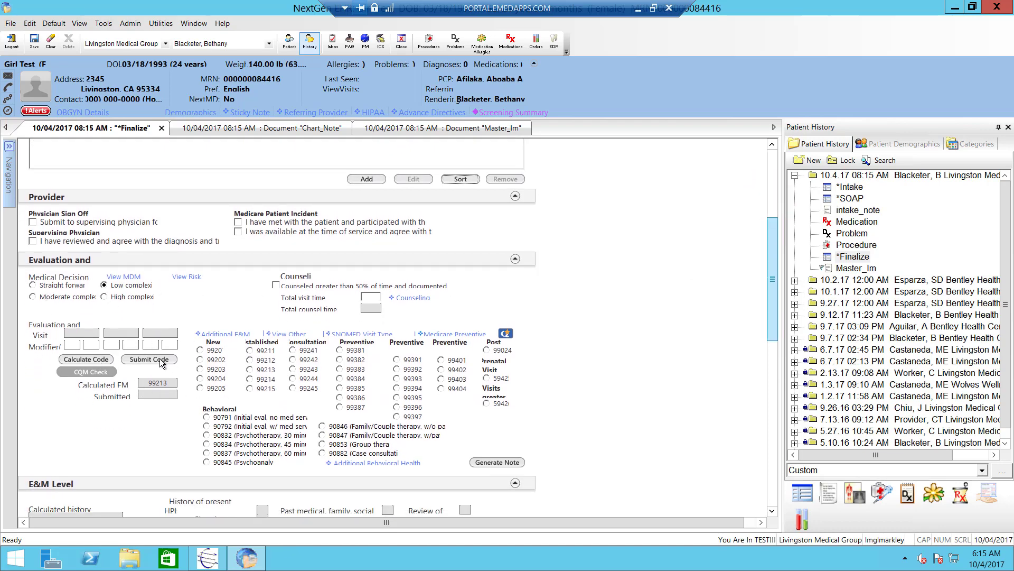
left_click(251, 370)
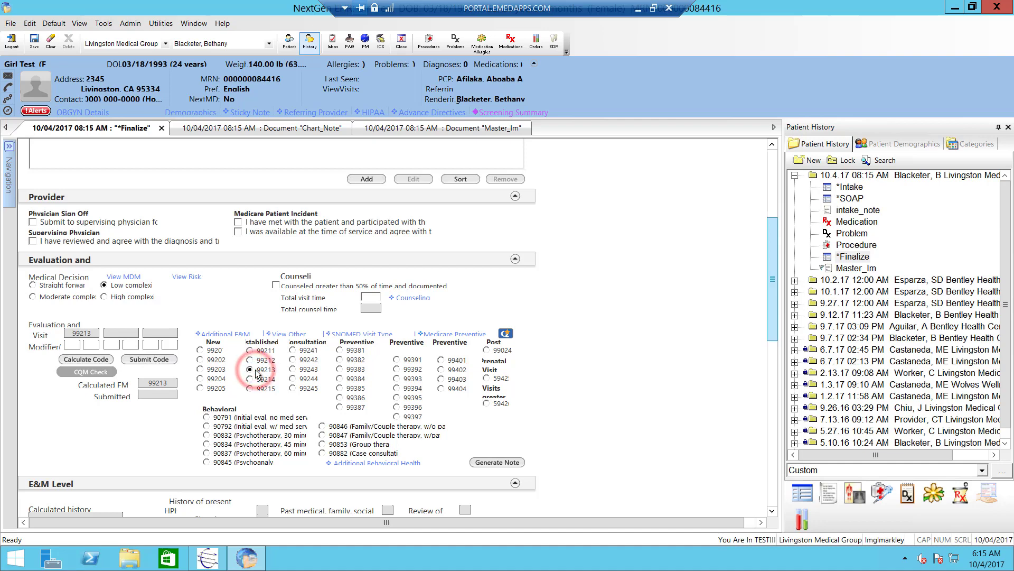
left_click(145, 362)
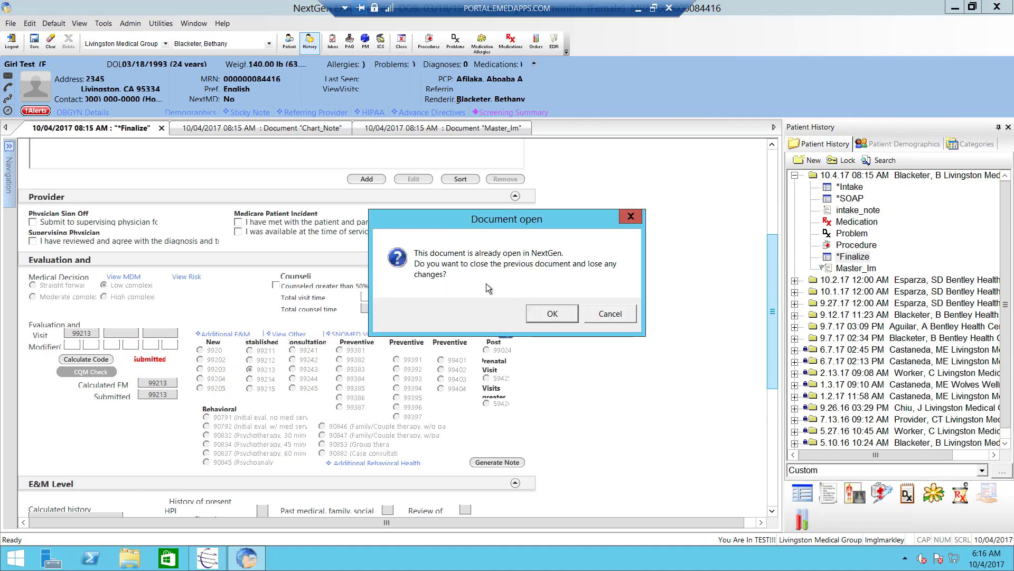
left_click(592, 312)
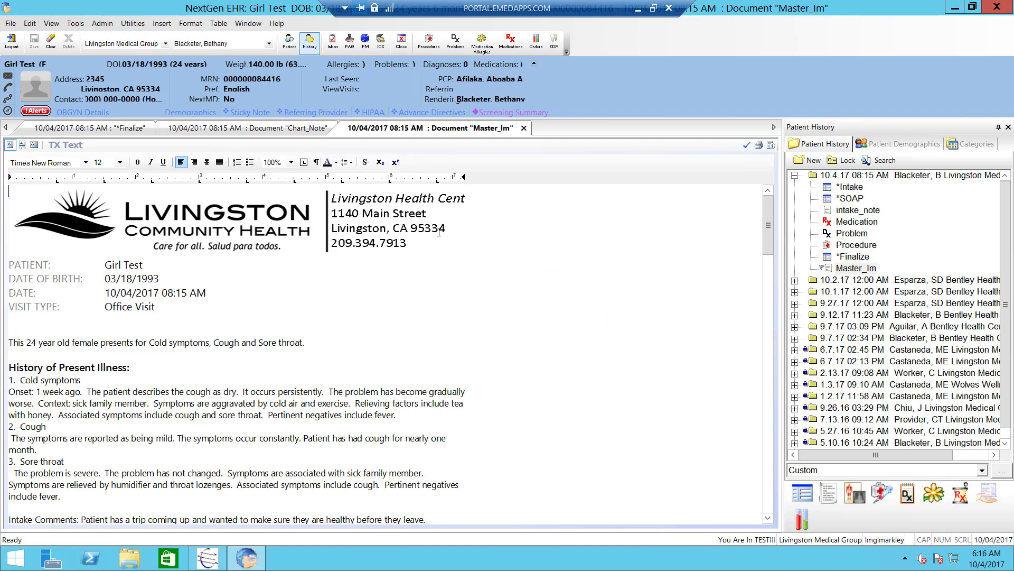
- Close the generated Chart_Note document and save its changes
left_click(240, 134)
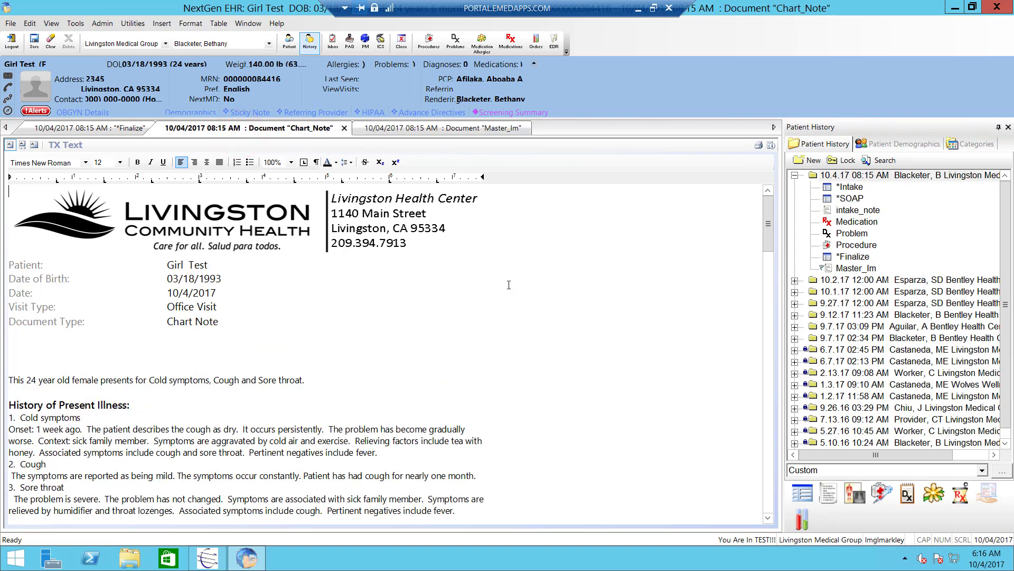
left_click(344, 128)
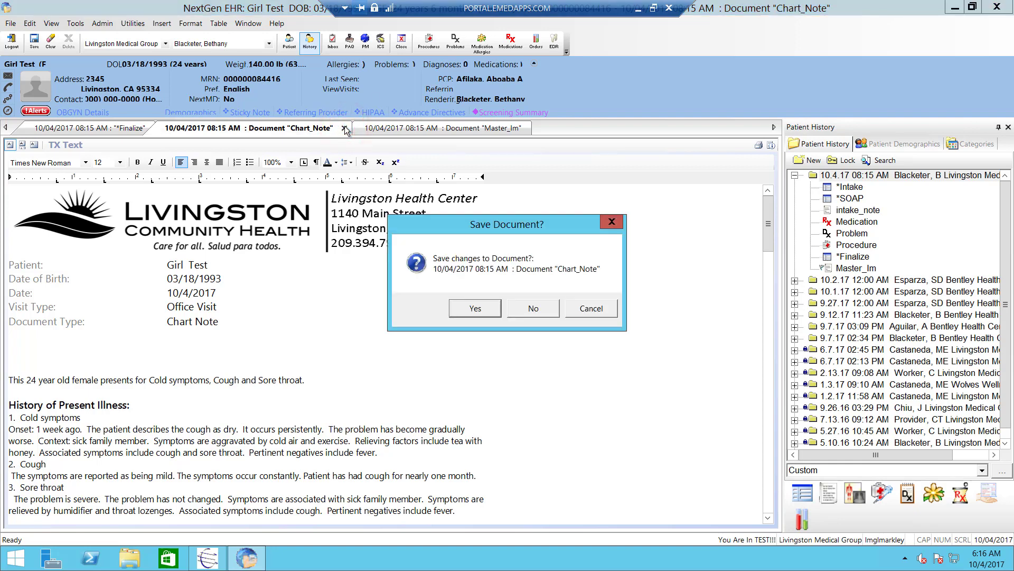
left_click(476, 310)
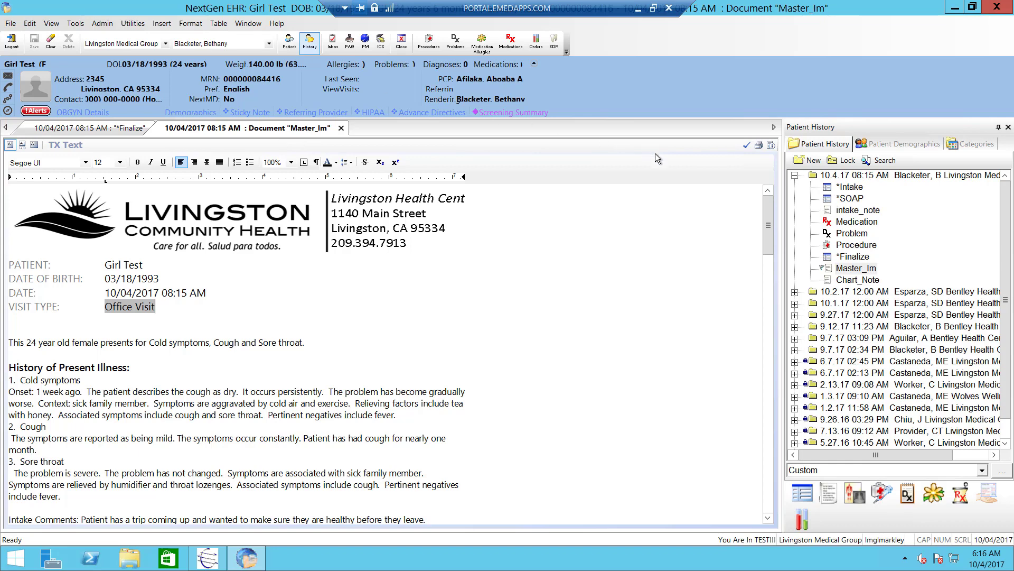
- Read through the Master_Im note from the history of present illness to the assessment, plan and medications added today
left_click_drag(767, 203, 766, 224)
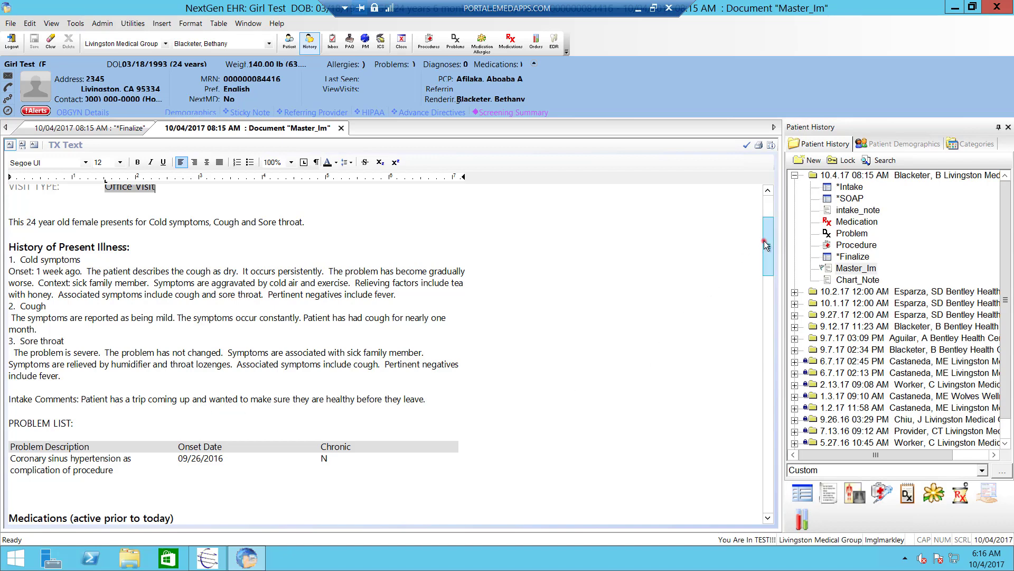
left_click_drag(765, 244, 761, 284)
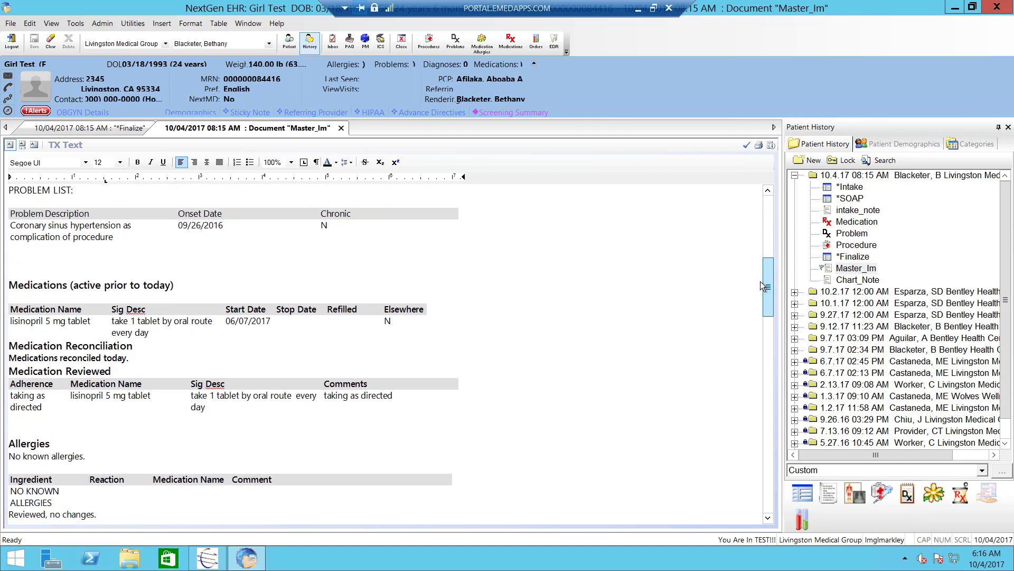
scroll(758, 293, "down", 3)
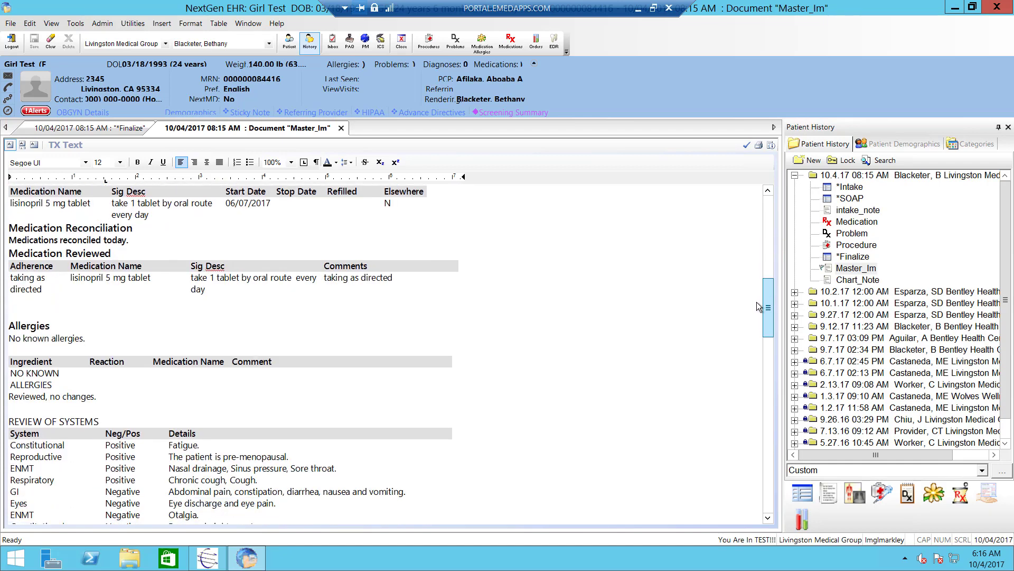
left_click_drag(756, 302, 753, 421)
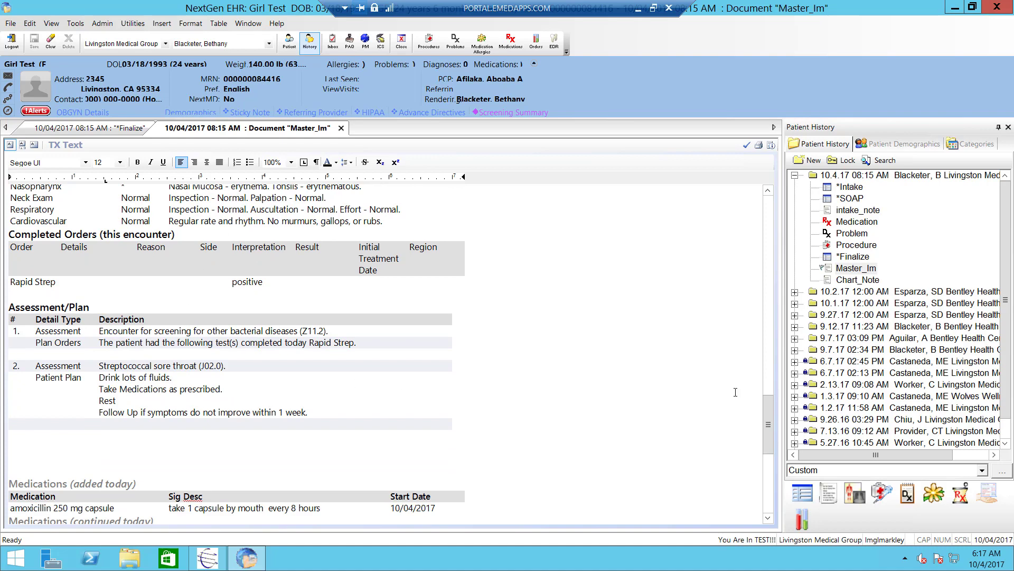
left_click(770, 421)
left_click_drag(769, 449, 769, 460)
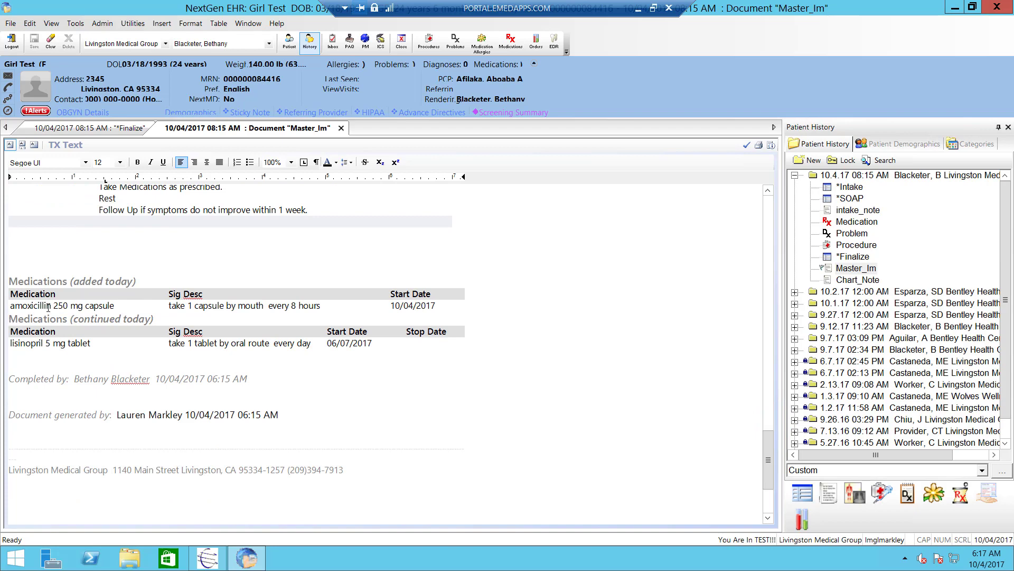
- Sign off the Master_Im document and check the electronic signature line at its end
left_click(767, 461)
left_click_drag(775, 423, 765, 200)
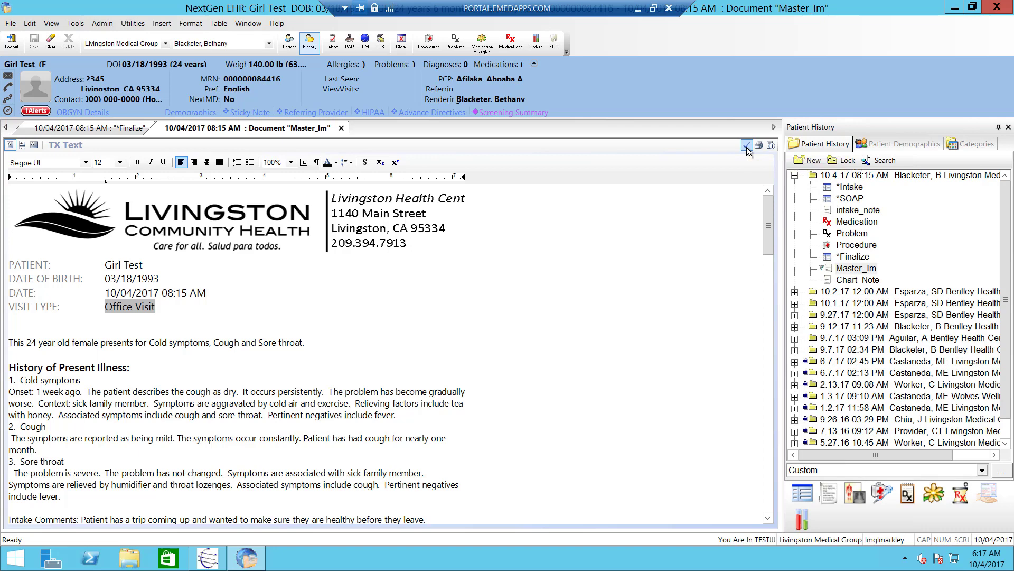
left_click(747, 147)
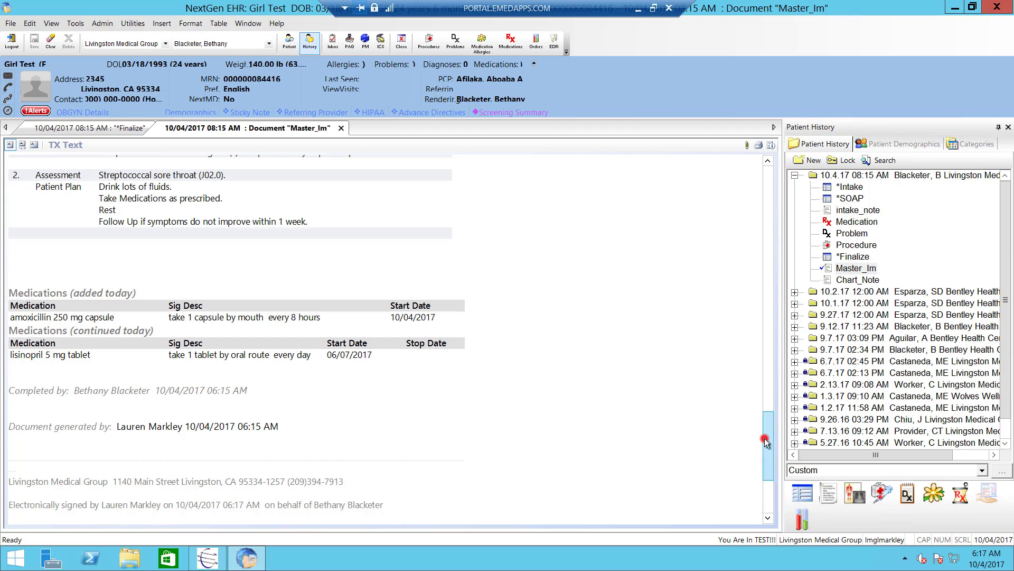
left_click_drag(765, 439, 772, 171)
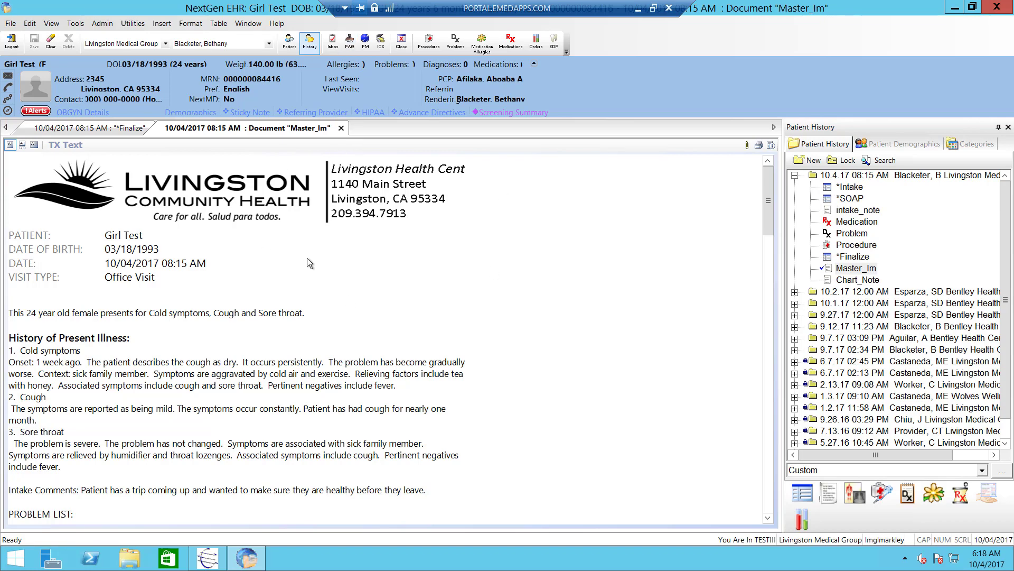
- Close the Master_Im document and the Finalize template, saving the Finalize changes, and close the patient's chart
left_click(342, 130)
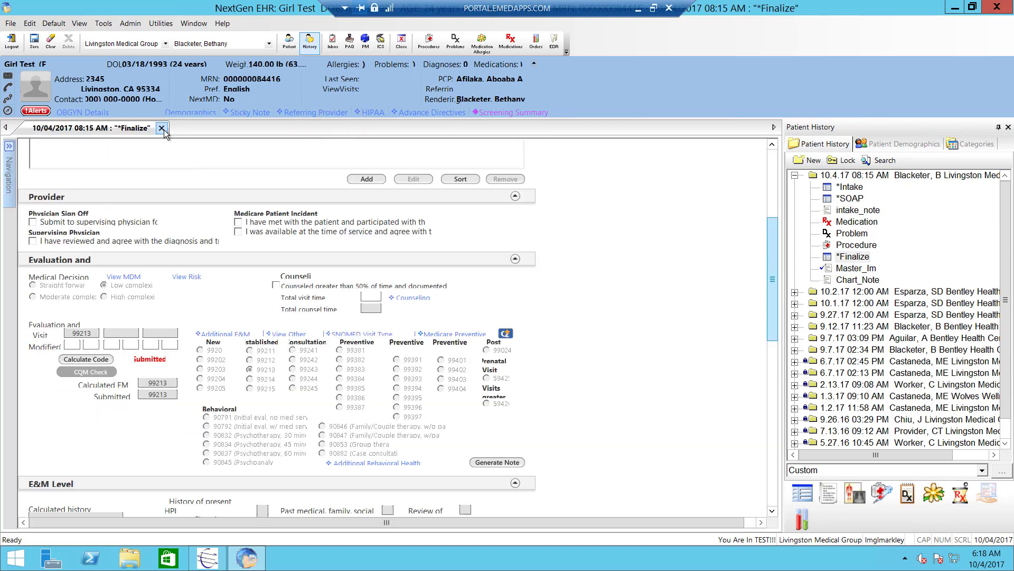
left_click(162, 129)
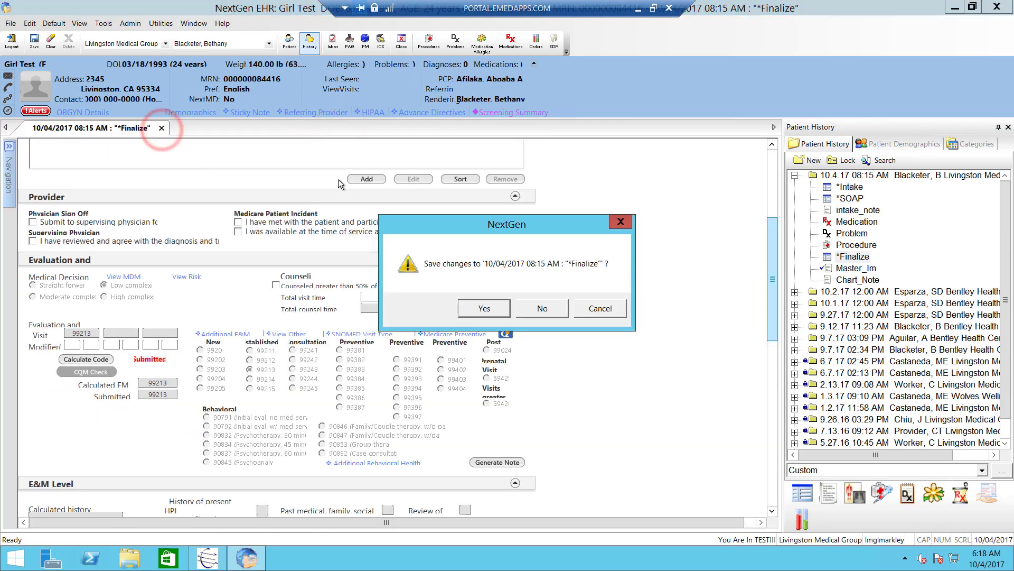
left_click(490, 309)
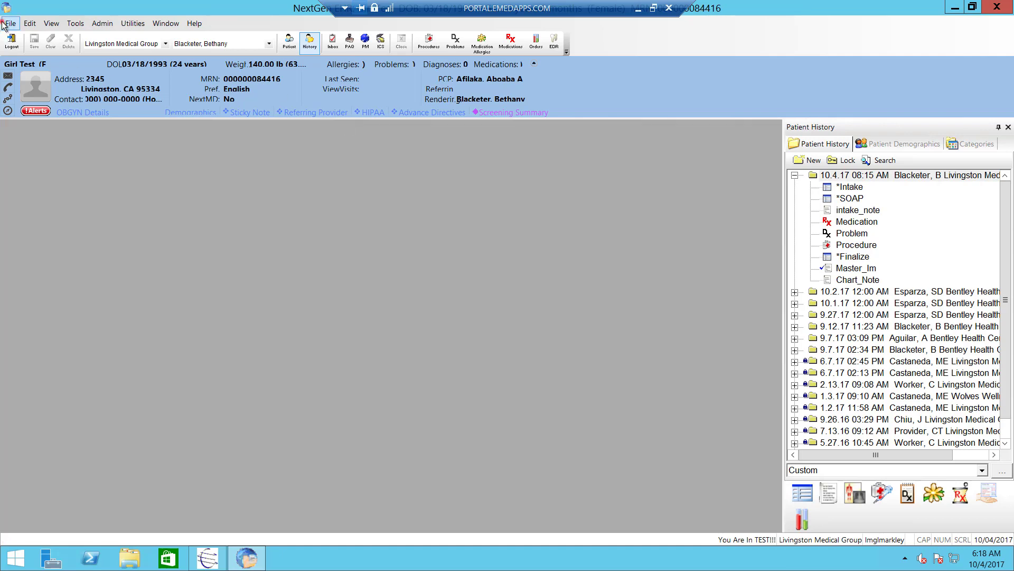
left_click(5, 24)
left_click(38, 82)
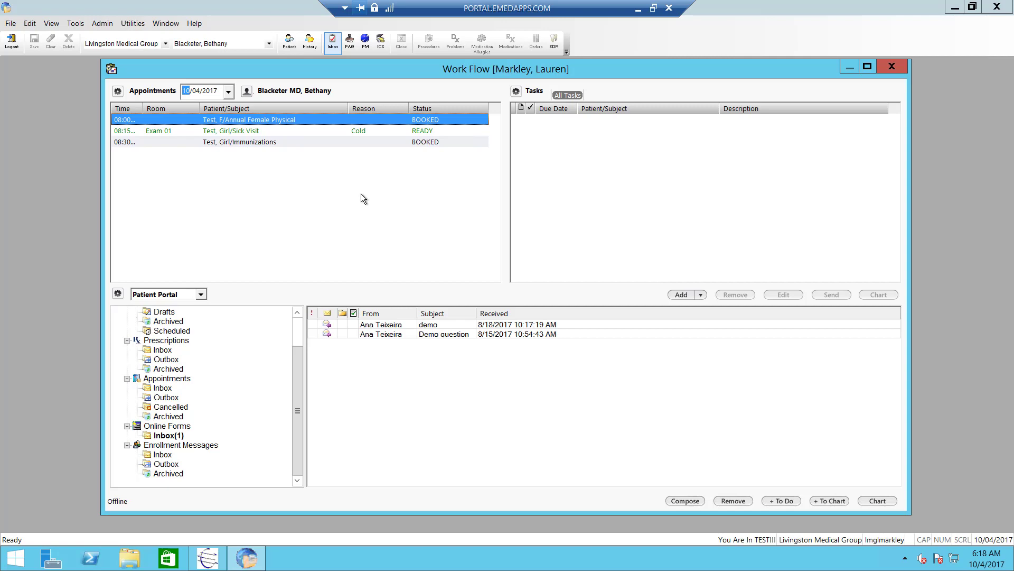
- Change the status of the 08:15 sick visit appointment to Completed and update the appointment record
left_click(360, 191)
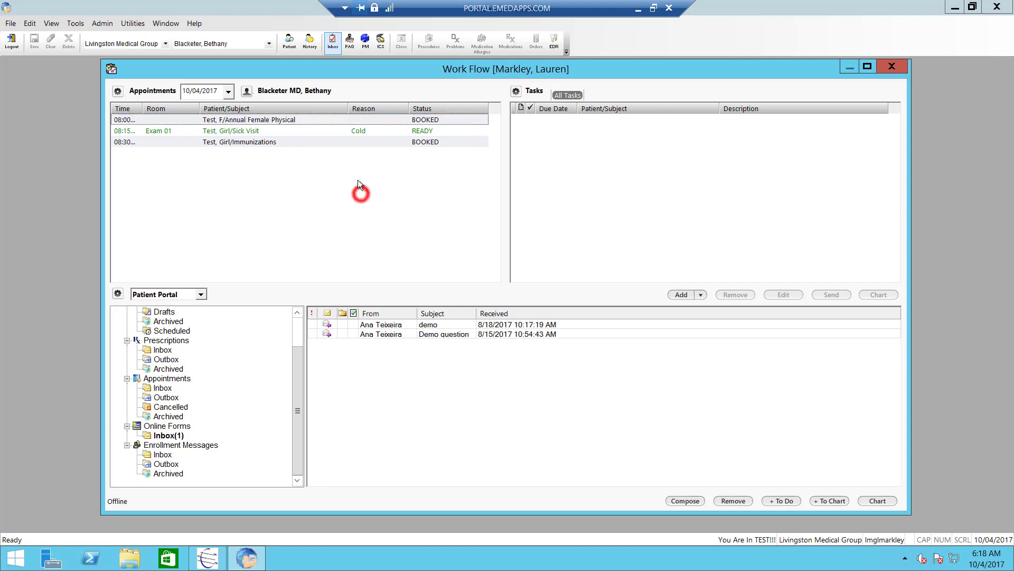
left_click(350, 131)
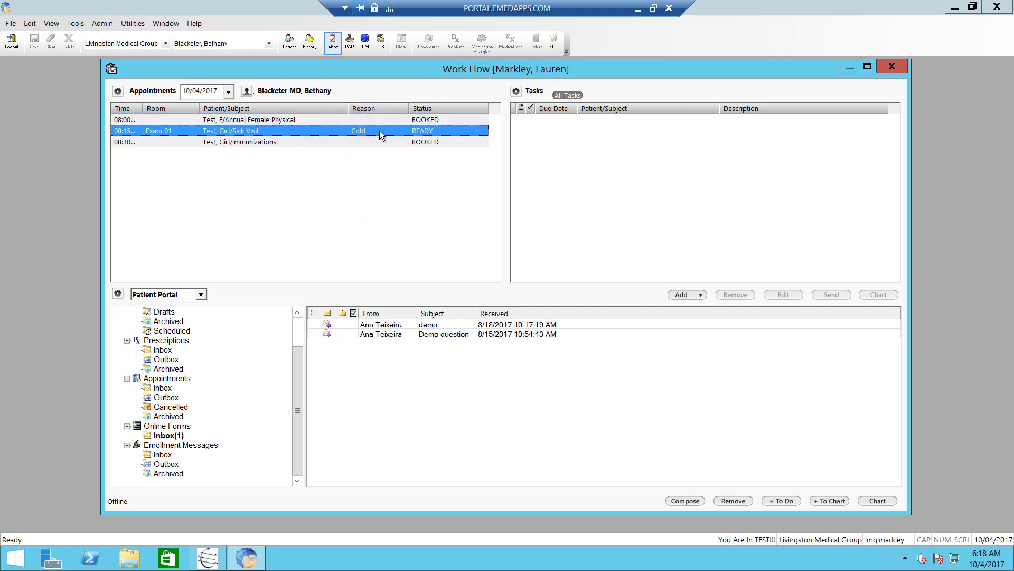
right_click(379, 131)
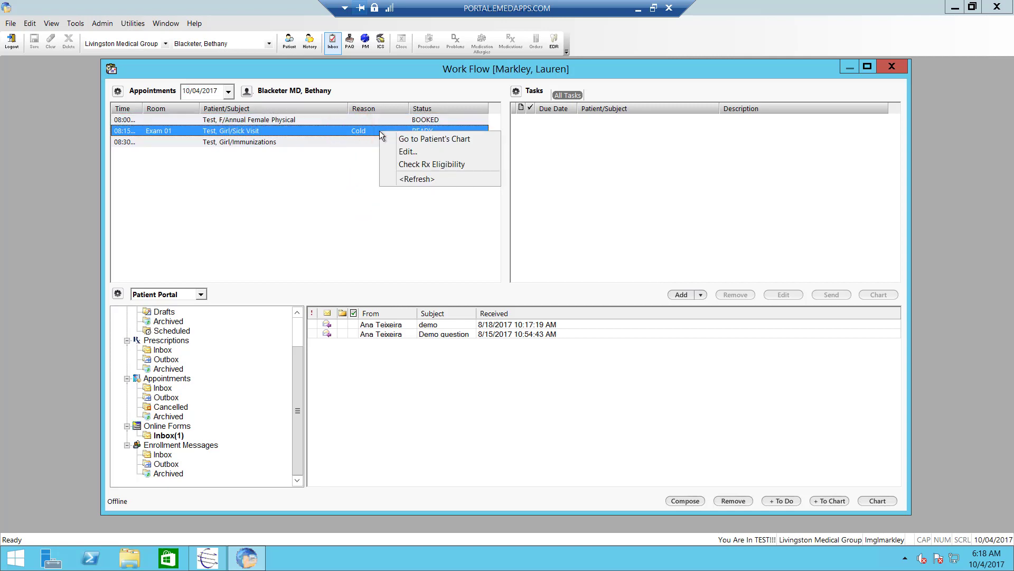
left_click(409, 152)
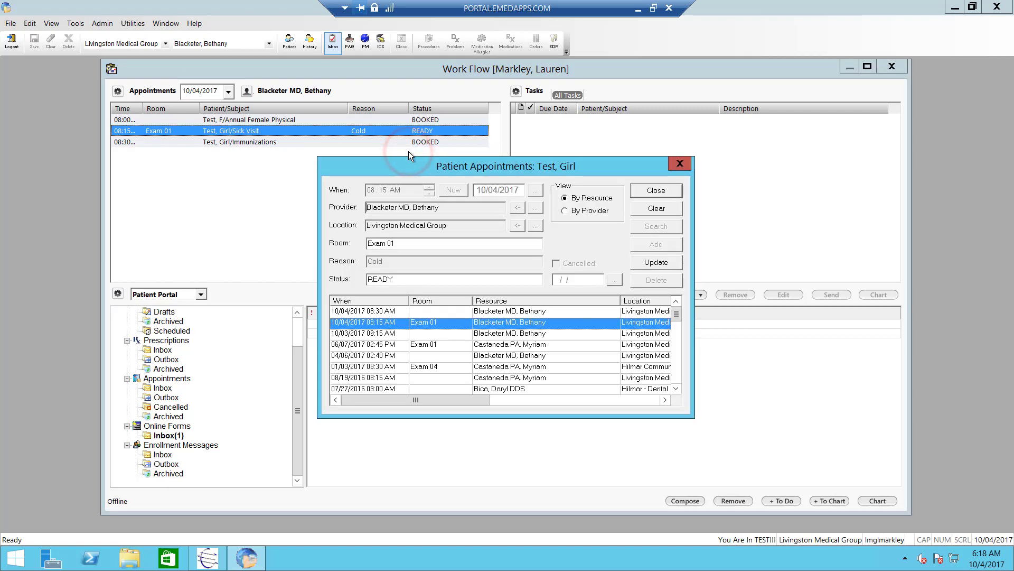
double_click(396, 279)
type("Che")
key("BackSpace")
key("BackSpace")
type("ompleted")
left_click(655, 259)
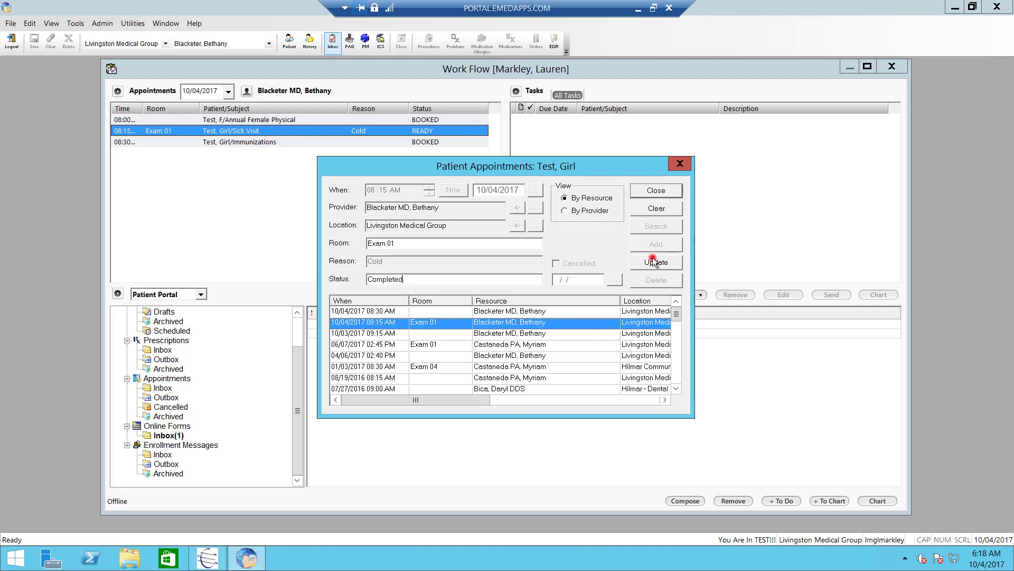
left_click(645, 194)
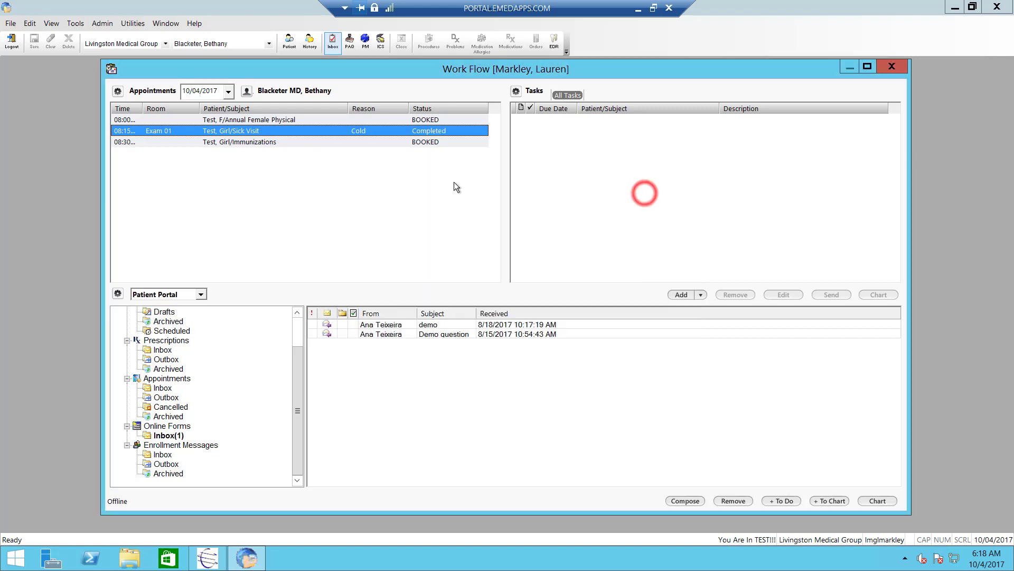
left_click(348, 160)
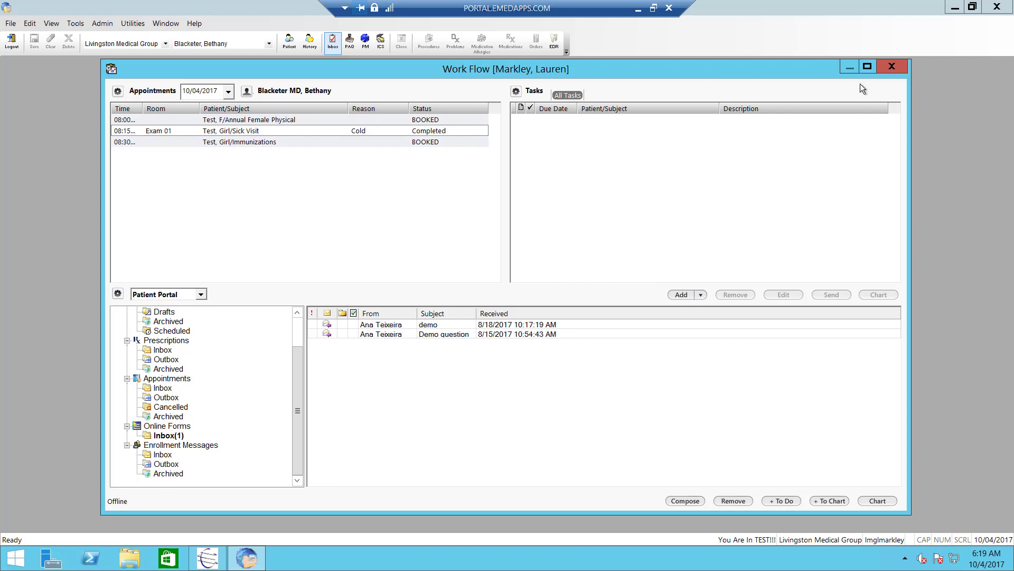
- Close the Work Flow window, look up test patients by last name and open the chart of the third match
left_click(895, 65)
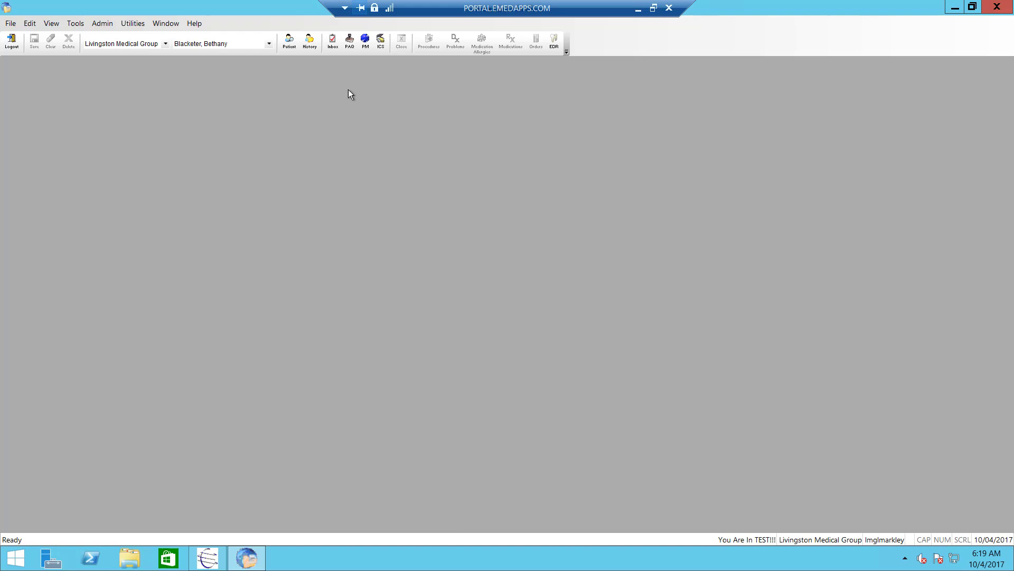
left_click(290, 46)
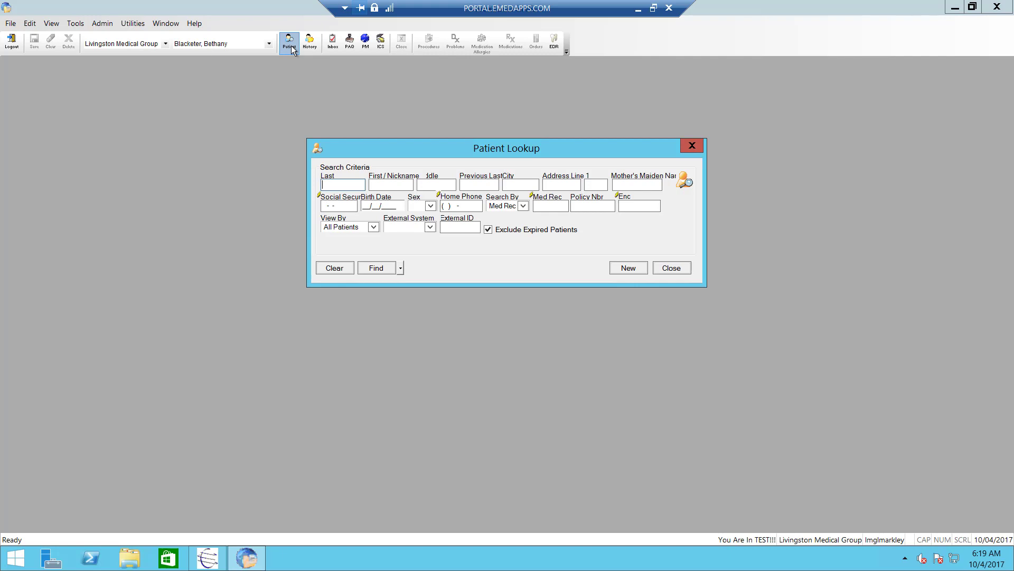
type("Test")
key("Return")
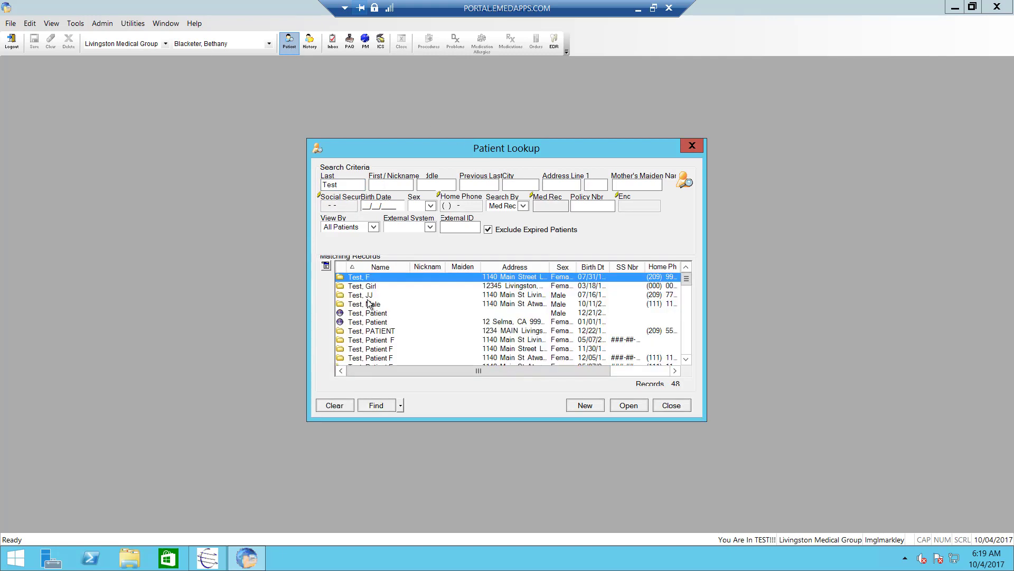
left_click(368, 295)
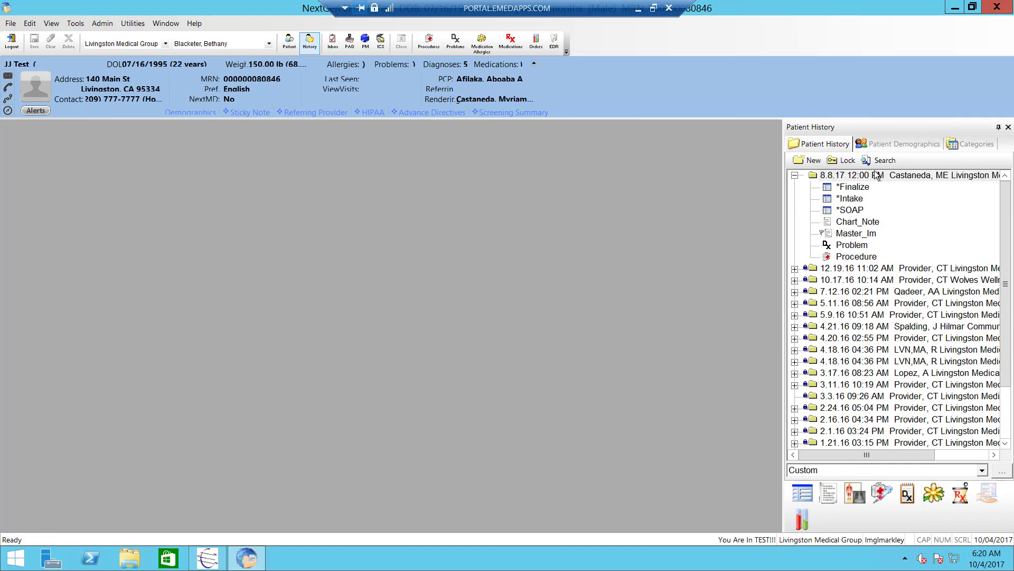
- Create a new encounter for today in the patient's history
left_click(842, 178)
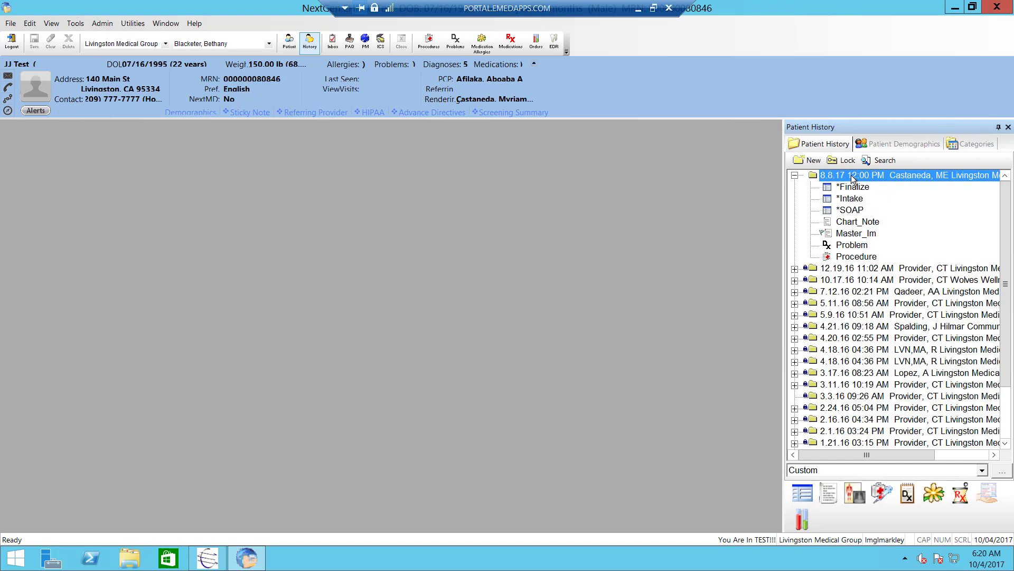
left_click(811, 163)
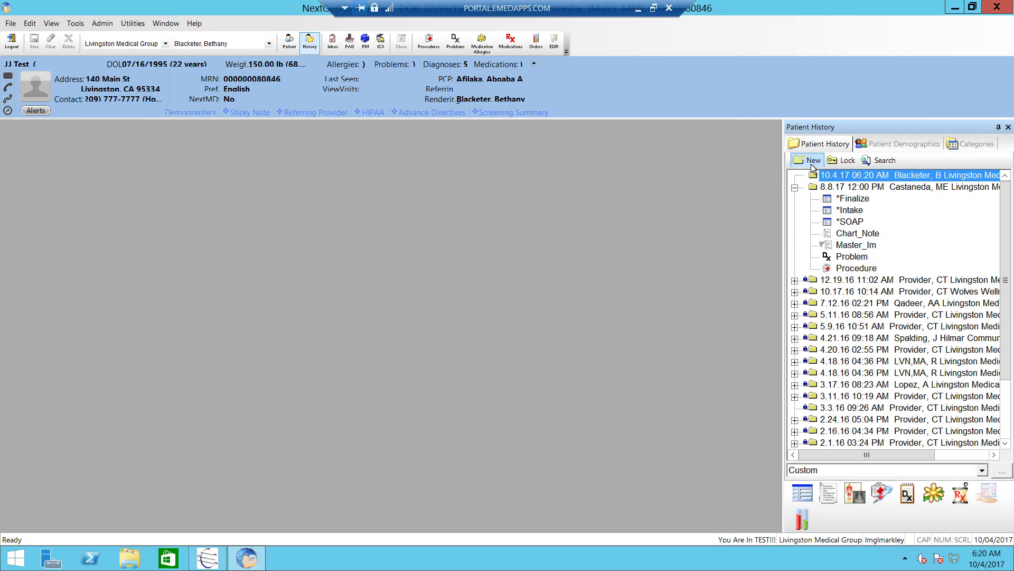
left_click(840, 180)
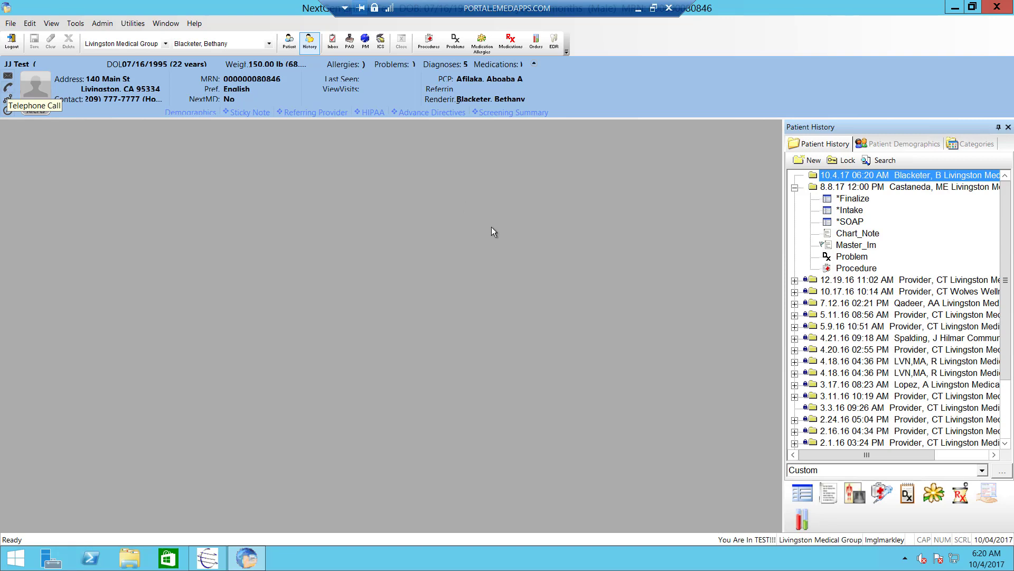
- Add the Telephone Communications template to the new encounter, with specialty Family Practice and visit type Patient Communication
left_click(802, 492)
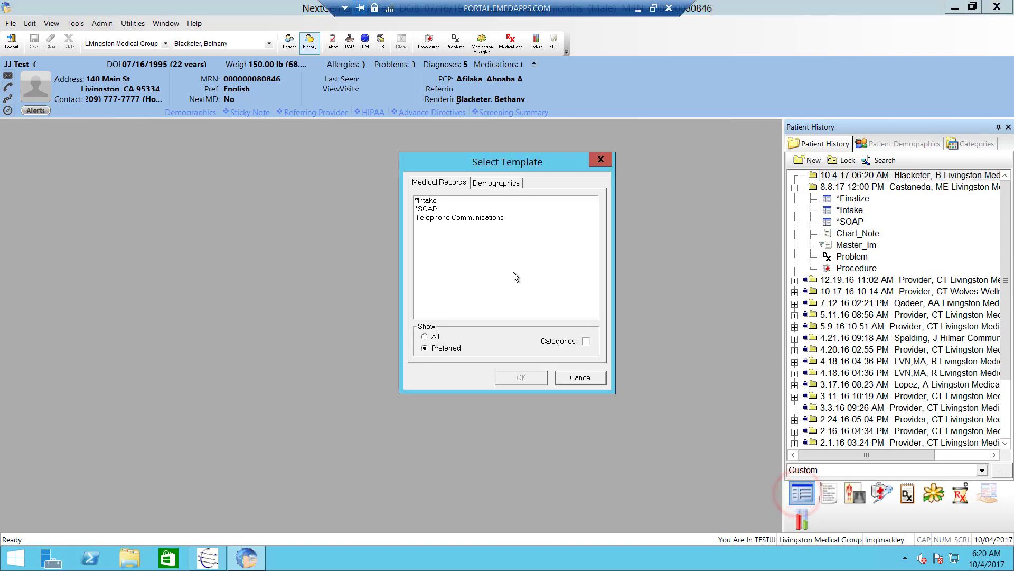
left_click(464, 218)
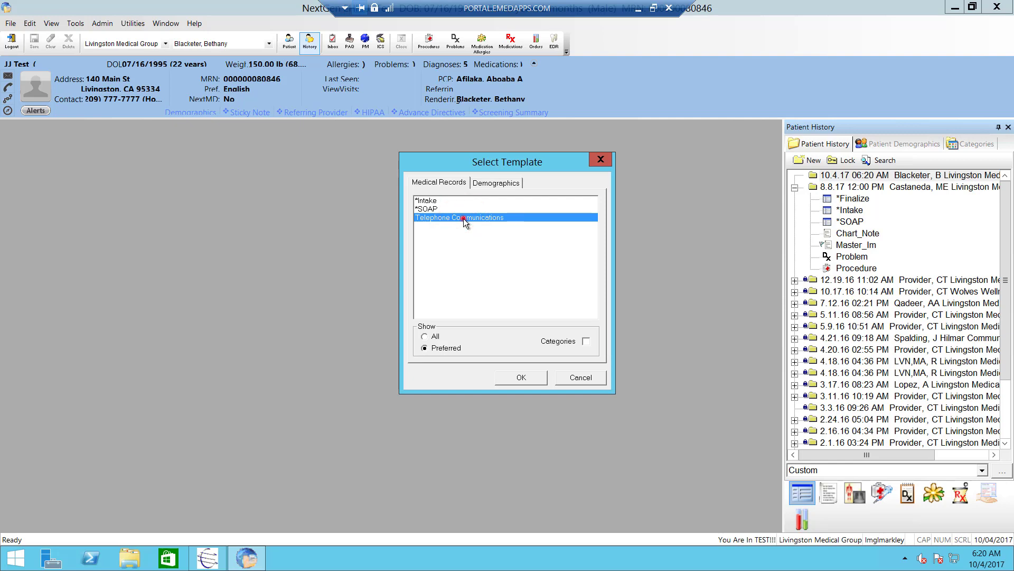
double_click(464, 217)
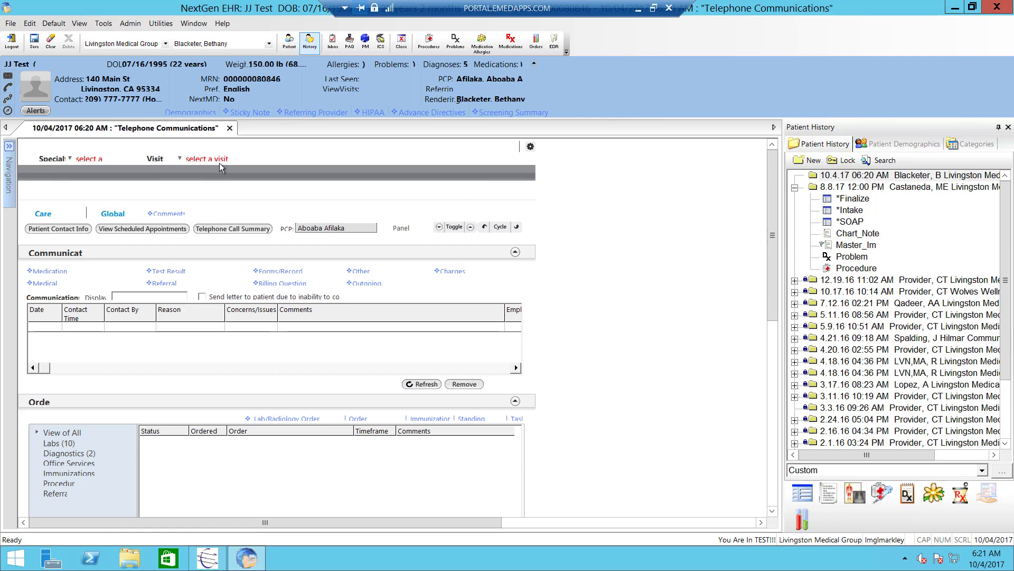
left_click(91, 159)
double_click(355, 218)
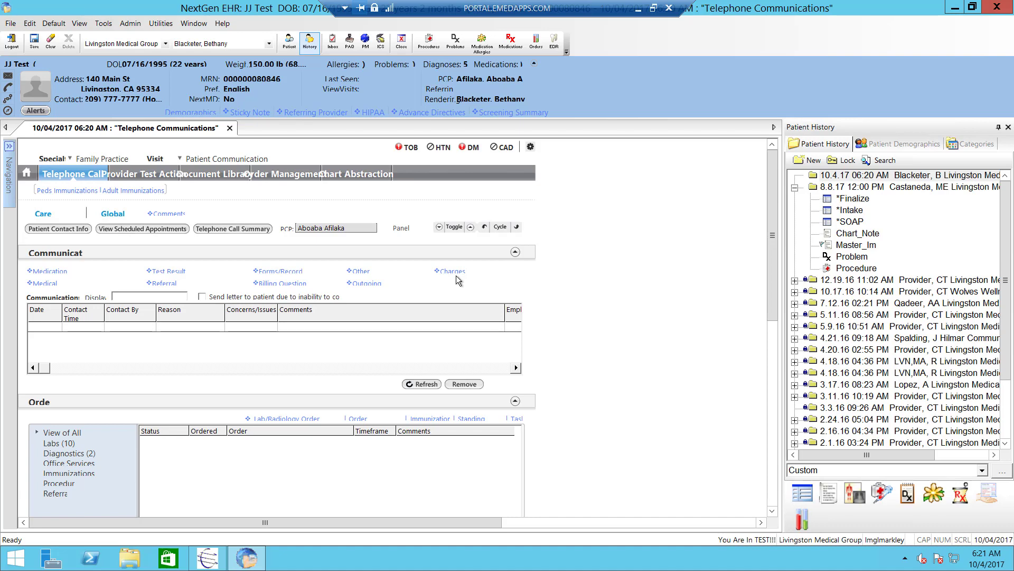
- Start a medical question communication with contact type Incoming call and mark the patient as the person spoken to
left_click(51, 286)
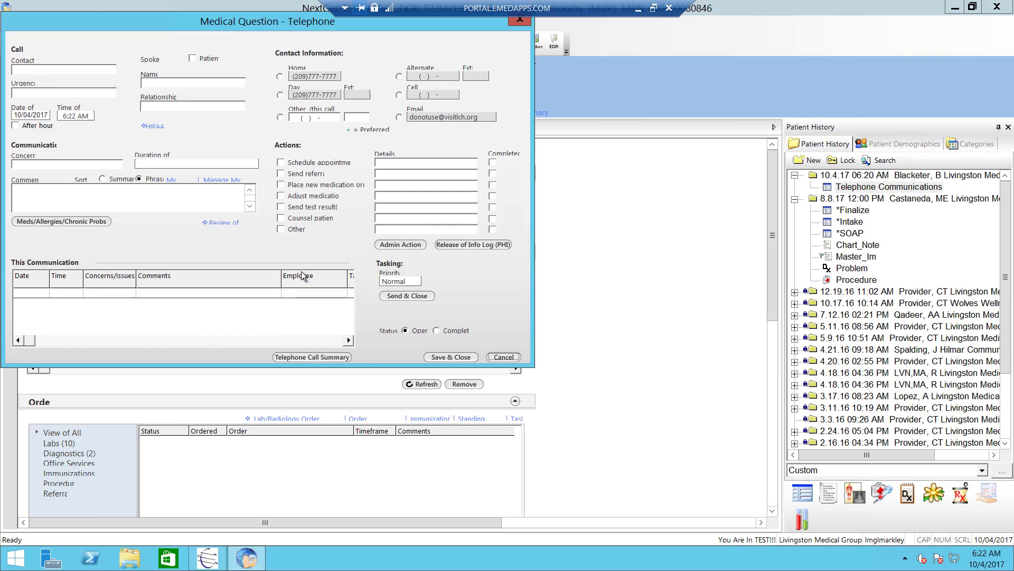
left_click(45, 69)
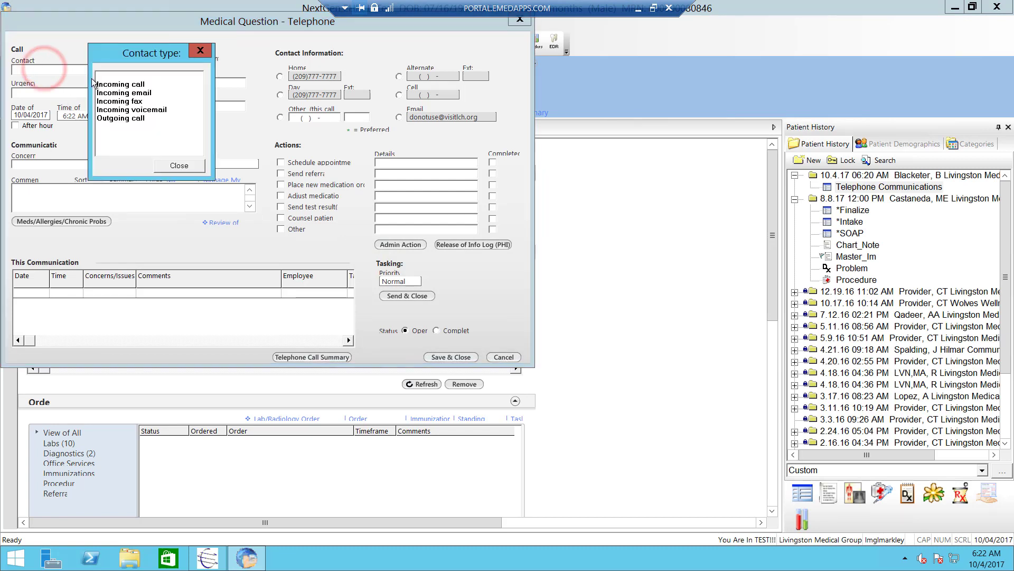
left_click(106, 85)
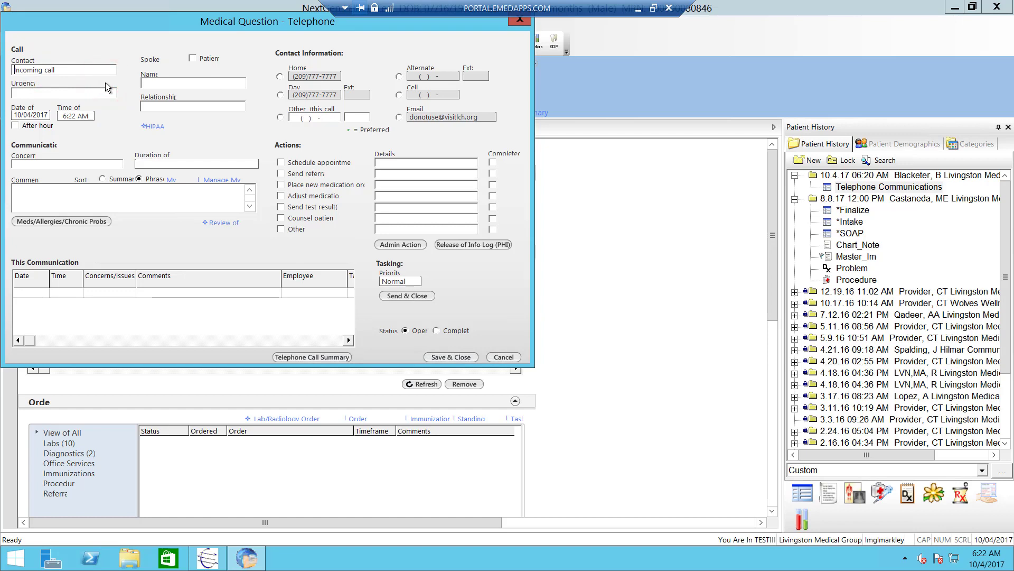
left_click(192, 58)
- Enter medications as a free-text concern for the call, dismissing the predefined complaint list
left_click(30, 165)
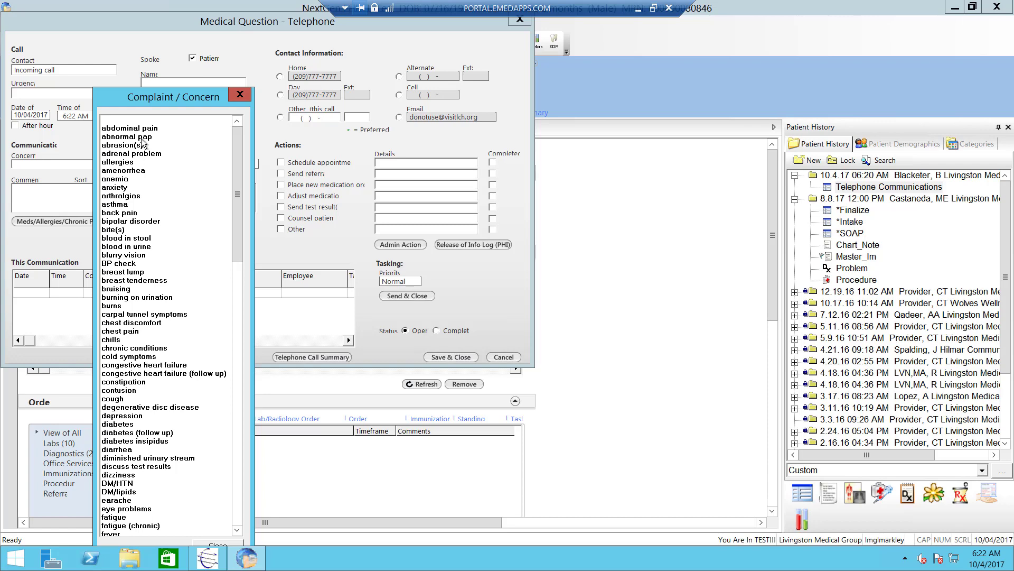
left_click(242, 94)
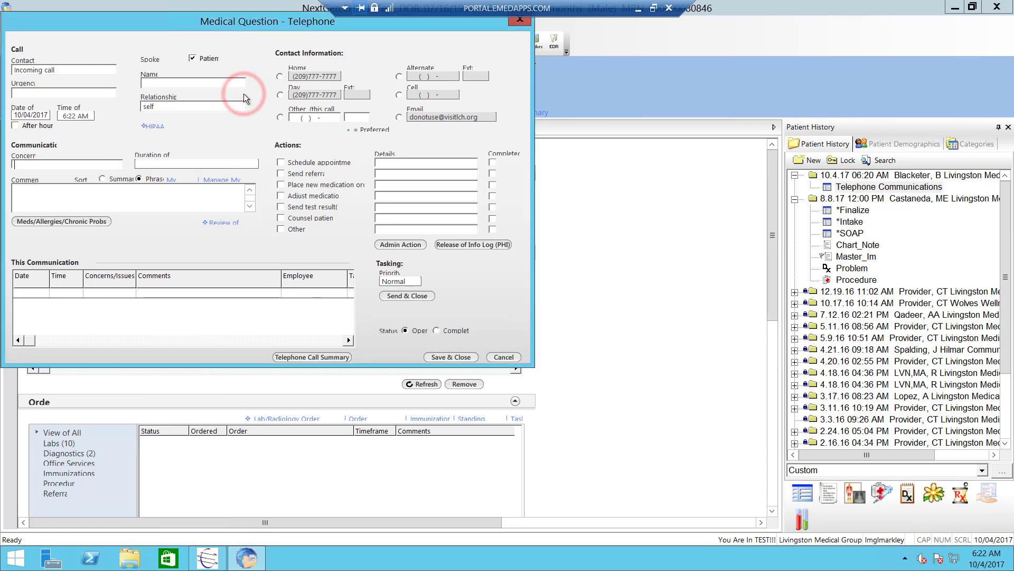
type("medications")
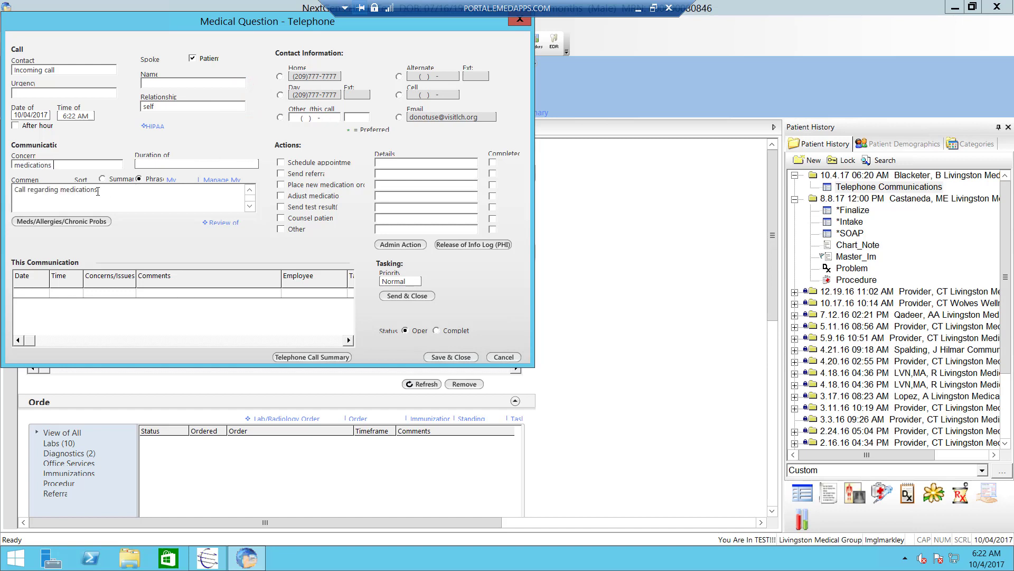
- Complete the communication concern as "medications making pt dizzy" and set its duration to 1 Week
type("making pt dizzy")
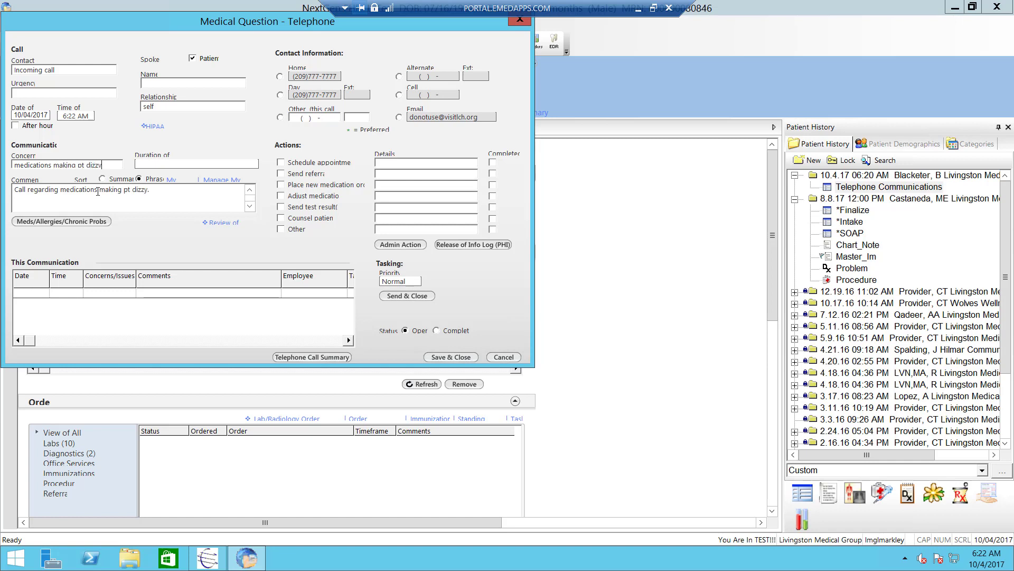
left_click(159, 164)
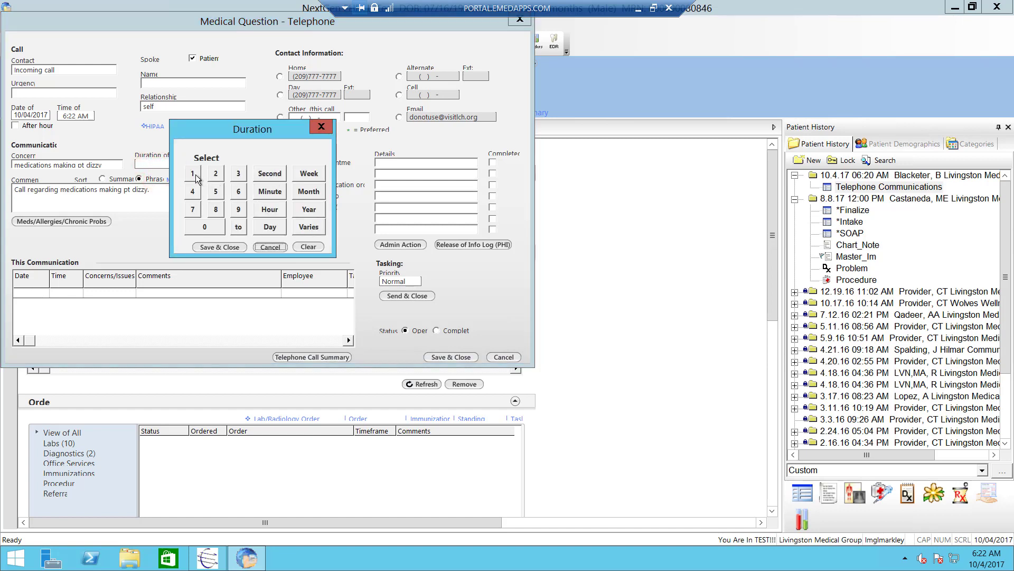
left_click(193, 174)
left_click(309, 176)
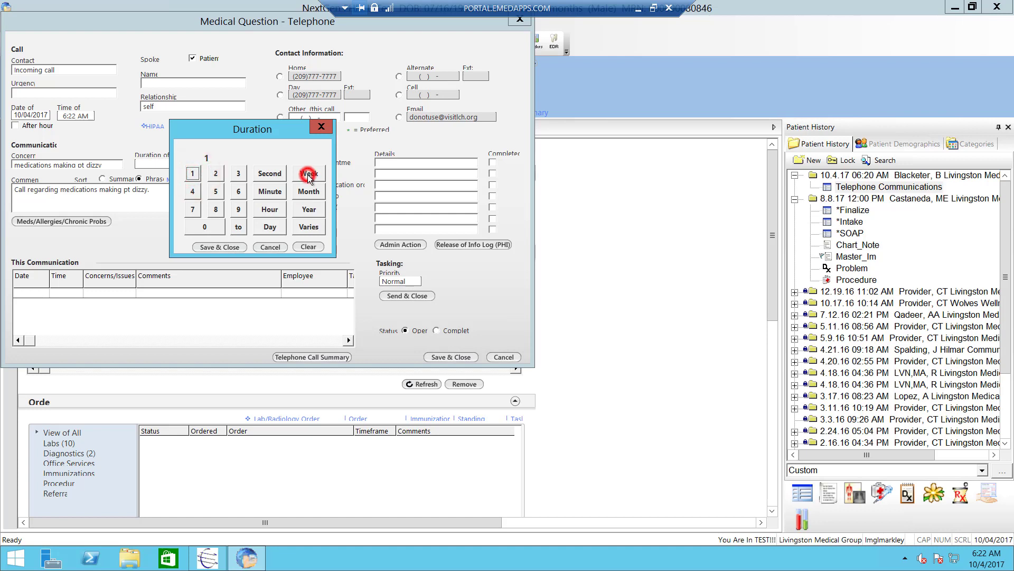
left_click(234, 247)
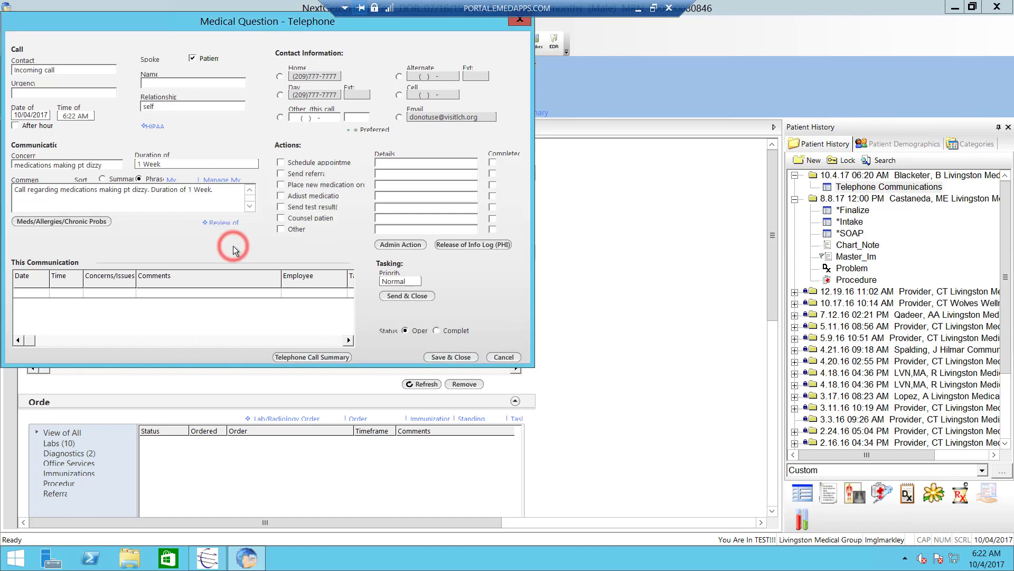
- Add to the comments: "New medication is making patient feel sick. Please call patient and advise what to do."
left_click(232, 189)
type("New")
type(" medication ")
type("is maki")
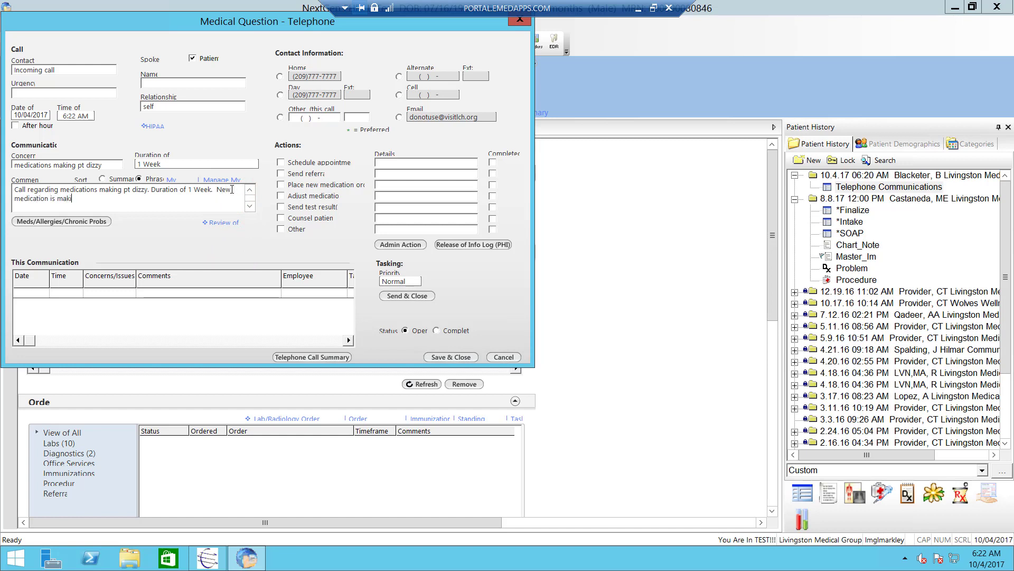
type("ng patient feel sick.  Plea")
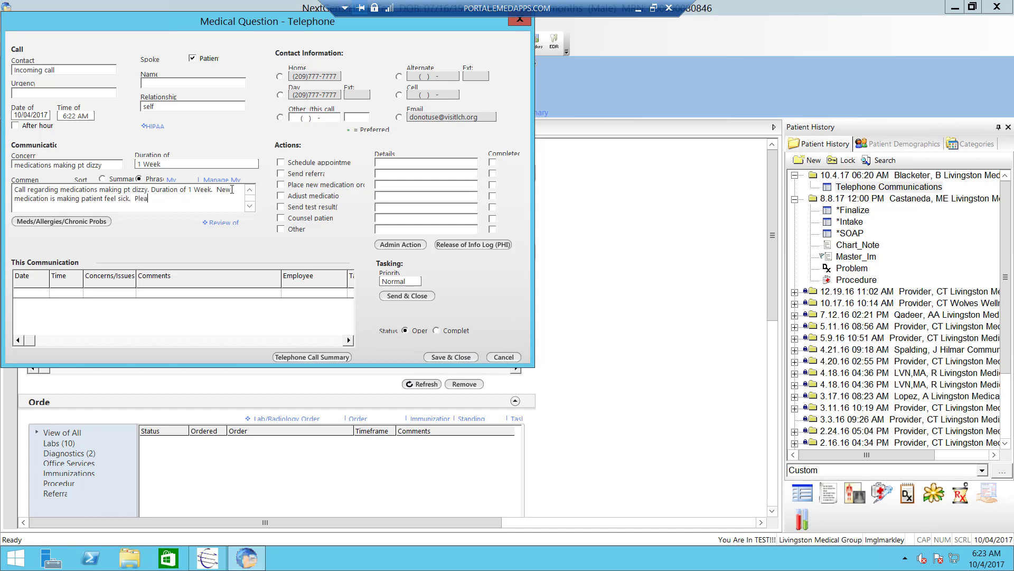
type("se call patient and advise what to do.")
- Send the communication without adding a task recipient, declining to put the task on your own To Do list
left_click(416, 296)
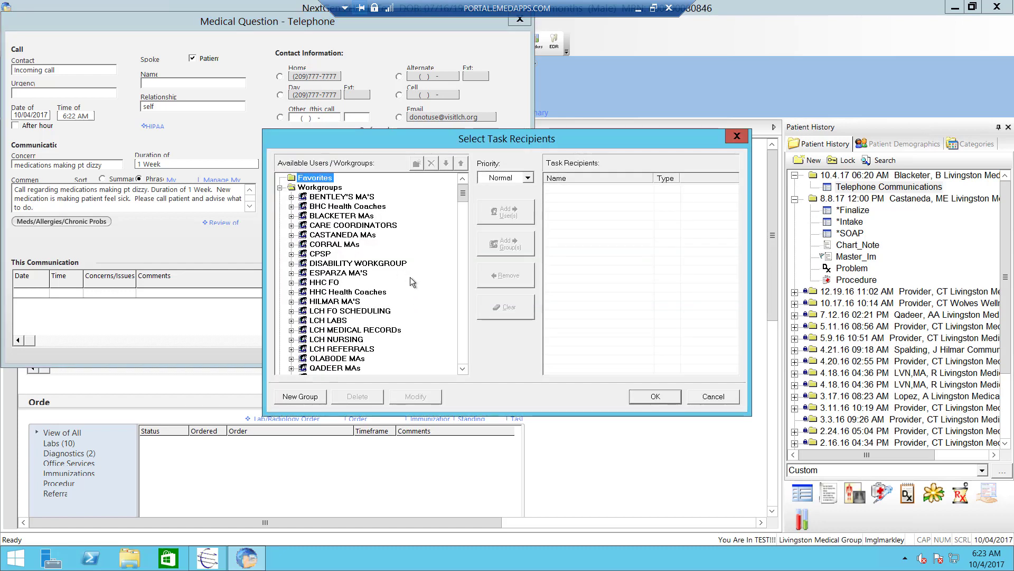
left_click(460, 306)
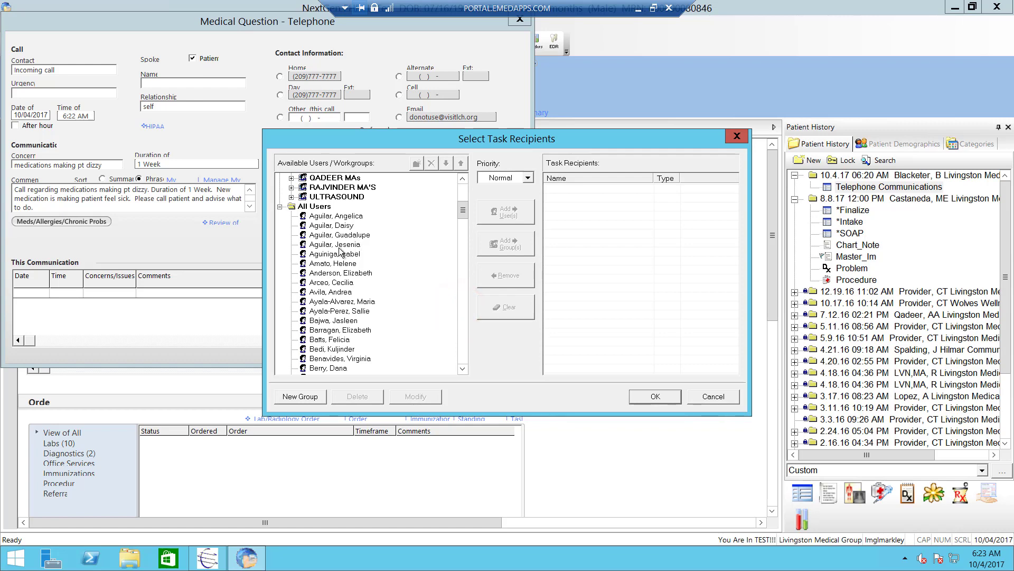
left_click(339, 247)
type("bo")
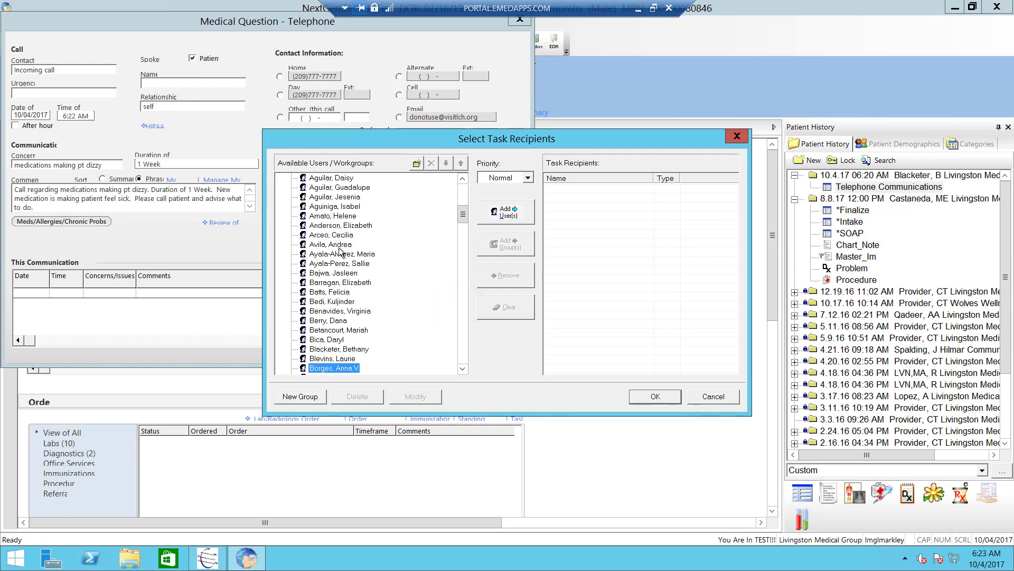
key("Return")
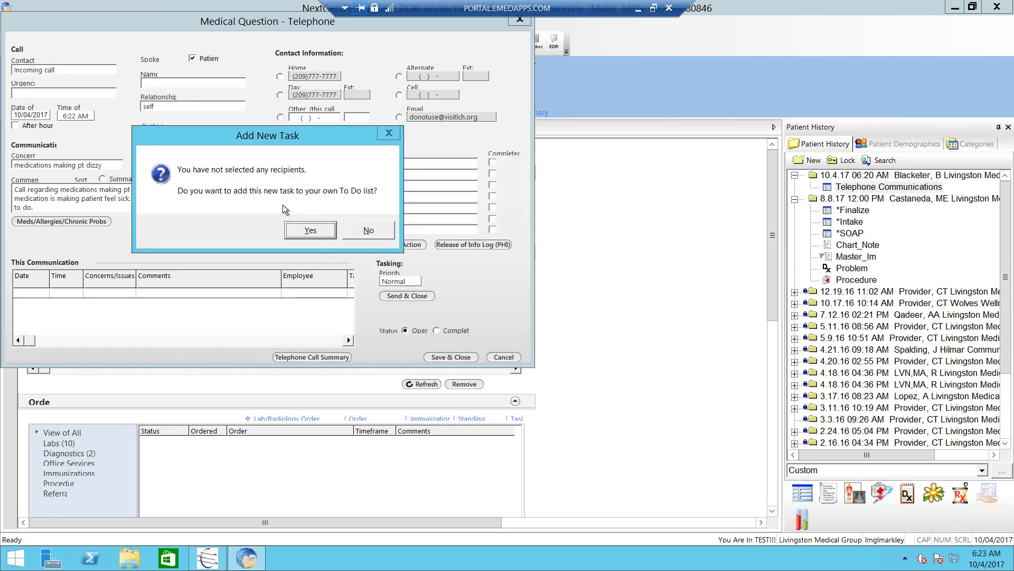
left_click(360, 230)
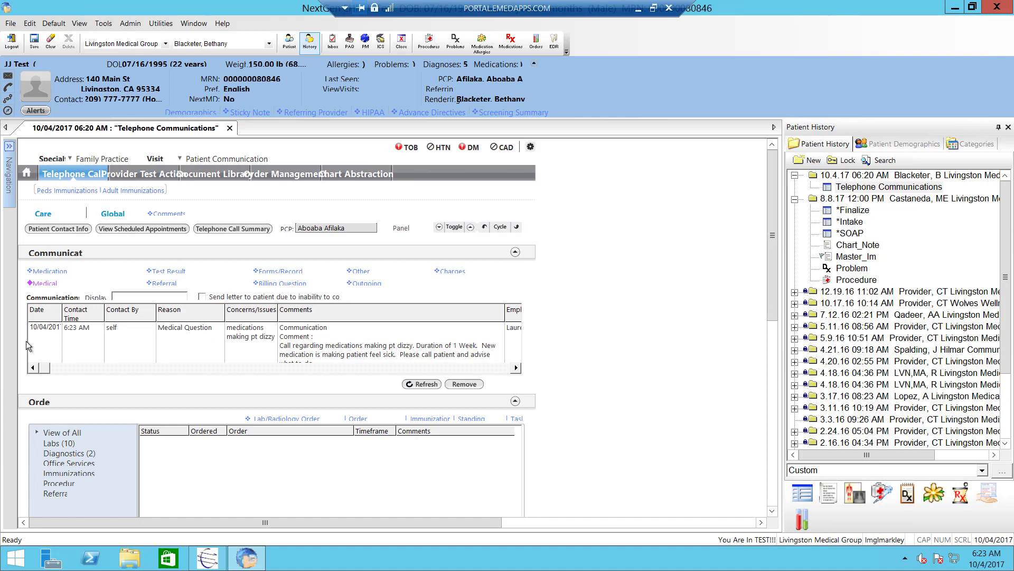
- Check the task inbox, and resend the medical question as a task to your own To Do list
left_click(332, 48)
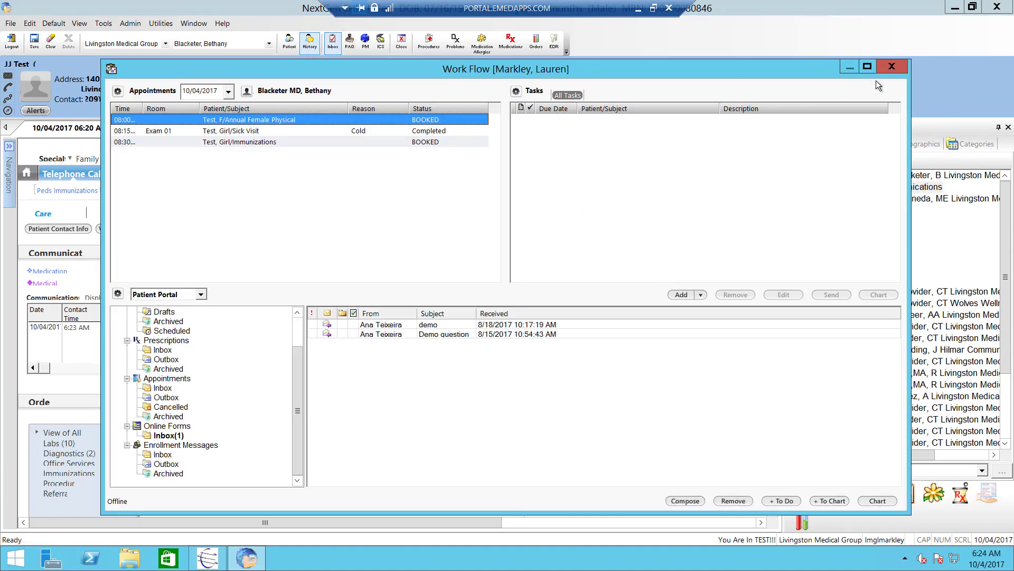
left_click(892, 68)
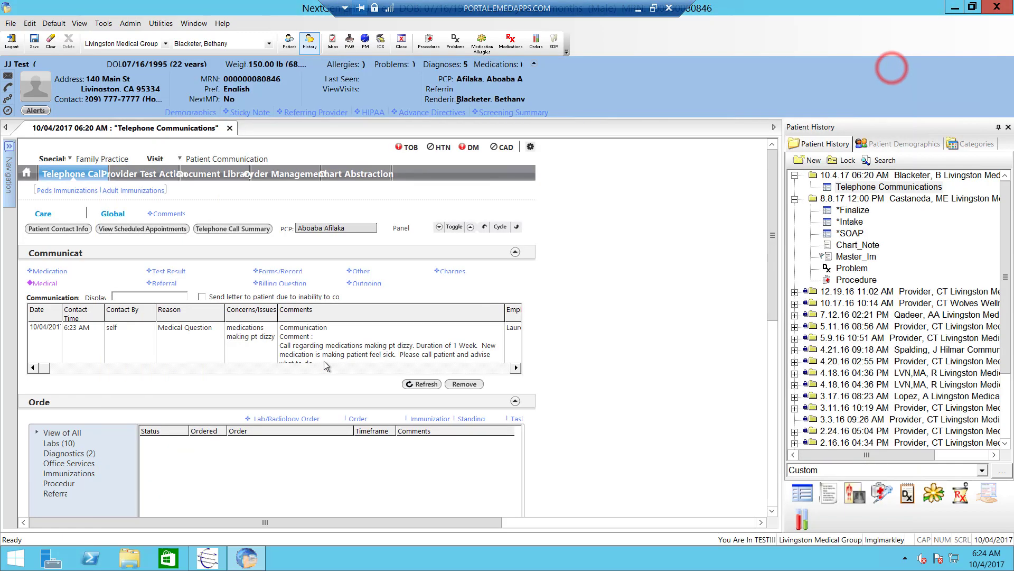
left_click(422, 353)
left_click(41, 284)
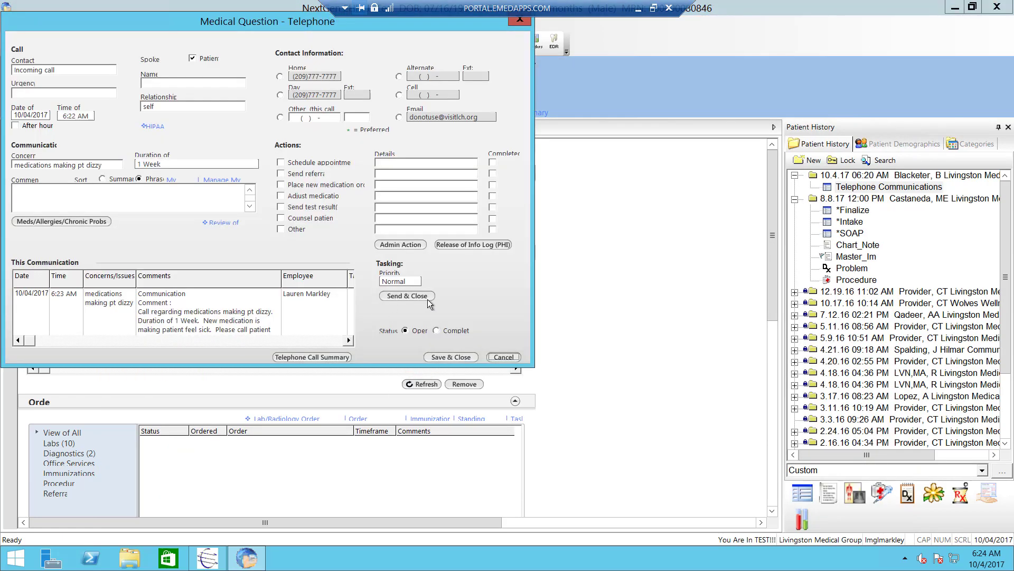
left_click(423, 297)
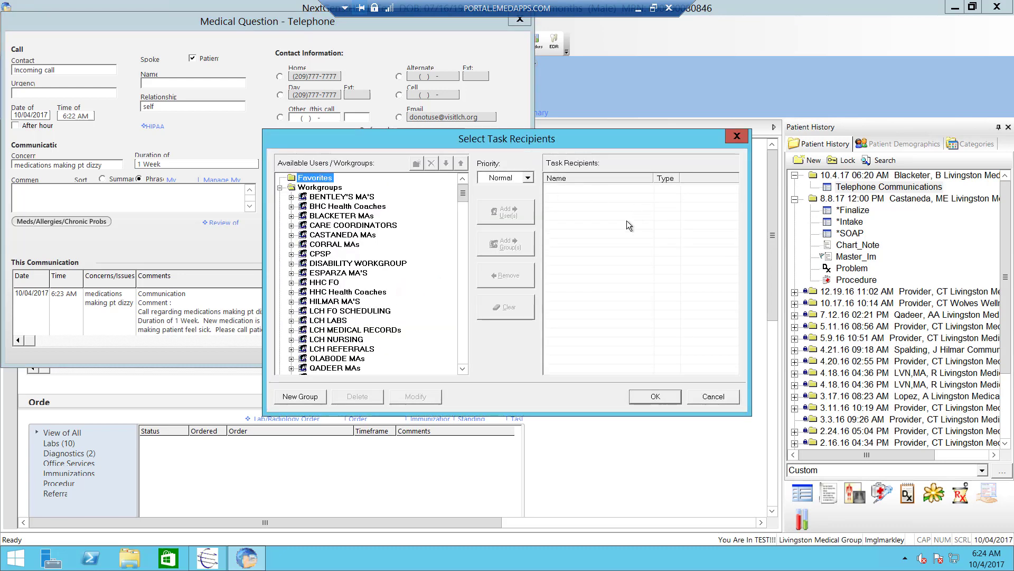
left_click(645, 398)
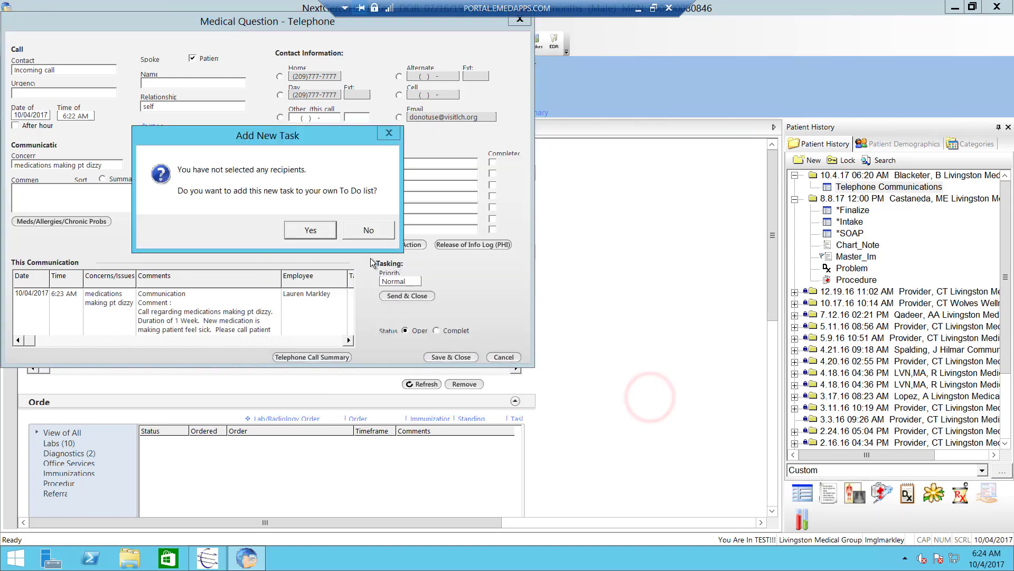
left_click(317, 231)
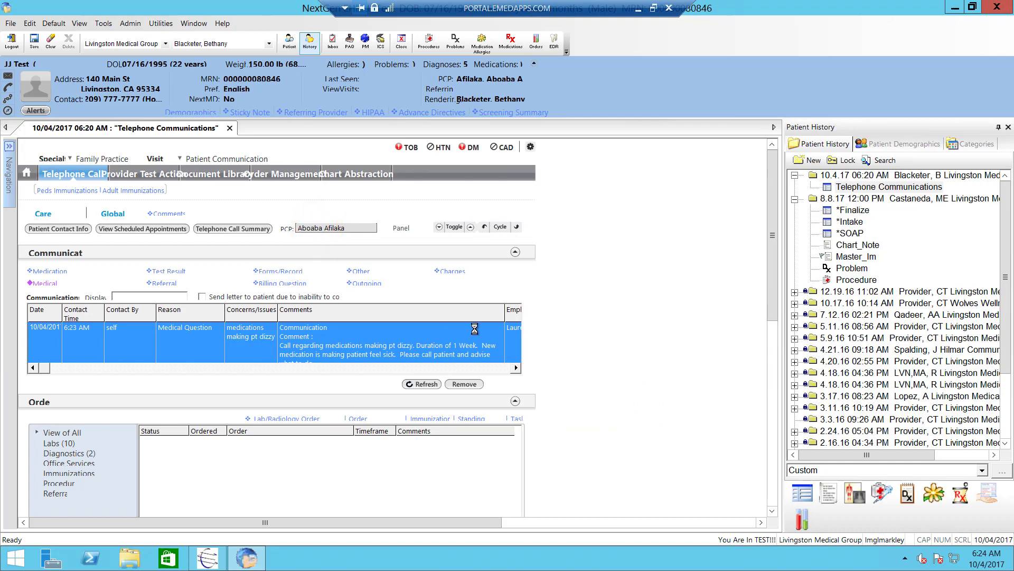
- View the details of the Medical Question task in the Work Flow inbox
left_click(332, 40)
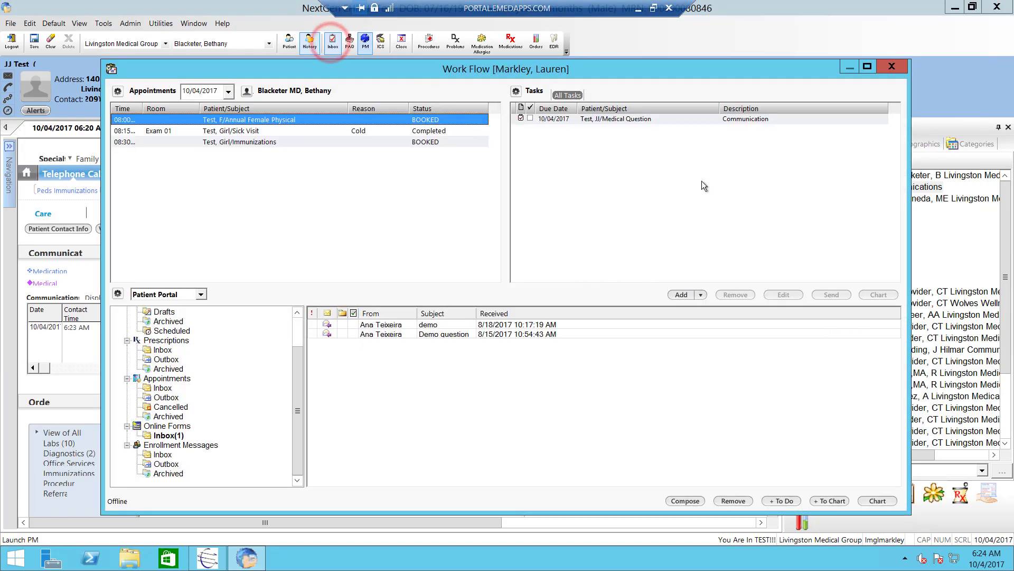
left_click(589, 120)
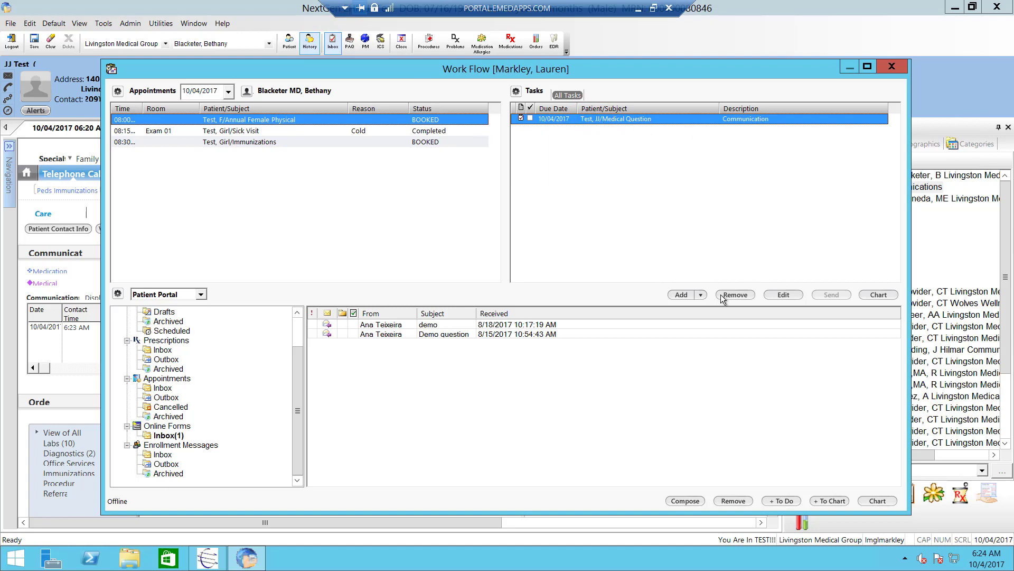
double_click(621, 120)
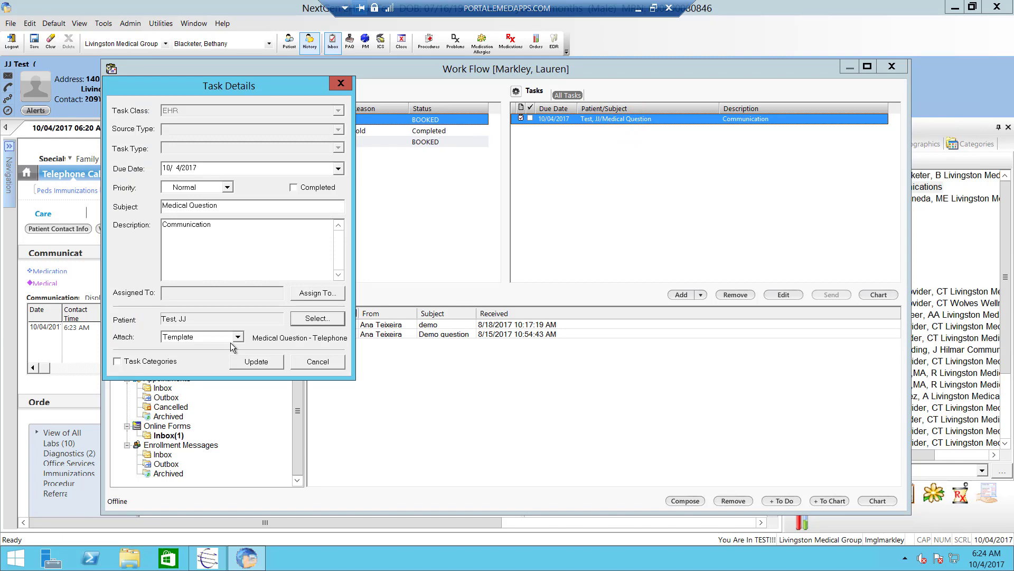
left_click(339, 84)
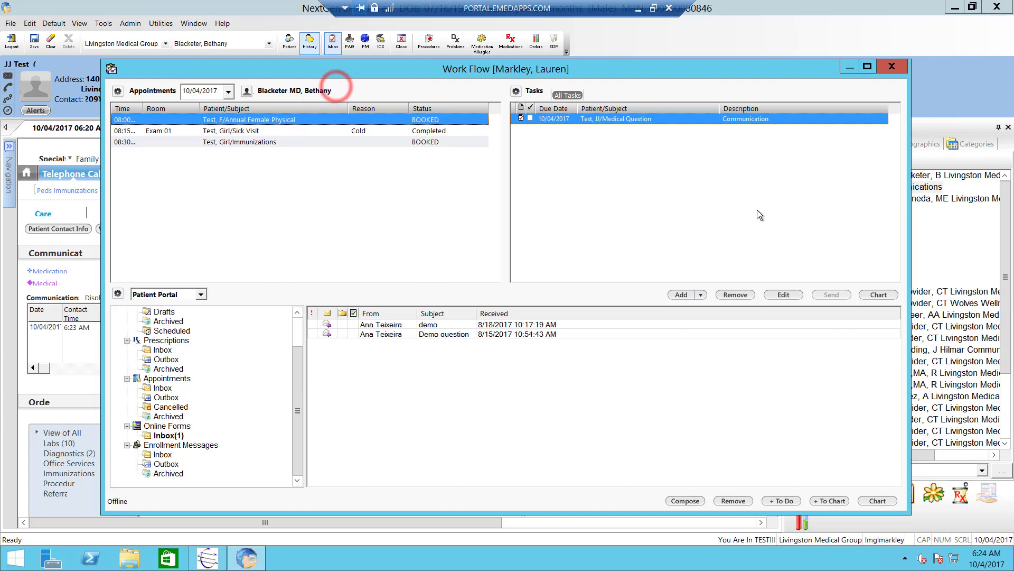
- Open the telephone template attached to the task and review the patient's medications, allergies and problems
left_click(878, 295)
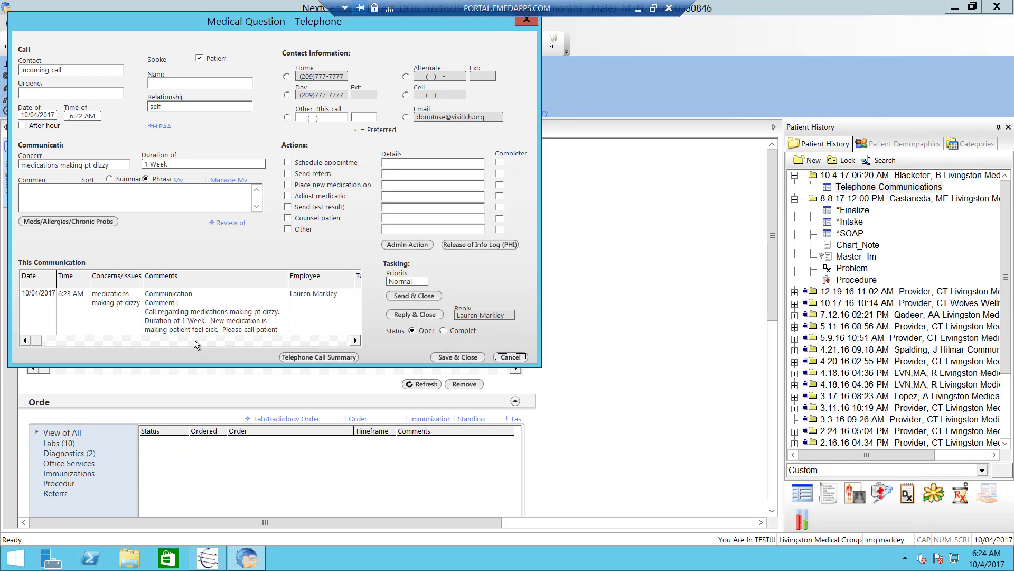
left_click(68, 223)
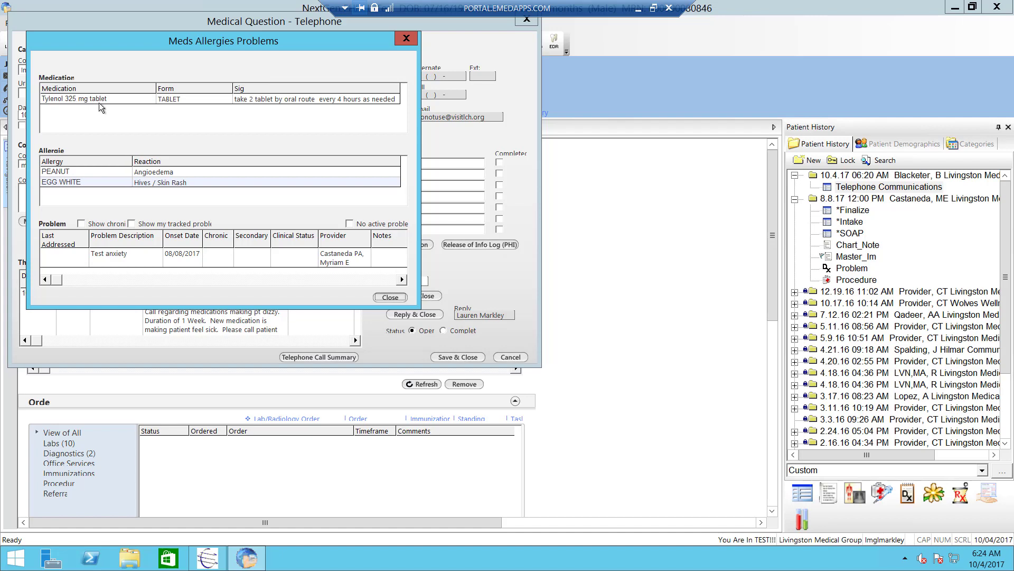
left_click(414, 37)
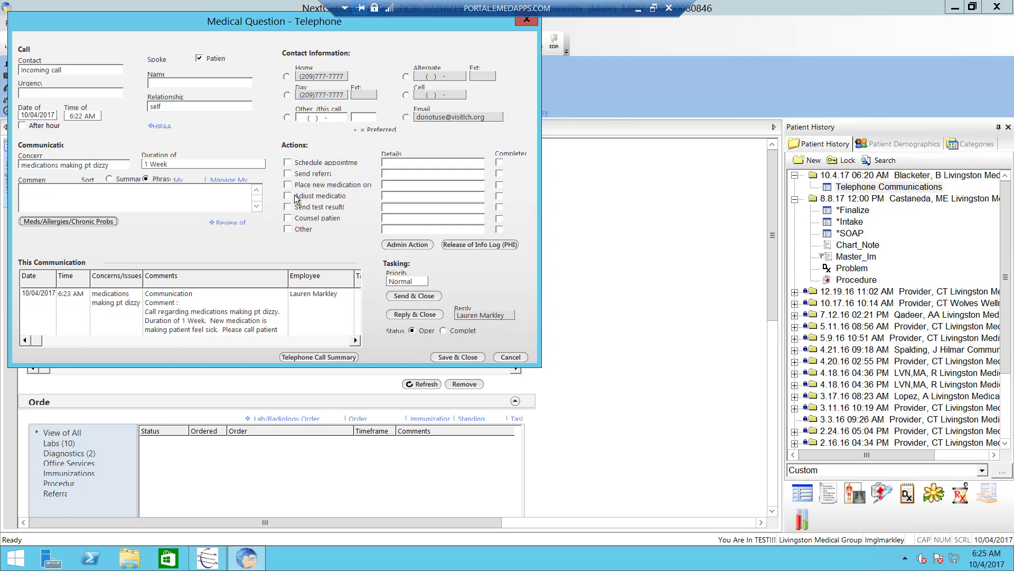
- Request the Schedule appointment action with the detail "immediately" and reply to the task's sender
left_click(178, 191)
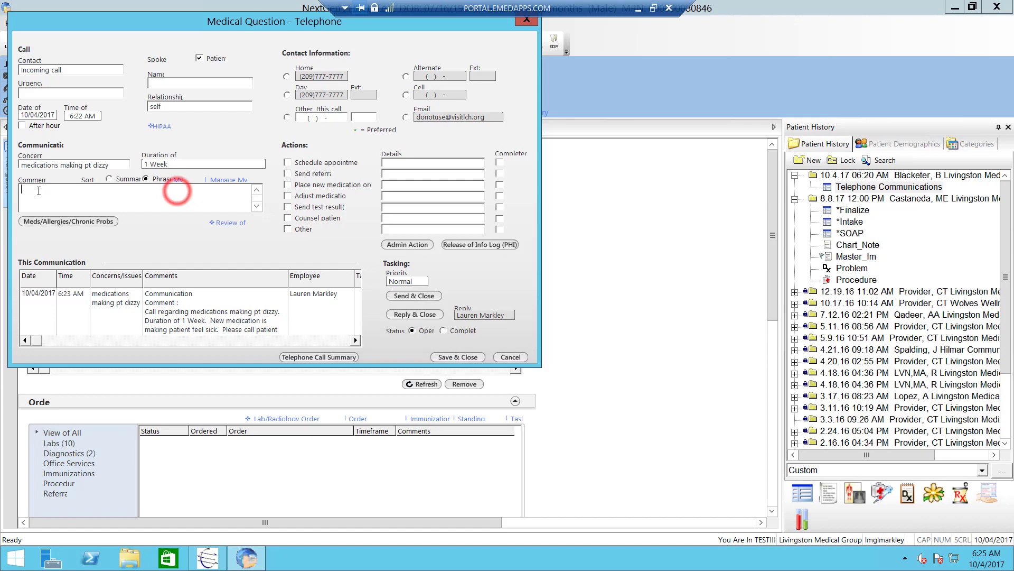
left_click(288, 162)
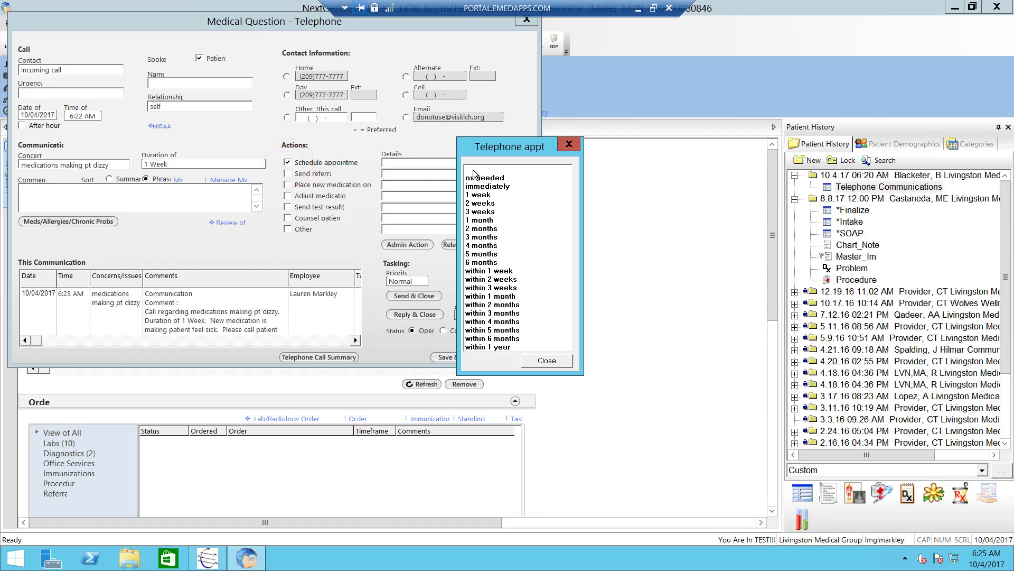
double_click(494, 186)
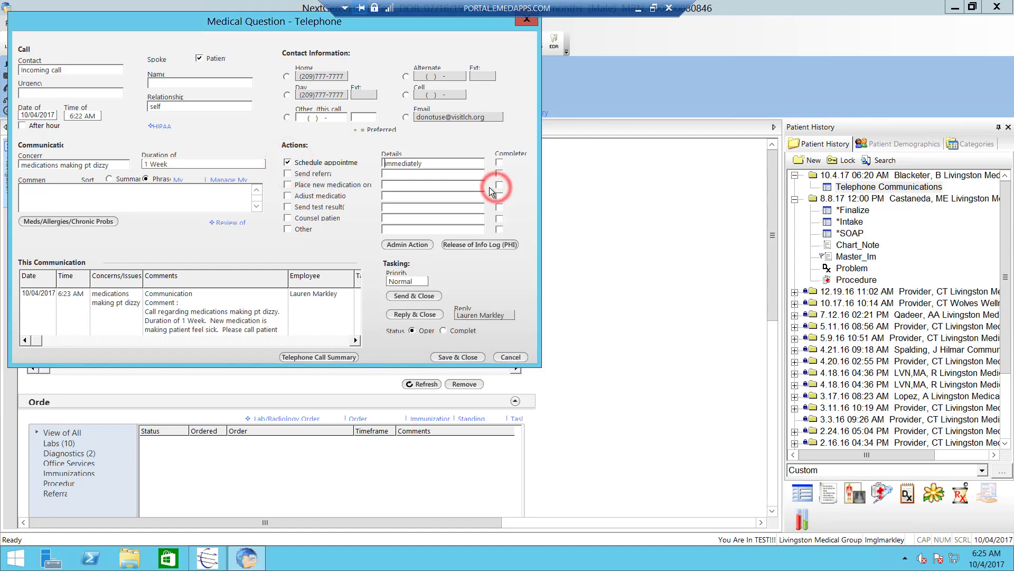
left_click(416, 315)
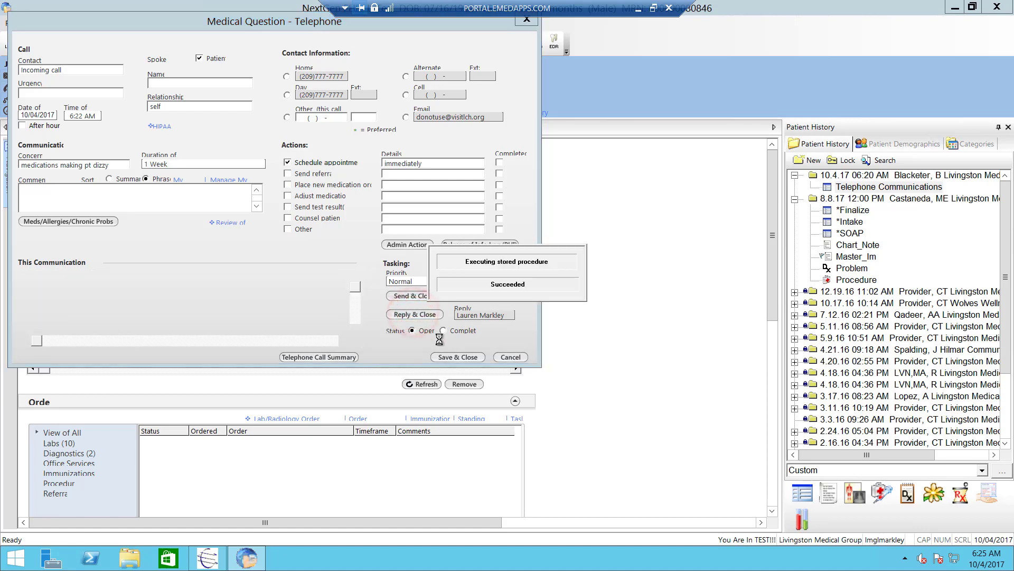
- Generate the telephone communication document for the encounter, and close it to return to the Telephone Communications template
left_click(771, 203)
left_click_drag(771, 203, 776, 474)
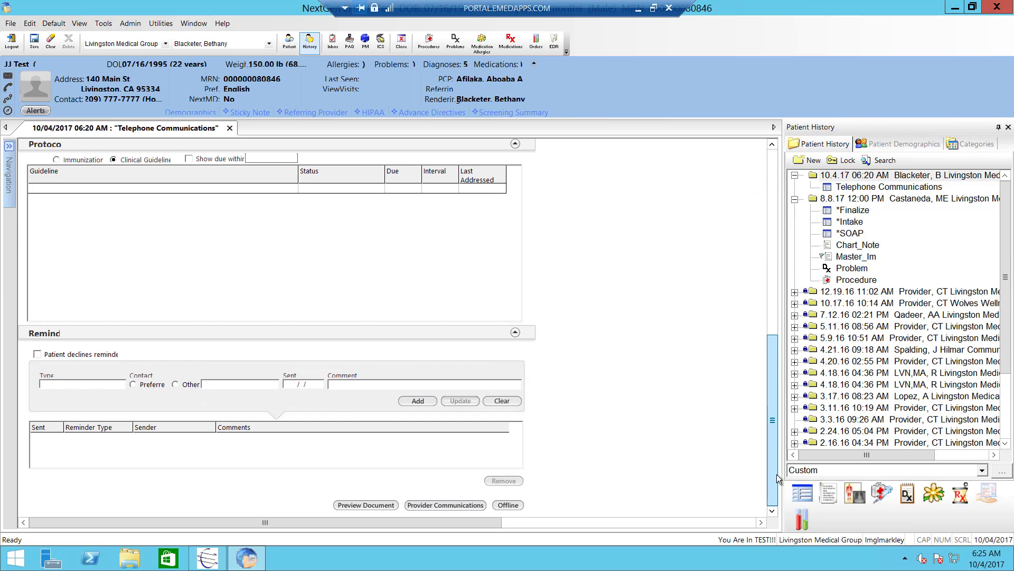
left_click(379, 505)
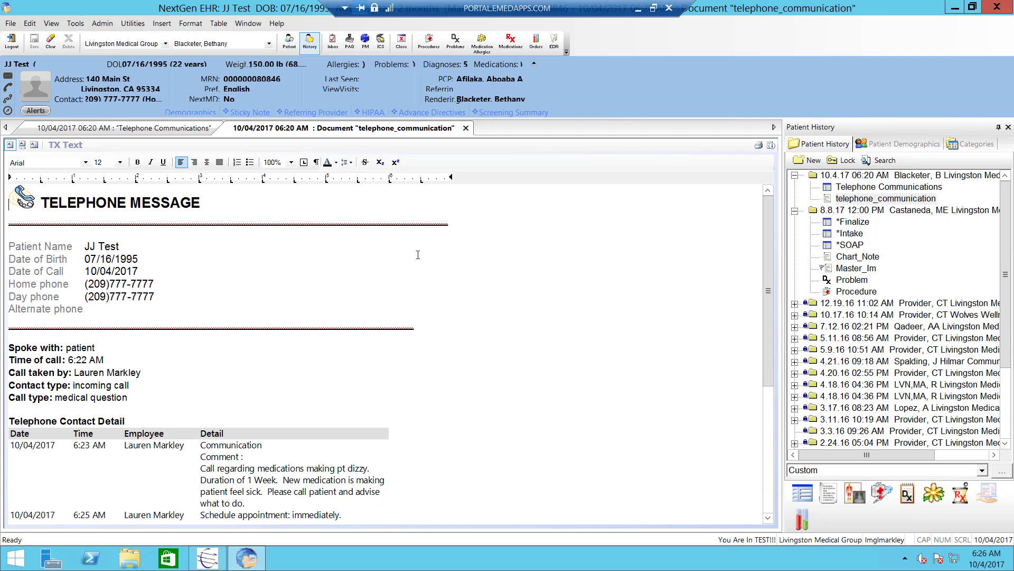
left_click(466, 129)
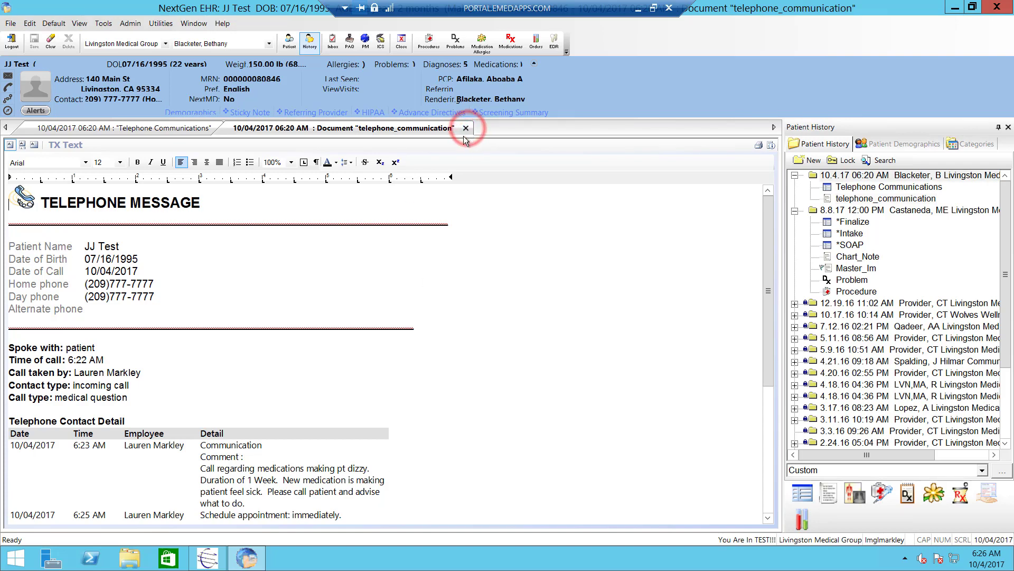
left_click(770, 357)
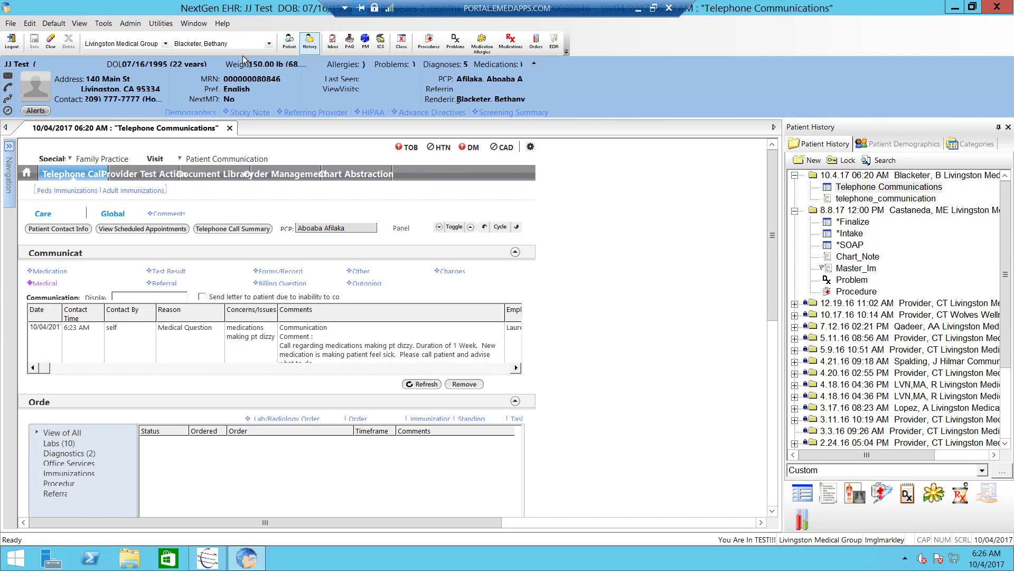
- Close the patient's chart and mark both Medical Question tasks in the inbox as completed
left_click(10, 23)
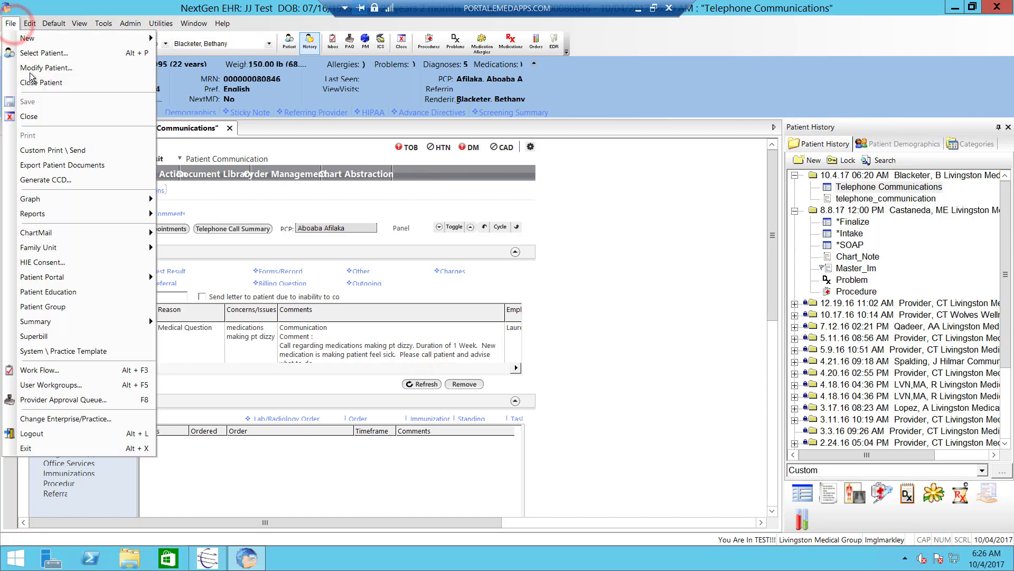
left_click(37, 83)
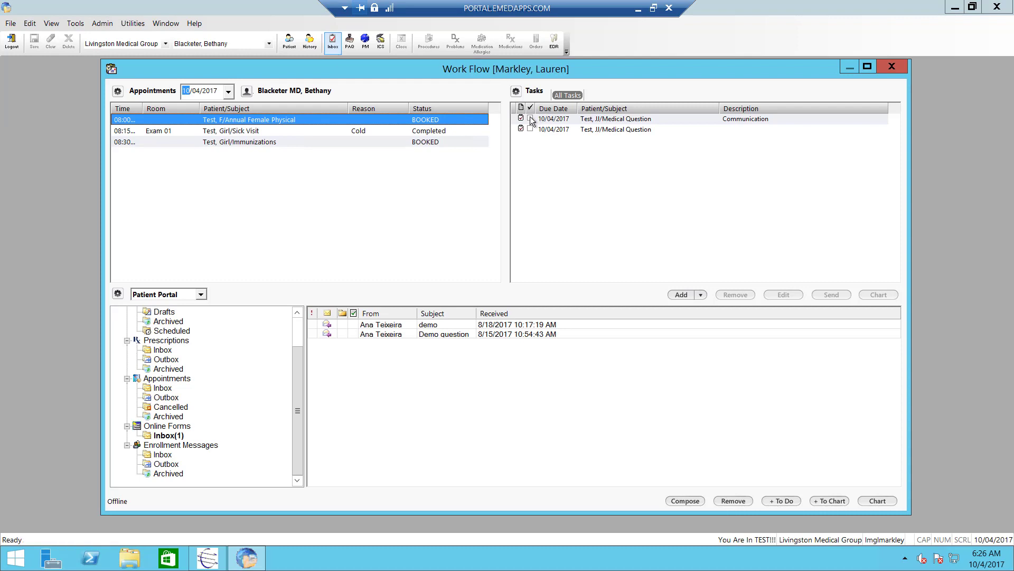
left_click(531, 119)
left_click(530, 129)
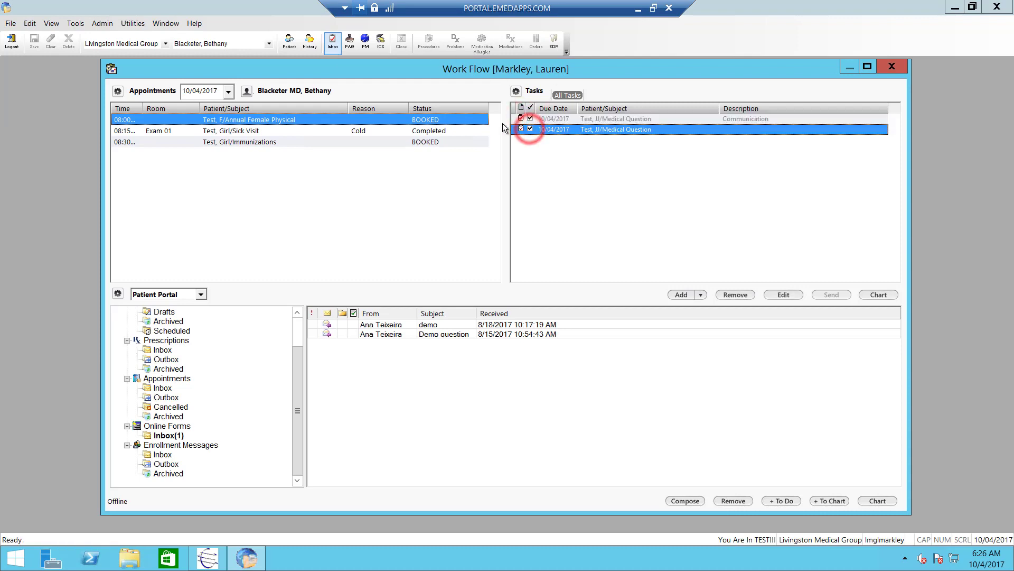
- Hide completed tasks from the Work Flow task list, check its remaining display options, and close the Work Flow window
left_click(517, 91)
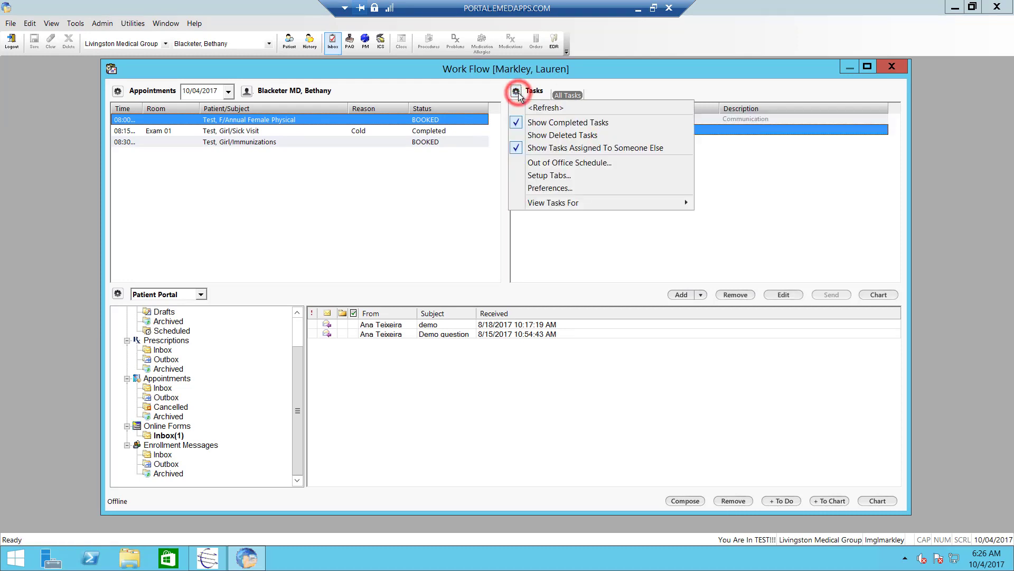
left_click(550, 124)
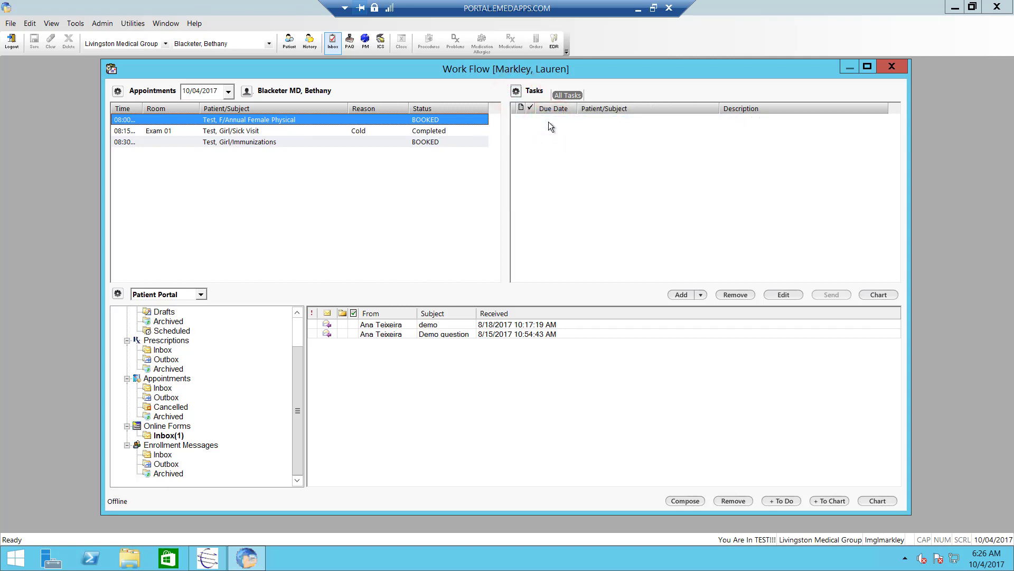
left_click(516, 90)
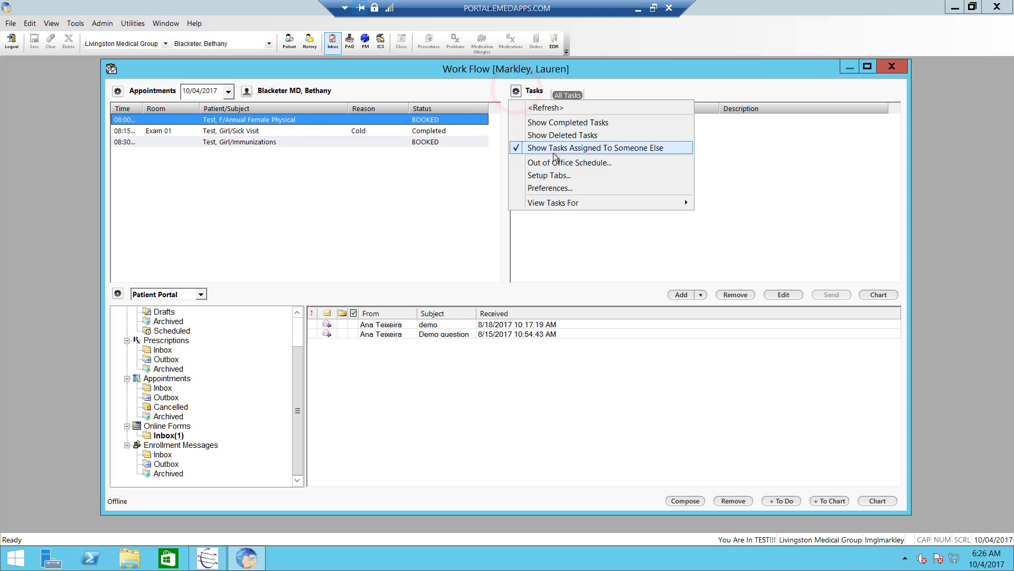
left_click(645, 80)
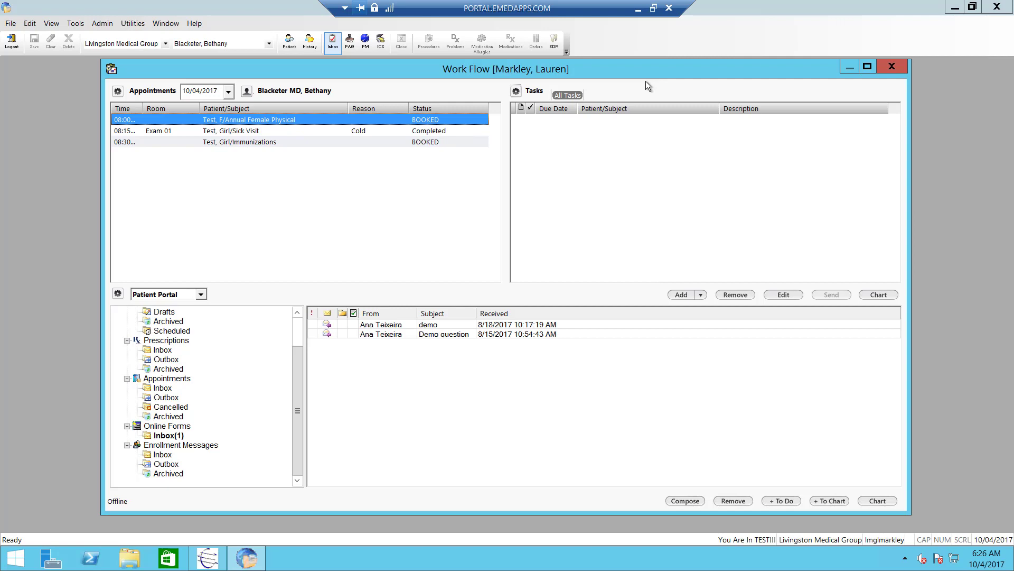
left_click(891, 67)
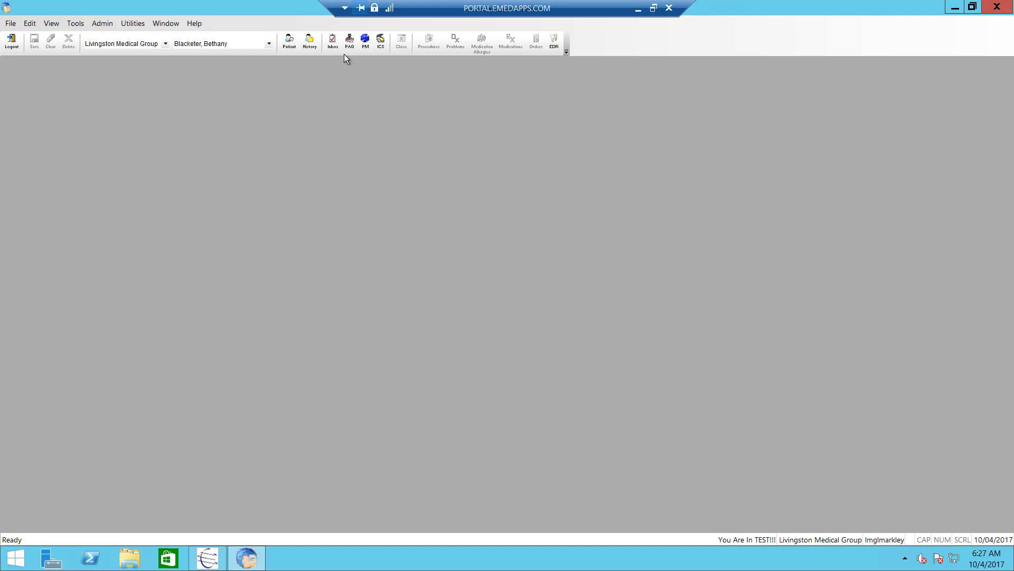
- Look up the test patient by last name and open the chart from the matching records
left_click(306, 45)
type("Test")
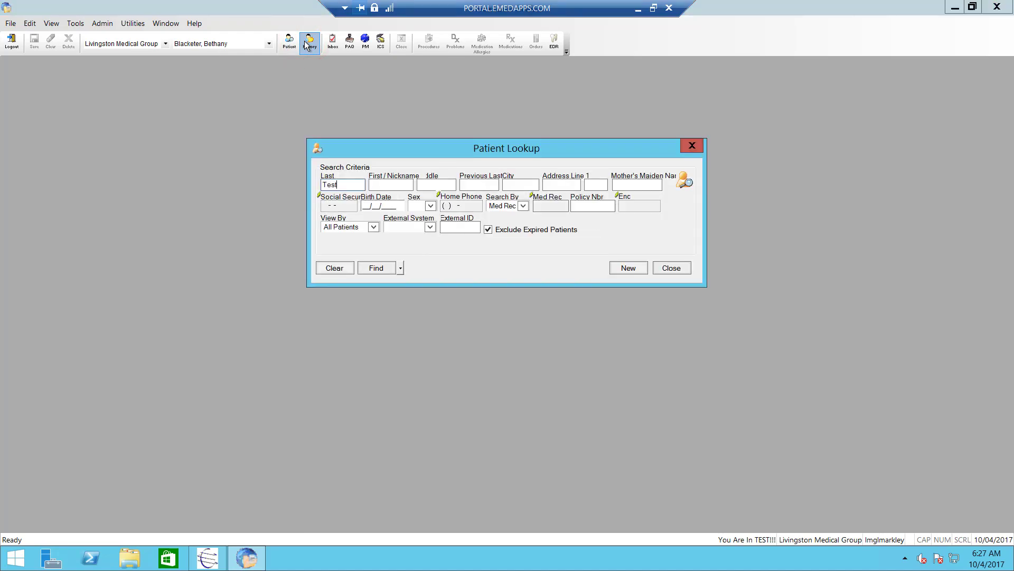
key("Return")
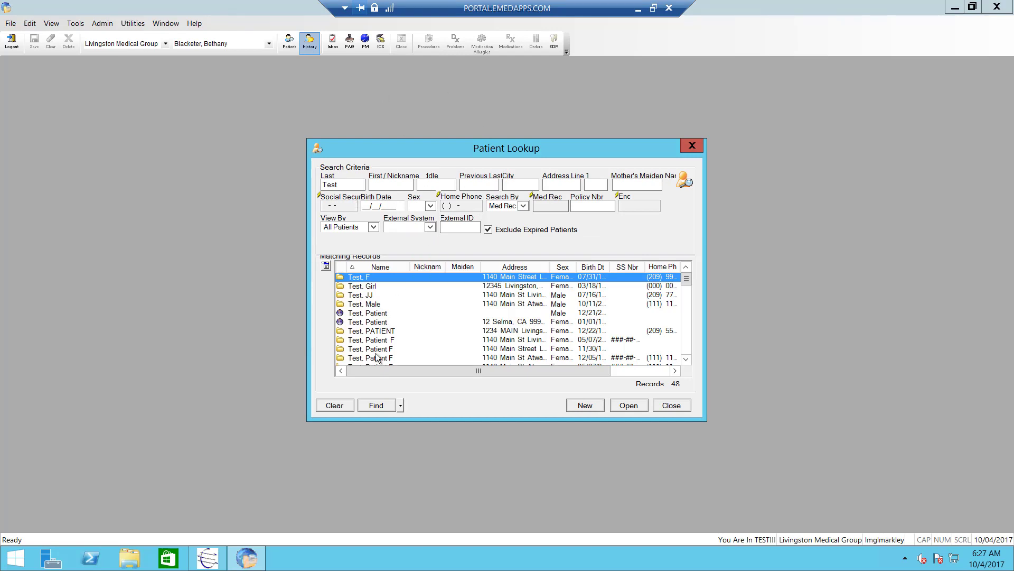
left_click(378, 332)
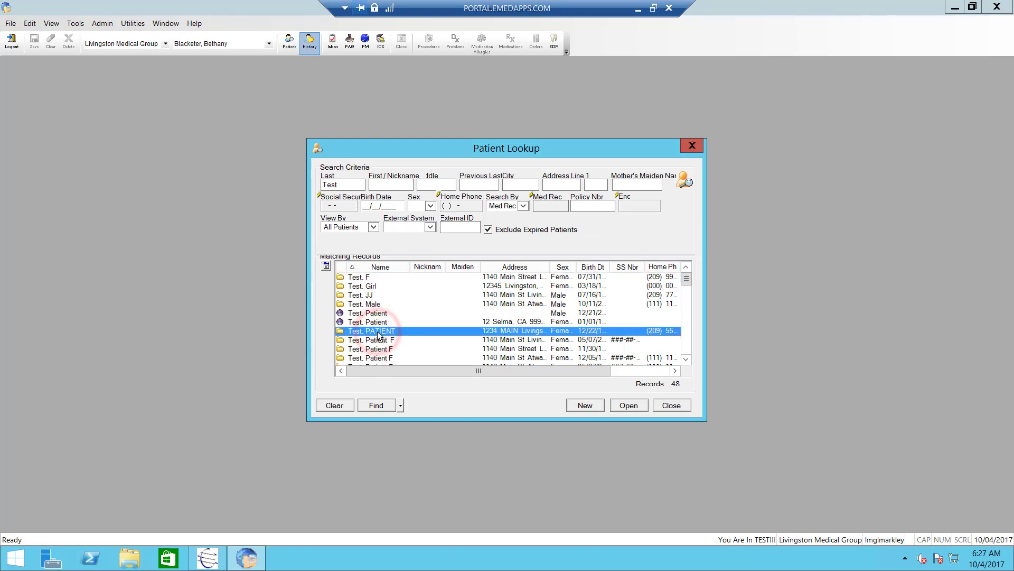
double_click(378, 333)
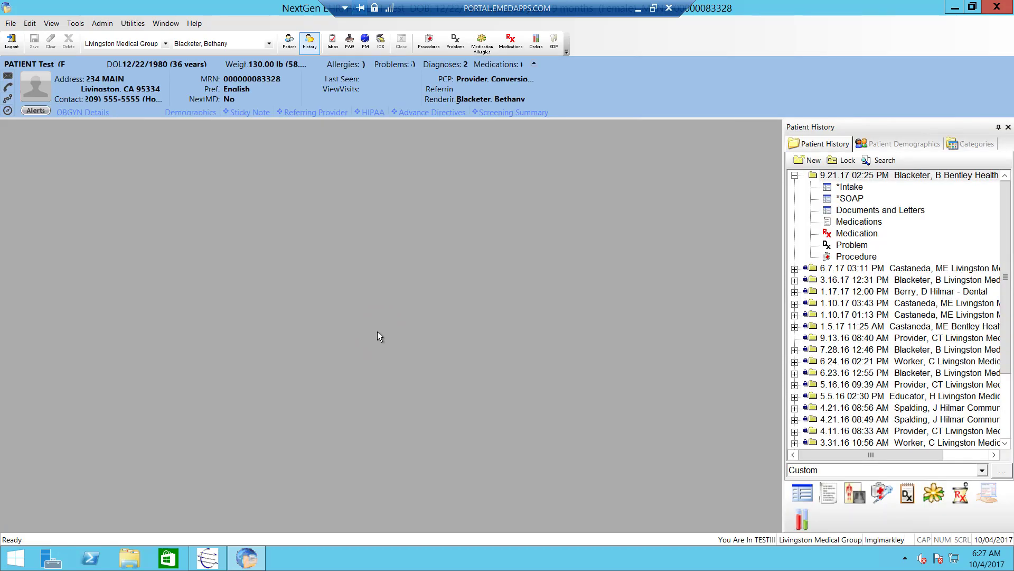
- Create a new encounter in the patient history and open the *Intake template for it
left_click(830, 175)
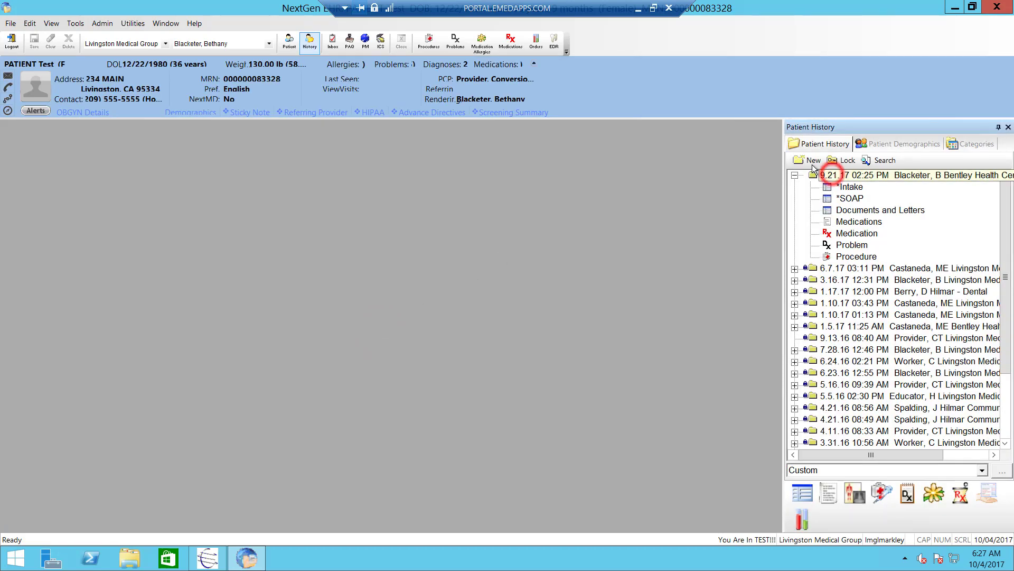
left_click(809, 162)
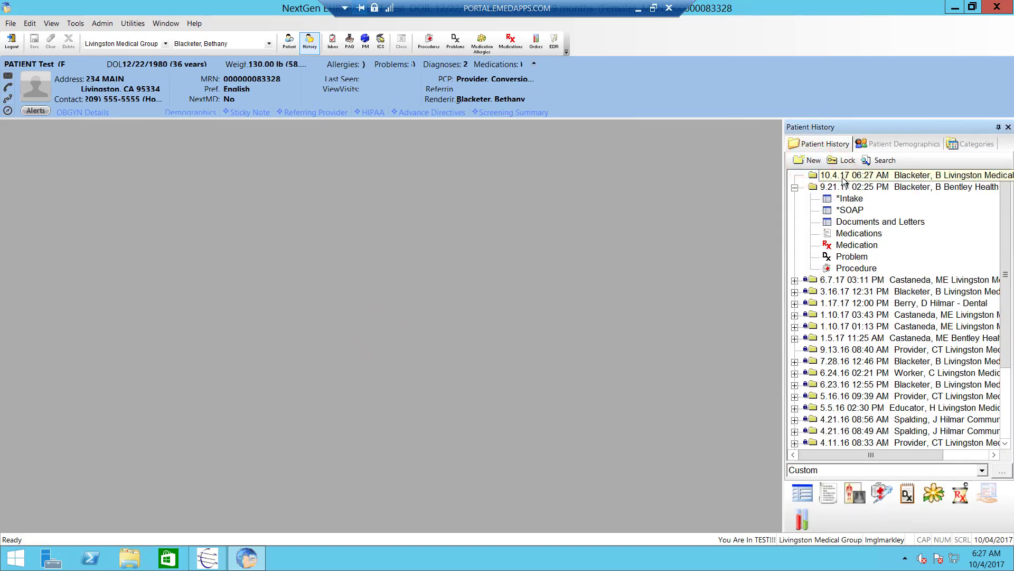
left_click(805, 492)
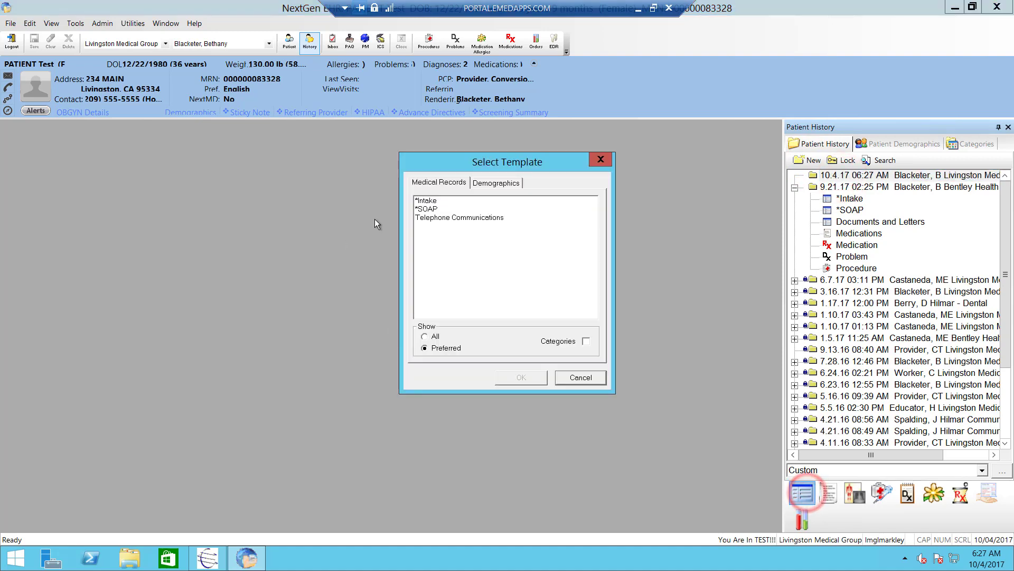
double_click(426, 201)
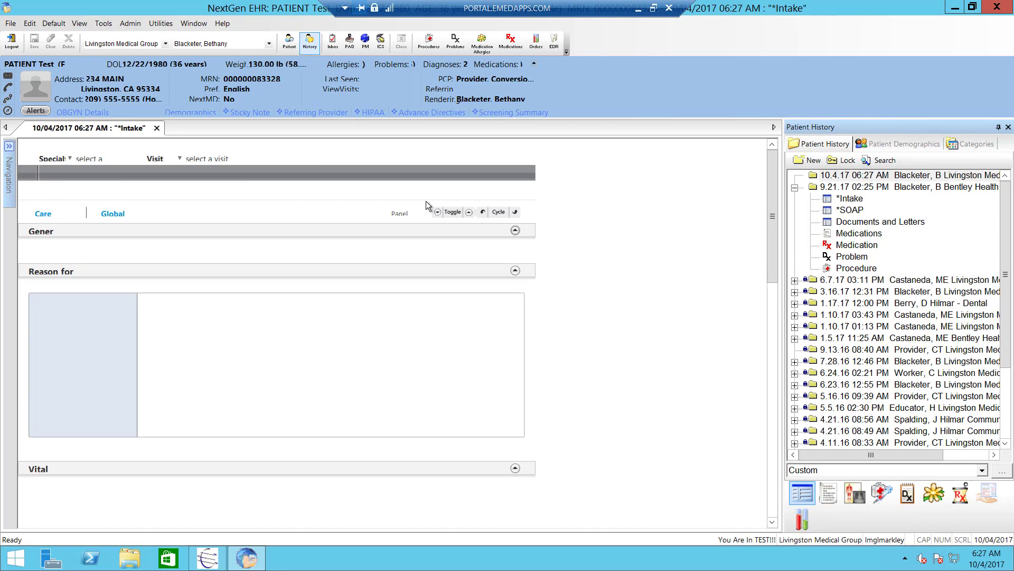
- Set the encounter's specialty to Family Practice and its visit type to Office Visit
left_click(97, 160)
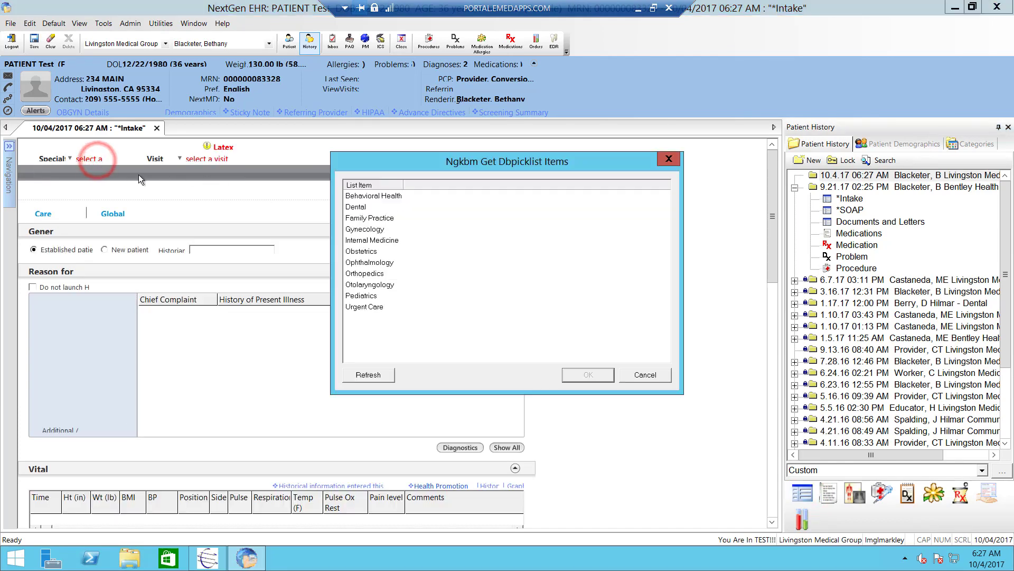
double_click(376, 218)
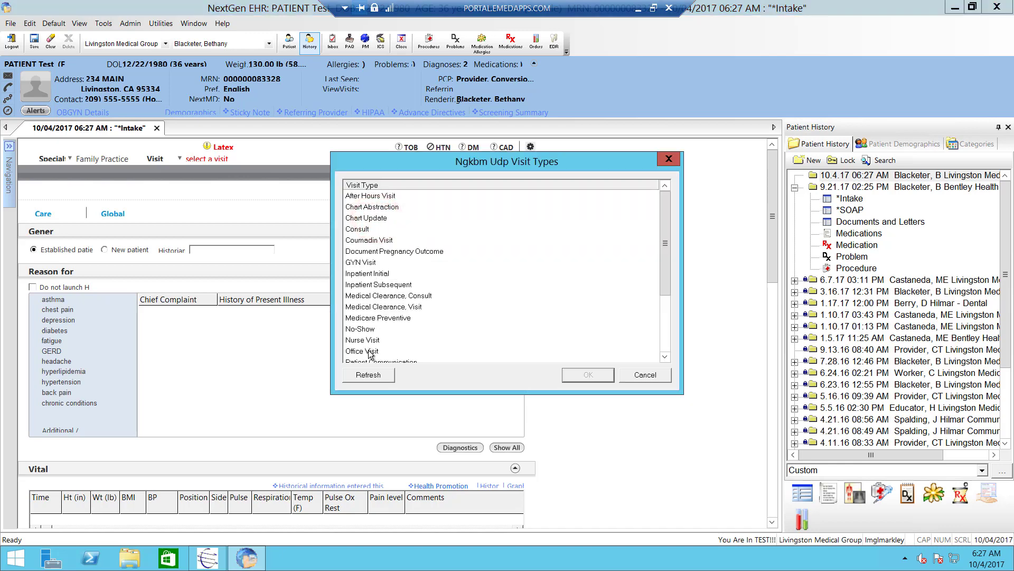
double_click(366, 350)
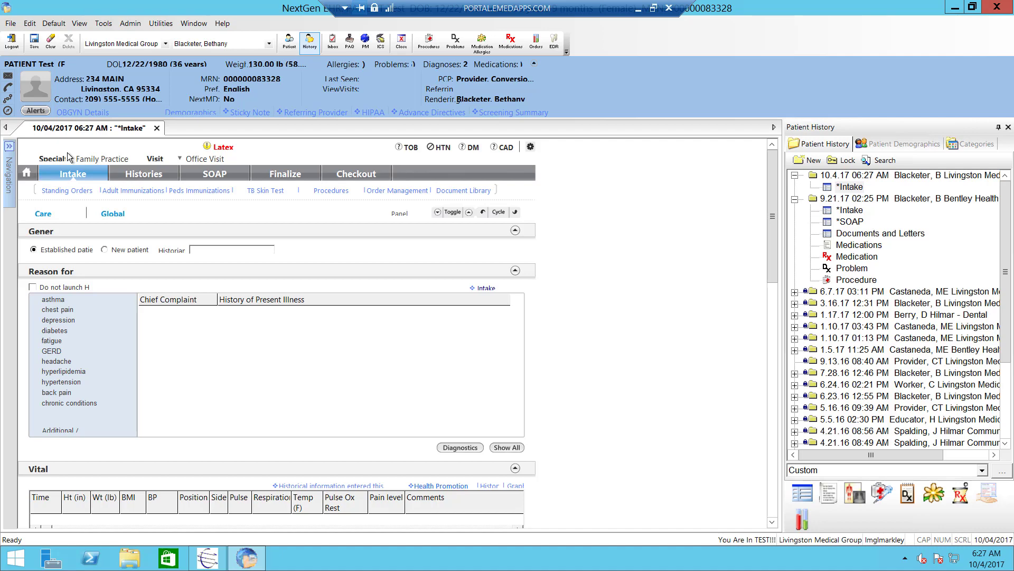
- Open the Histories template, collapse all its sections and expand only the Problem section
left_click(155, 173)
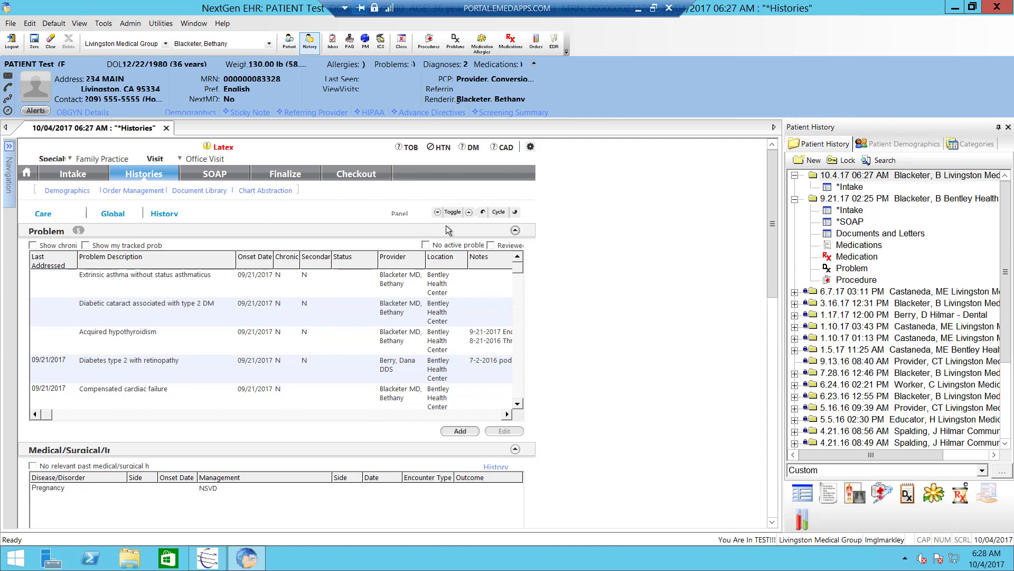
left_click(469, 212)
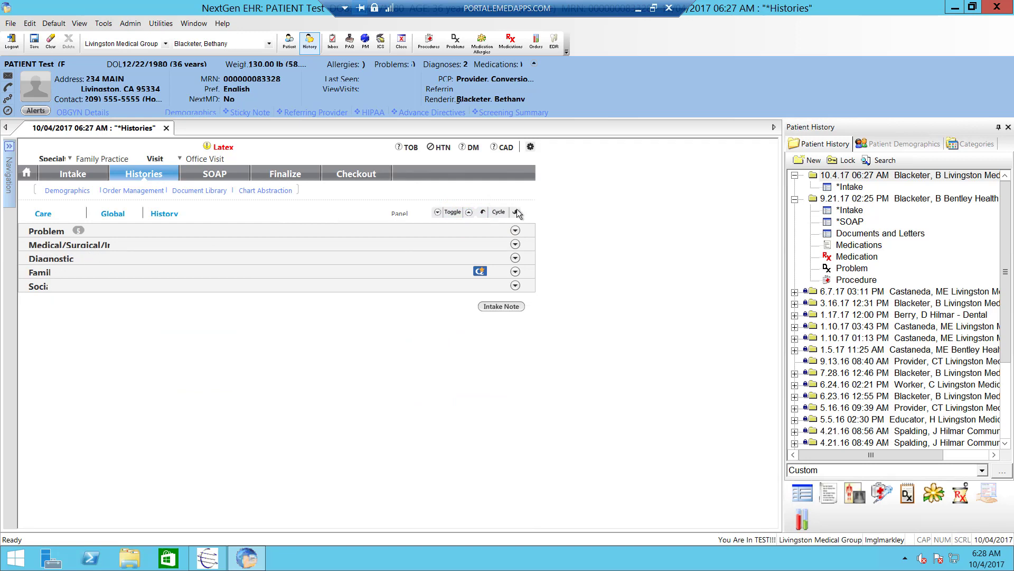
left_click(515, 230)
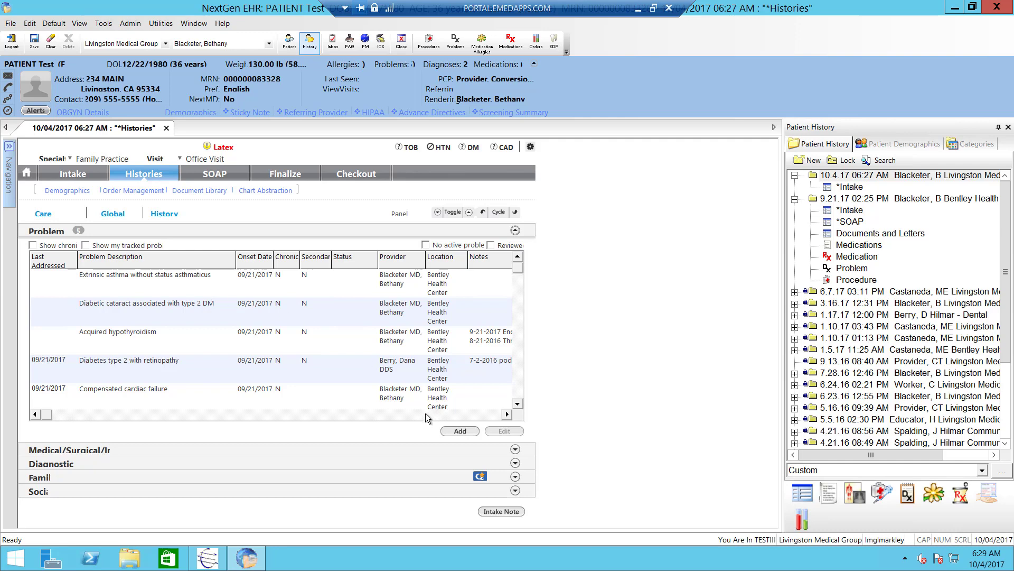
- Add the note "medication is improving condition. lab values...9.7" to the Acquired hypothyroidism problem, and close the Problems window
left_click(451, 429)
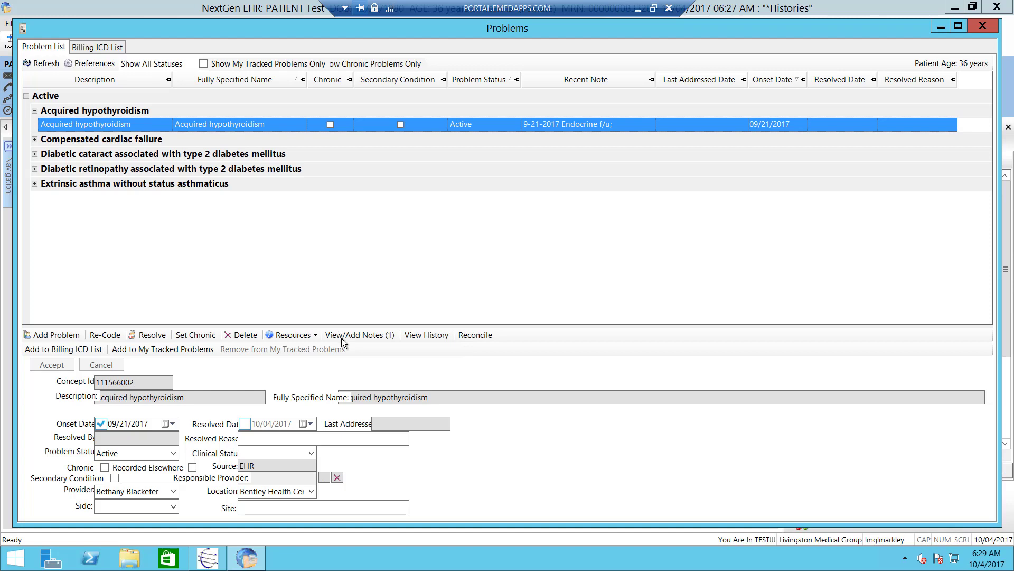
left_click(360, 336)
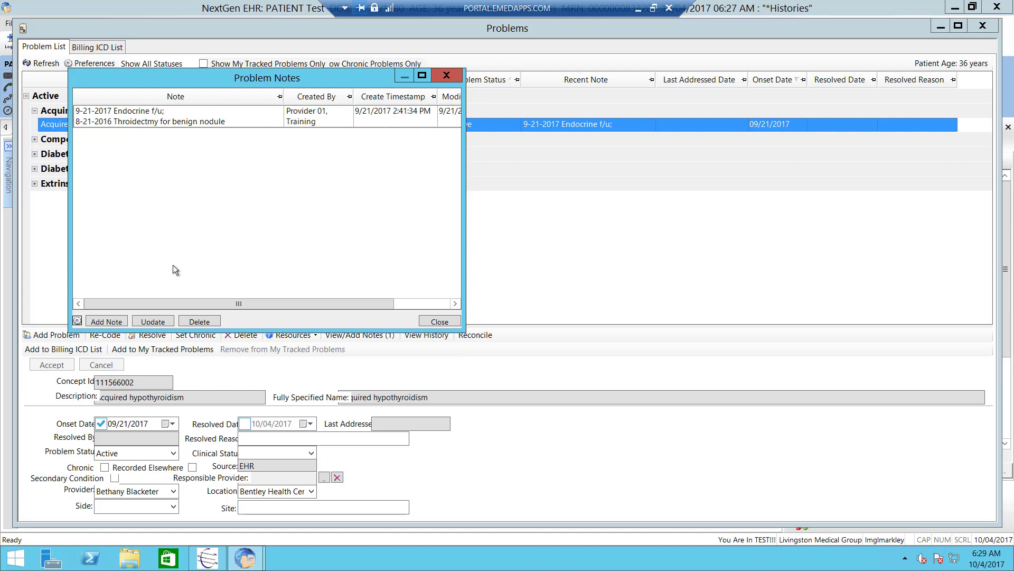
left_click(110, 321)
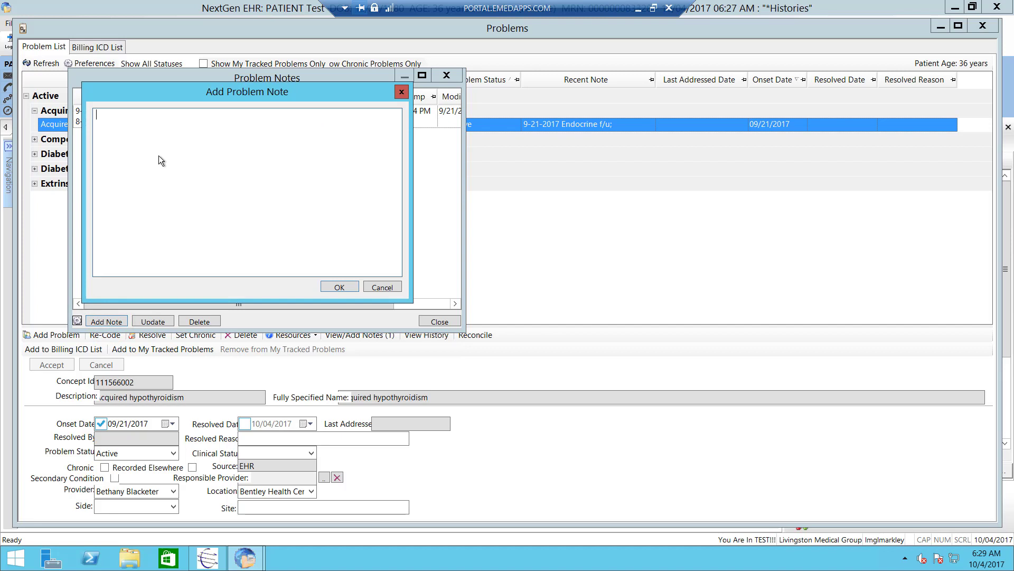
type("medication is improving condition.")
type("lab valu")
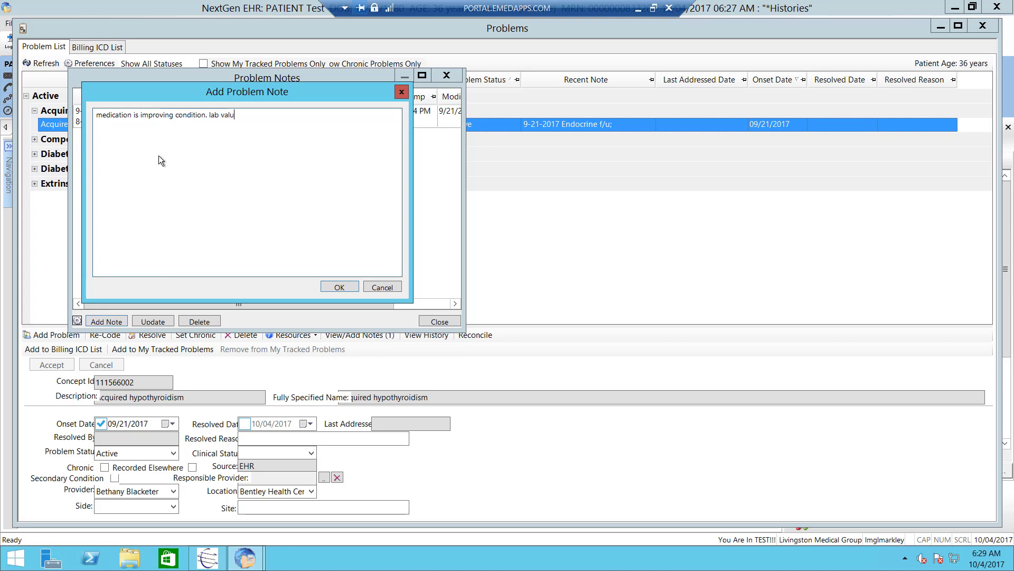
type("es...9.7")
left_click(340, 287)
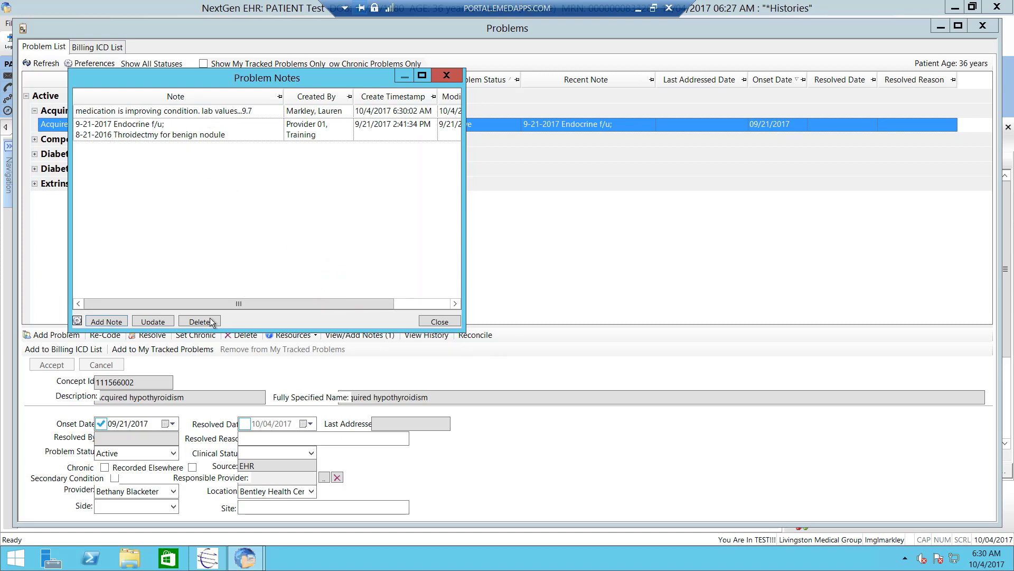
left_click(433, 320)
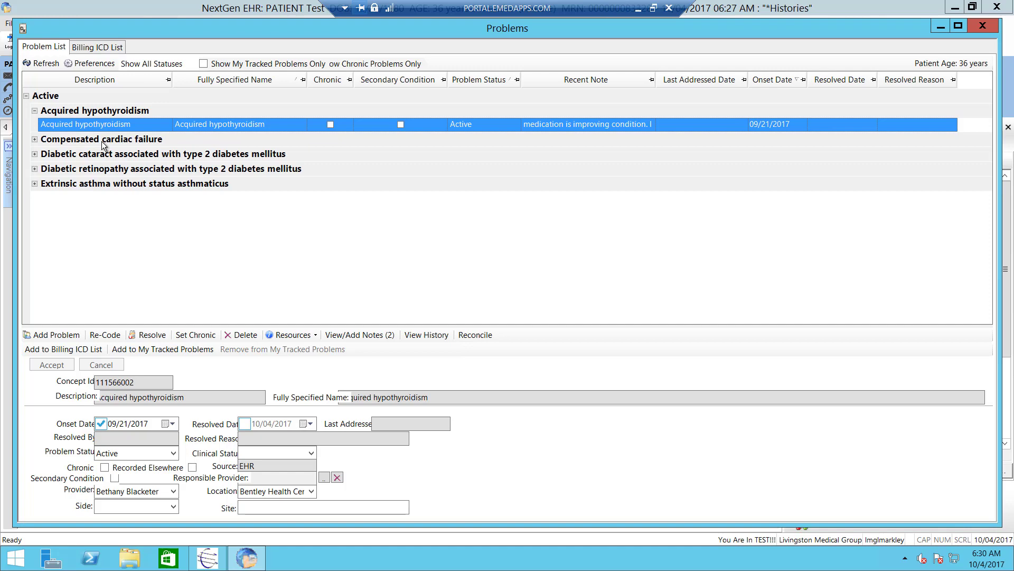
left_click(986, 29)
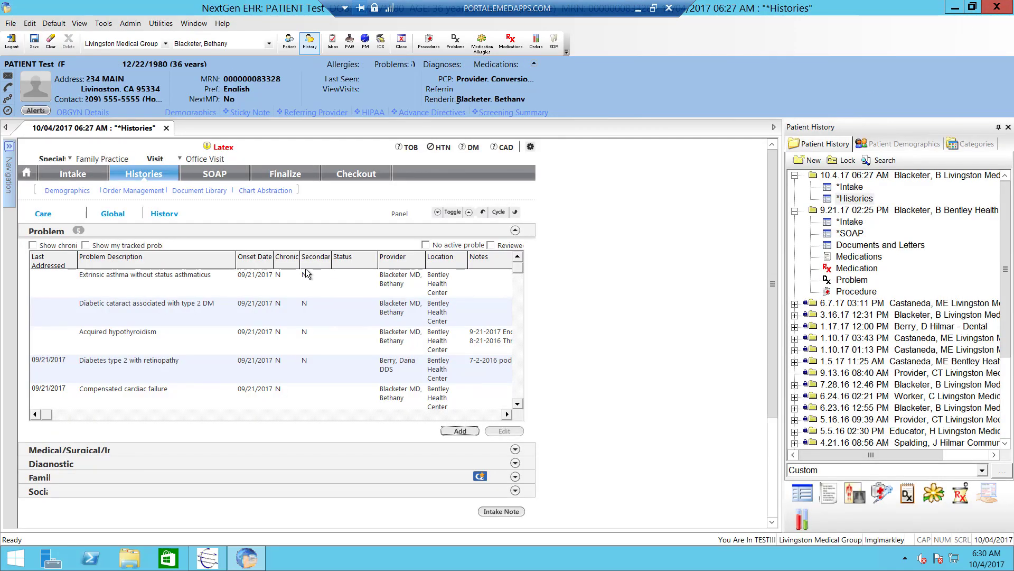
- Switch to the Medical/Surgical section and start a past medical history entry for Cancer with Colon as the diagnosis
left_click(515, 230)
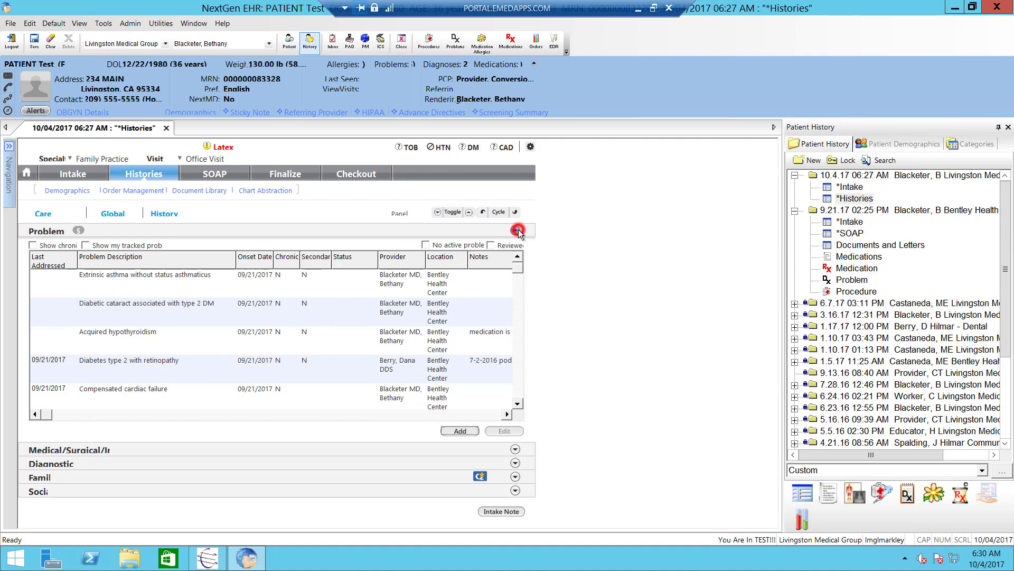
left_click(515, 244)
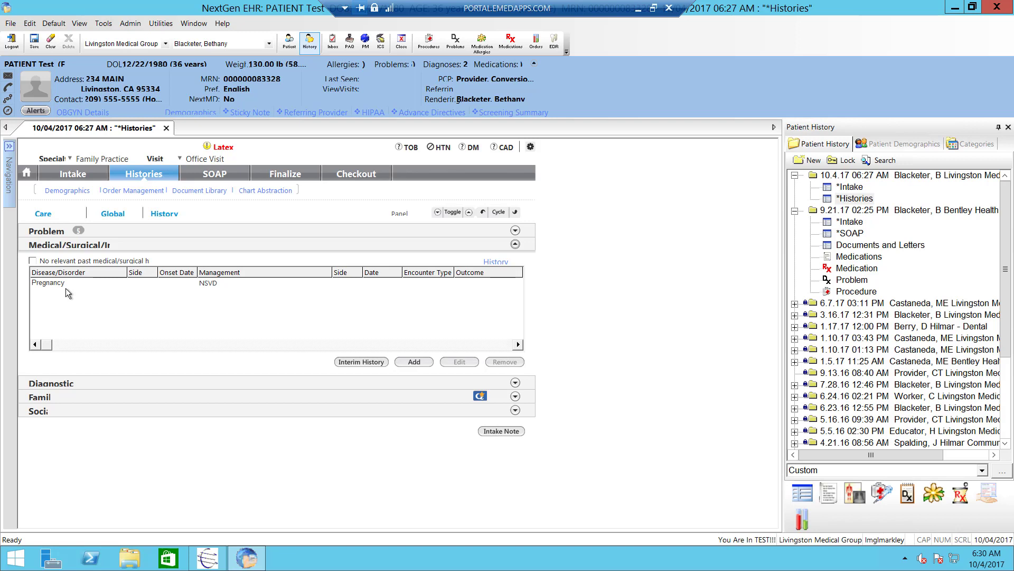
left_click(415, 364)
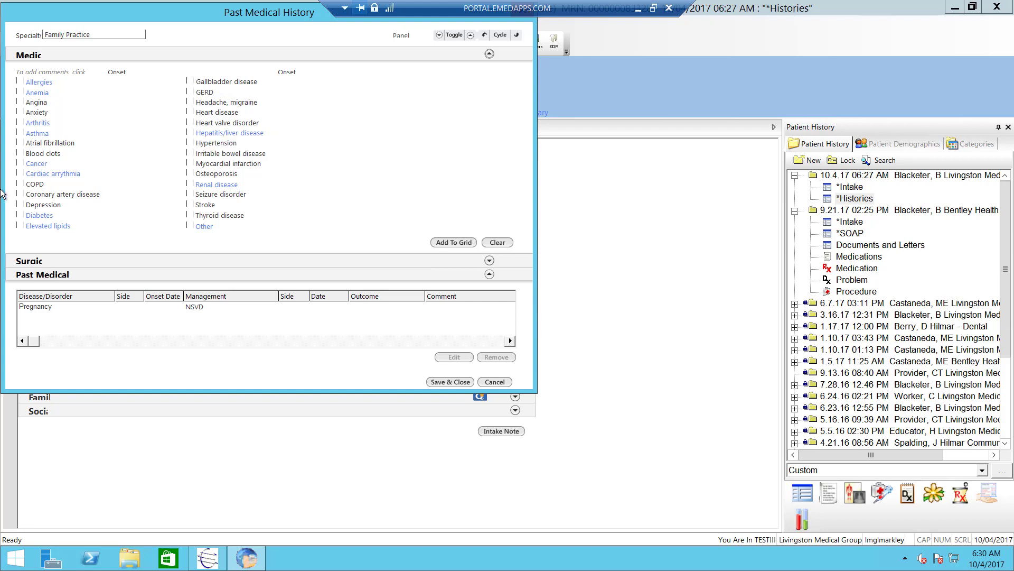
left_click(20, 163)
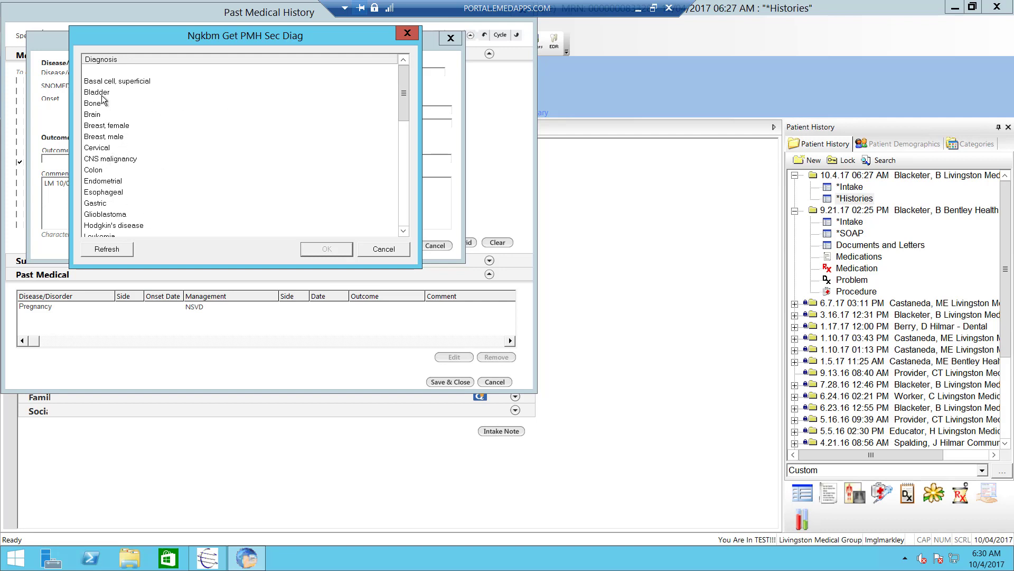
left_click(100, 169)
double_click(101, 169)
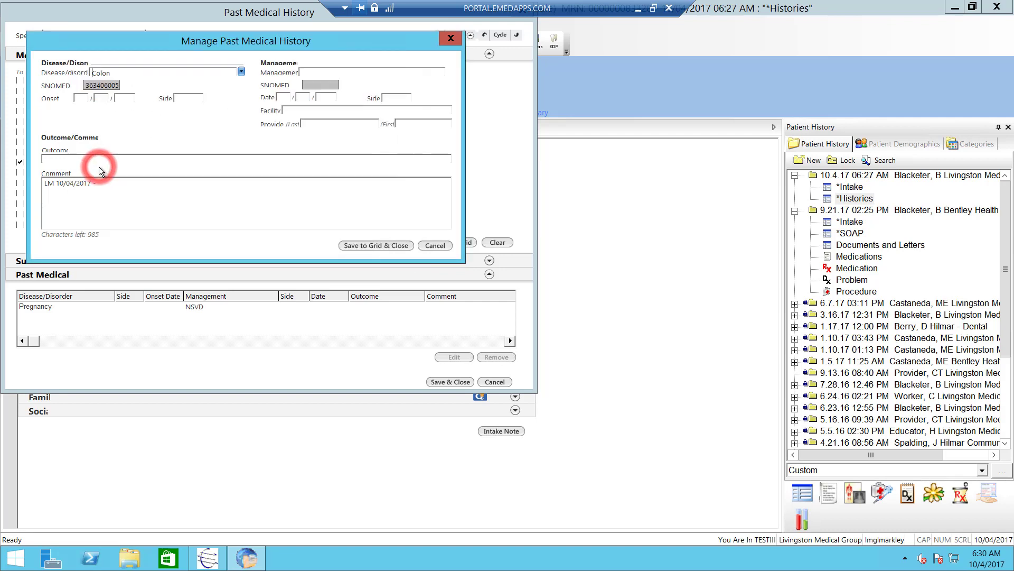
- Set Radiation therapy as the management of the colon cancer entry, save it to the grid, and save and close the past medical history
left_click(324, 73)
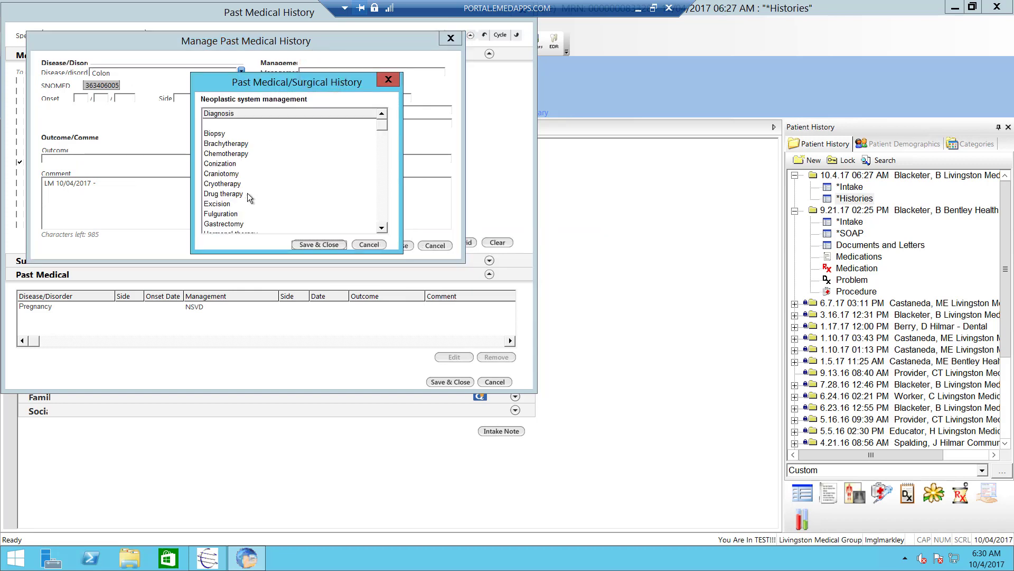
left_click(233, 195)
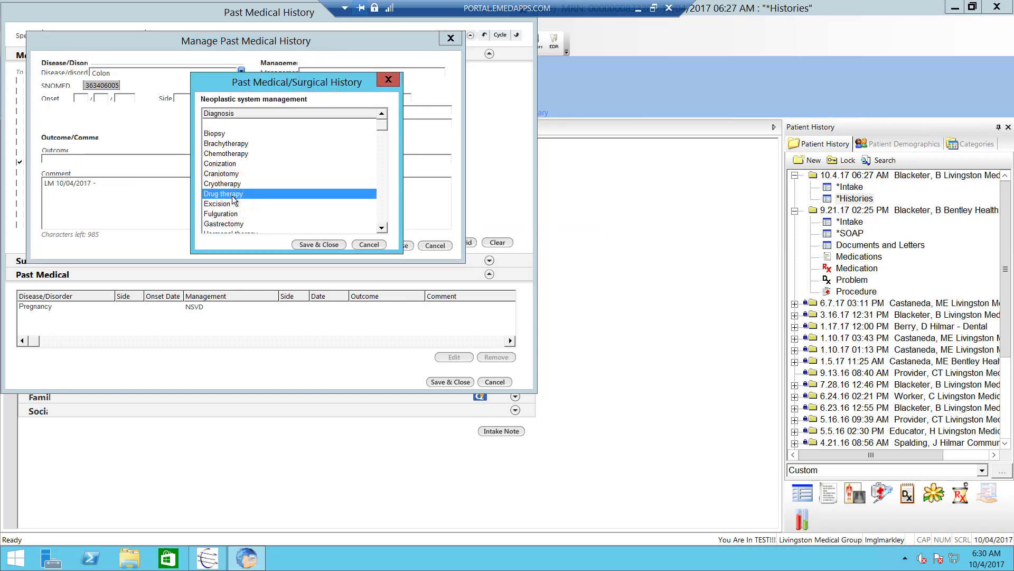
left_click(378, 127)
left_click_drag(377, 129, 393, 226)
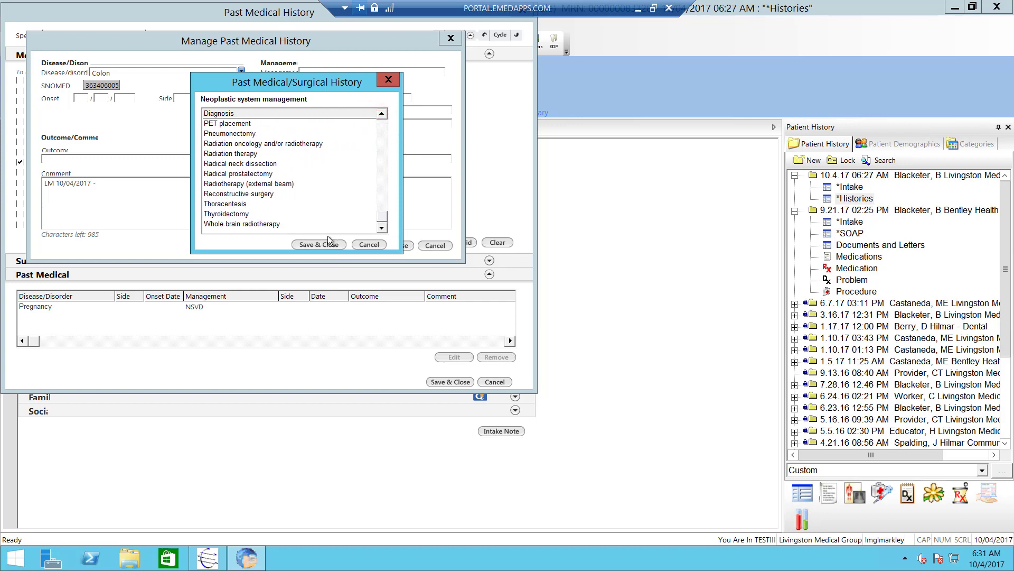
left_click(240, 153)
left_click(240, 153)
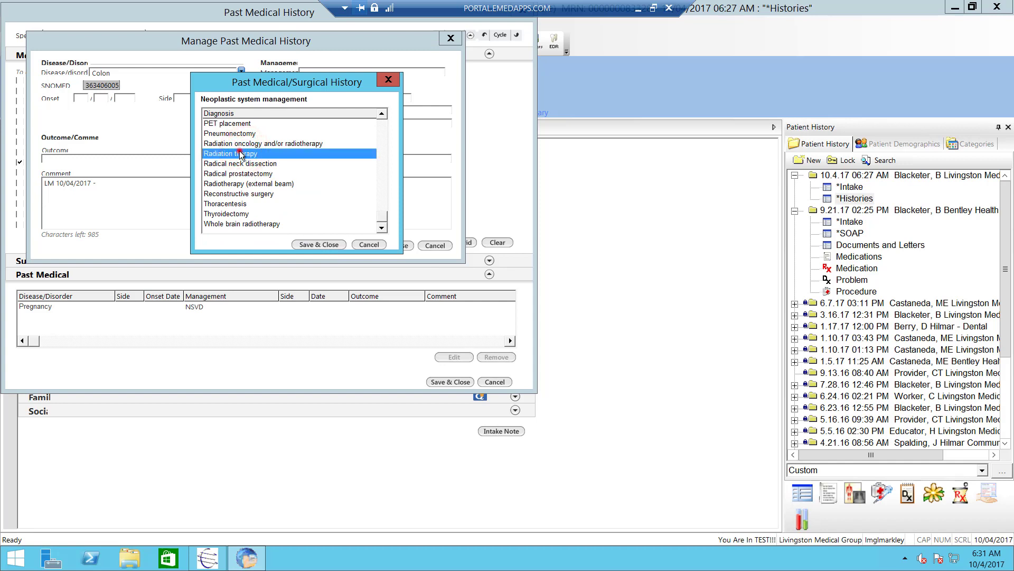
left_click(313, 244)
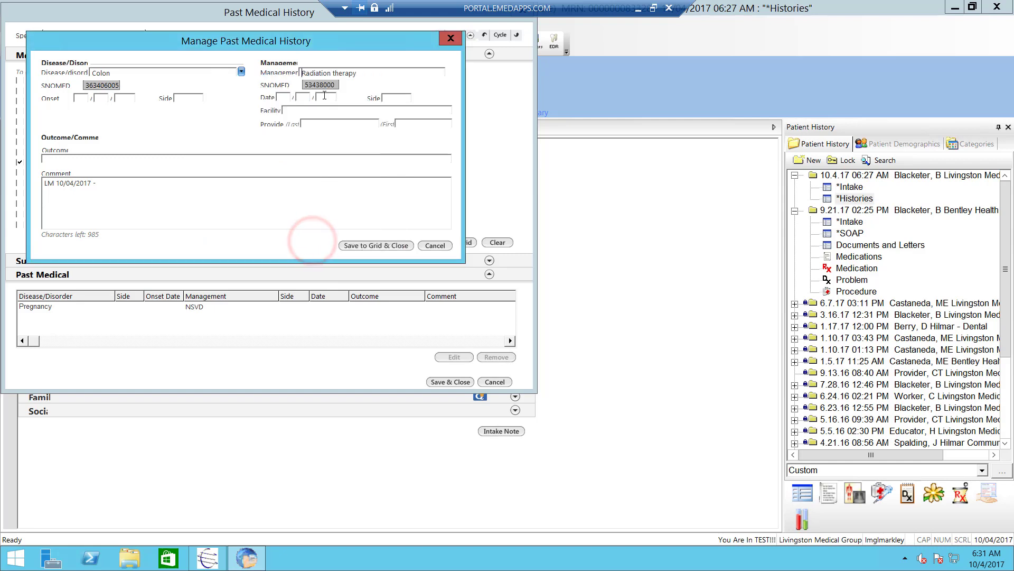
left_click(384, 245)
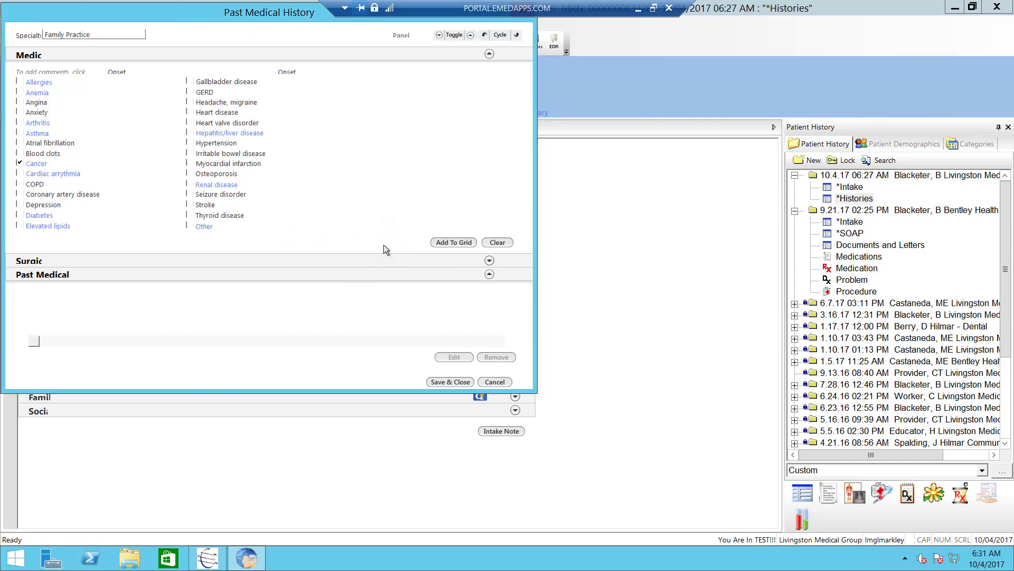
left_click(455, 386)
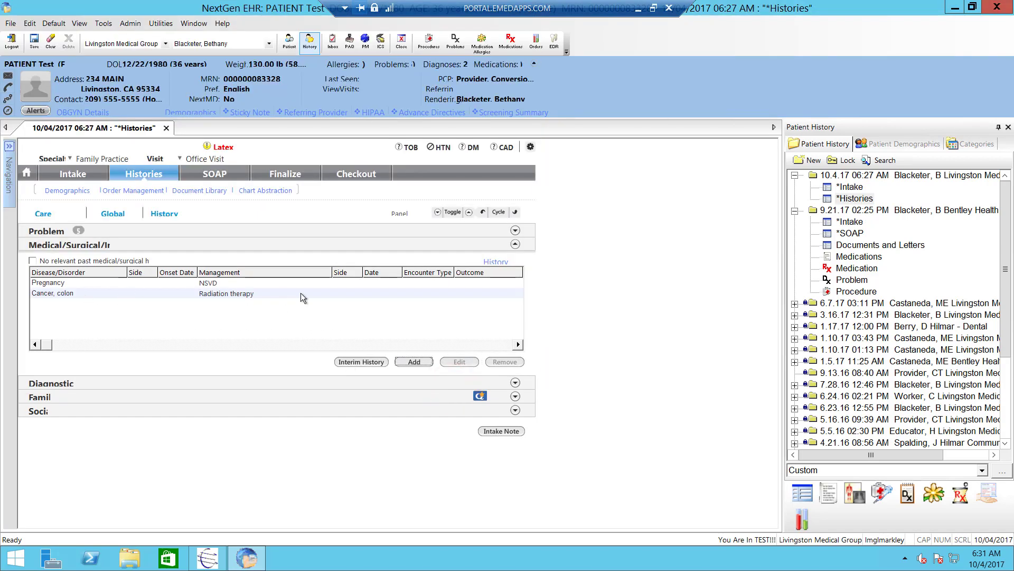
- Switch from the Medical/Surgical to the Diagnostic section and start a diagnostic history entry with Mammography as the study type
left_click(514, 245)
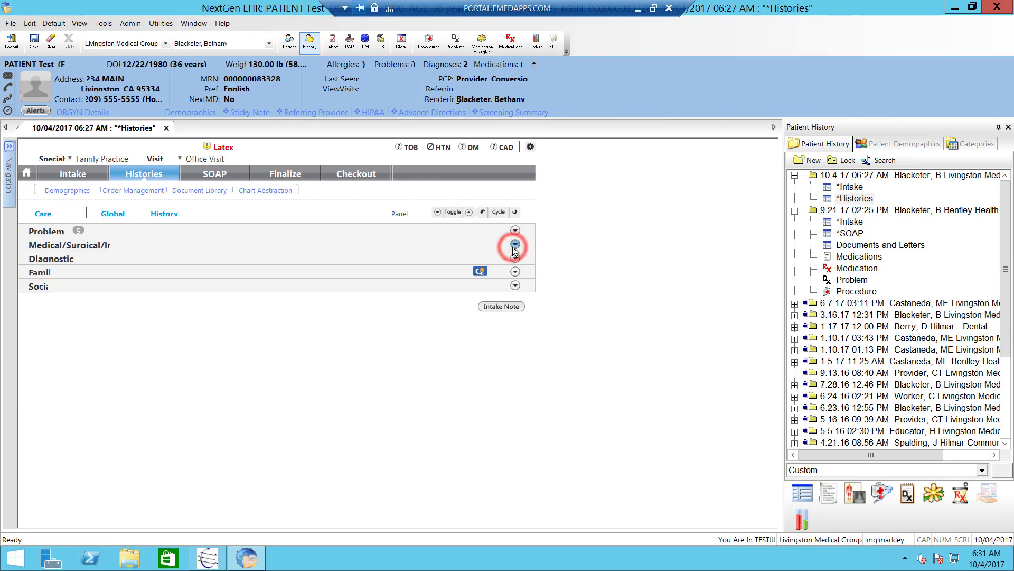
left_click(515, 259)
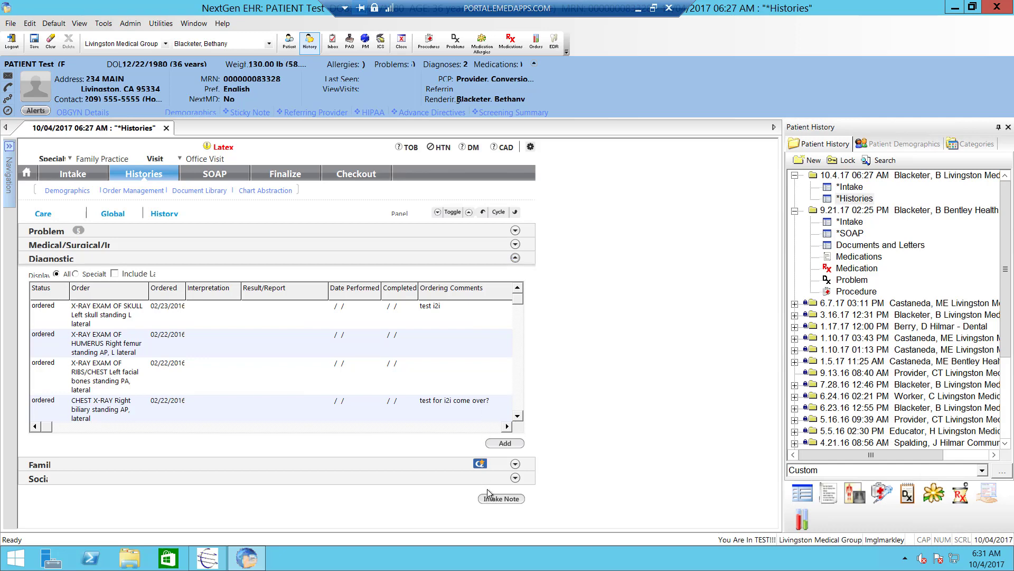
left_click(518, 400)
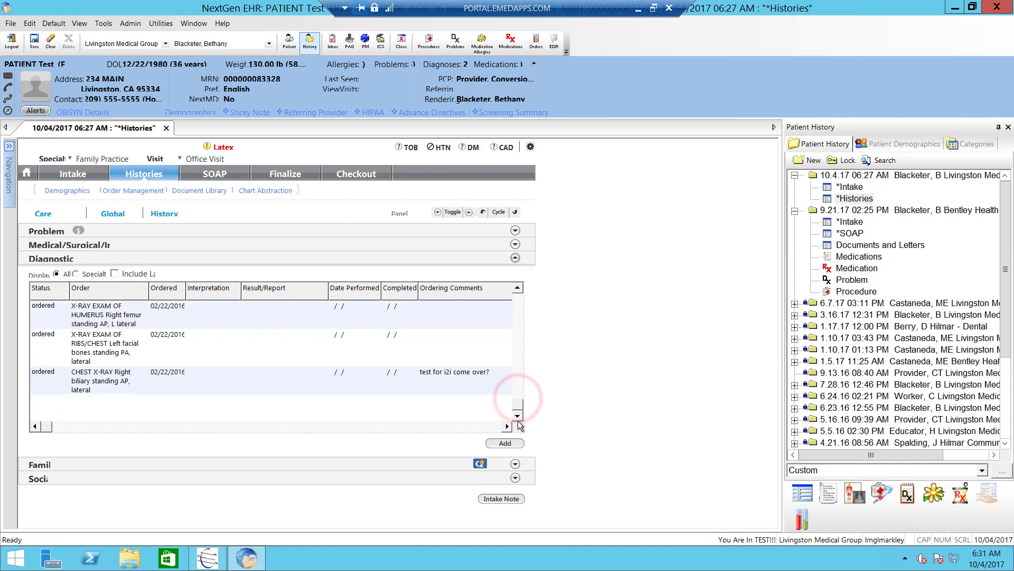
left_click(512, 443)
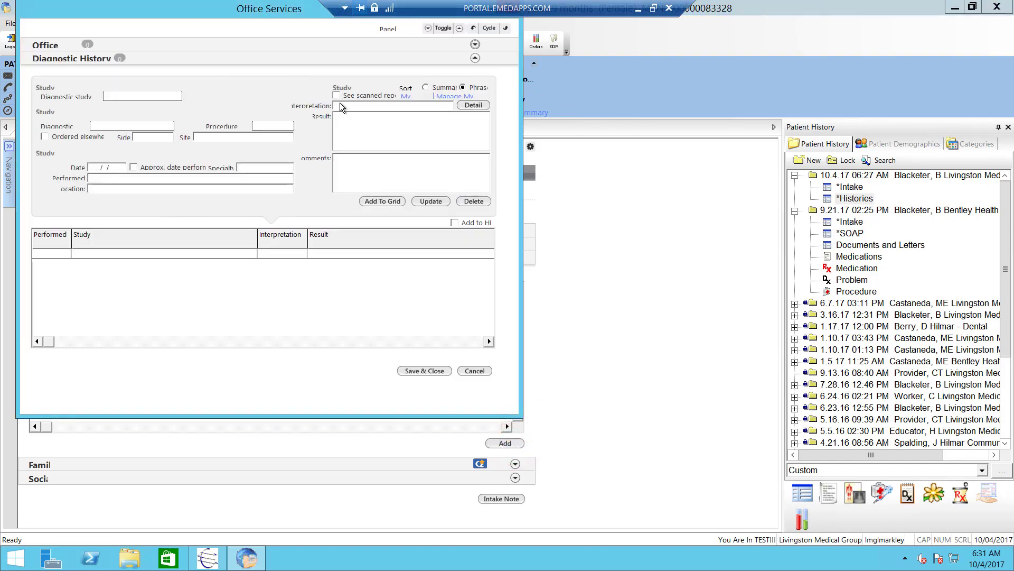
left_click(132, 97)
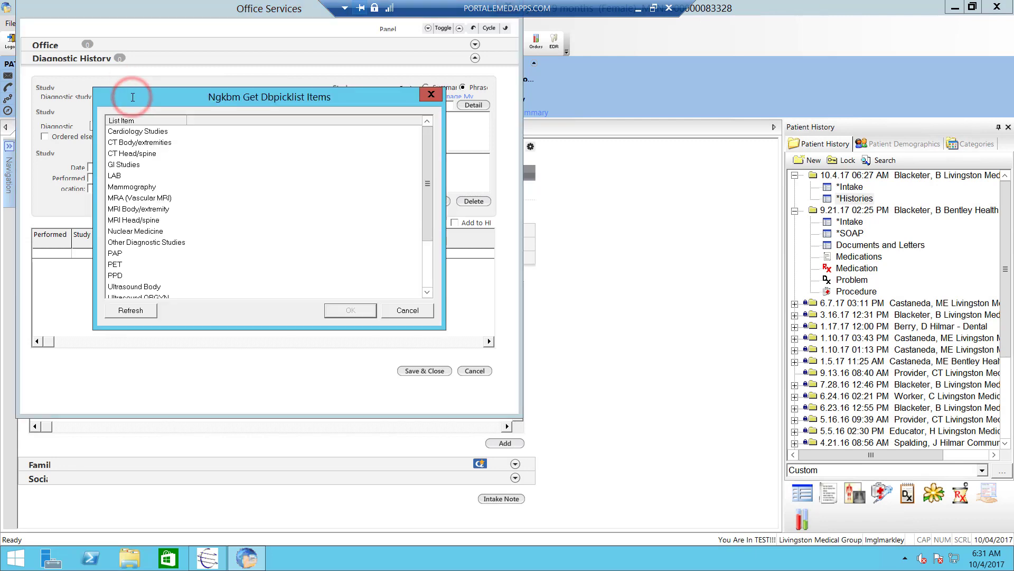
double_click(137, 187)
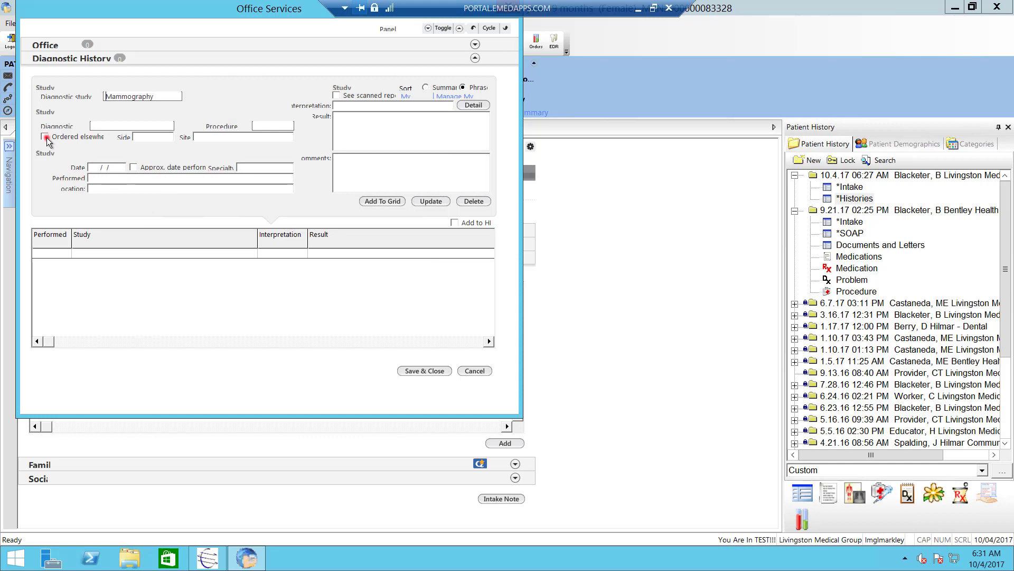
- Mark the study as ordered elsewhere, choose MAMMOGRAM, SCREENING with side bilateral, and set the result to see the scanned report
left_click(46, 136)
left_click(108, 125)
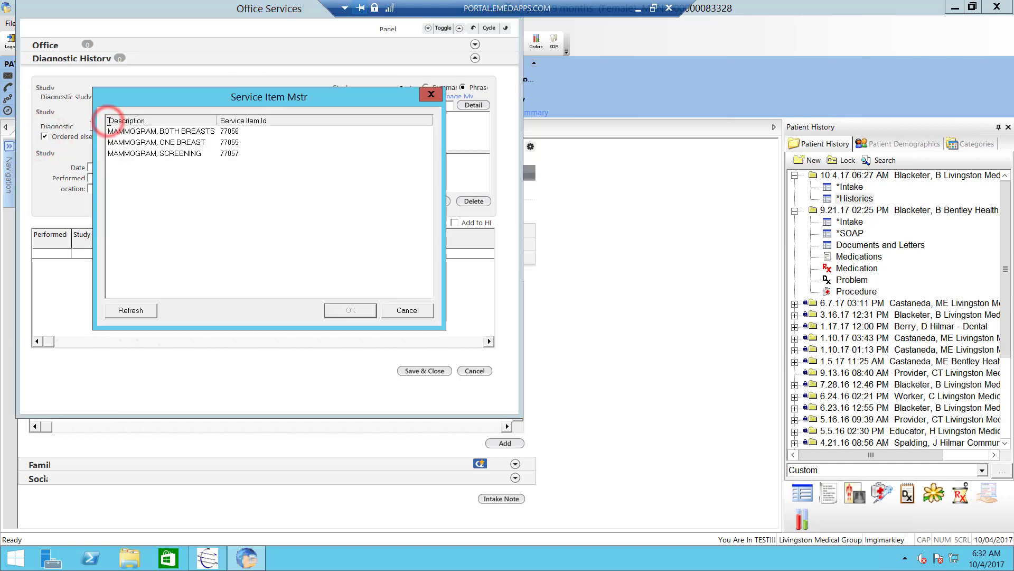
left_click(191, 154)
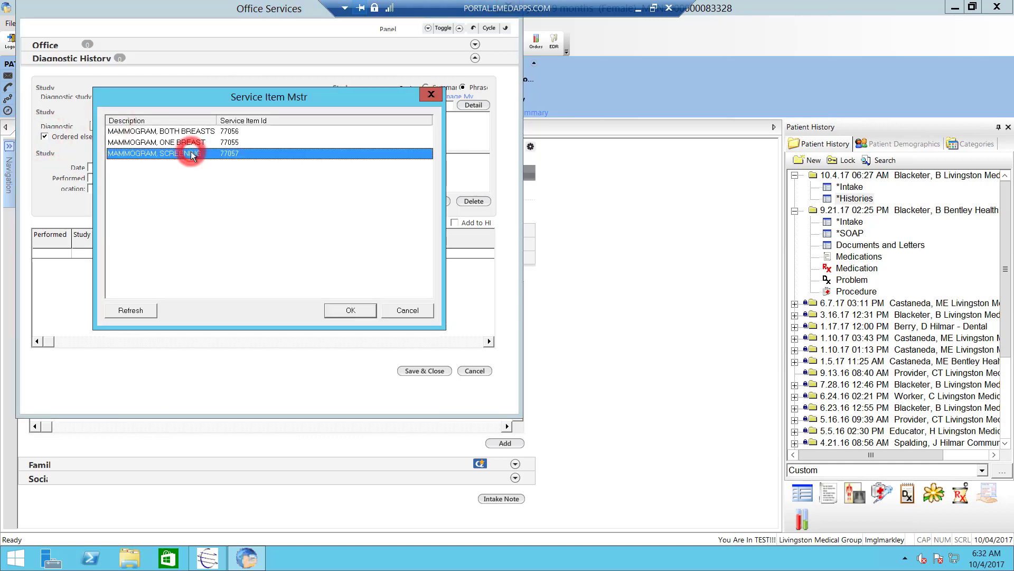
left_click(191, 154)
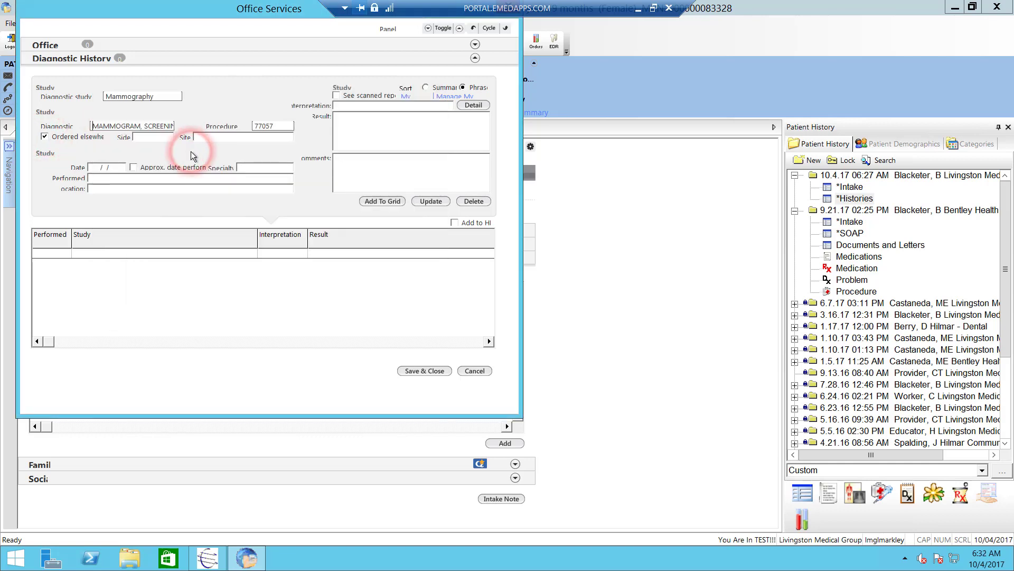
left_click(158, 138)
left_click(190, 169)
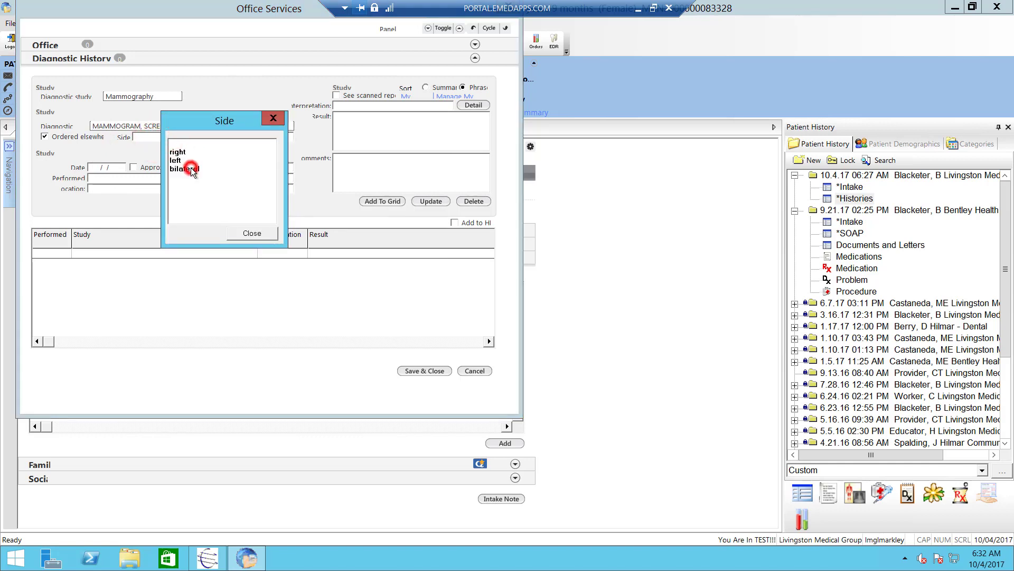
left_click(337, 96)
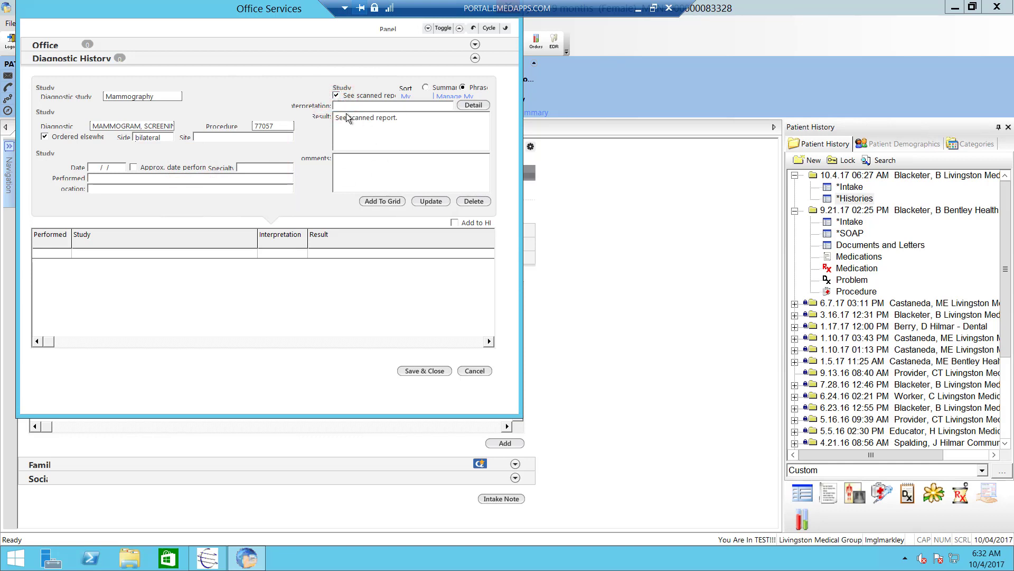
- Date the mammogram 06/04/2017 as an approximate date, add it to the grid, and save and close the diagnostic history
left_click(111, 168)
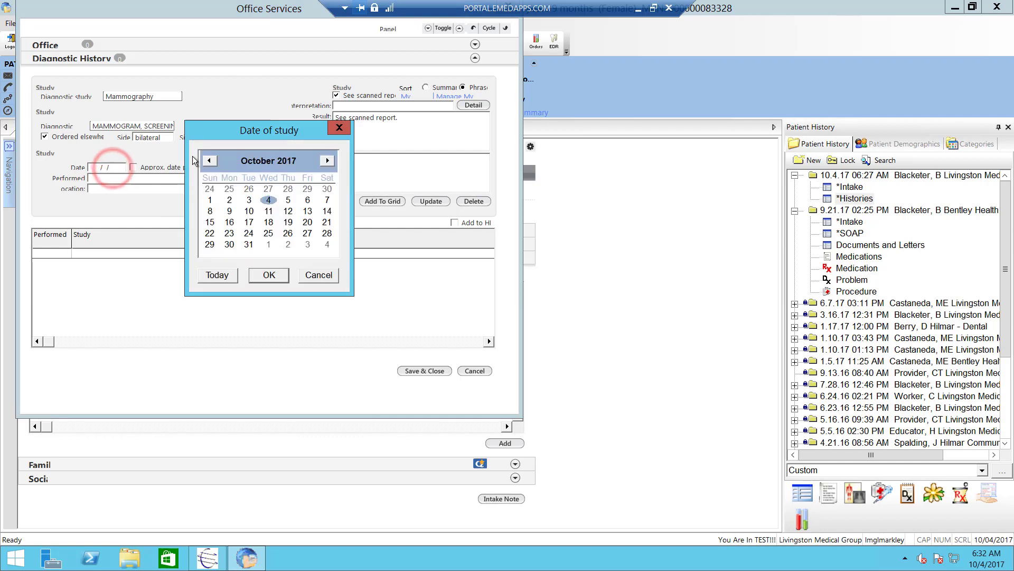
left_click(209, 160)
left_click(210, 160)
left_click(209, 160)
left_click(209, 160)
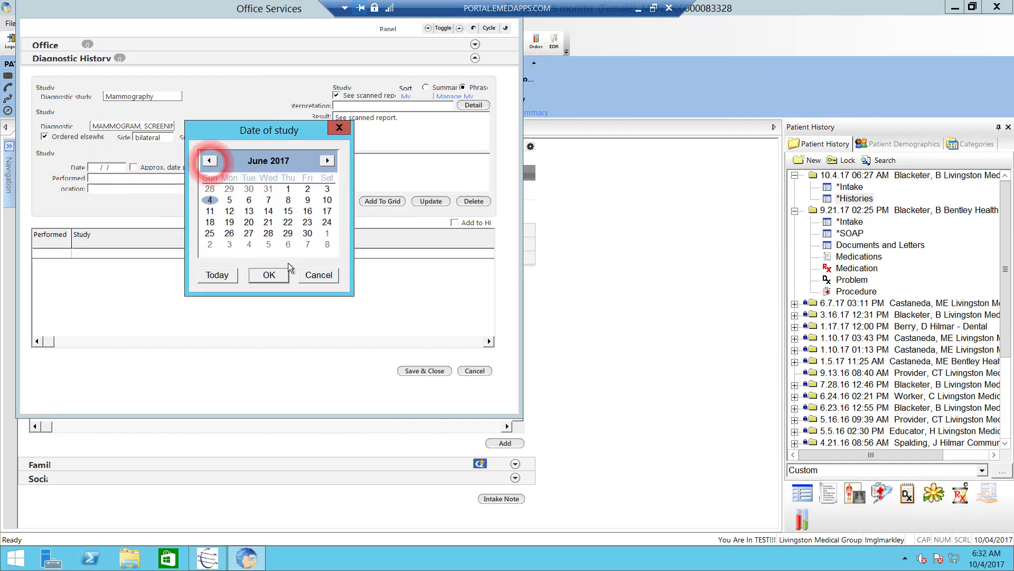
left_click(272, 272)
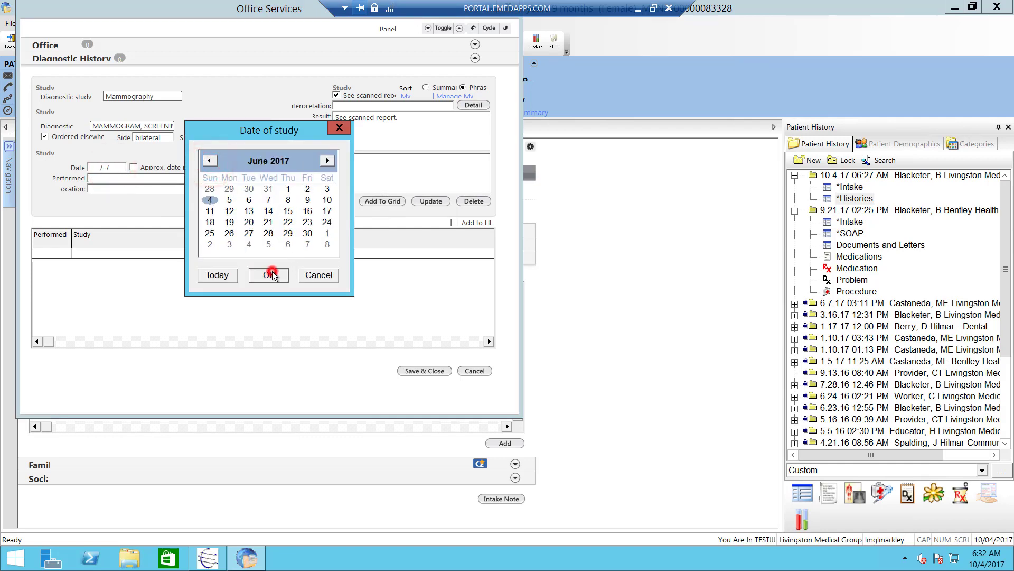
left_click(134, 168)
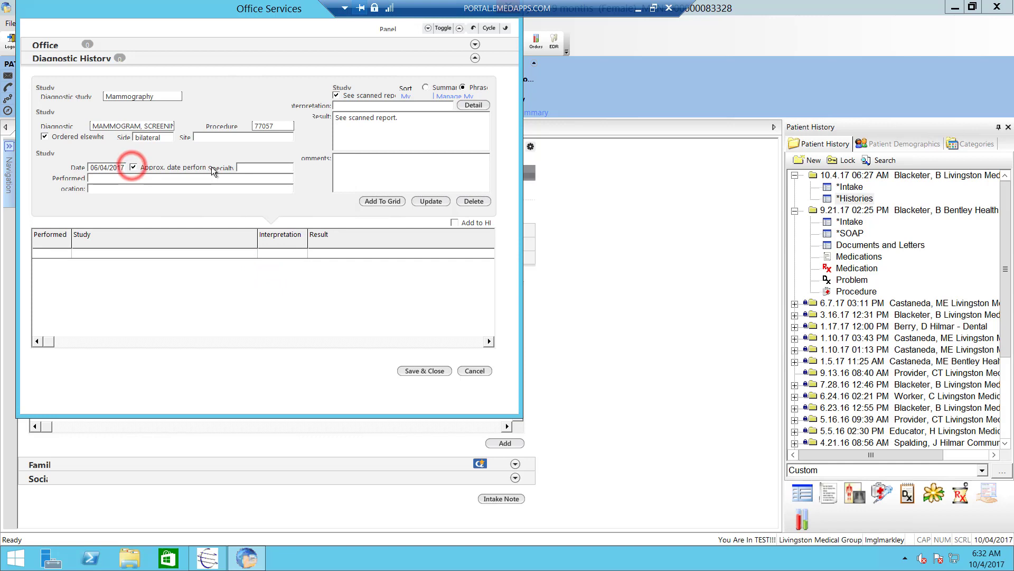
left_click(382, 204)
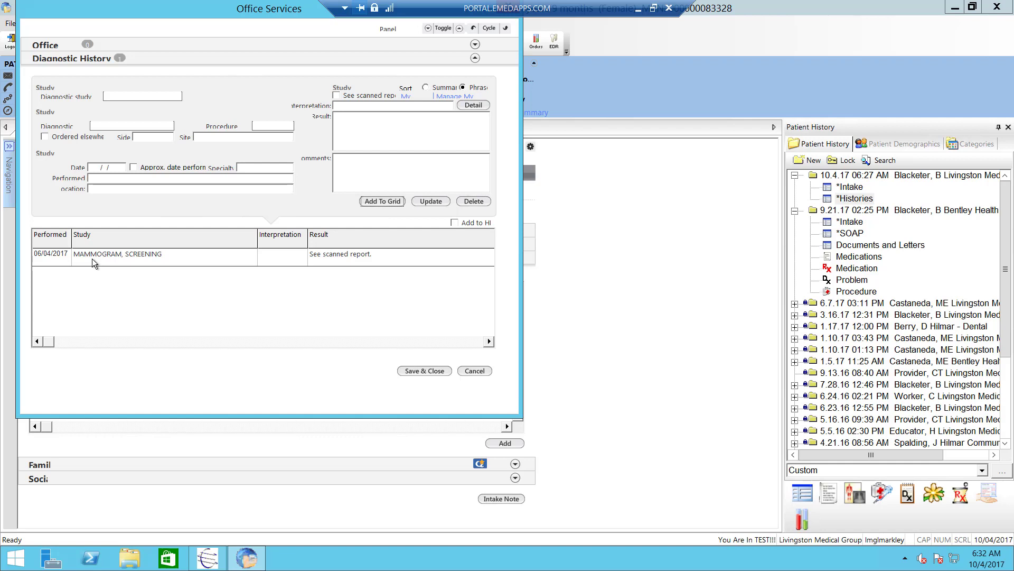
left_click(423, 370)
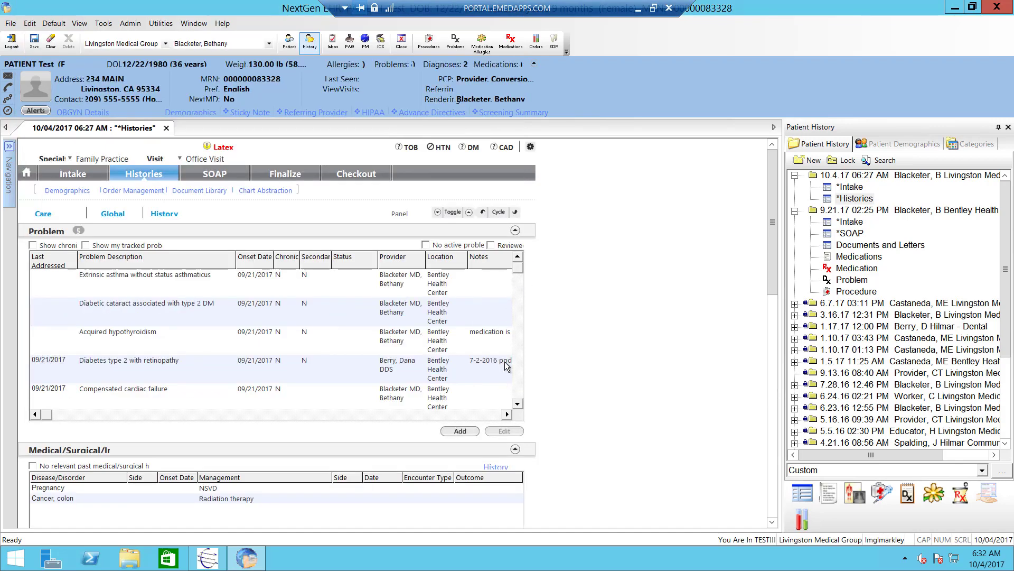
- Collapse all Histories sections, expand only the Family section and start adding family health history
left_click(470, 211)
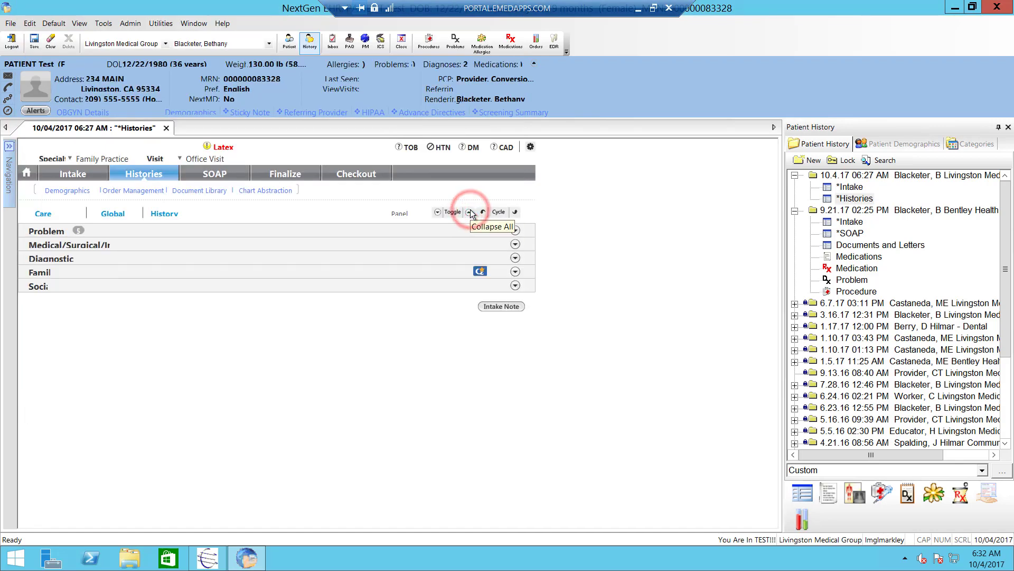
left_click(515, 272)
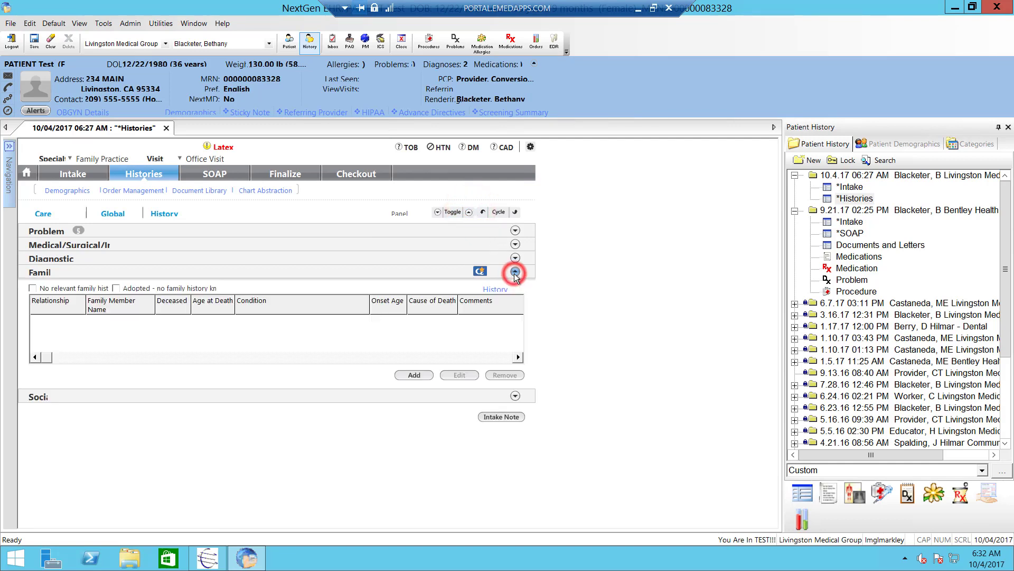
left_click(415, 375)
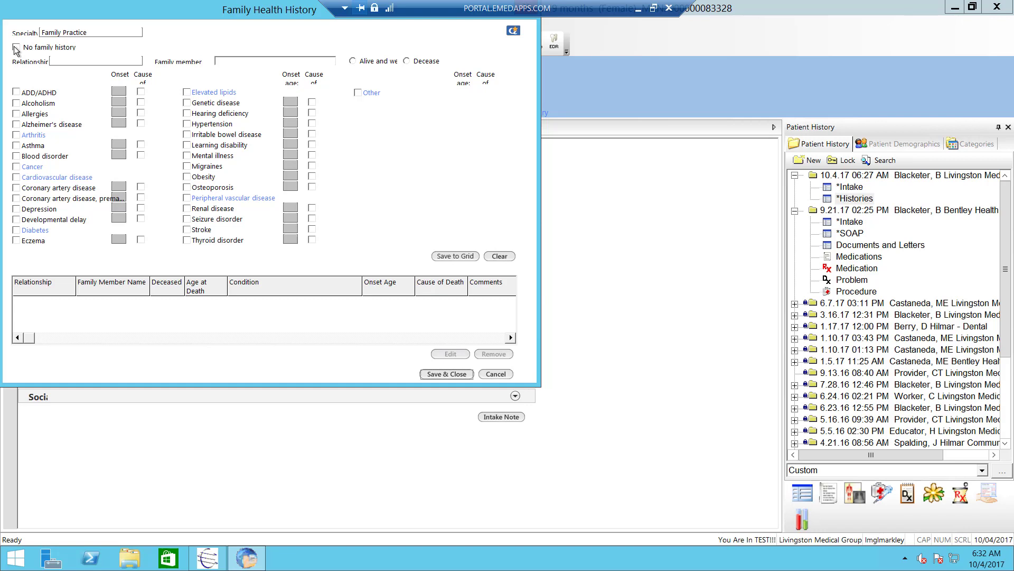
- Record no family history of coronary artery disease, hypertension and Diabetes mellitus type 2, save it to the grid and review the entries
left_click(16, 47)
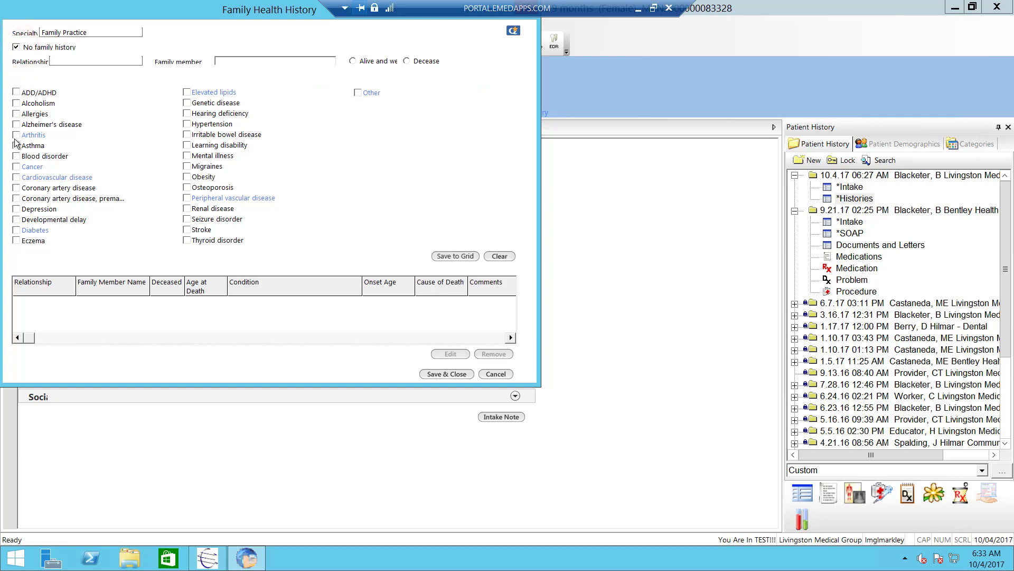
left_click(19, 188)
left_click(187, 125)
left_click(16, 230)
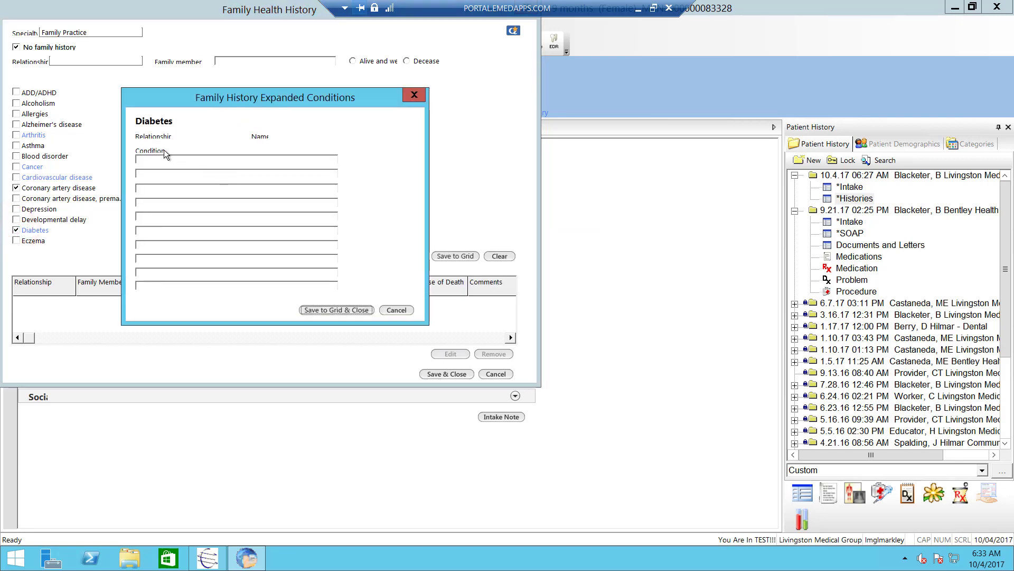
left_click(165, 159)
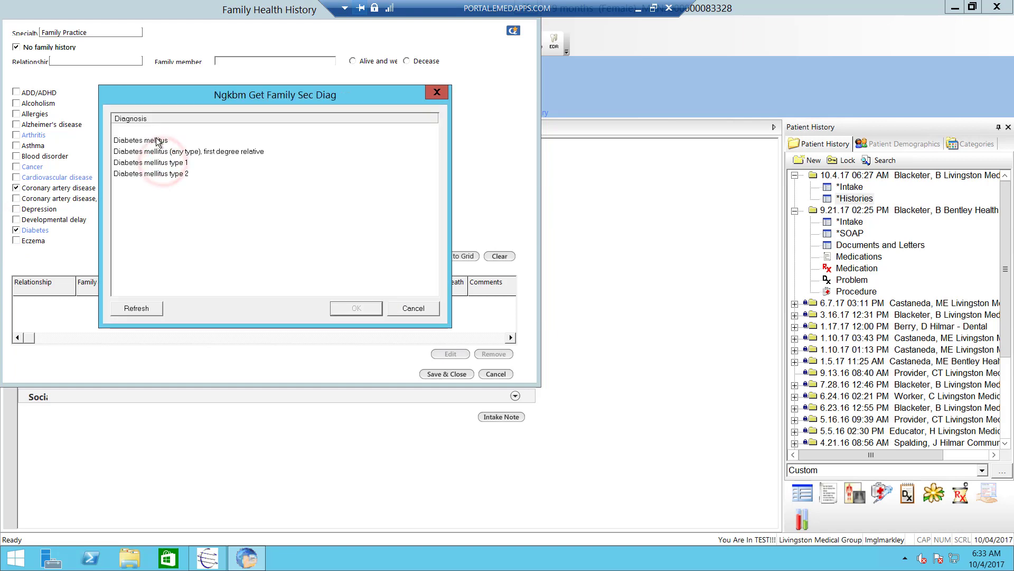
double_click(165, 174)
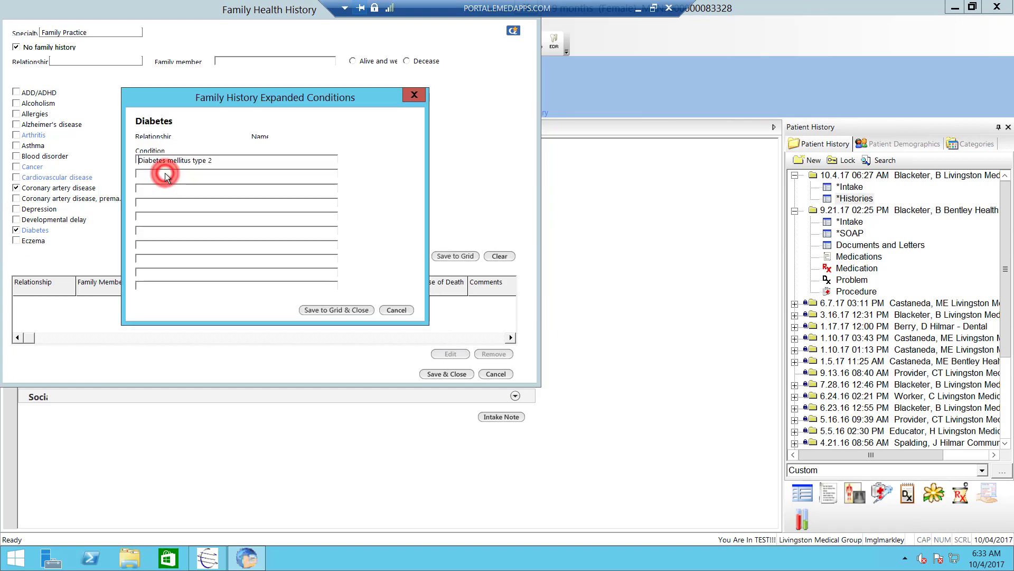
left_click(336, 310)
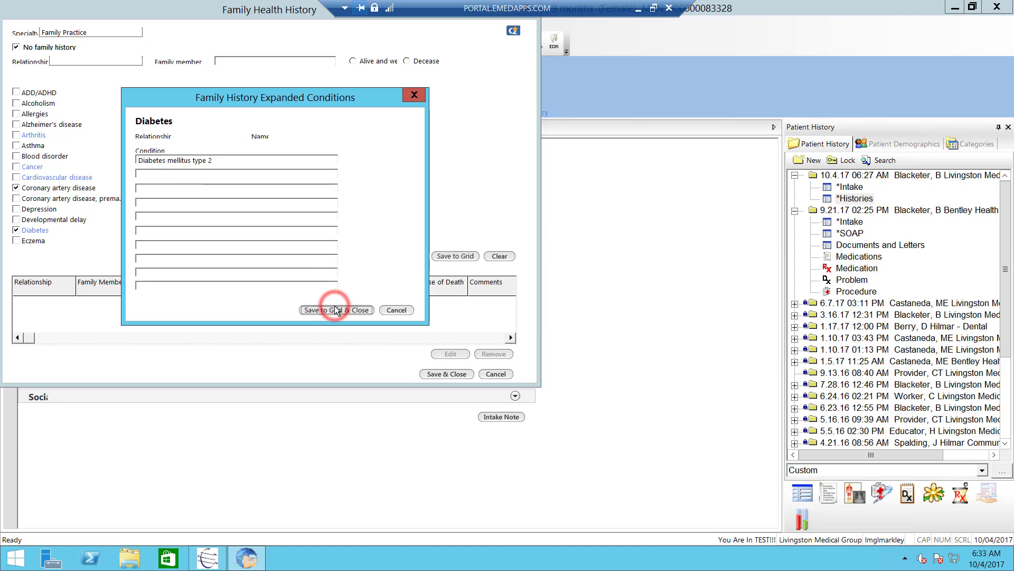
left_click(456, 256)
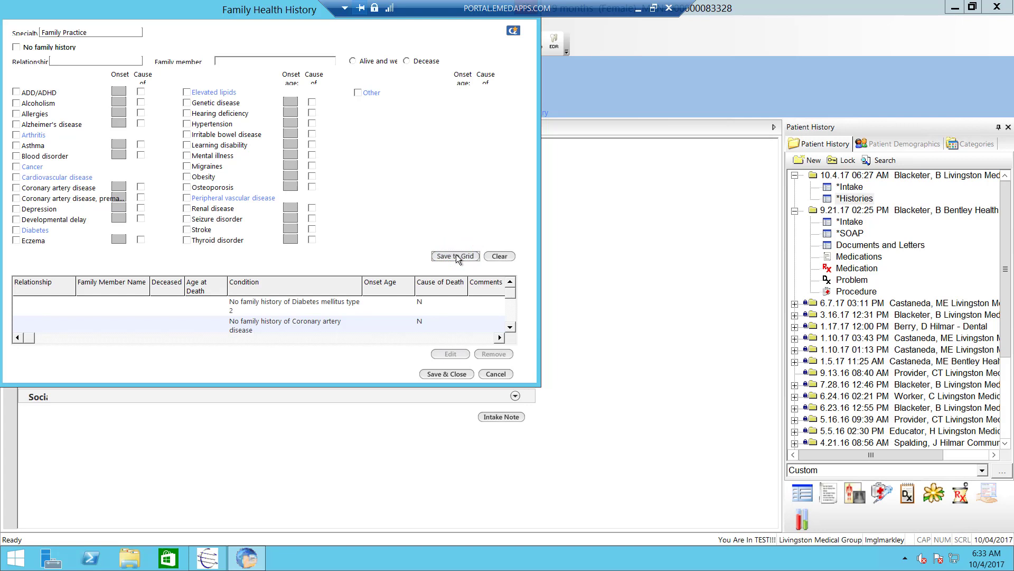
left_click(511, 328)
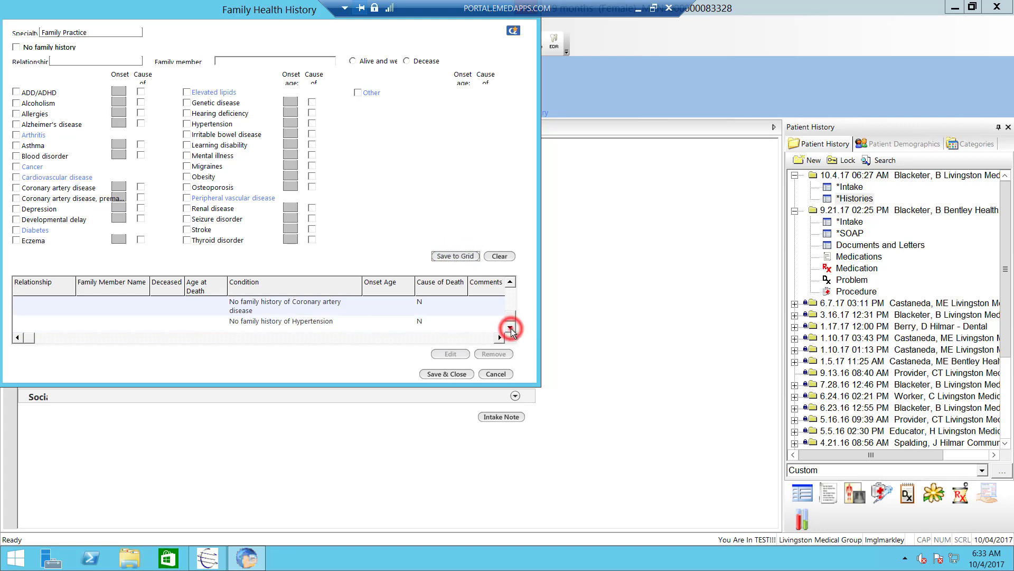
left_click(509, 284)
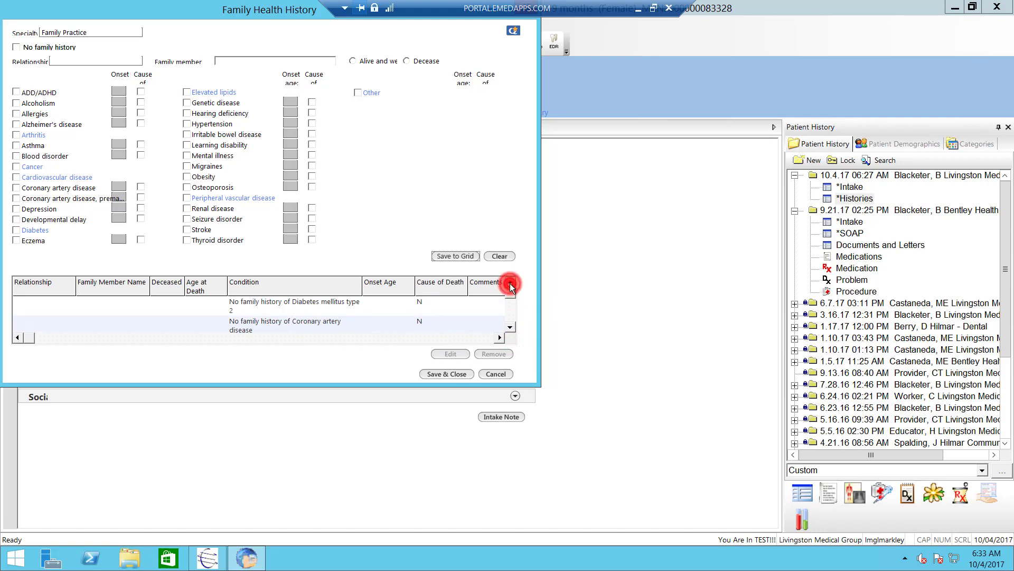
- Choose Mother as the relationship and select cervical cancer as her condition in the family health history
left_click(82, 60)
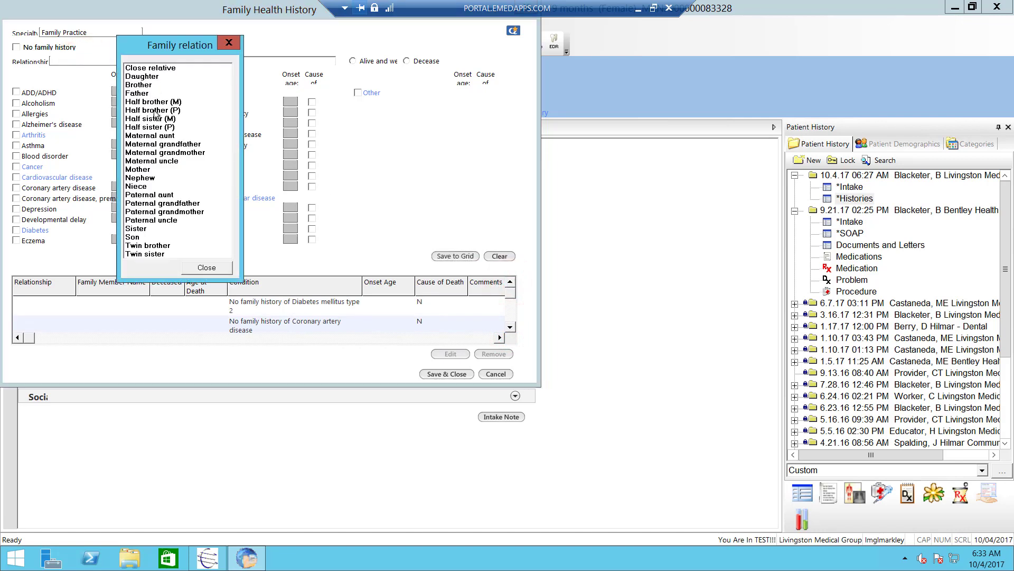
double_click(138, 169)
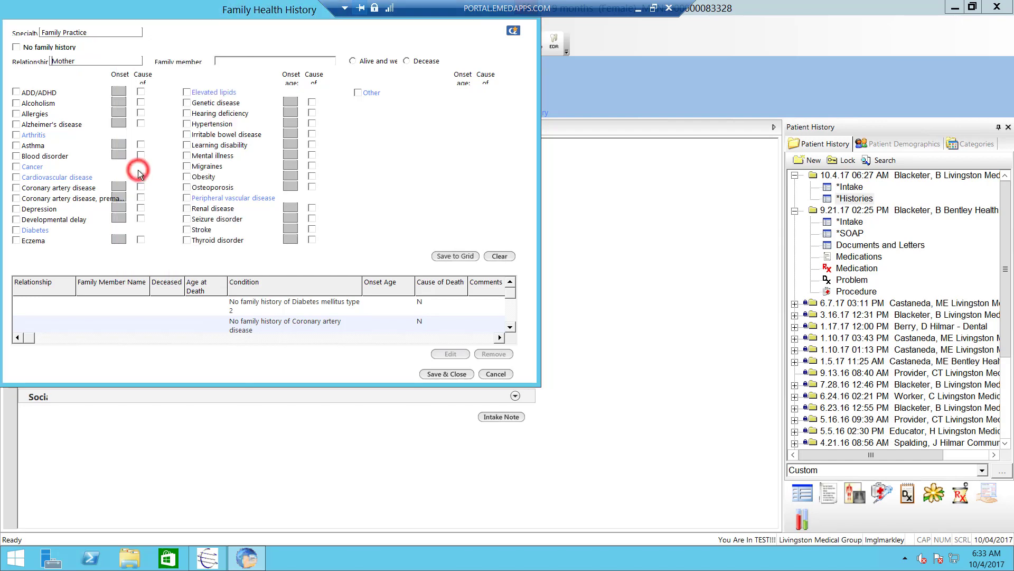
left_click(17, 167)
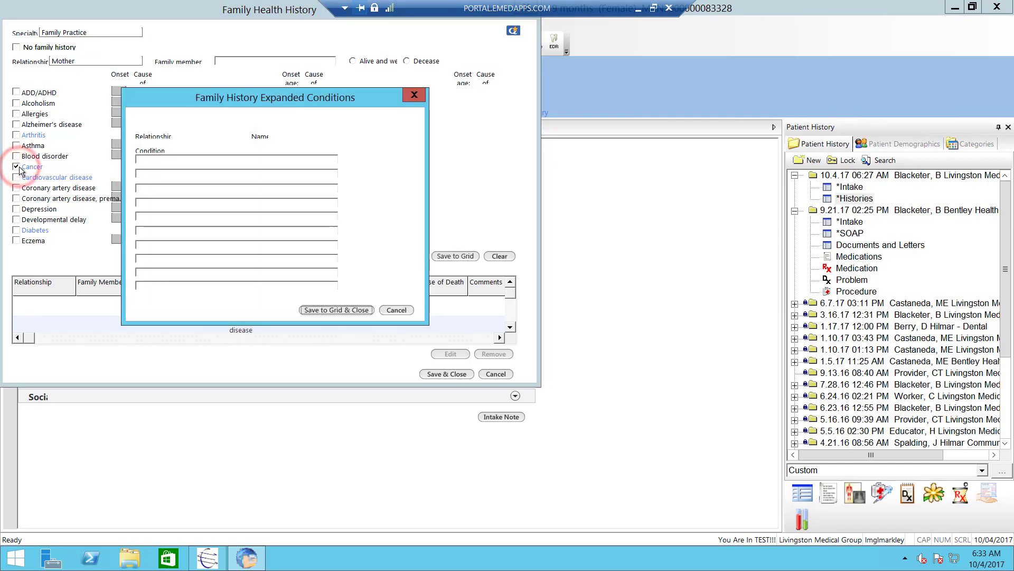
left_click(154, 159)
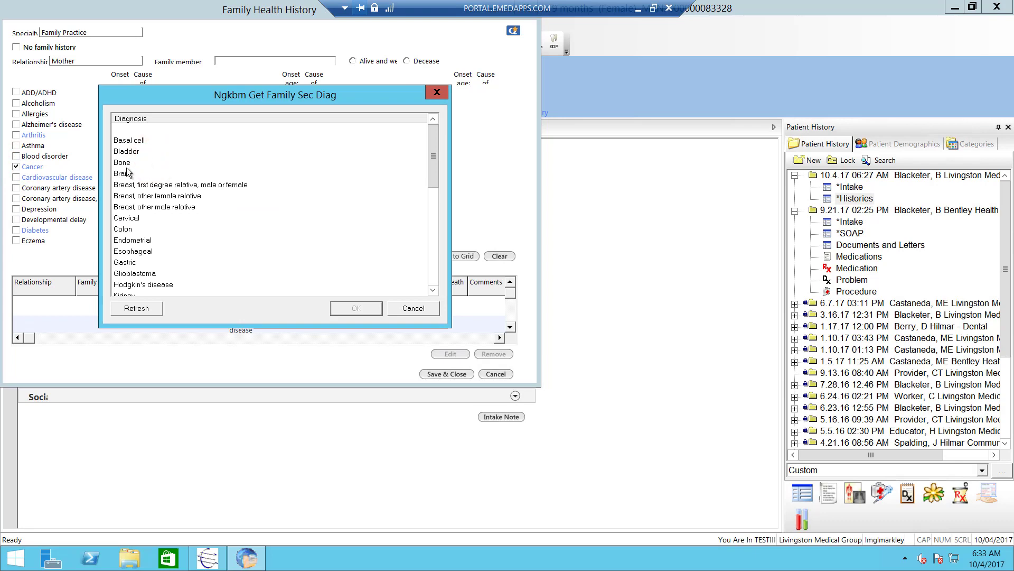
double_click(127, 218)
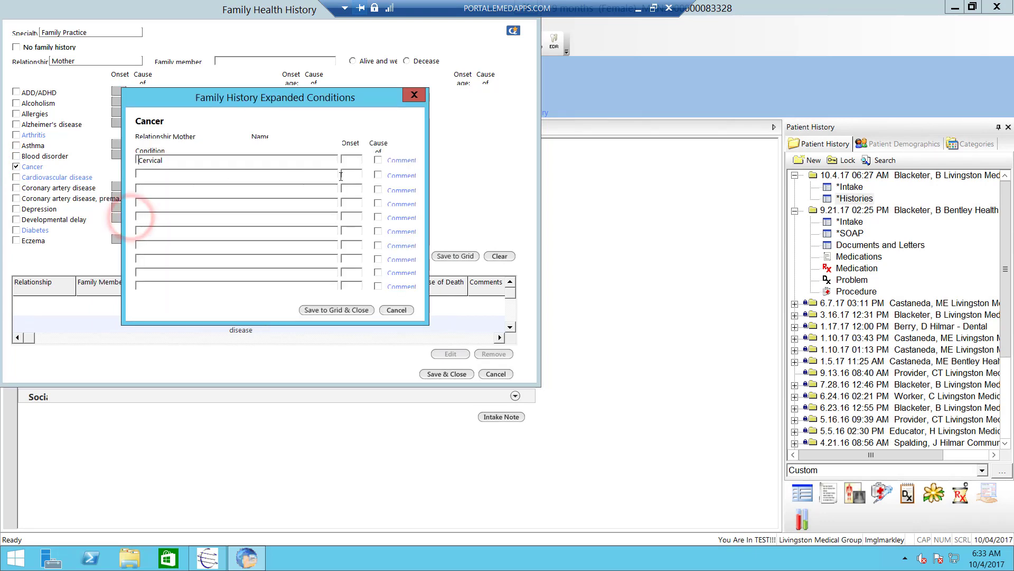
- Set the cervical cancer onset age to 62, save it to the grid, and save and close the family history
left_click(352, 160)
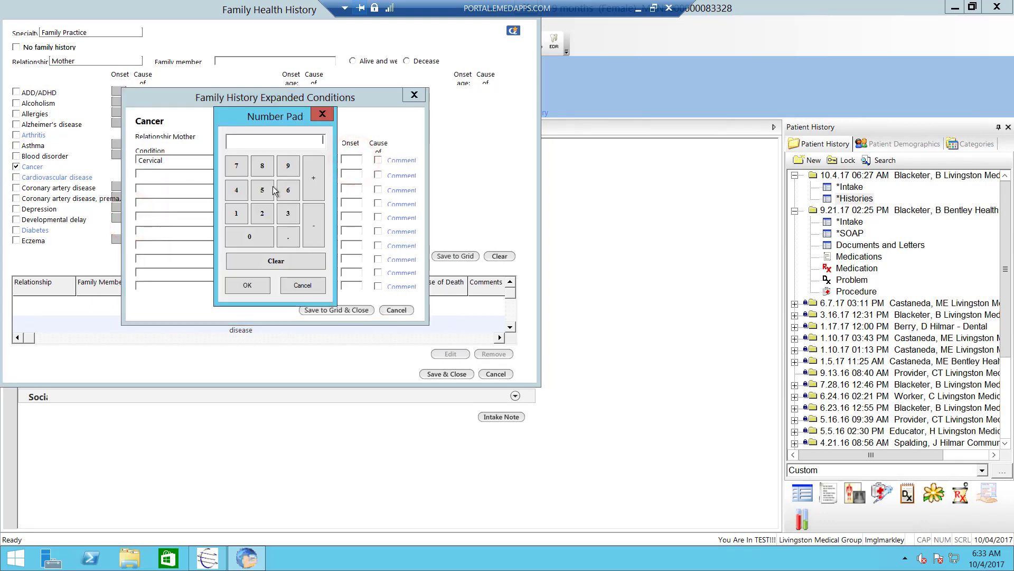
left_click(287, 190)
left_click(261, 216)
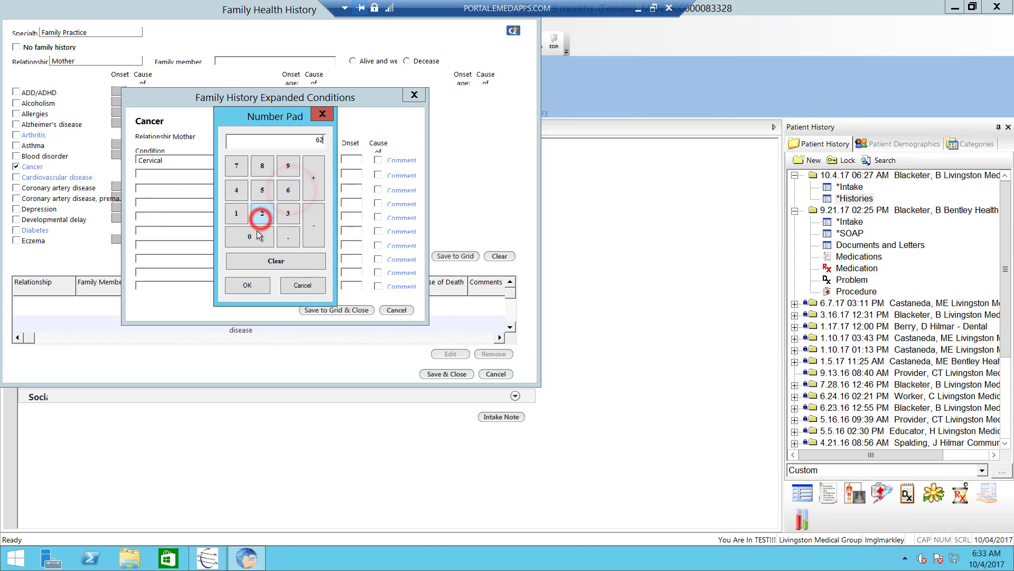
left_click(252, 288)
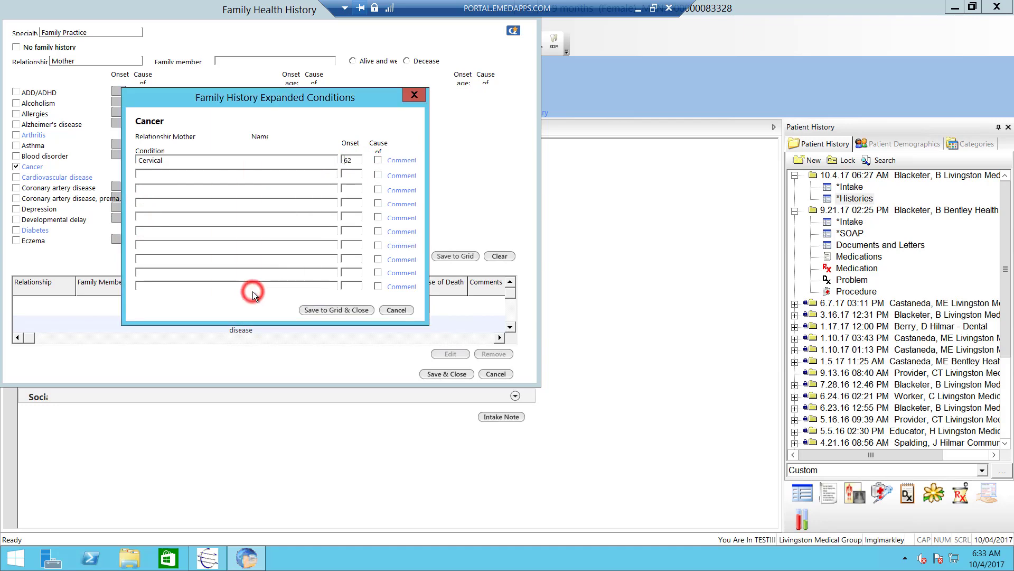
left_click(345, 310)
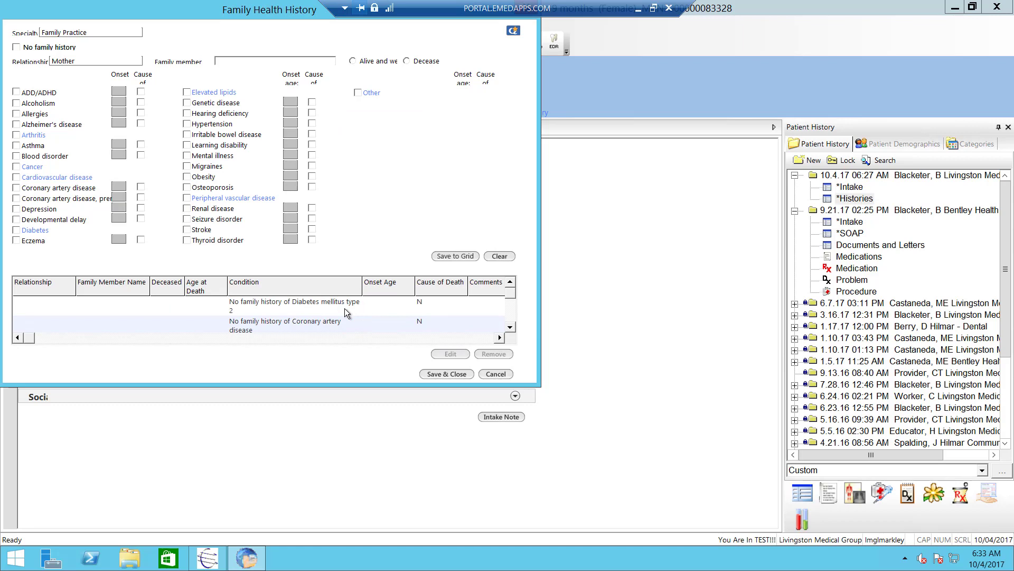
left_click(512, 328)
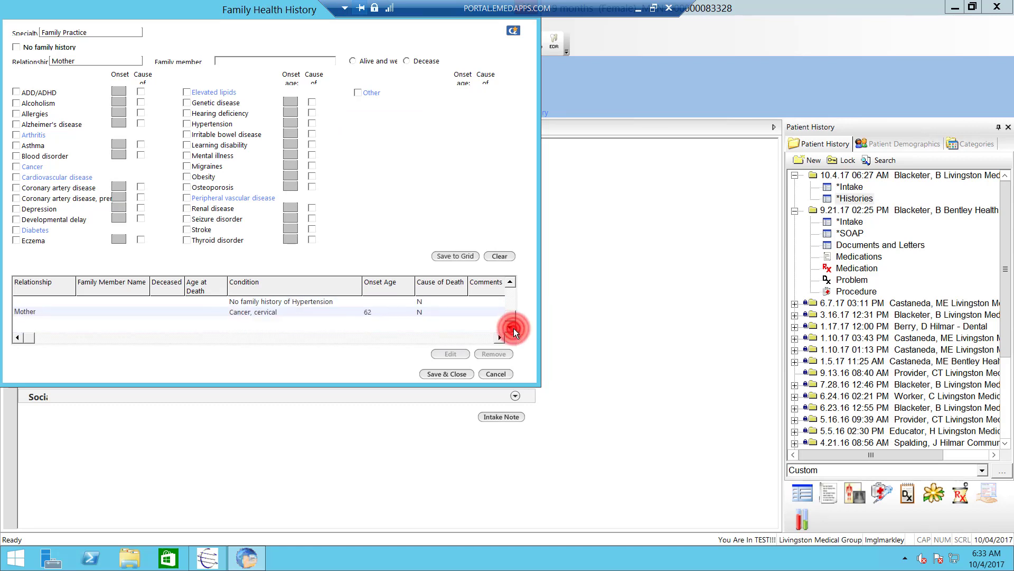
left_click(445, 372)
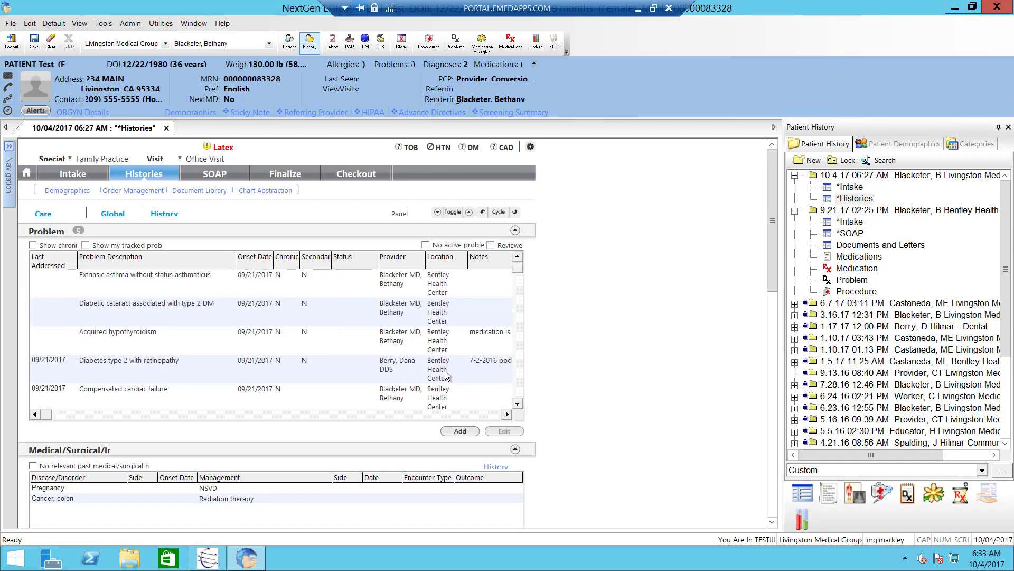
- Collapse all Histories sections, expand only the Family section and review its recorded entries
left_click(470, 212)
left_click(515, 271)
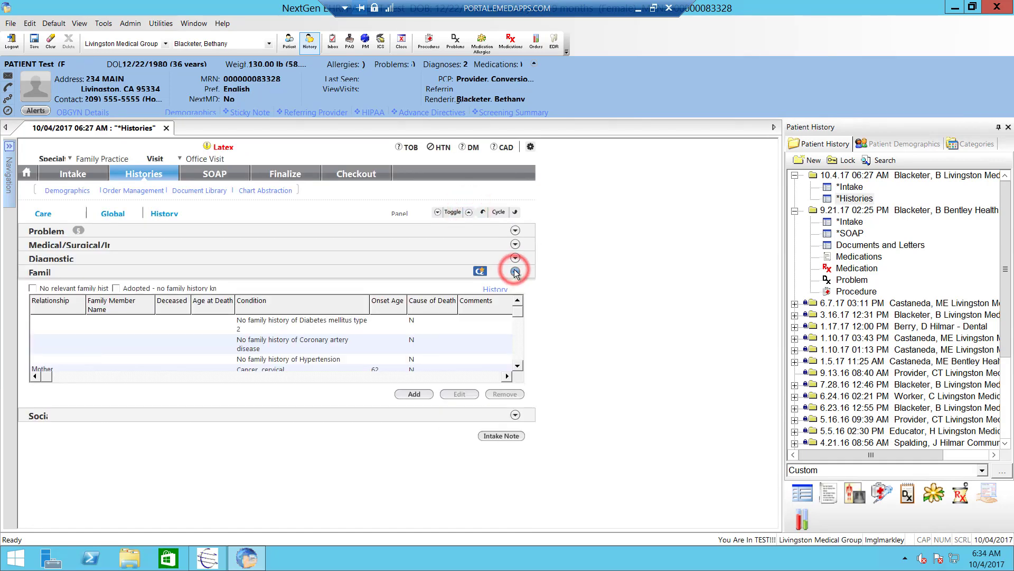
left_click(520, 367)
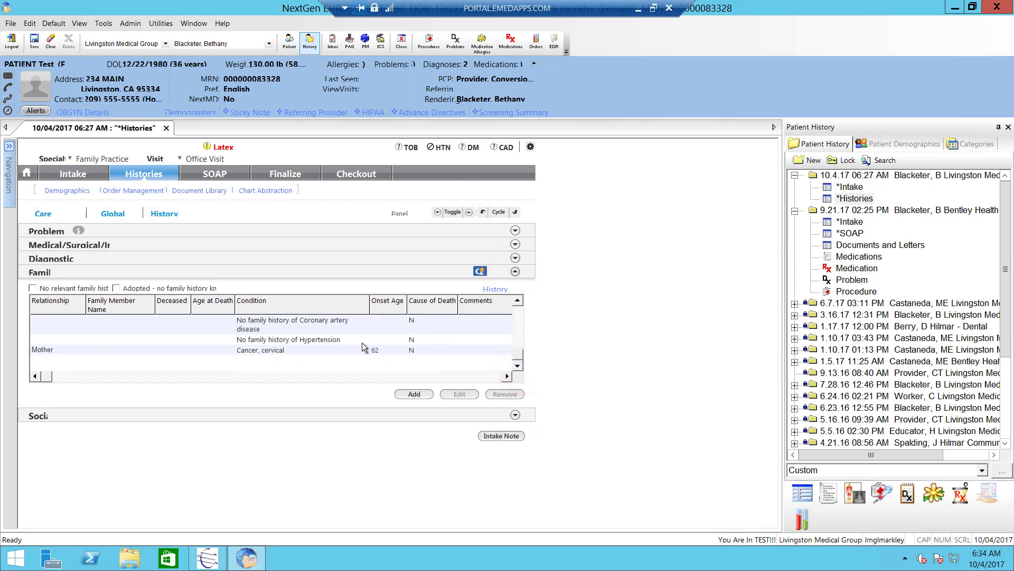
- Switch from the Family to the Social section, start adding social history, and record tobacco use as Yes with smoking status Former smoker
left_click(516, 271)
left_click(516, 286)
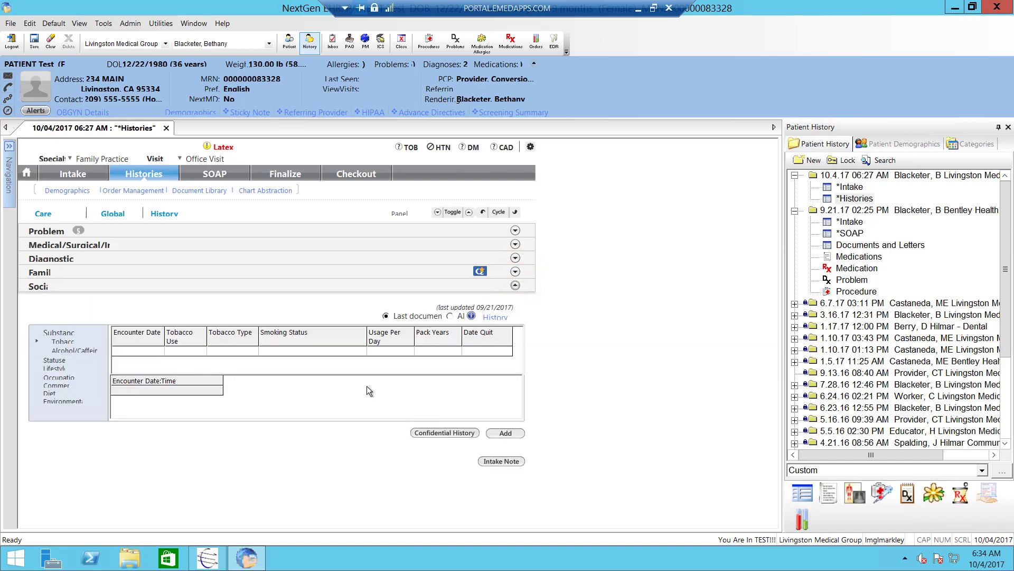
left_click(514, 436)
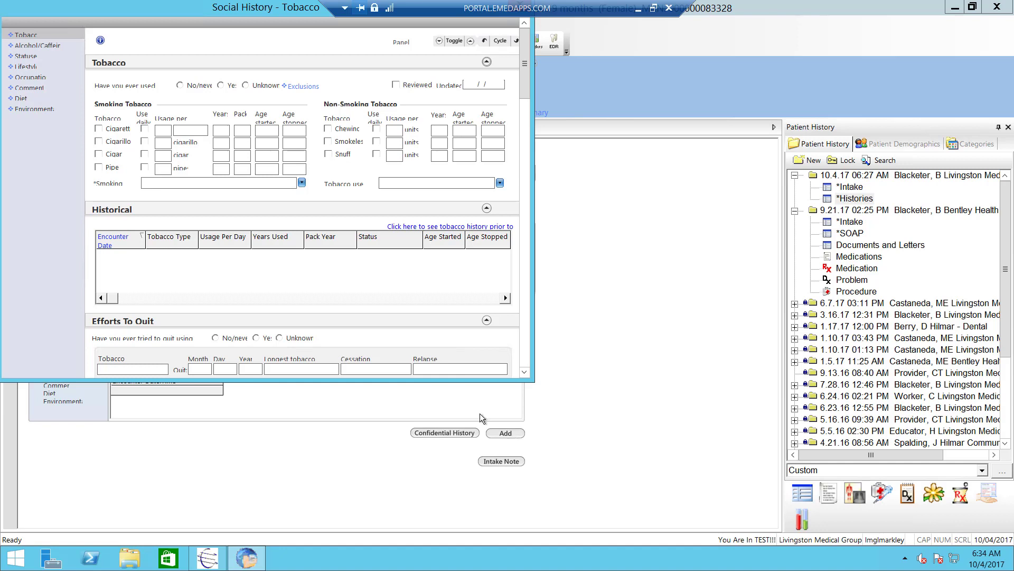
left_click(219, 85)
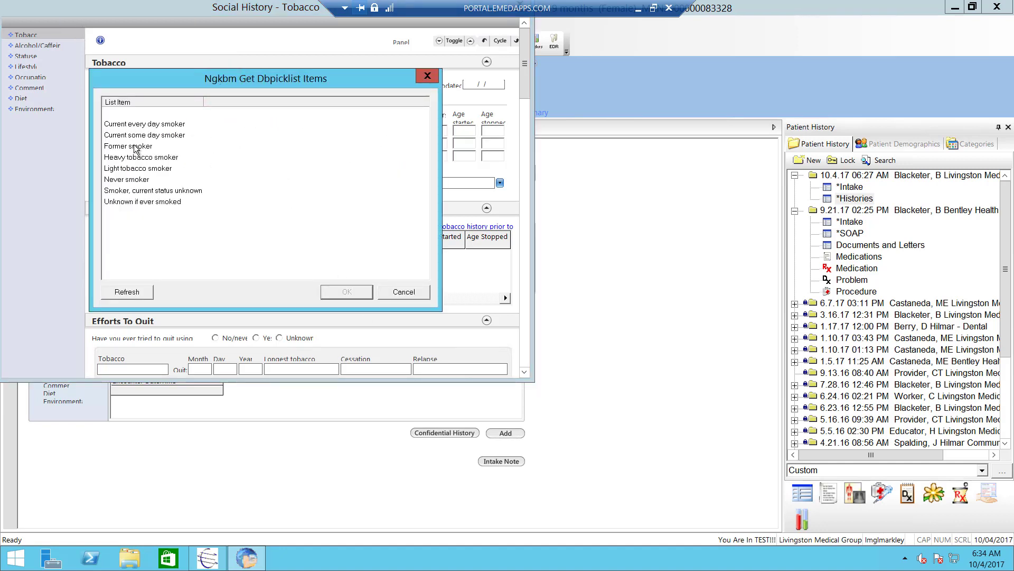
double_click(132, 146)
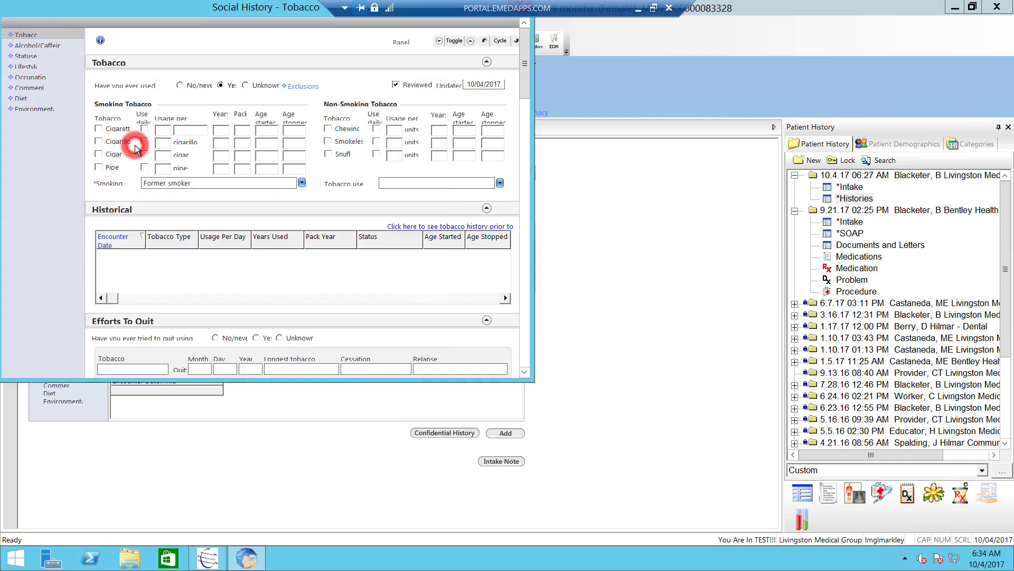
- Record cigarettes as the smoking tobacco, used daily at 0.5 packs per day
left_click(98, 128)
left_click(144, 128)
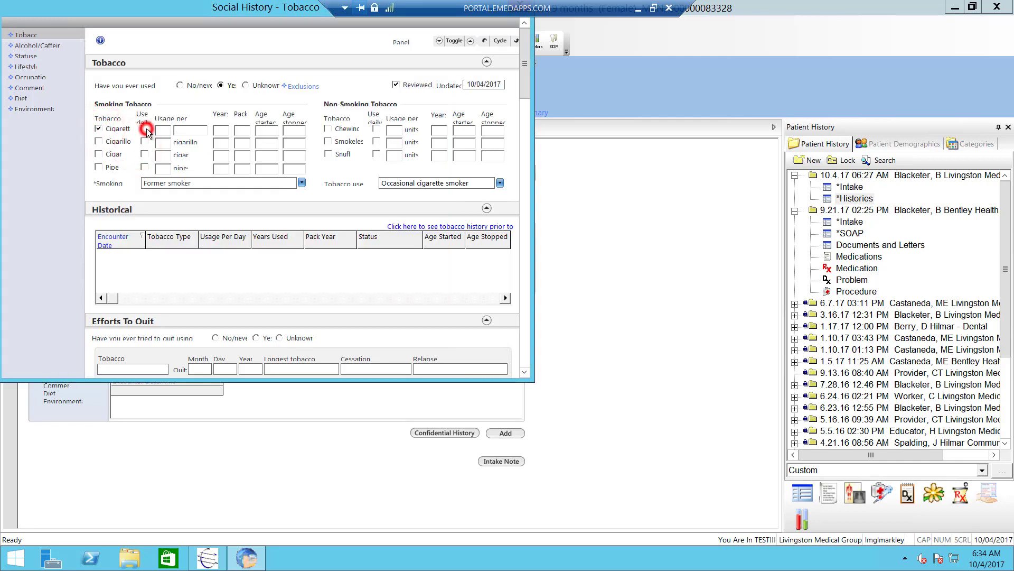
left_click(163, 130)
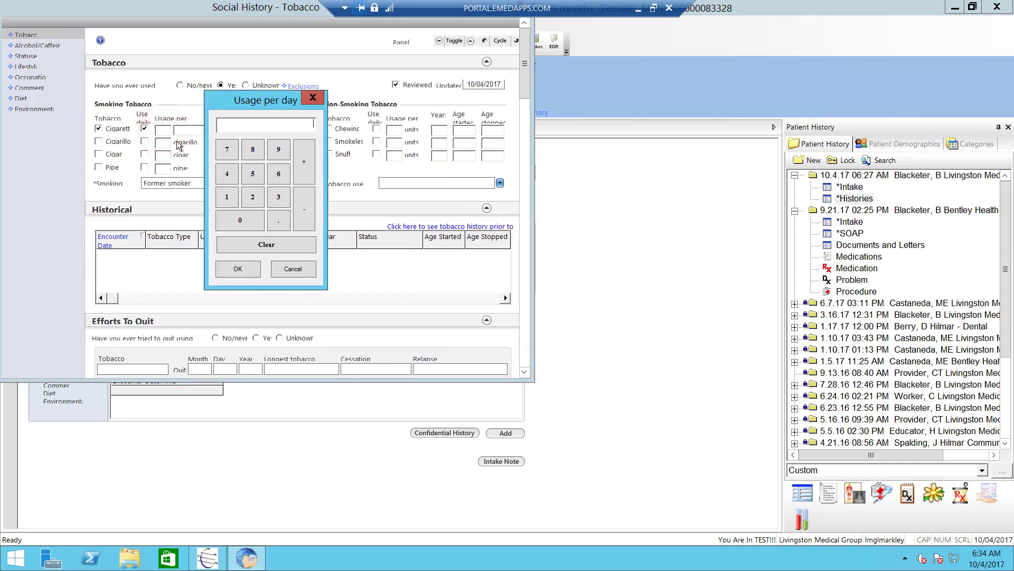
left_click(279, 220)
left_click(258, 181)
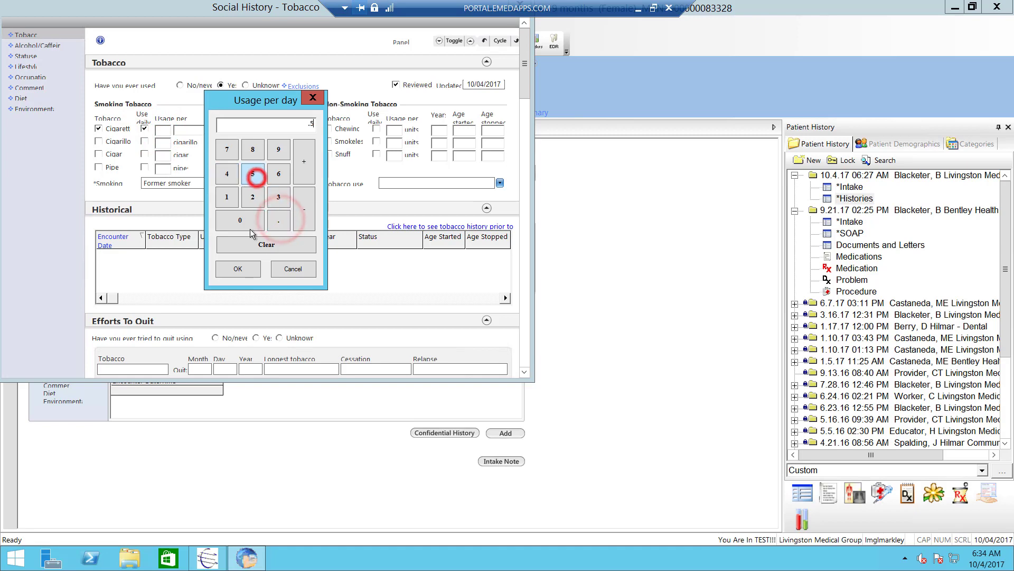
left_click(248, 265)
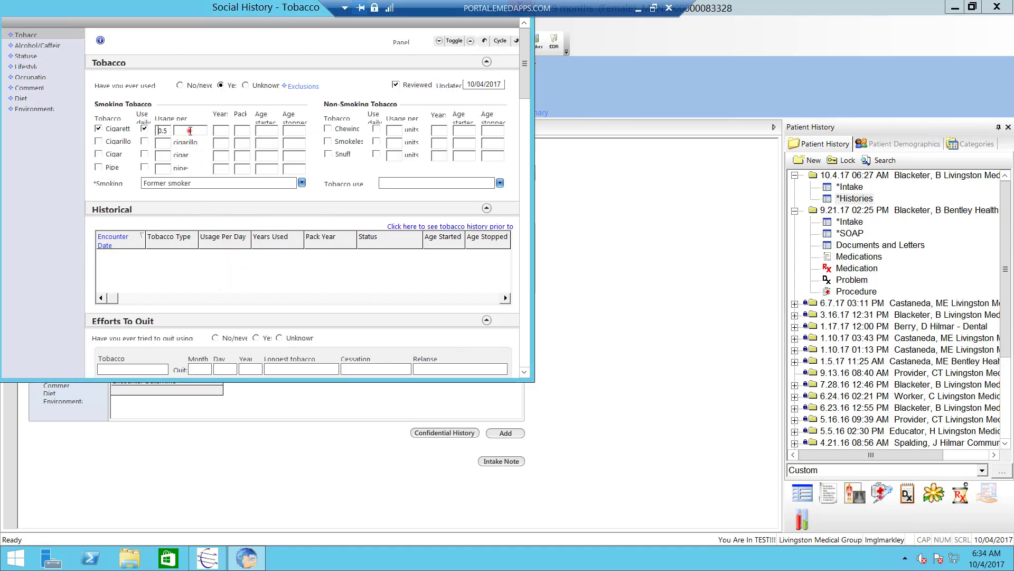
left_click(189, 130)
left_click(224, 138)
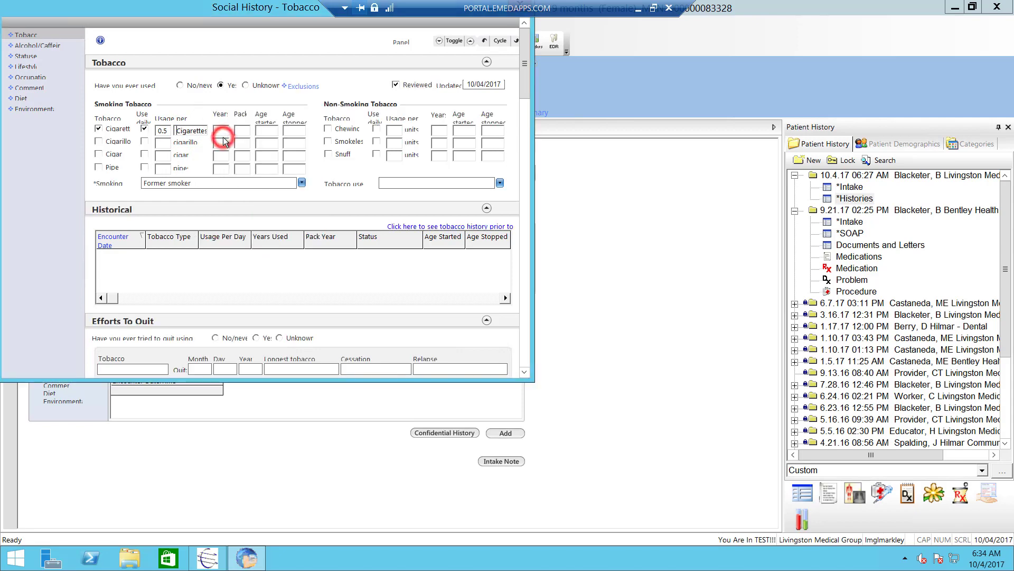
left_click(191, 131)
left_click(213, 146)
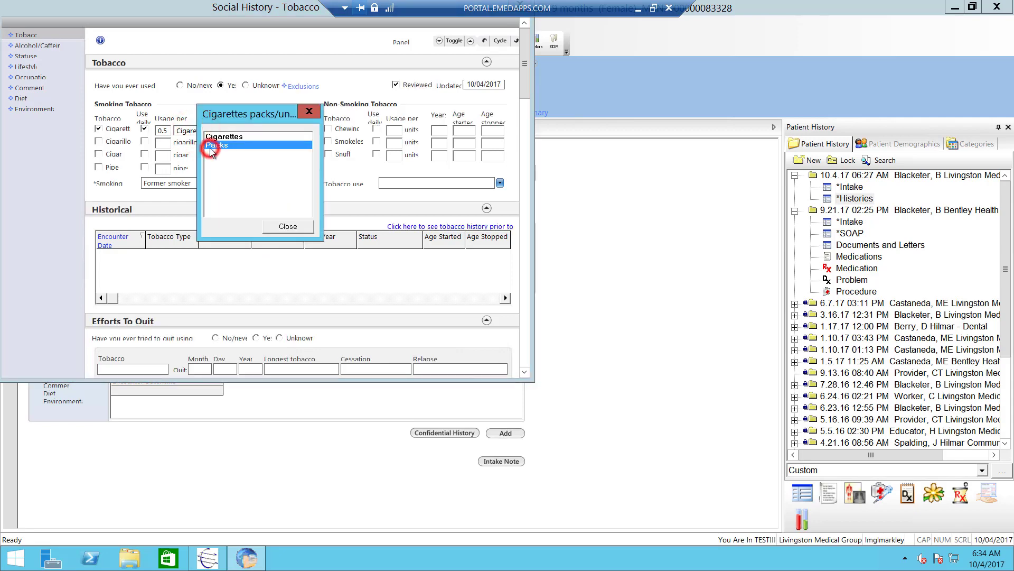
- Set the cigarette years used to 5, the age started to 15 and the age stopped to 20
left_click(221, 128)
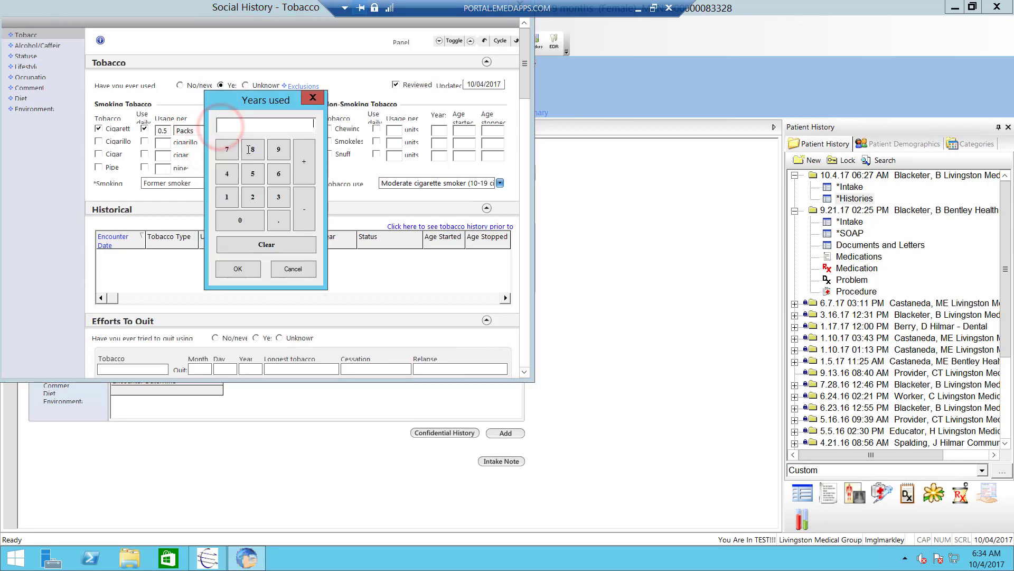
left_click(253, 174)
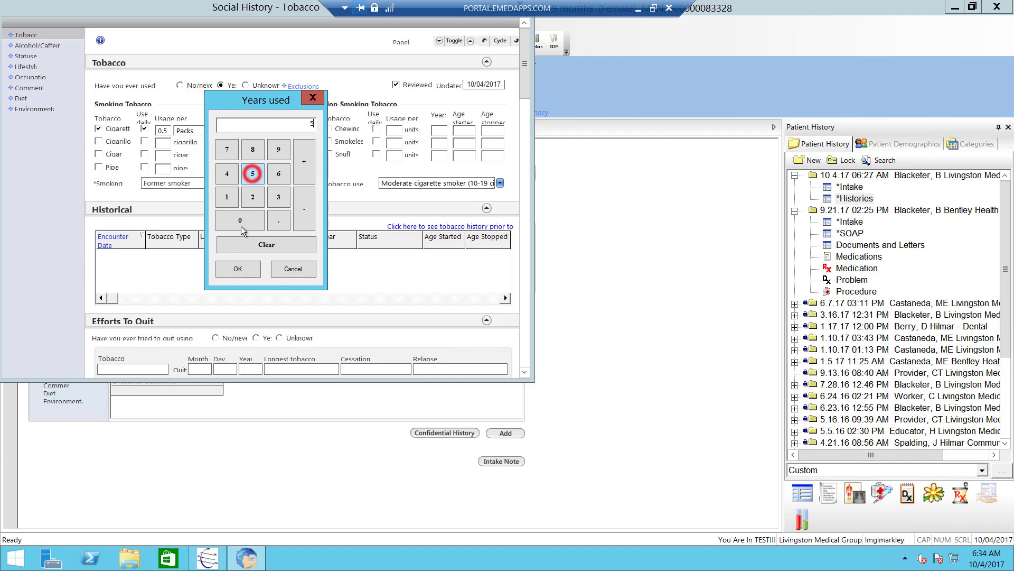
left_click(238, 268)
left_click(265, 132)
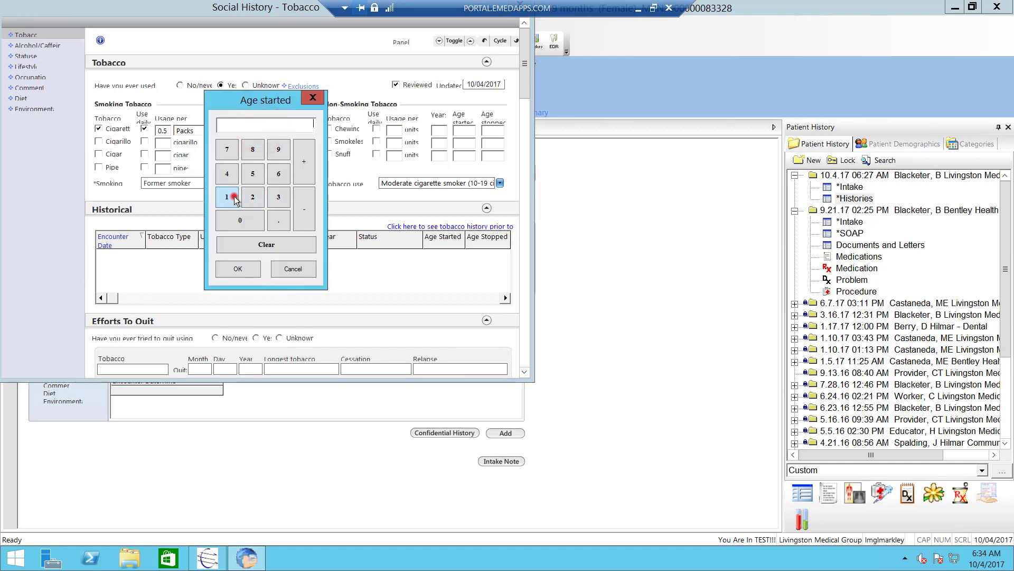
left_click(227, 197)
left_click(253, 174)
left_click(239, 267)
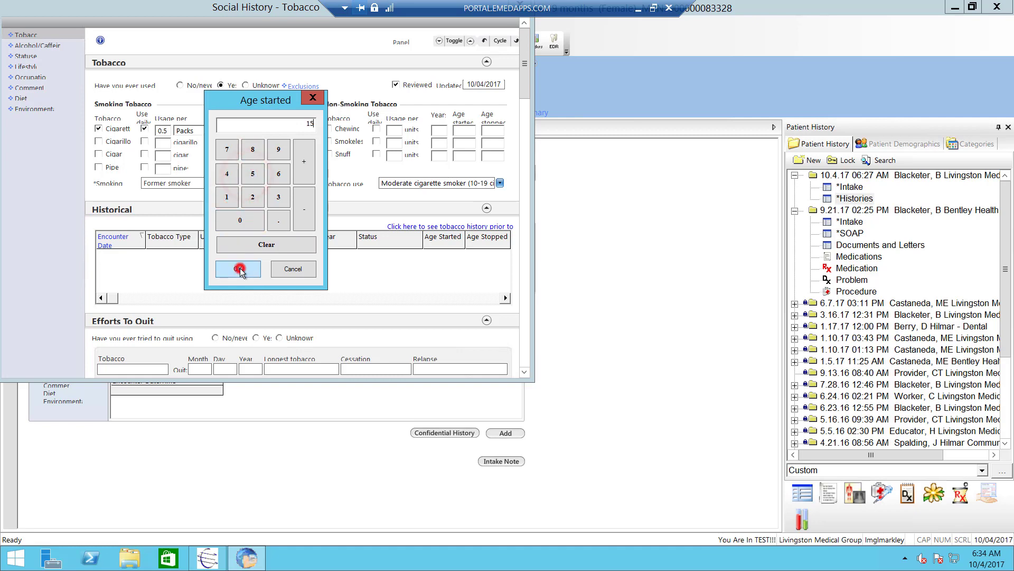
left_click(298, 127)
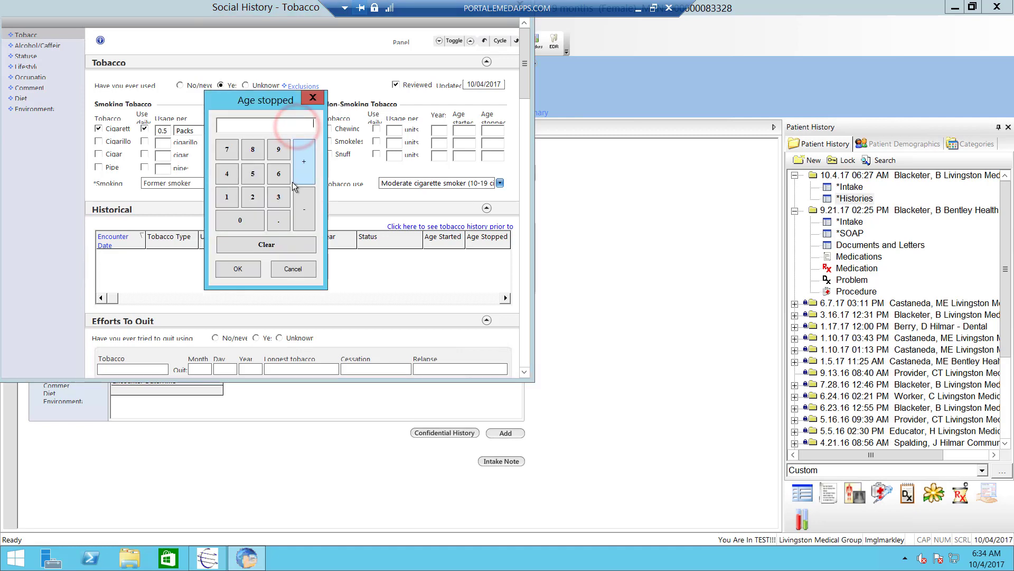
left_click(253, 196)
left_click(241, 221)
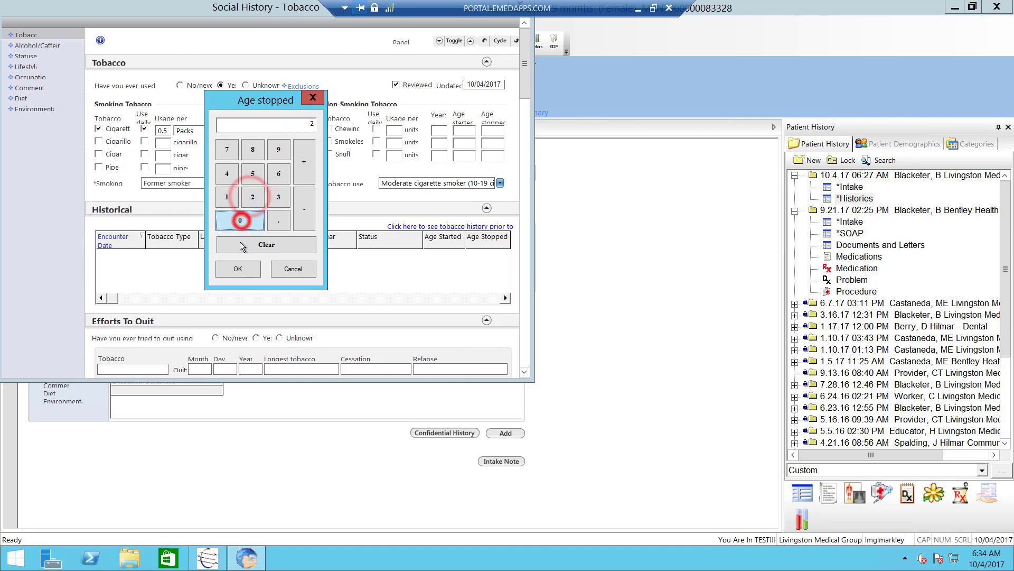
left_click(239, 268)
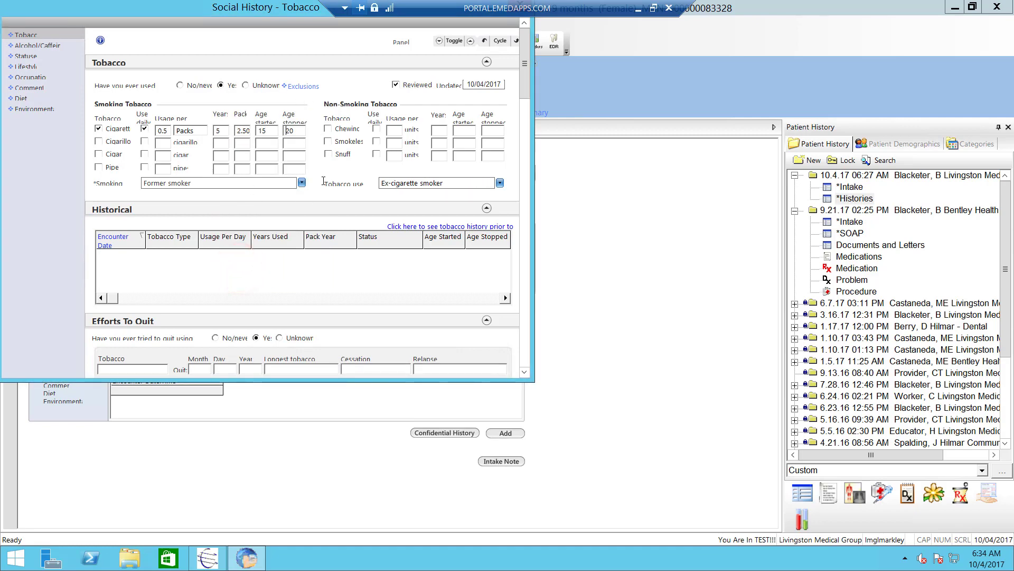
- Look over the remaining tobacco sections down to Passive Smoke, and save and close the tobacco history
left_click(525, 66)
mouse_move(525, 66)
left_mouse_down()
mouse_move(521, 130)
mouse_move(524, 74)
left_mouse_up()
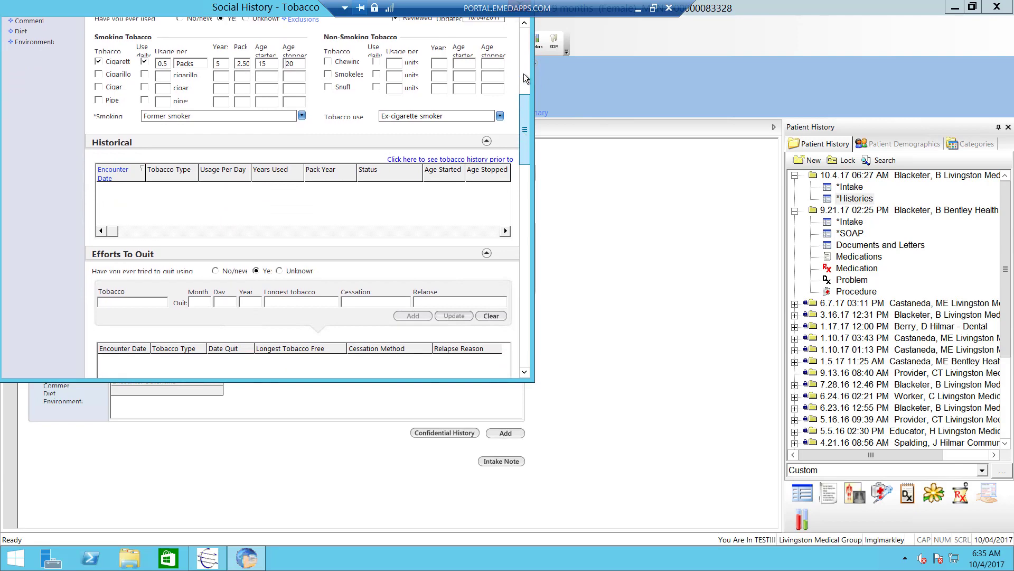
left_click_drag(527, 172, 525, 364)
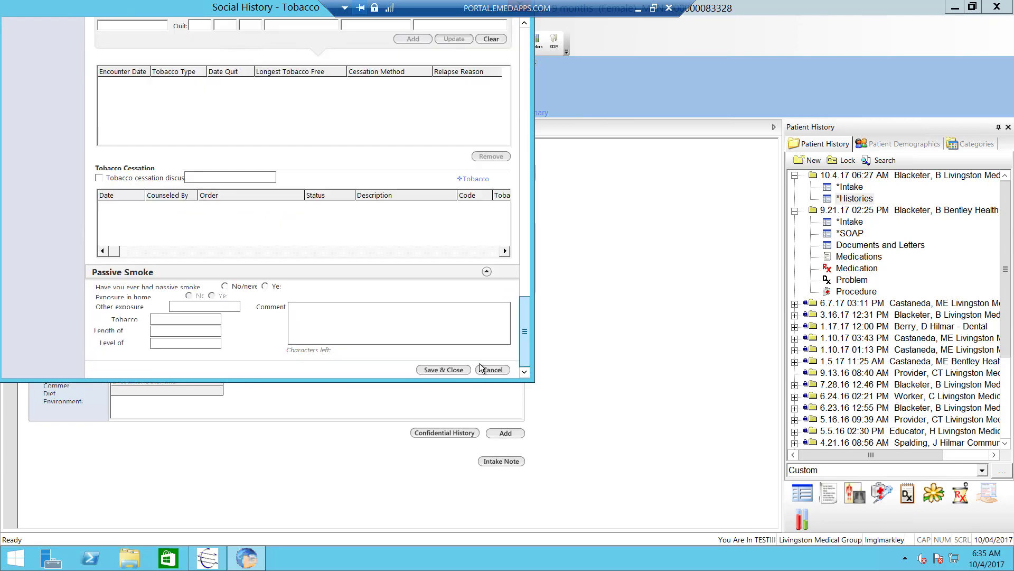
left_click(444, 370)
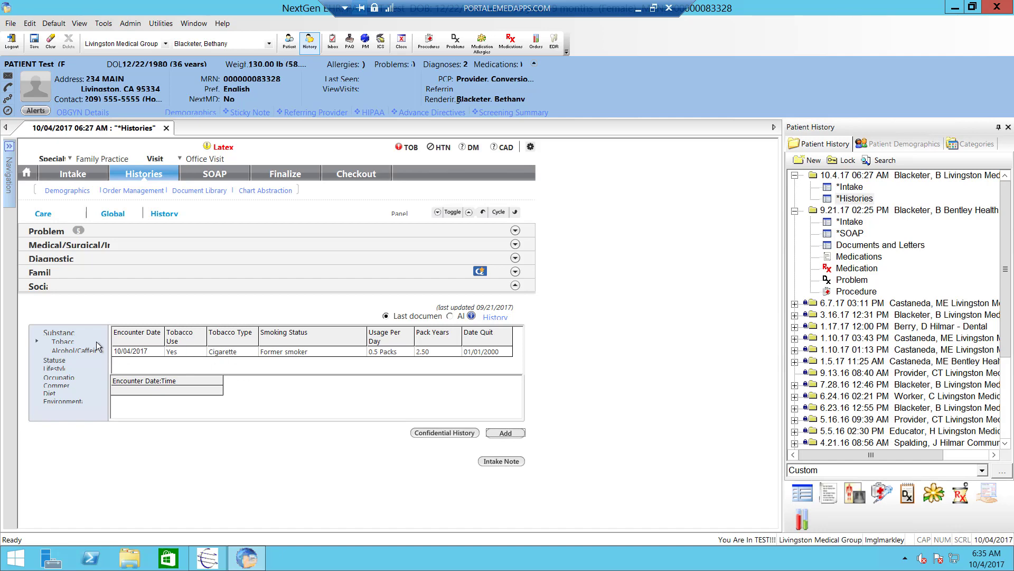
- Look through the social history categories from Alcohol/Caffeine through Status, Lifestyle and Occupation to Comments
left_click(72, 351)
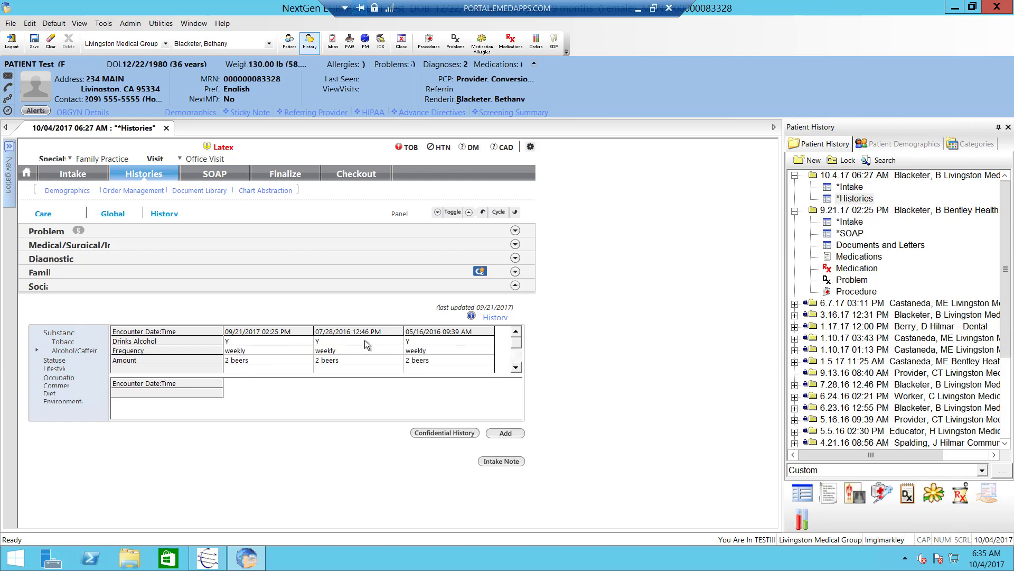
left_click(57, 361)
left_click(58, 370)
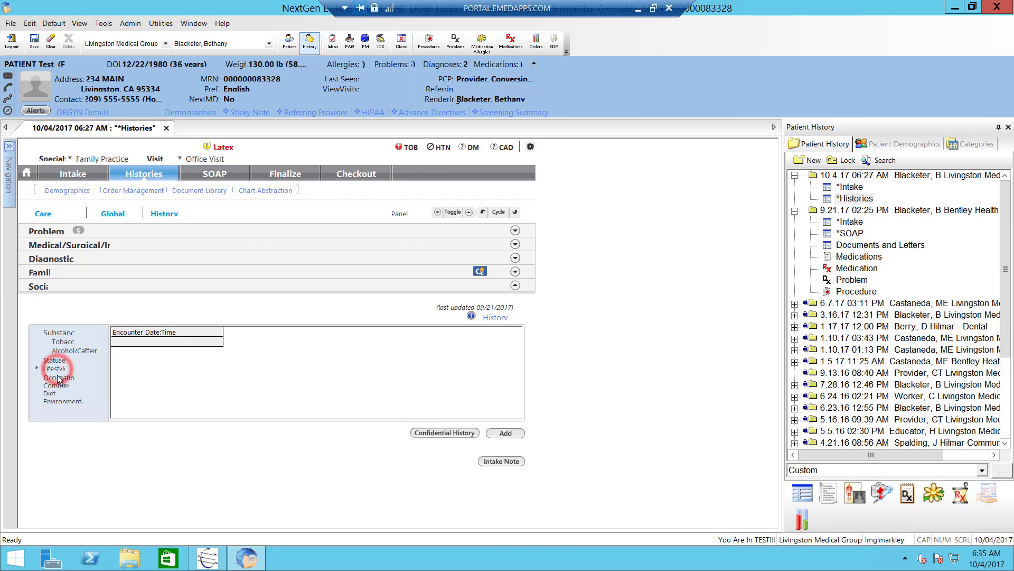
left_click(58, 377)
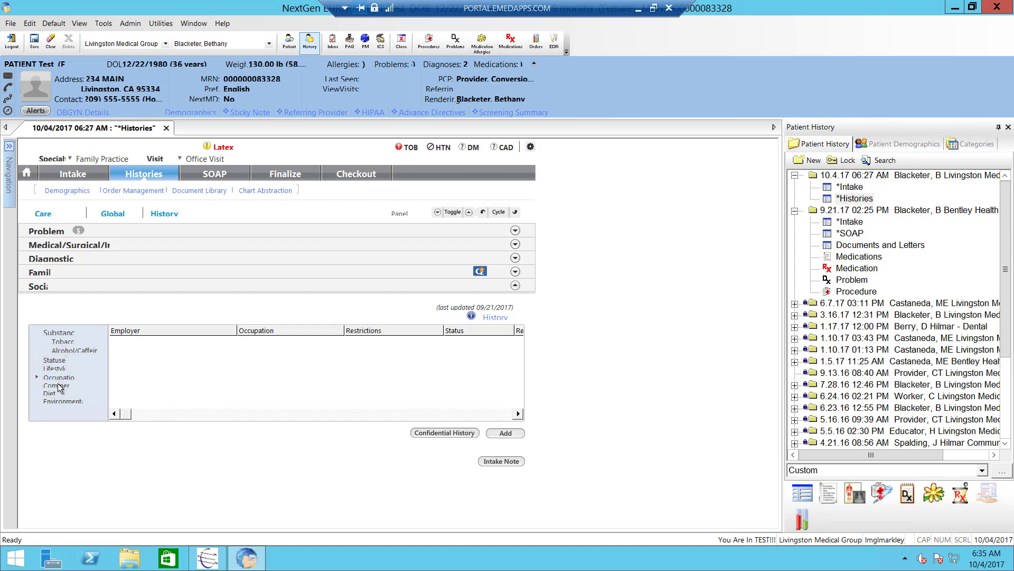
left_click(58, 384)
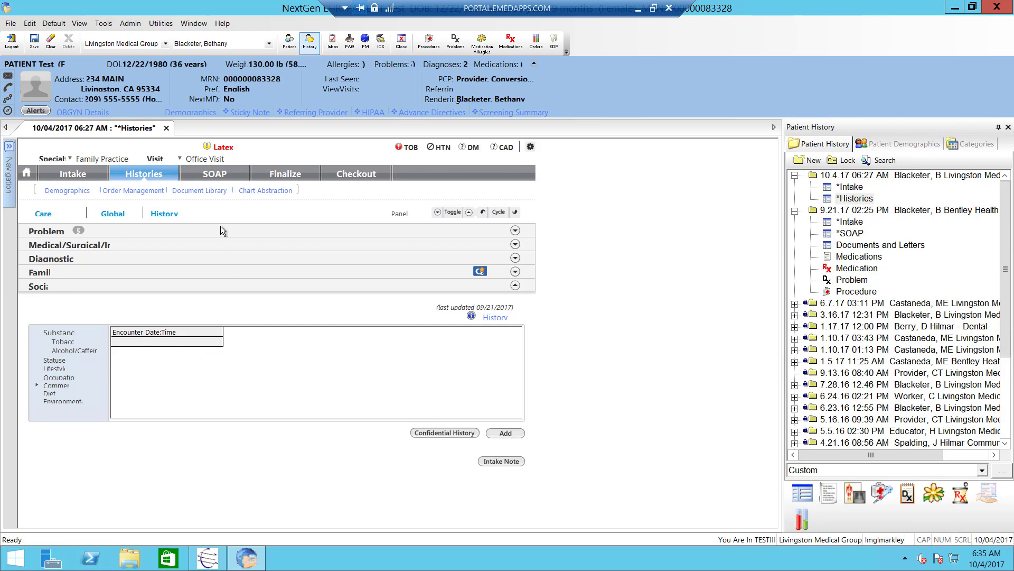
- Go to the visit's SOAP note and open the one-page female review of systems form
left_click(214, 175)
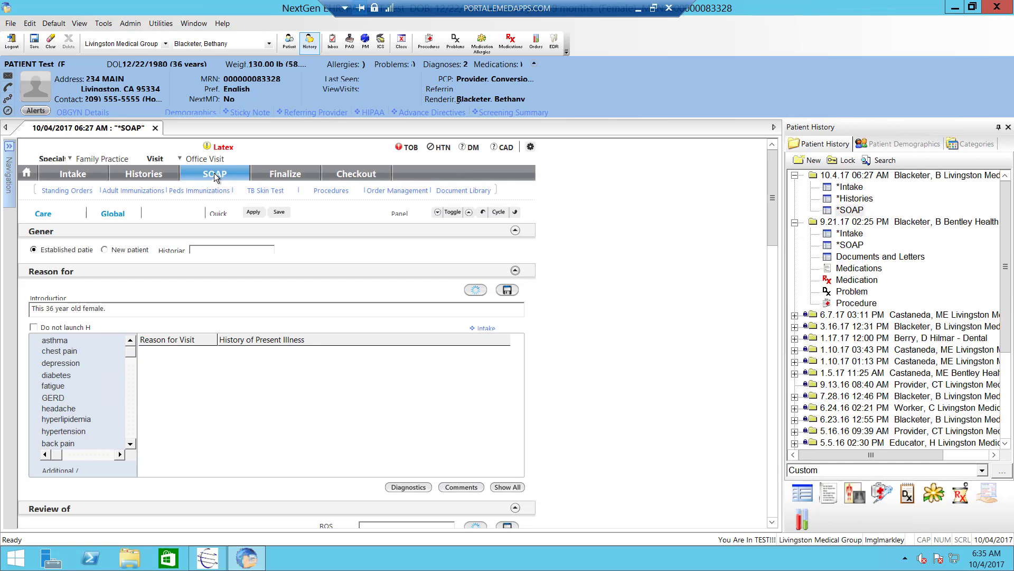
left_click(780, 170)
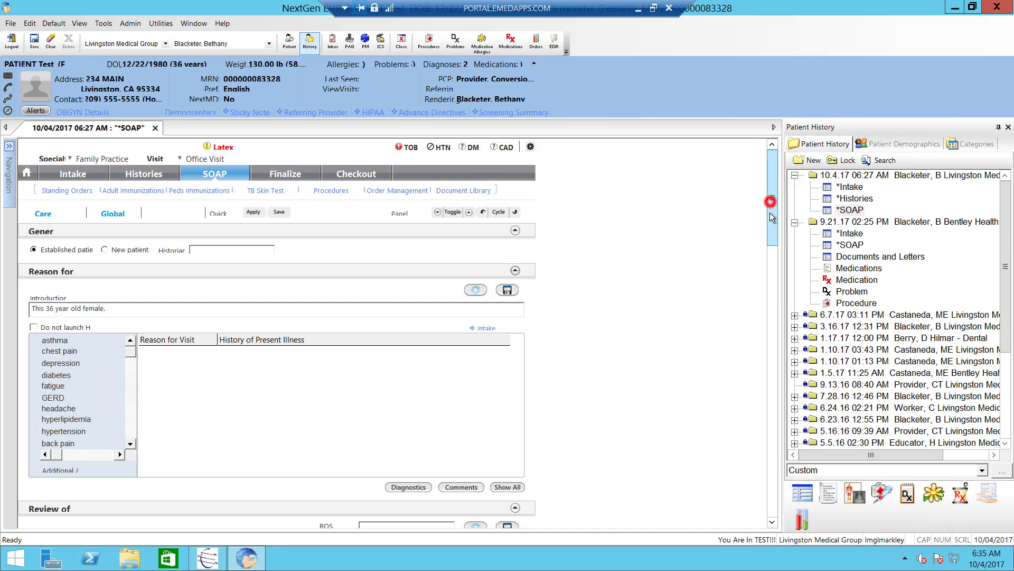
left_click_drag(769, 213, 769, 265)
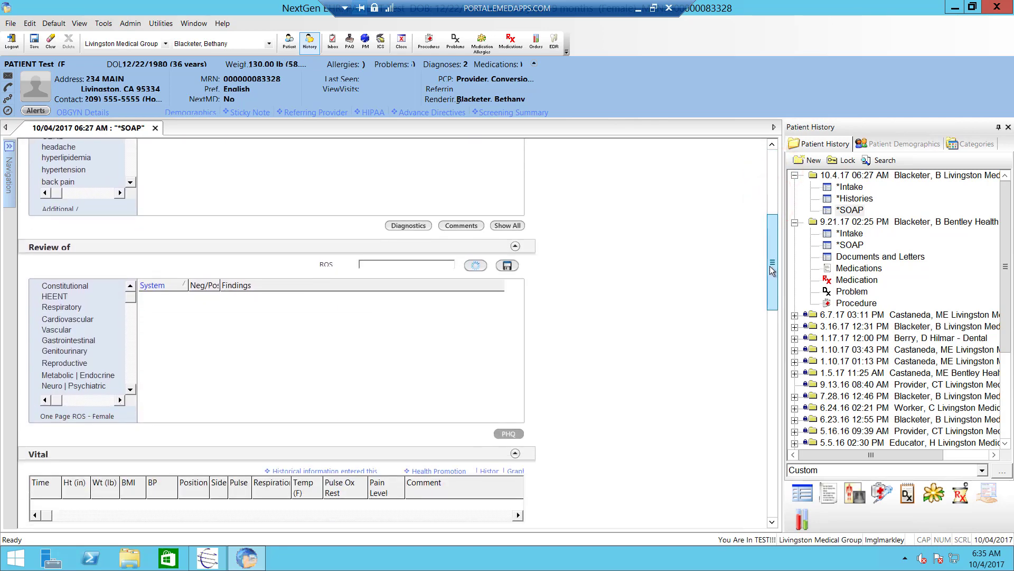
left_click(71, 416)
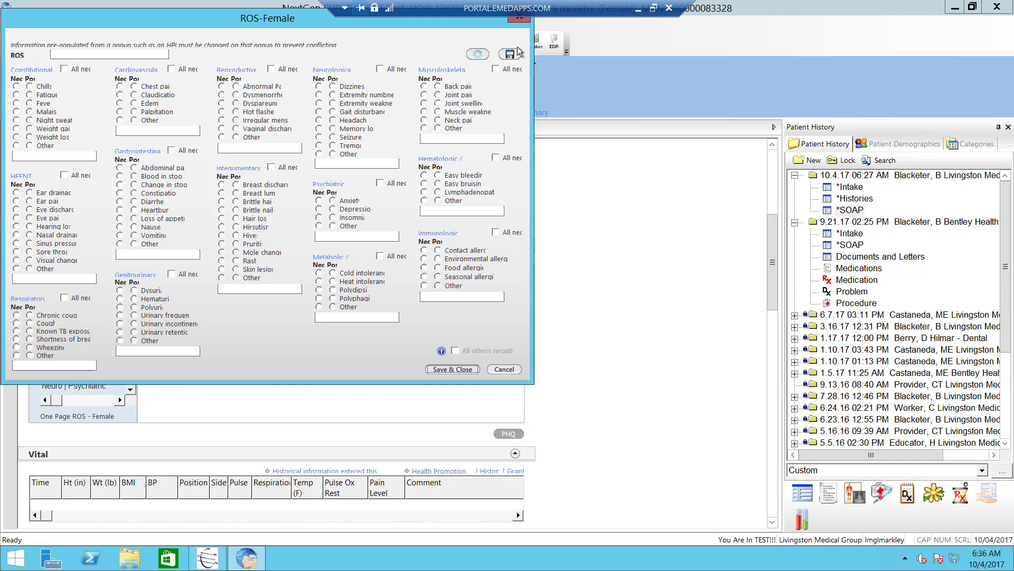
left_click_drag(311, 25, 363, 59)
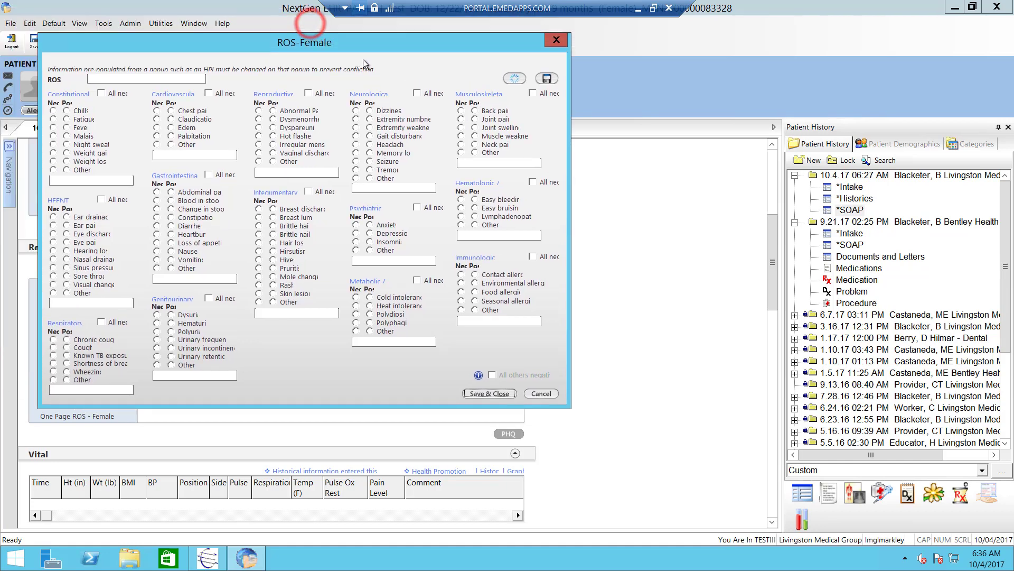
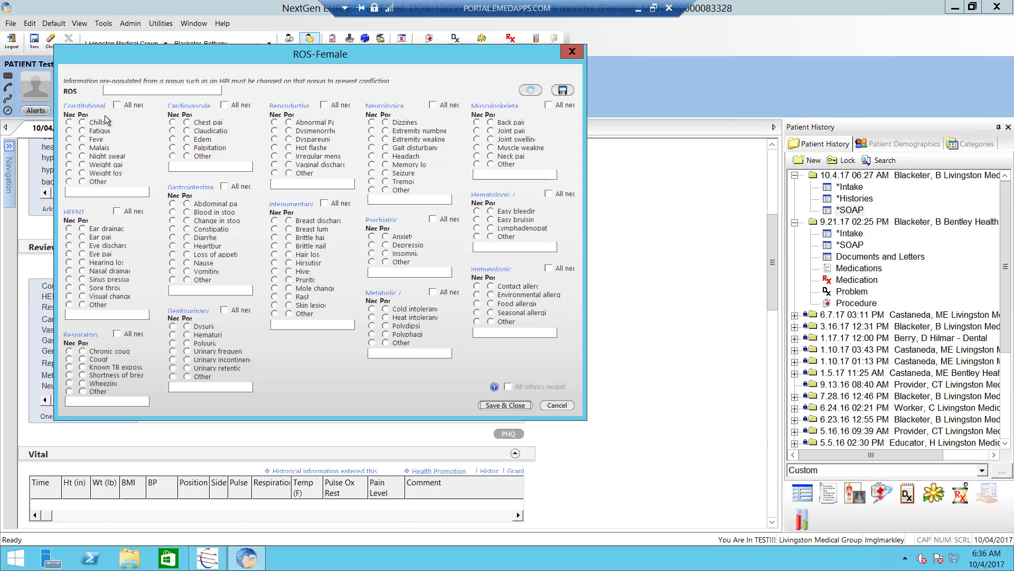
- Mark chills, fatigue, fever, ear drainage, ear pain, eye pain, chronic cough, cough and known TB exposure as negative
left_click(69, 122)
left_click(69, 130)
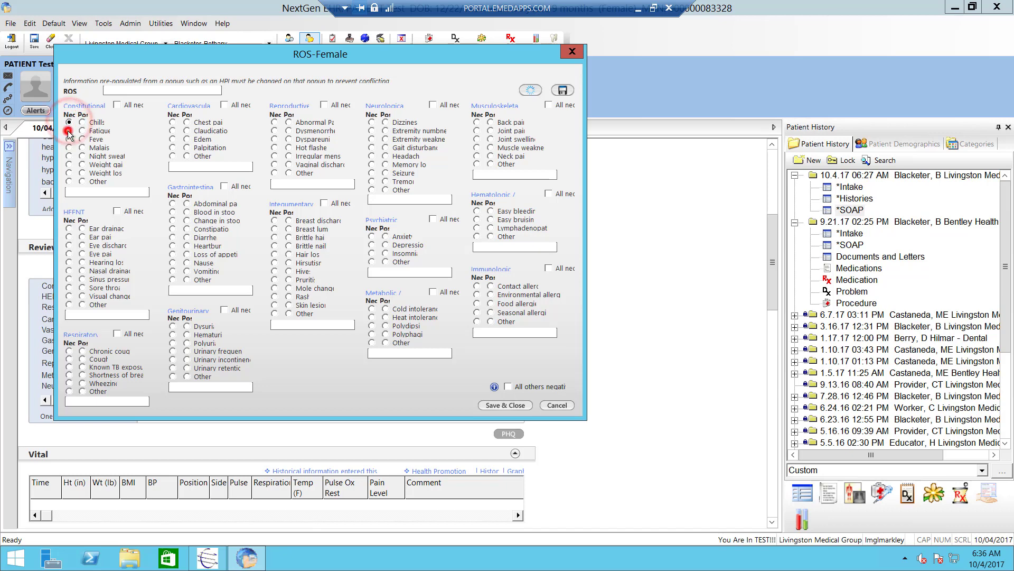
left_click(68, 139)
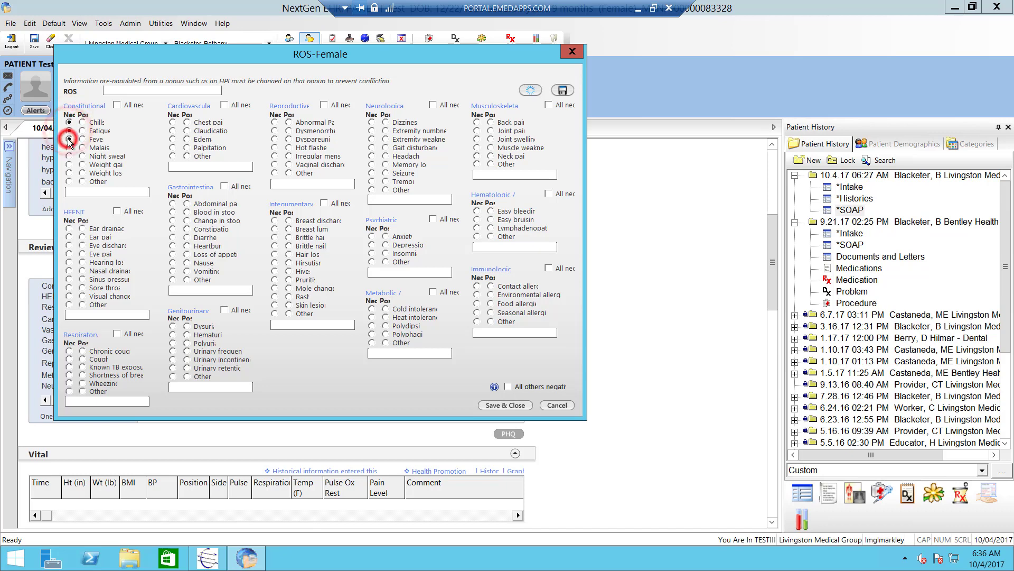
left_click(68, 228)
left_click(69, 236)
left_click(69, 254)
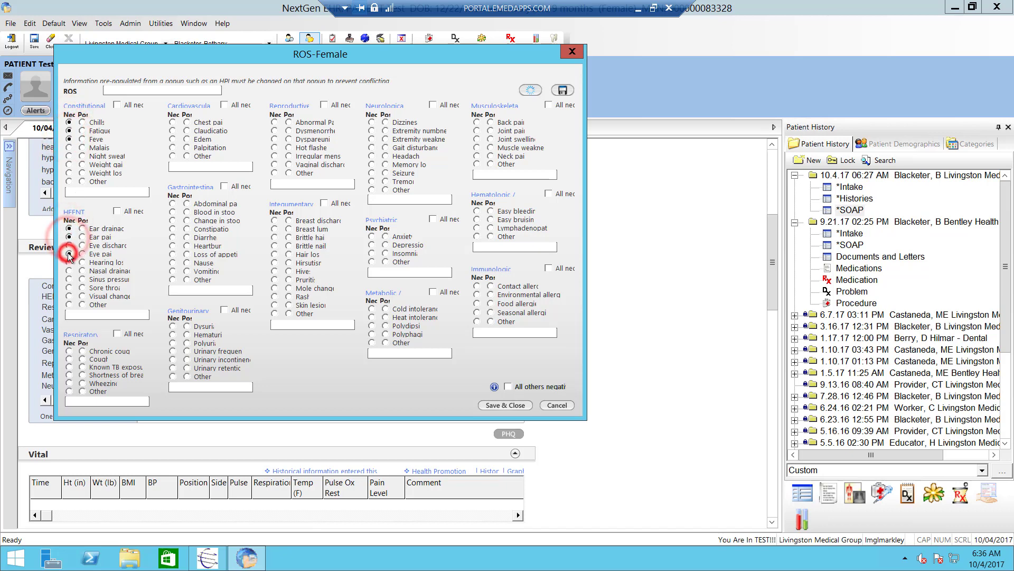
left_click(69, 351)
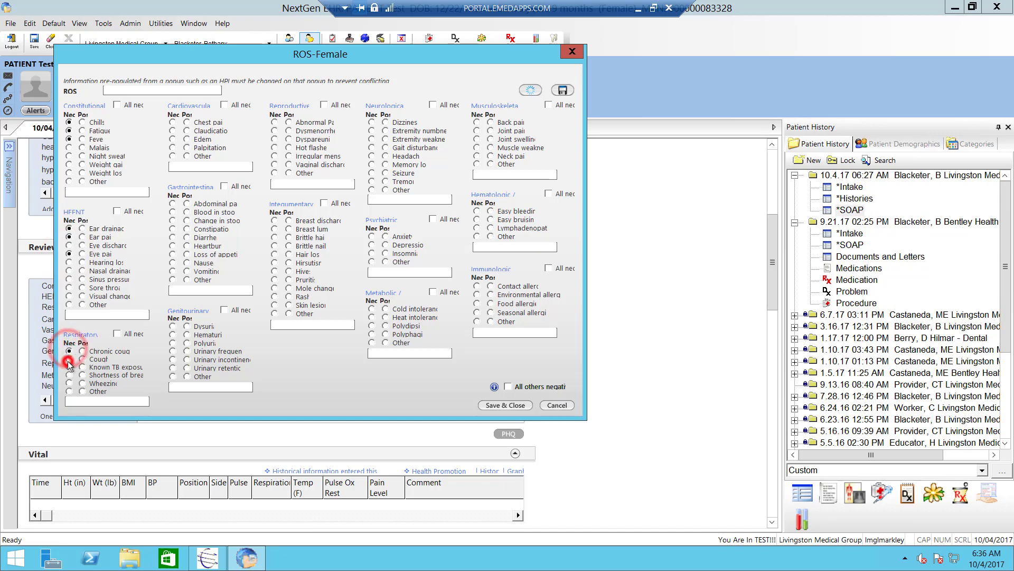
left_click(69, 359)
left_click(68, 367)
- Mark abdominal pain, change in stool, diarrhea, abnormal Pap, dysmenorrhea and hot flashes as negative
left_click(172, 203)
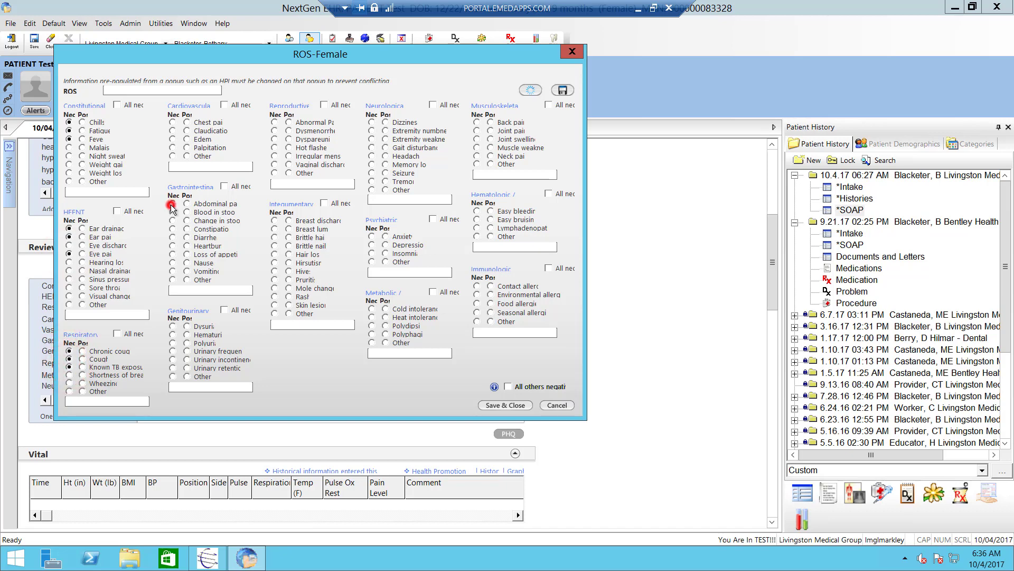
left_click(173, 220)
left_click(172, 237)
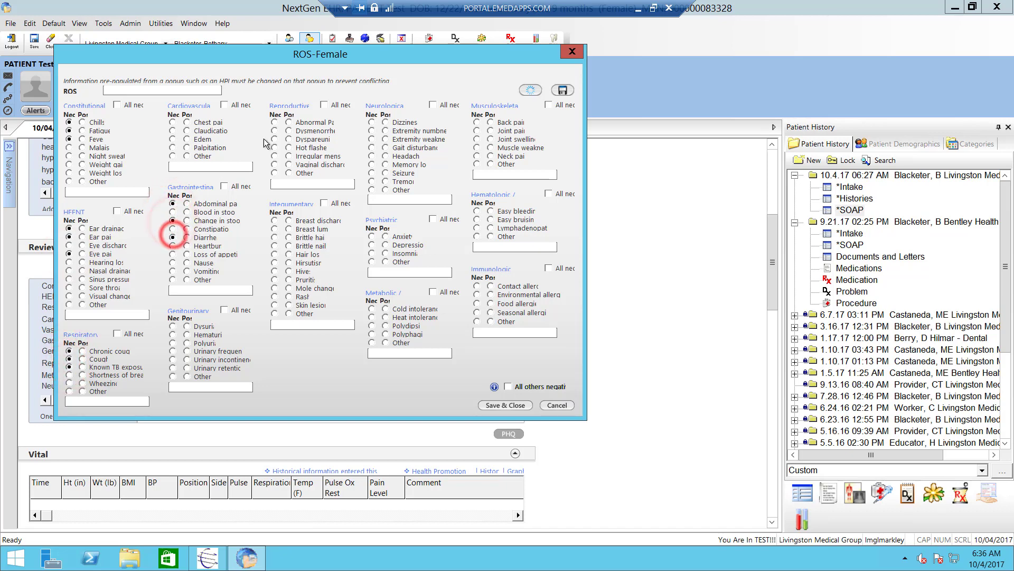
left_click(275, 122)
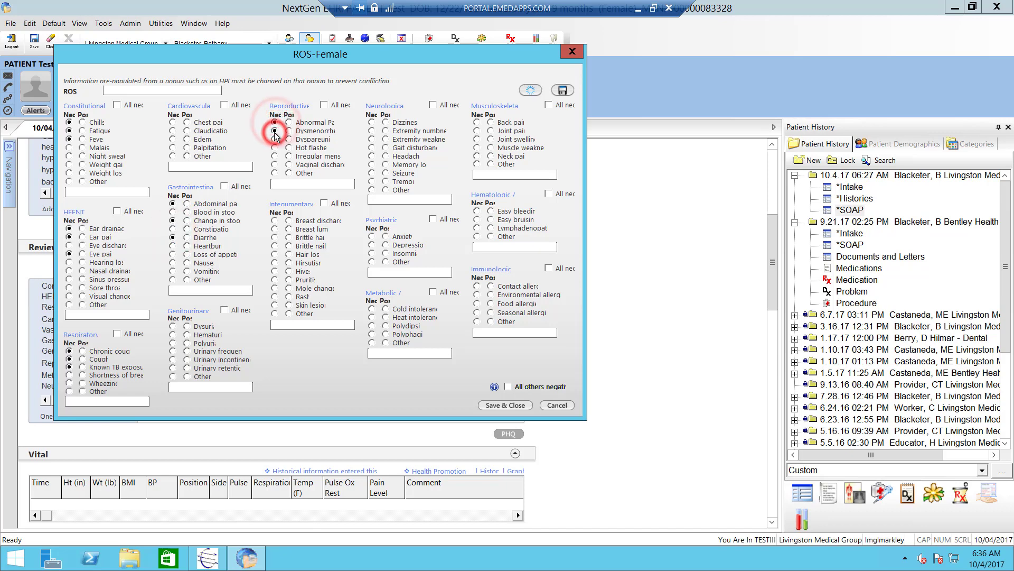
left_click(275, 130)
left_click(274, 148)
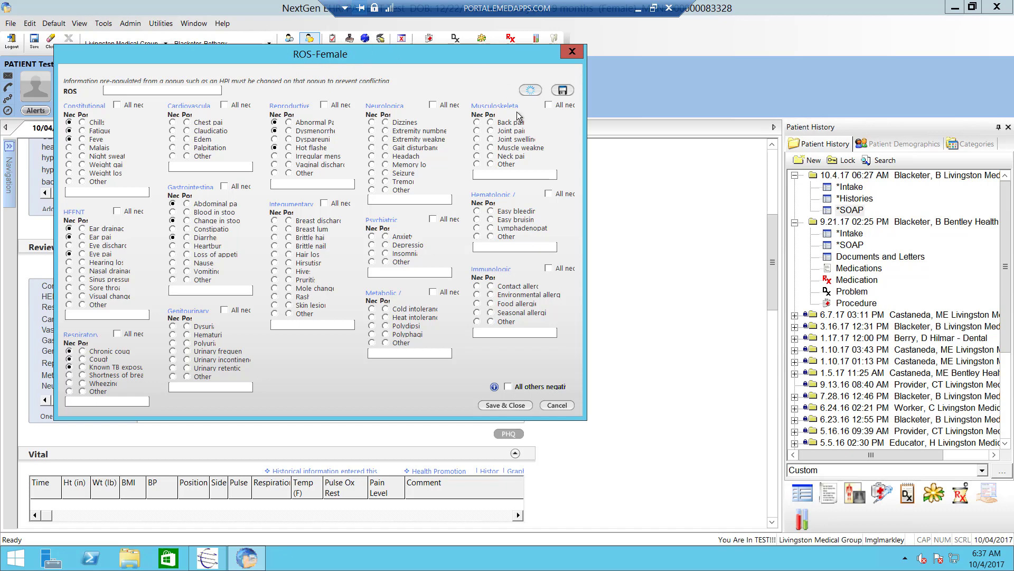
- Save the current review of systems answers as a default set named "Female Cold Symptoms - LMM"
left_click(564, 90)
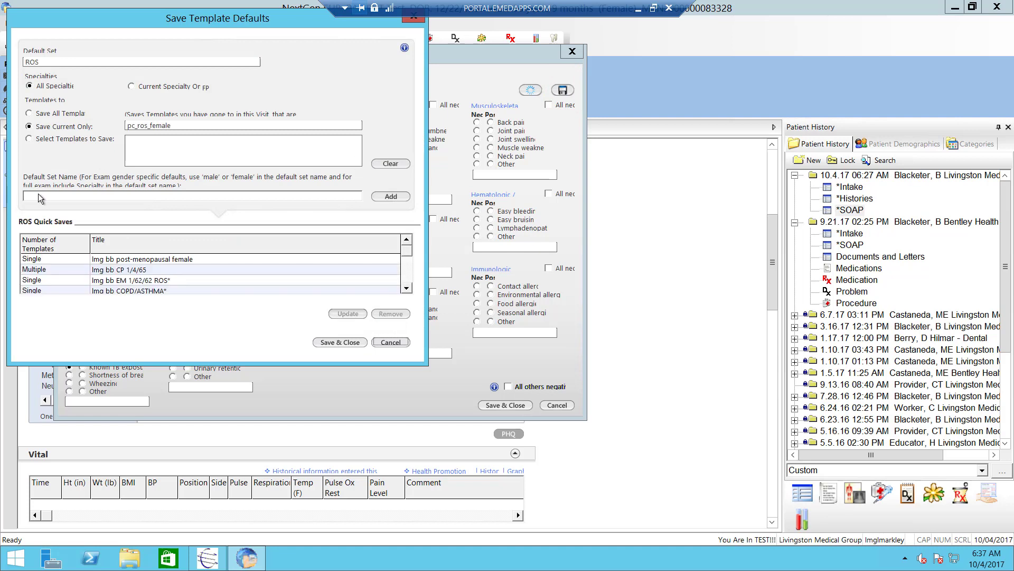
left_click(38, 193)
type("Female Cold Symptoms - LMM")
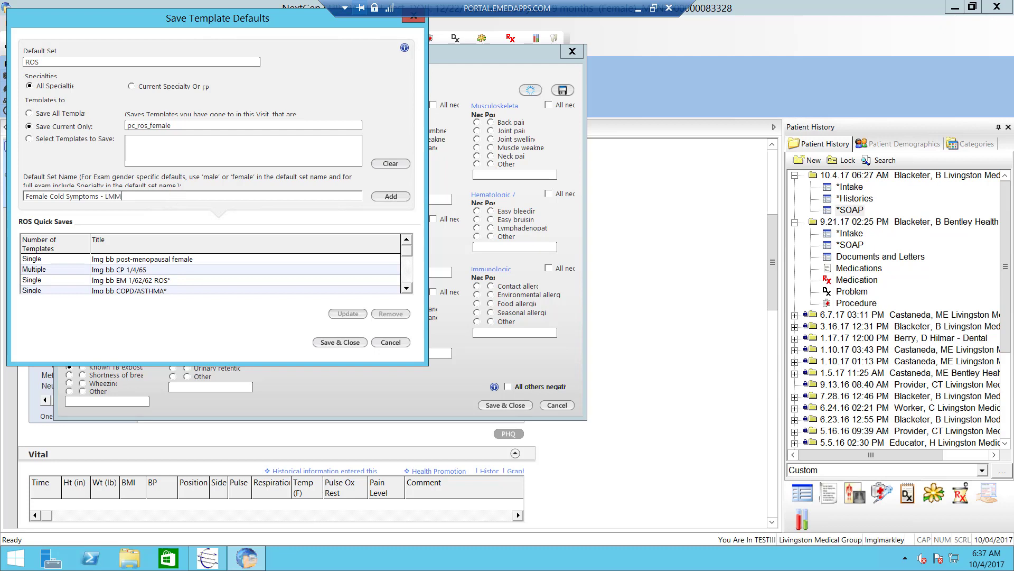
left_click(385, 196)
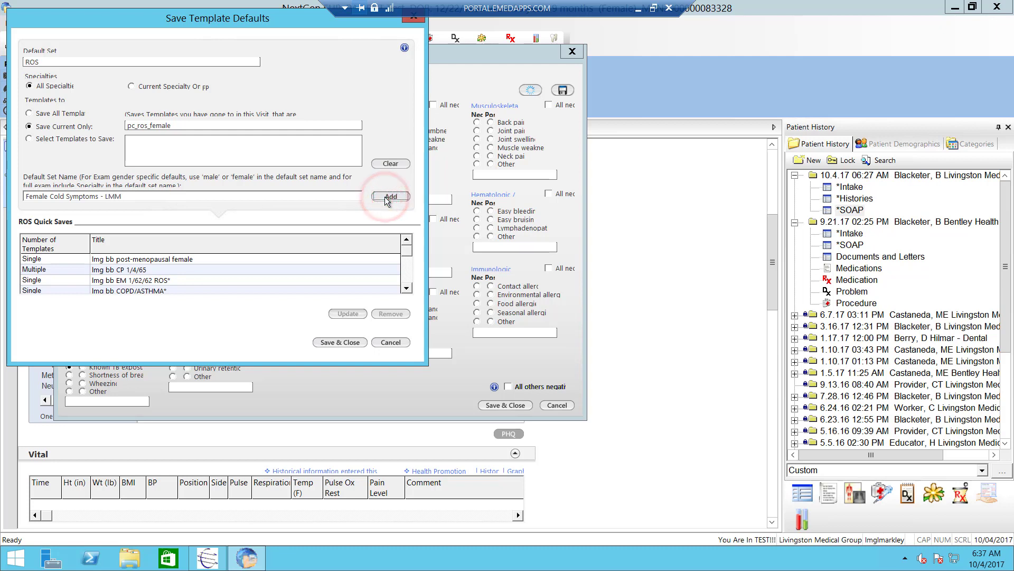
left_click(352, 343)
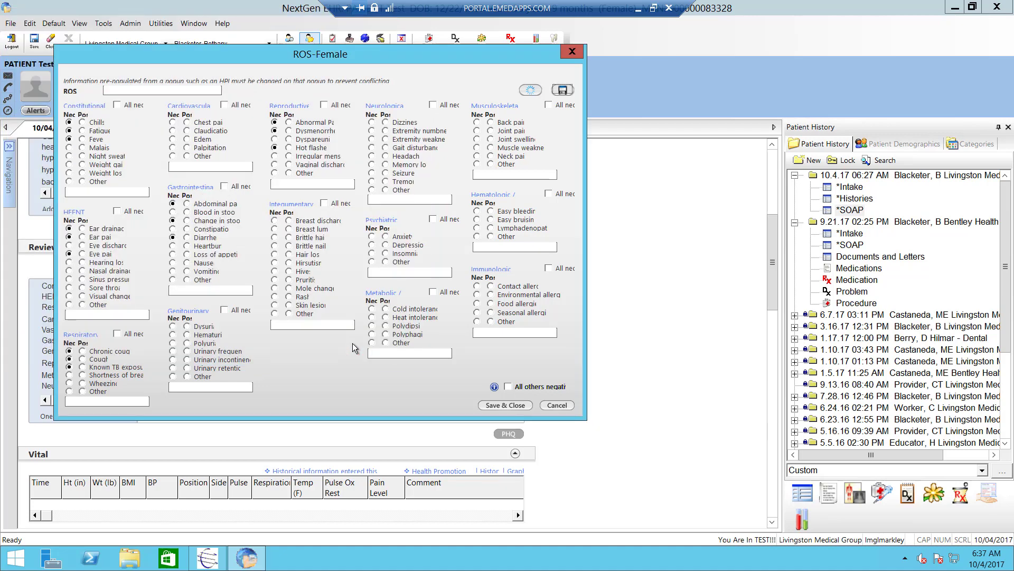
- Clear all fields of the review of systems form and load the saved set "Female Cold Symptoms - LMM"
right_click(322, 368)
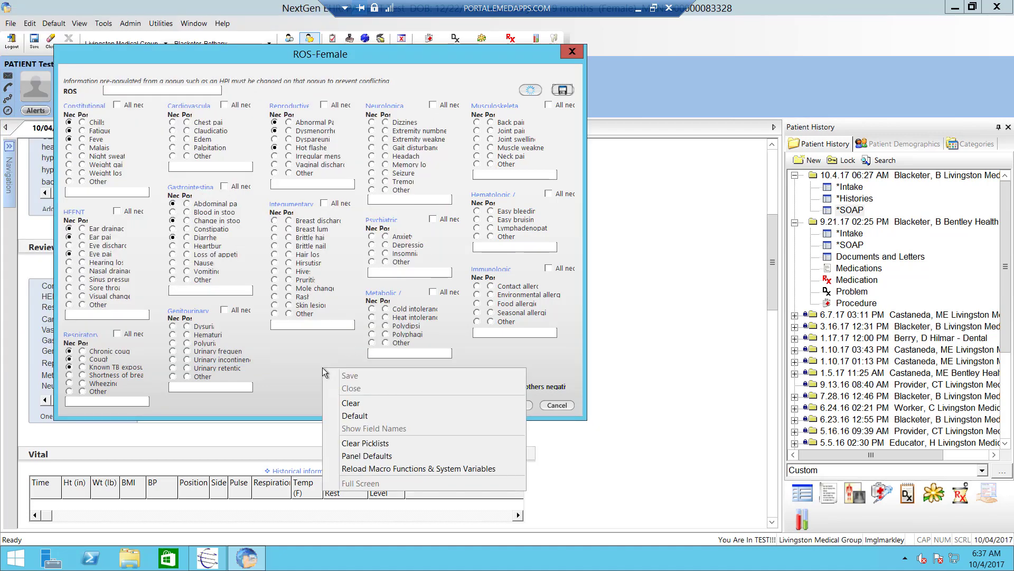
left_click(361, 403)
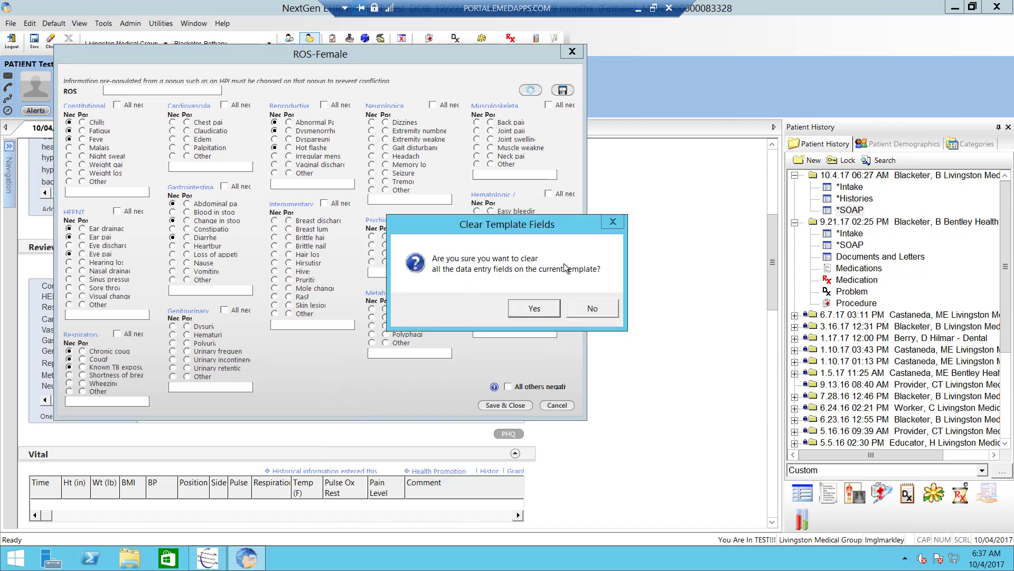
left_click(547, 307)
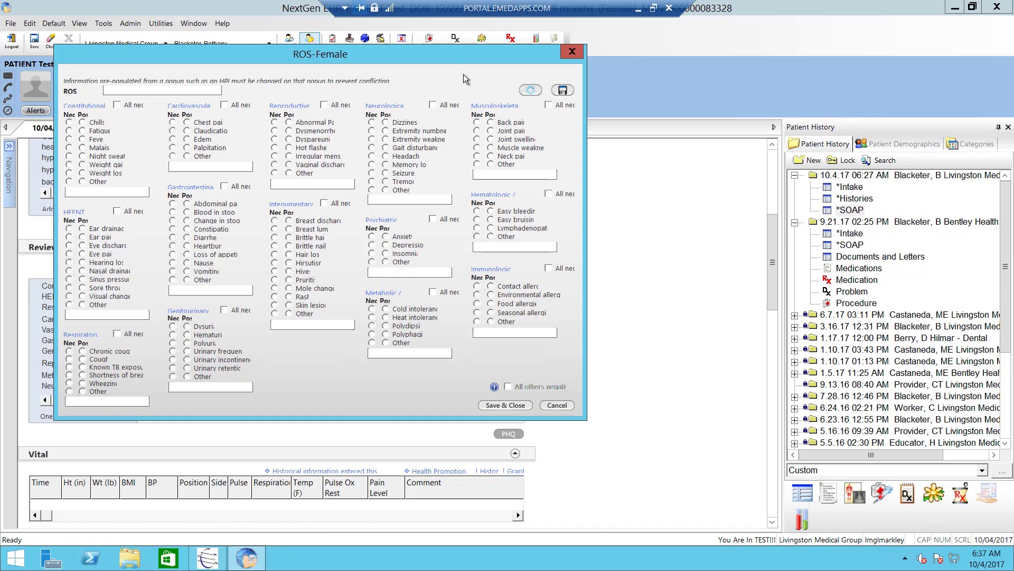
left_click(530, 90)
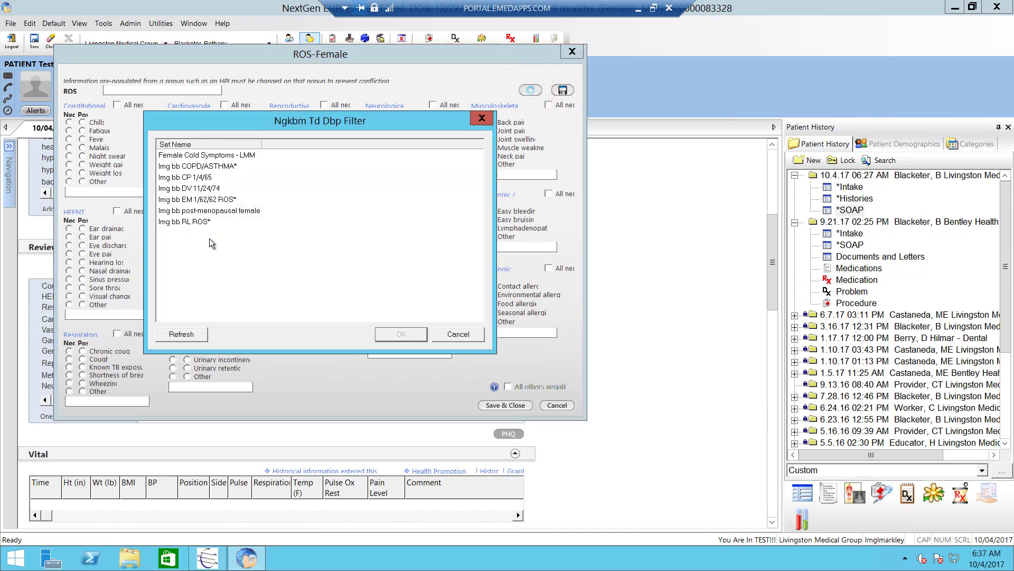
left_click(203, 156)
double_click(202, 156)
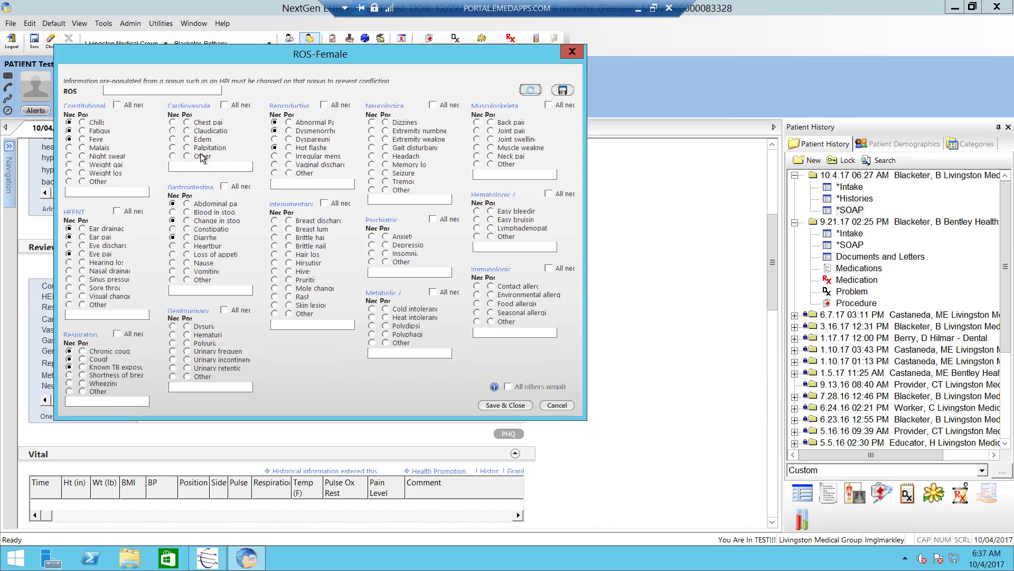
- Mark abdominal pain, chills, breast discharge, brittle nails and depression as positive, and save and close the review of systems
left_click(188, 203)
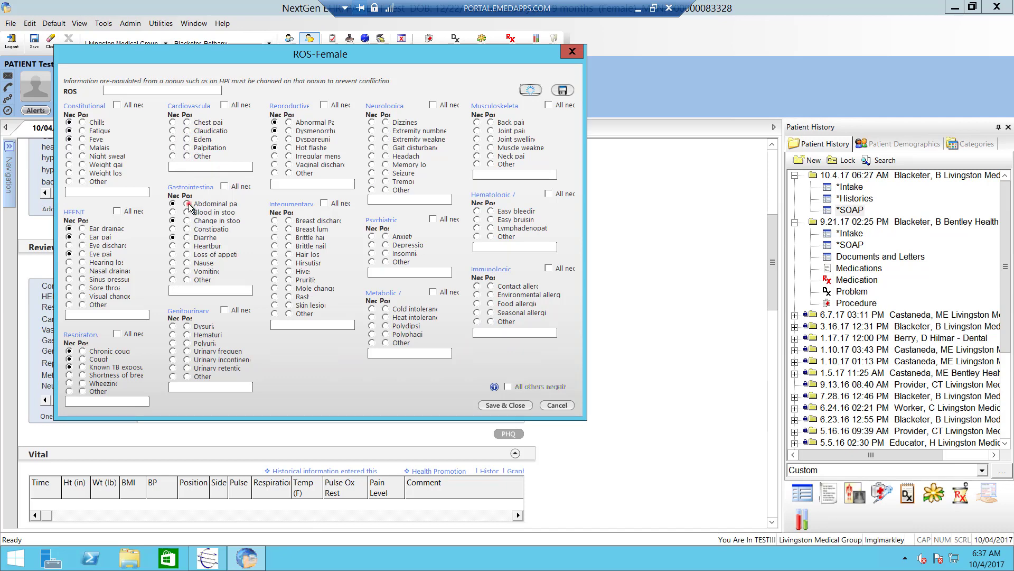
left_click(83, 122)
left_click(288, 221)
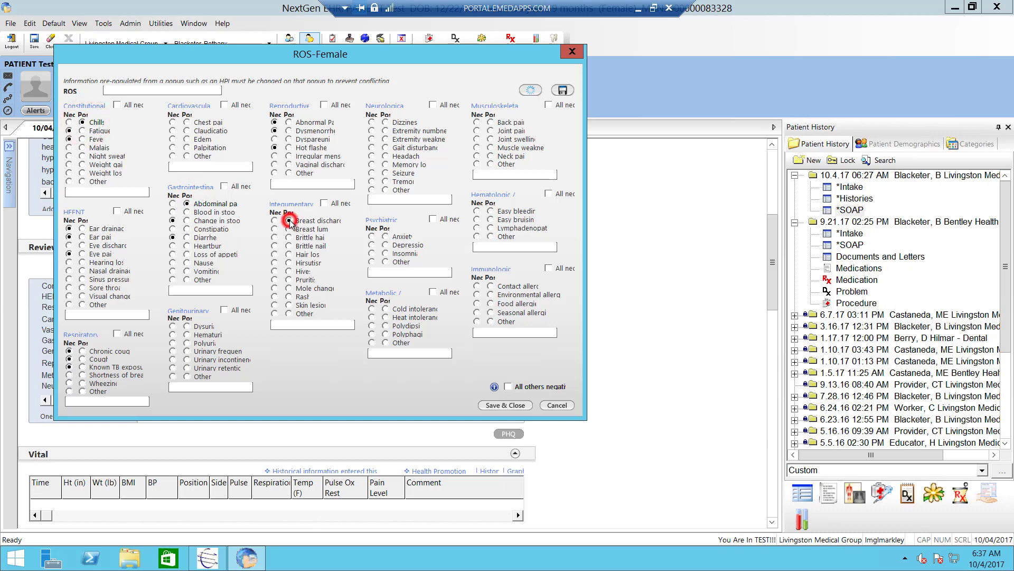
left_click(289, 246)
left_click(386, 245)
left_click(498, 405)
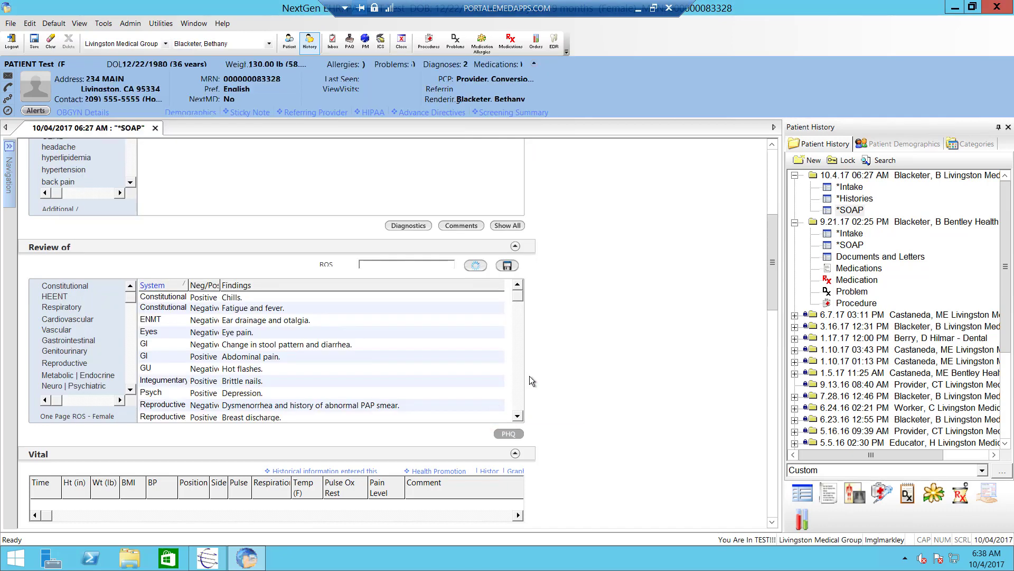
- Open the visit's assessments and add the billing diagnosis "Acute cystitis without hematuria" (N30.00) to today's assessments
left_click_drag(767, 232, 760, 363)
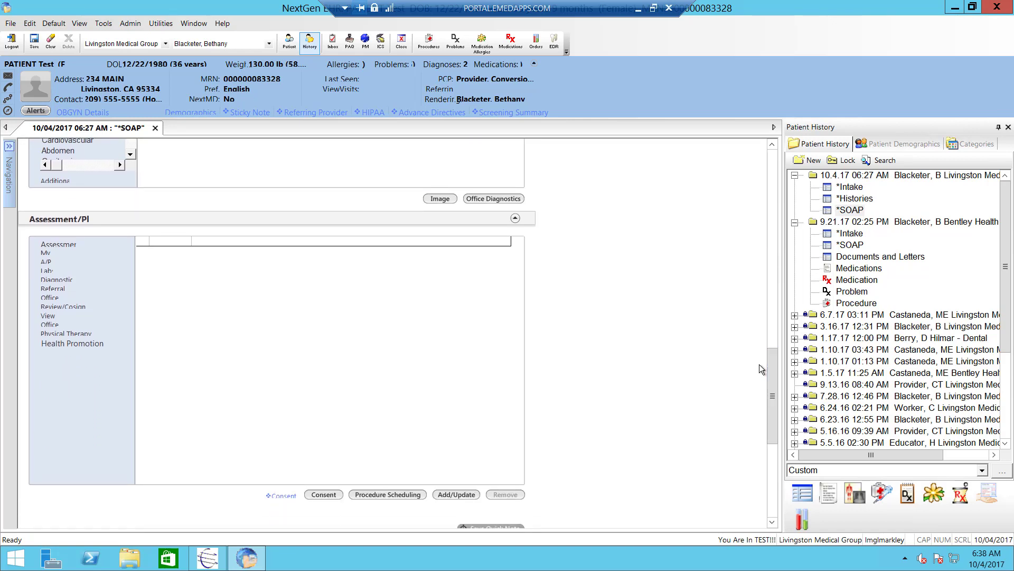
left_click(67, 246)
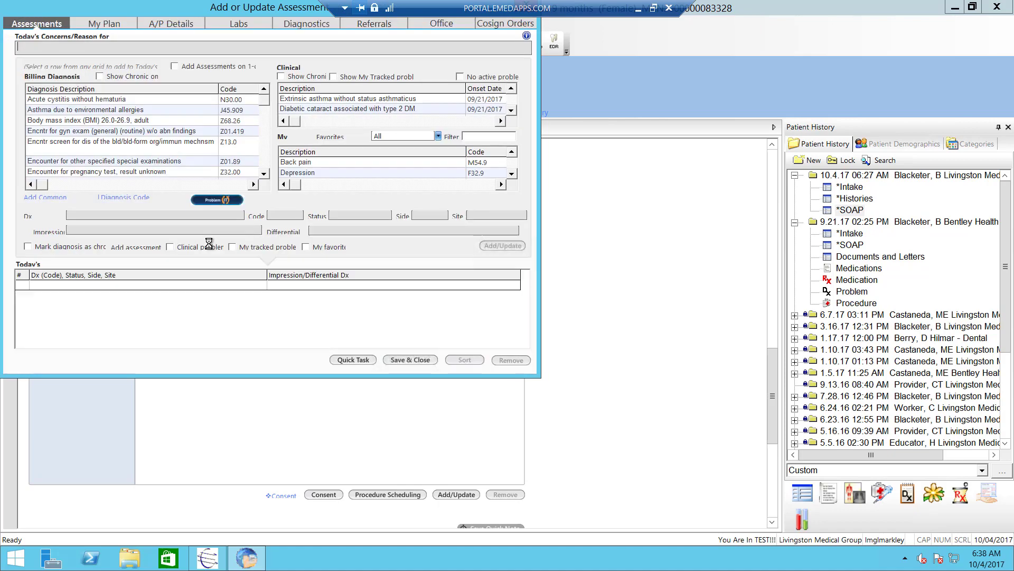
left_click(205, 8)
left_click_drag(205, 8, 312, 97)
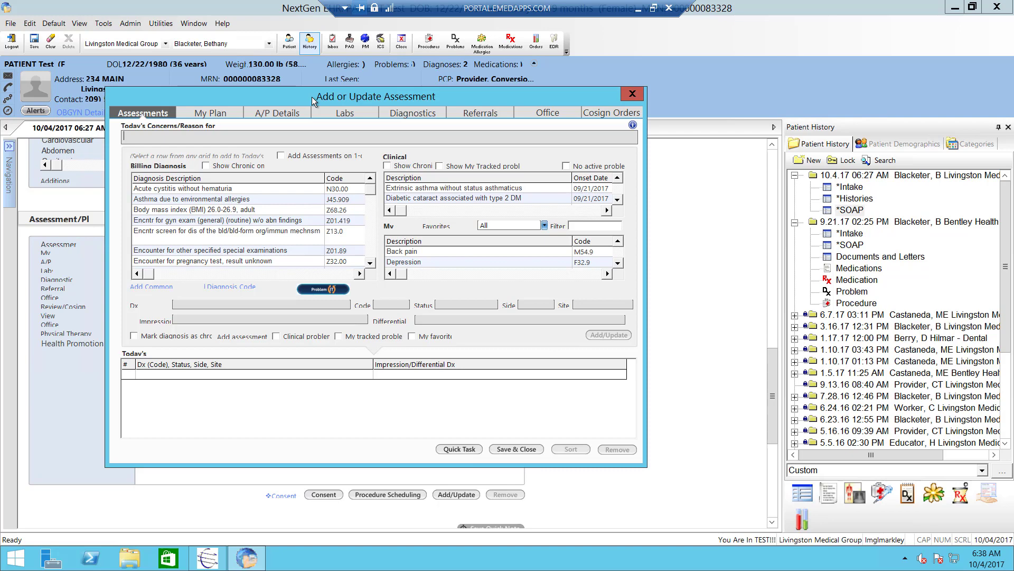
left_click(271, 188)
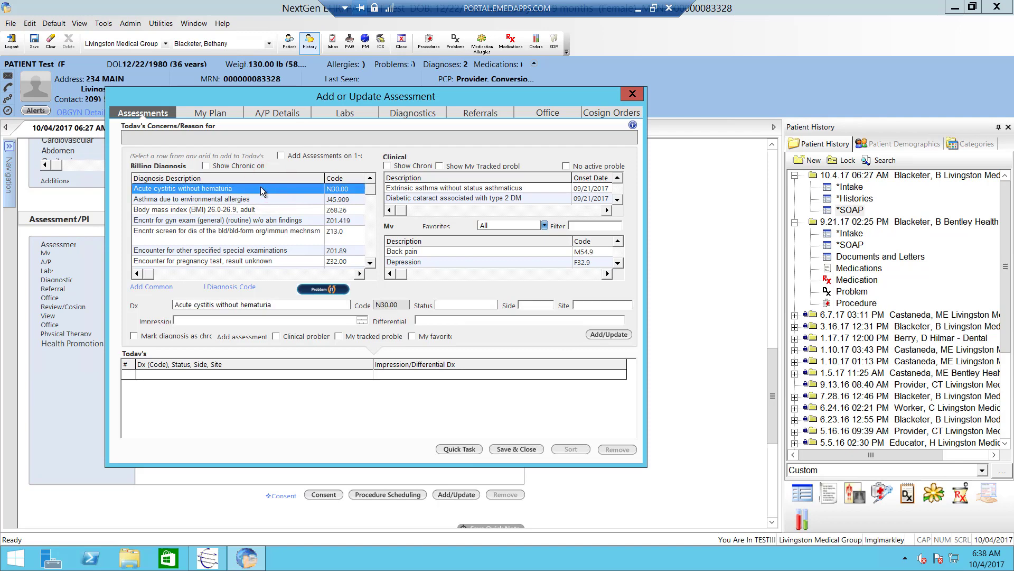
left_click(610, 334)
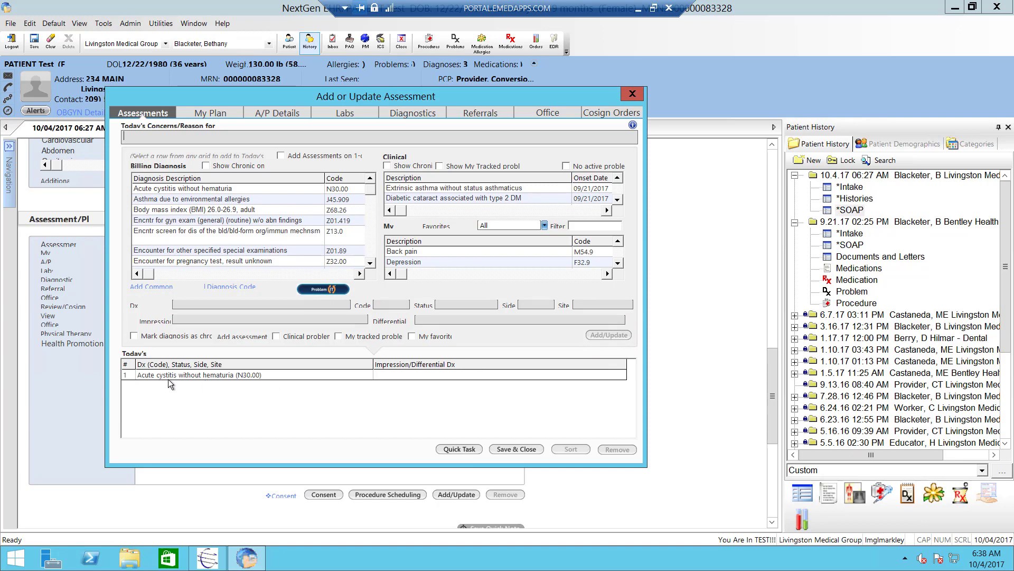
- Open the patient plan's phrase manager from the A/P details and set the phrase type to "Plan - Patient"
left_click(274, 112)
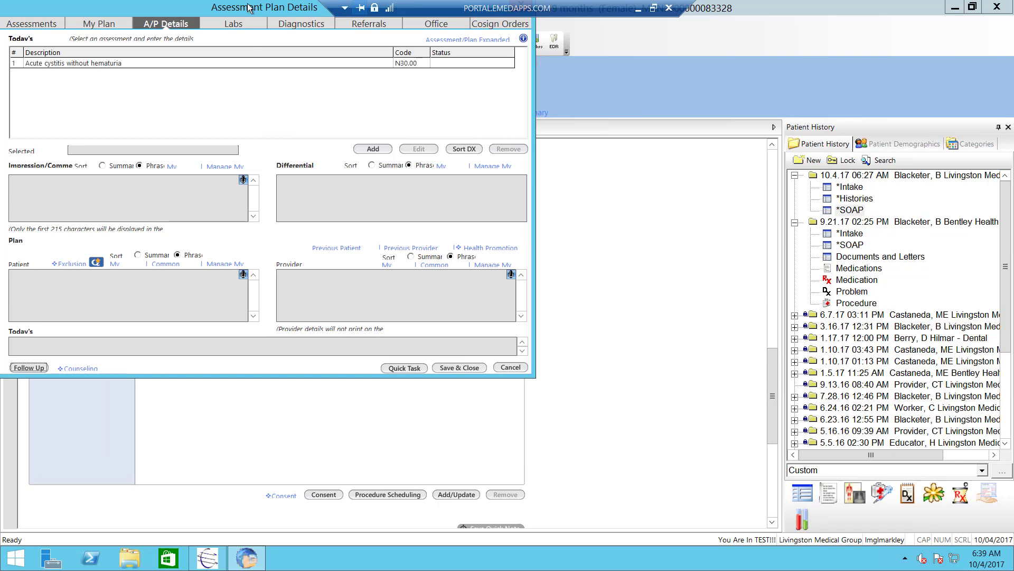
left_click_drag(247, 7, 326, 80)
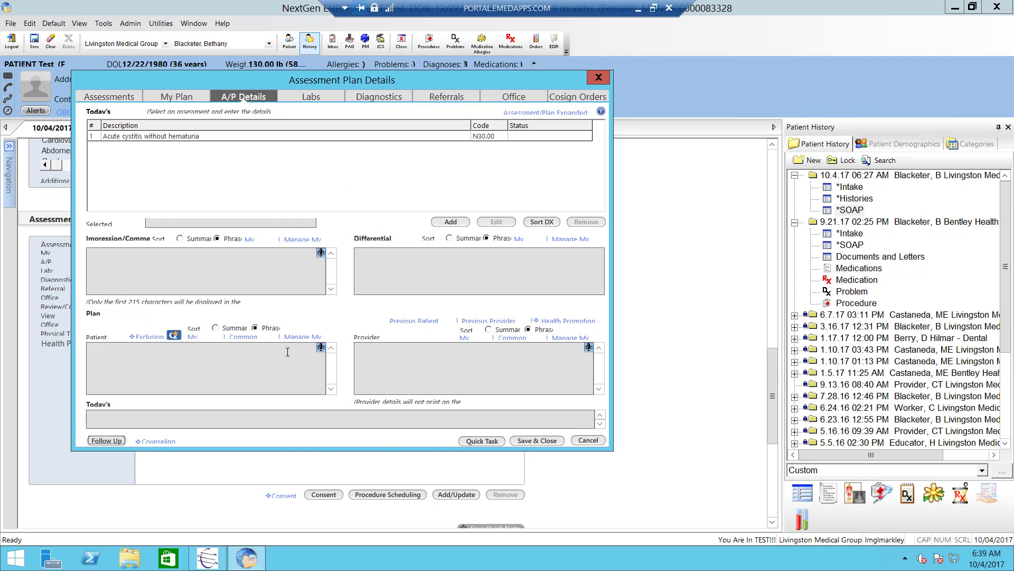
left_click(296, 337)
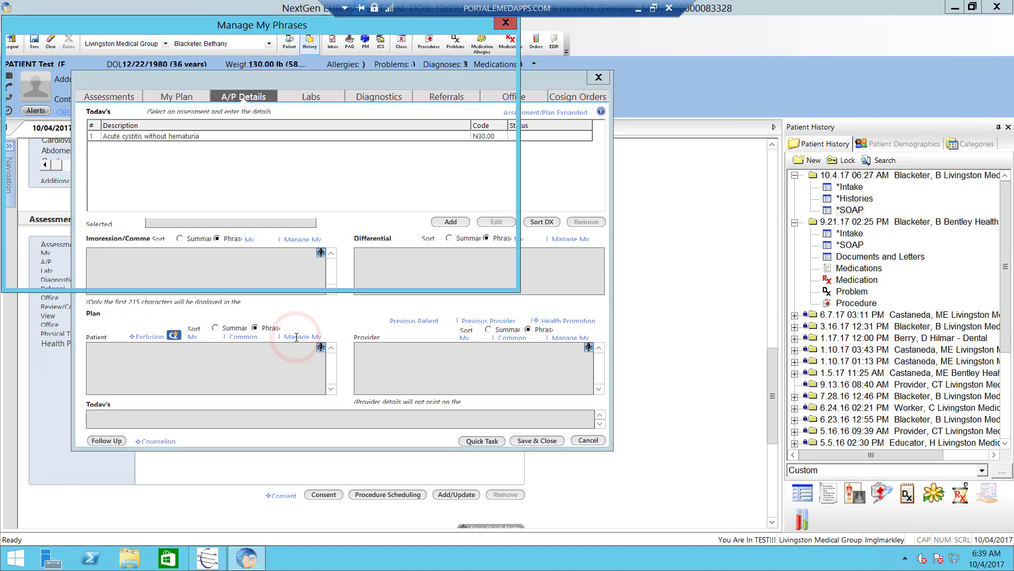
left_click_drag(196, 26, 344, 87)
left_click(229, 123)
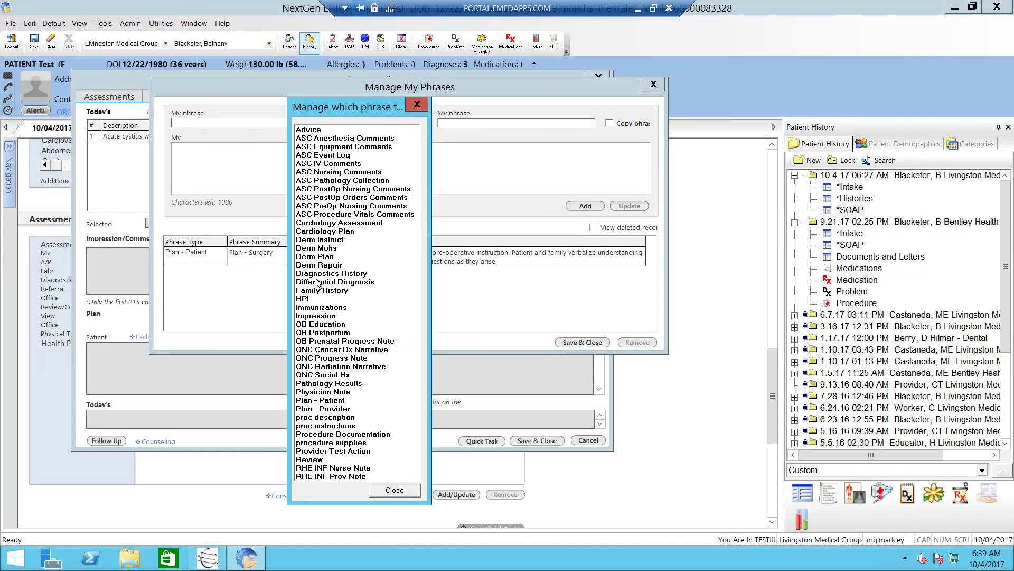
double_click(336, 402)
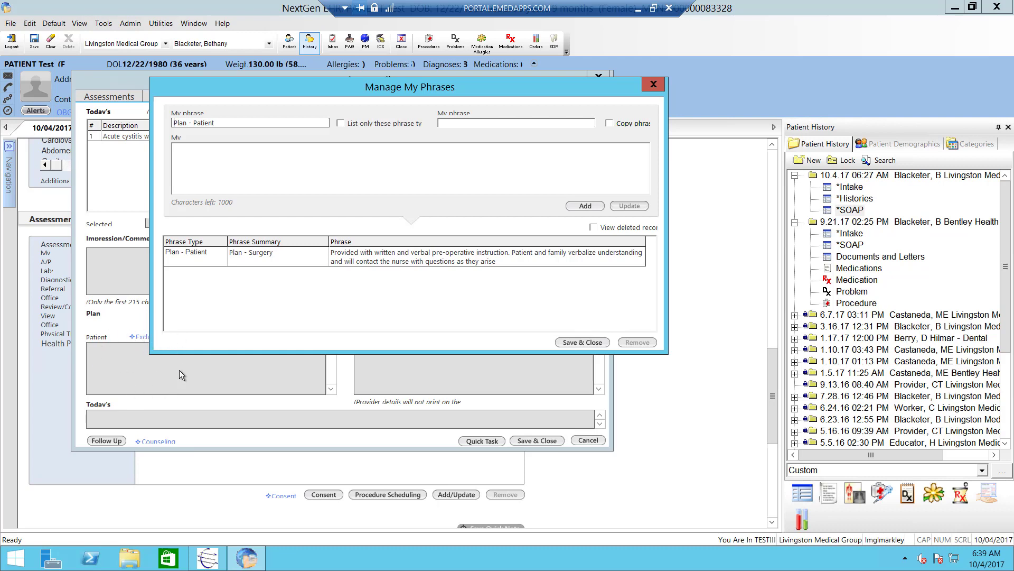
- Add and save the phrase "Cold Symptoms": "Drink 8, 8oz water or fluid daily, take cold medication as prescribed, rest, return to office if symptoms do not improve."
left_click(446, 123)
type("Cold Symptoms")
left_click(345, 176)
type("Drink ")
type("Plendy of")
key("BackSpace")
key("BackSpace")
key("BackSpace")
key("BackSpace")
key("BackSpace")
key("BackSpace")
key("BackSpace")
key("BackSpace")
key("BackSpace")
type("8, 8oz water or f")
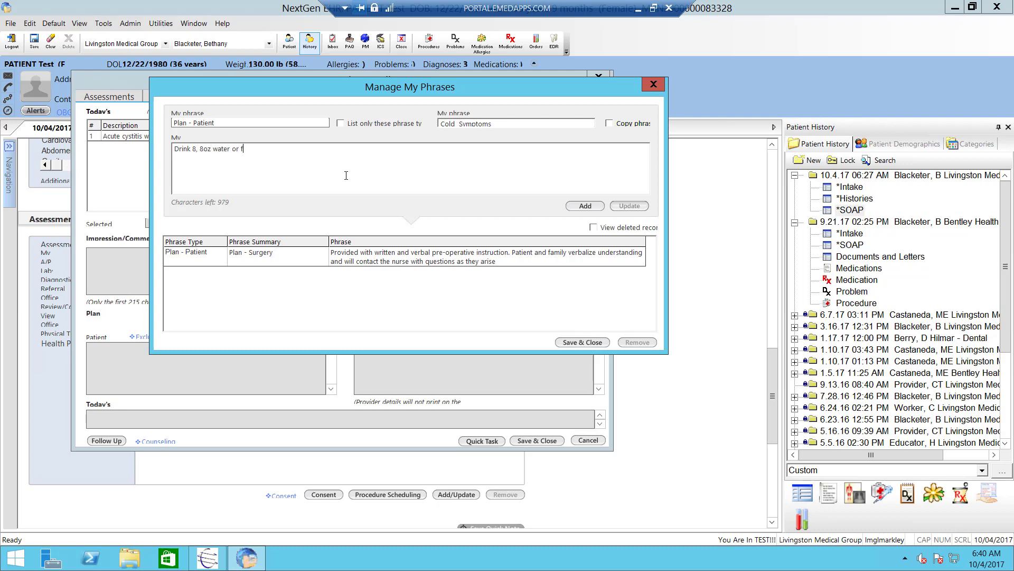
type("luid daily, take cold medication as prescribed, ")
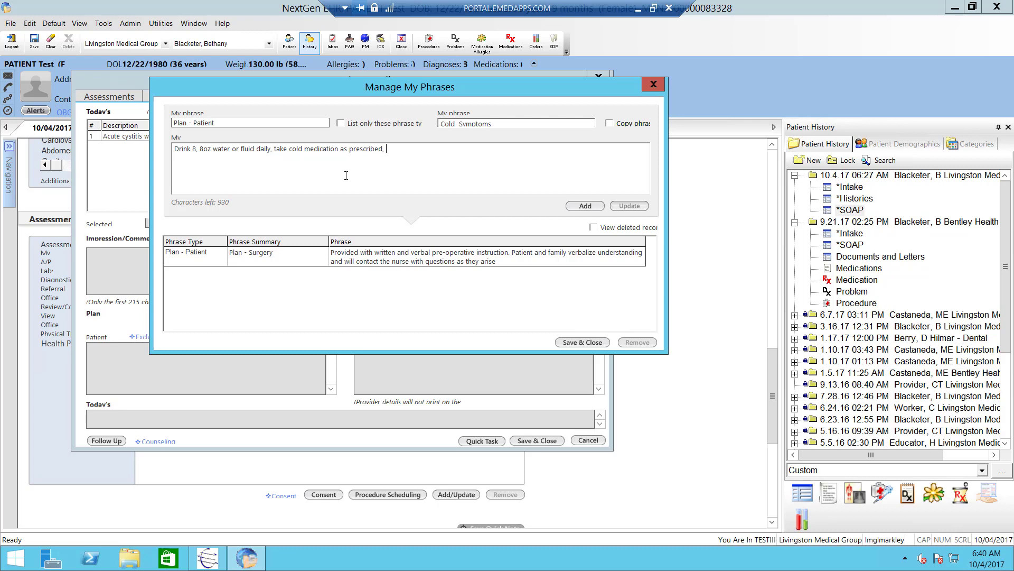
type("rest, return to office if symptoms do not improve")
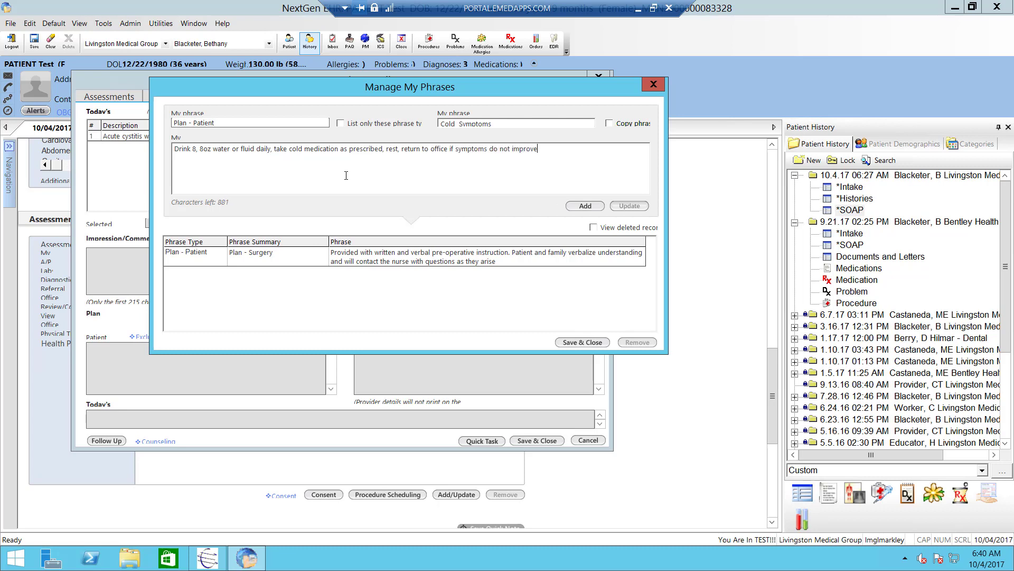
type(".")
left_click(589, 209)
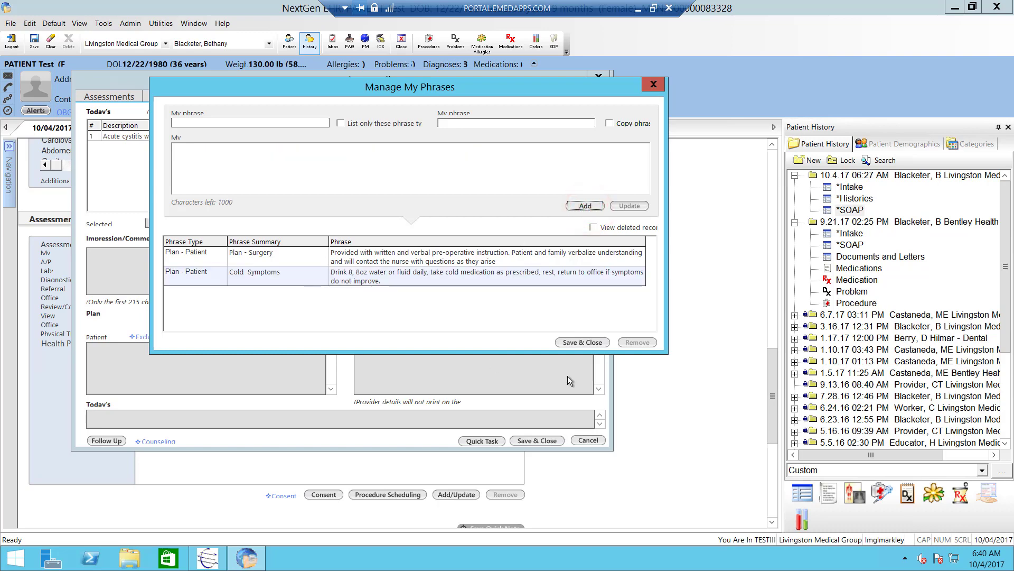
left_click(575, 343)
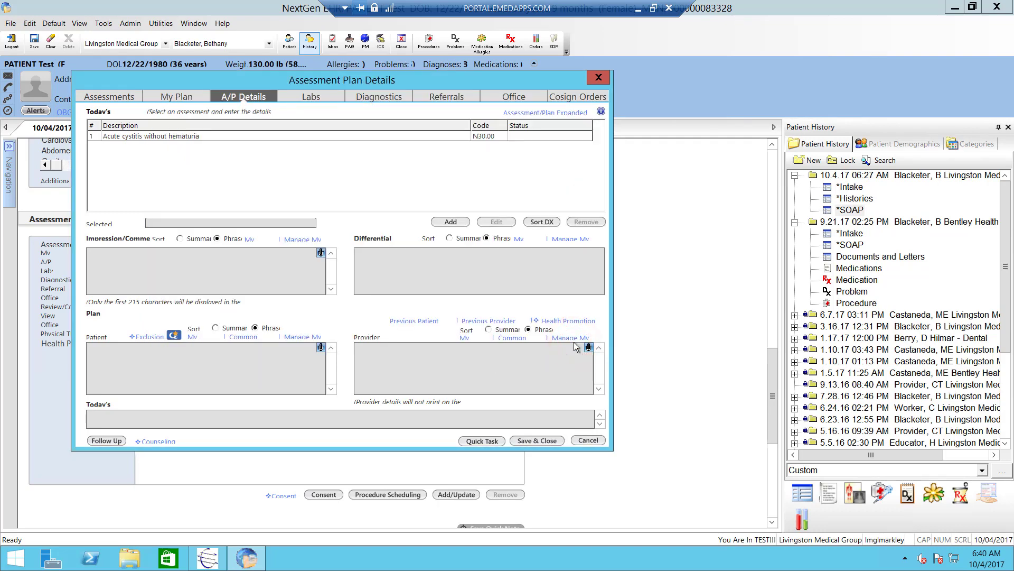
- Insert the saved "Cold Symptoms" phrase into the patient plan for "Acute cystitis without hematuria" and append "type more."
left_click(183, 136)
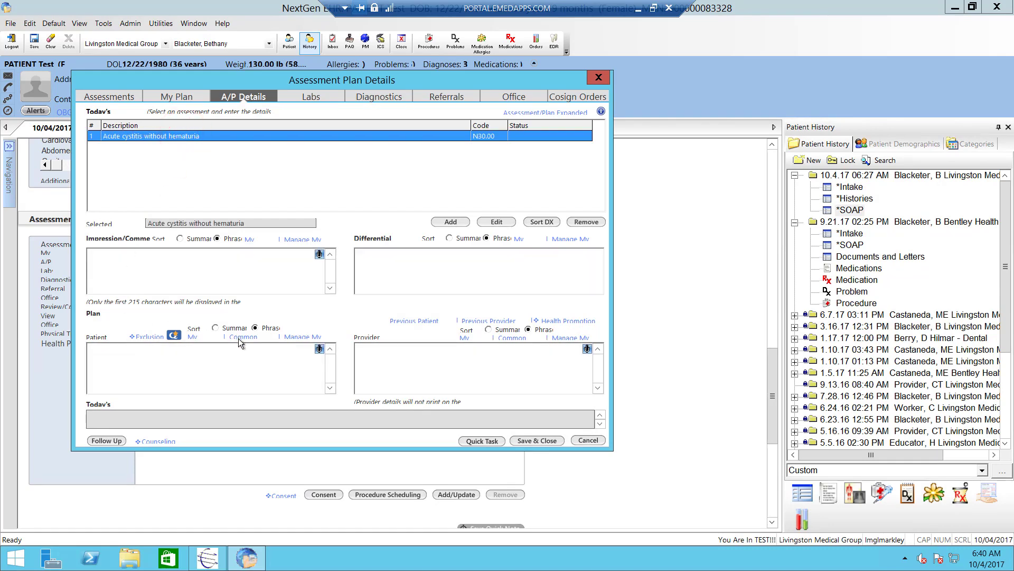
left_click(191, 337)
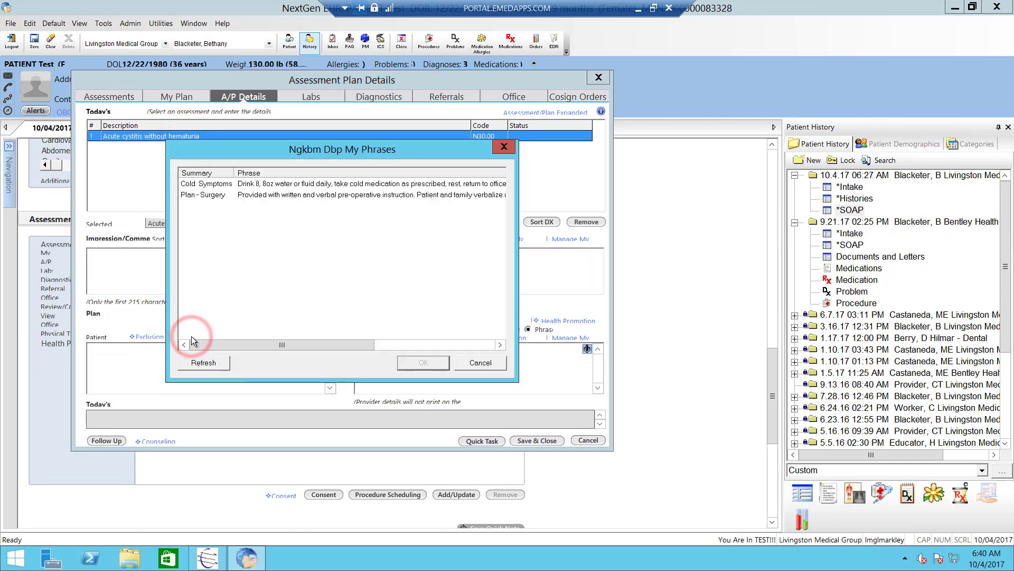
double_click(267, 186)
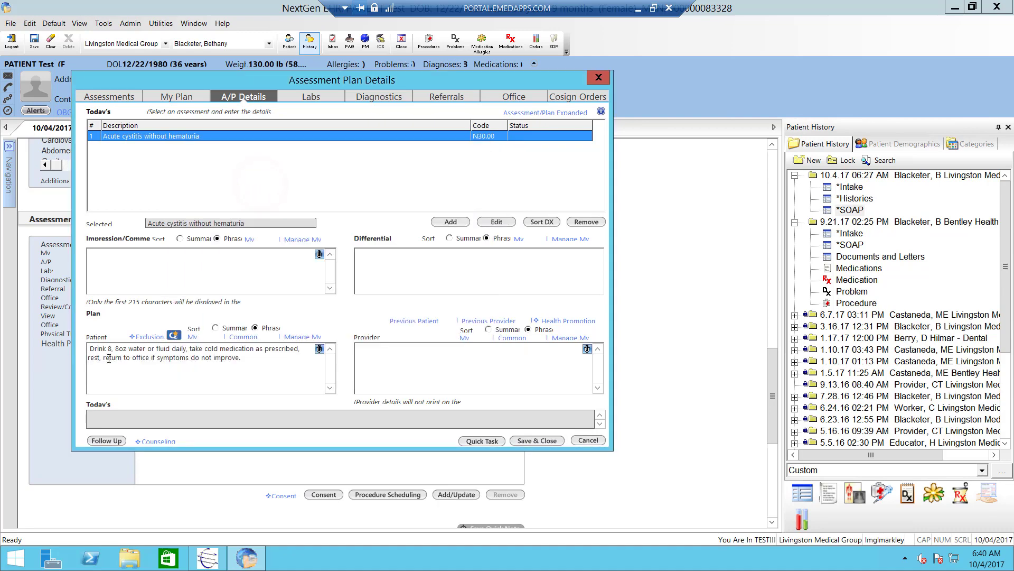
left_click(253, 367)
type("type more.")
- Place a diagnostic order for "X-RAY EXAM OF LOWER SPINE" (72100) under the diagnosis "Acute cystitis without hematuria"
left_click(373, 97)
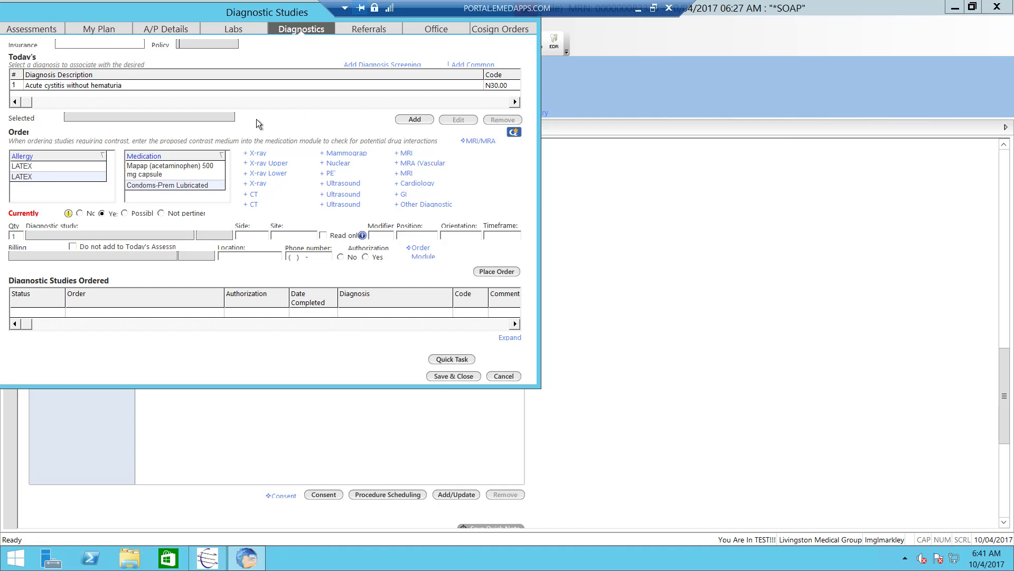
left_click(256, 87)
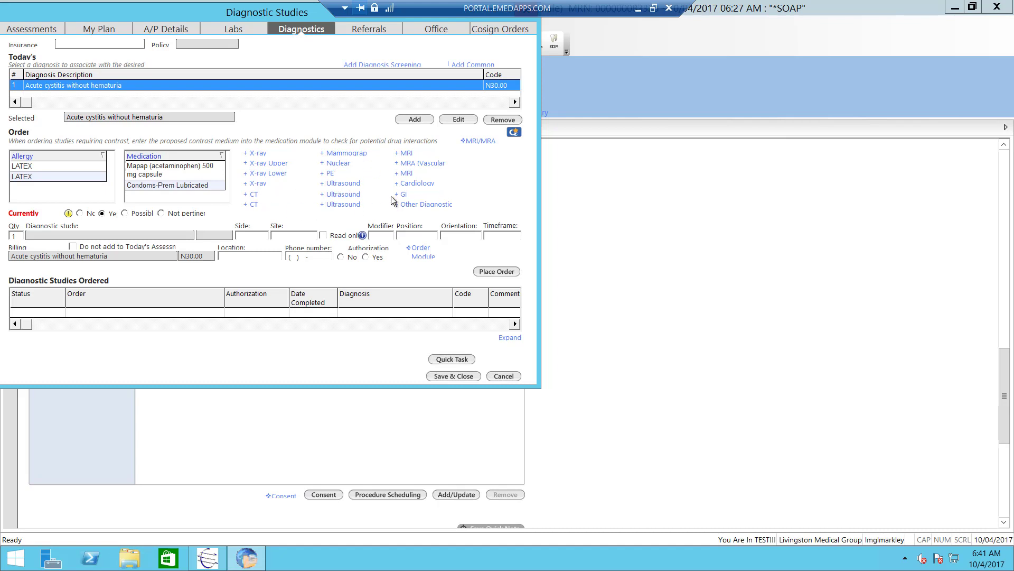
left_click(258, 154)
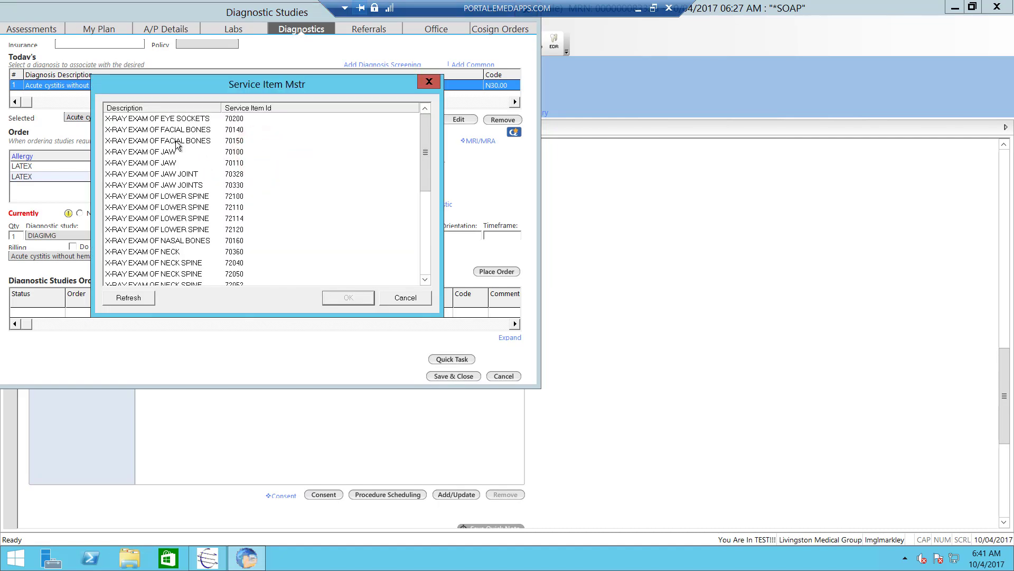
double_click(195, 196)
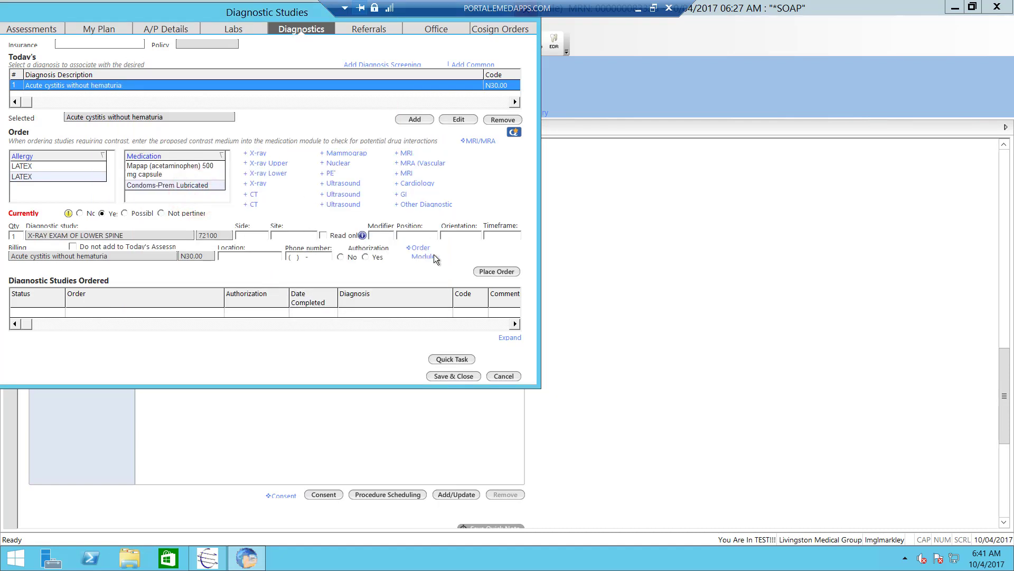
left_click(490, 272)
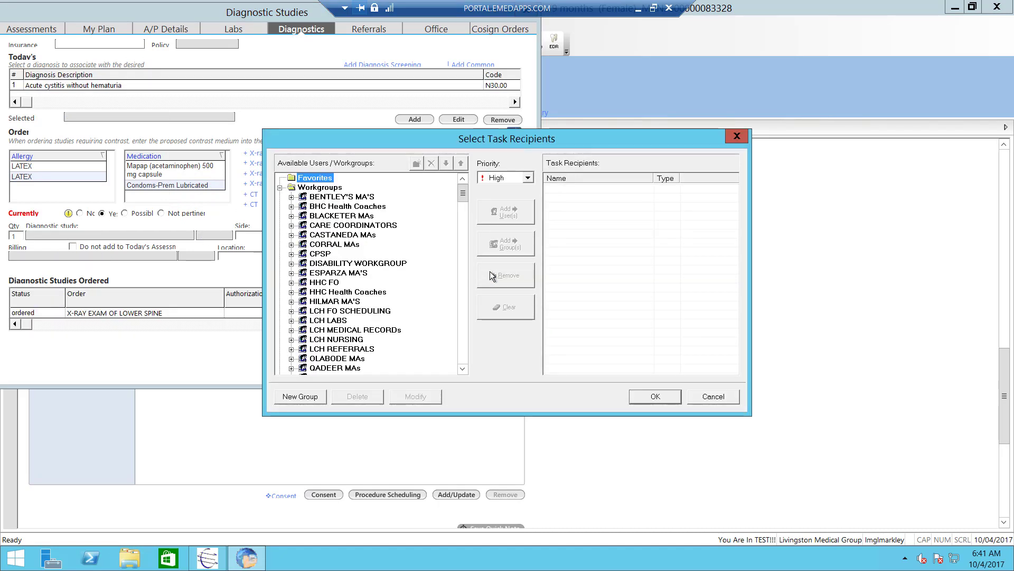
- Assign the X-ray order task to the LCH REFERRALS workgroup and confirm the recipients
left_click(462, 344)
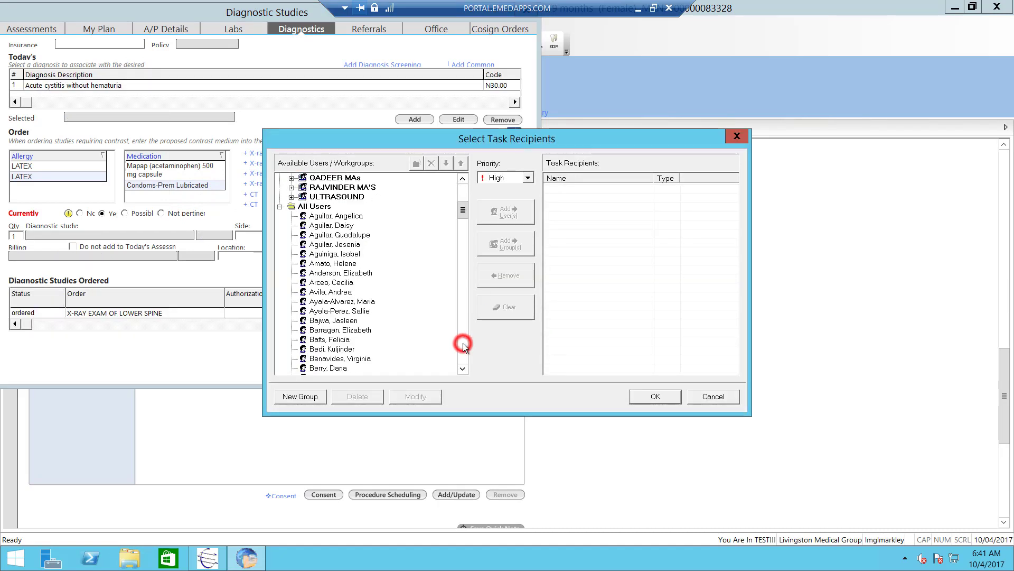
left_click(462, 186)
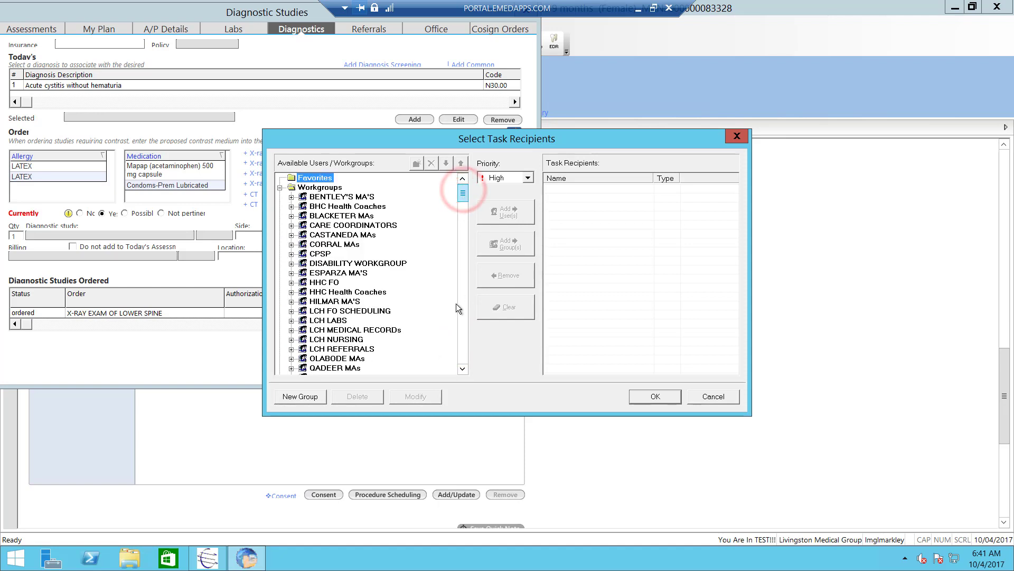
left_click(341, 346)
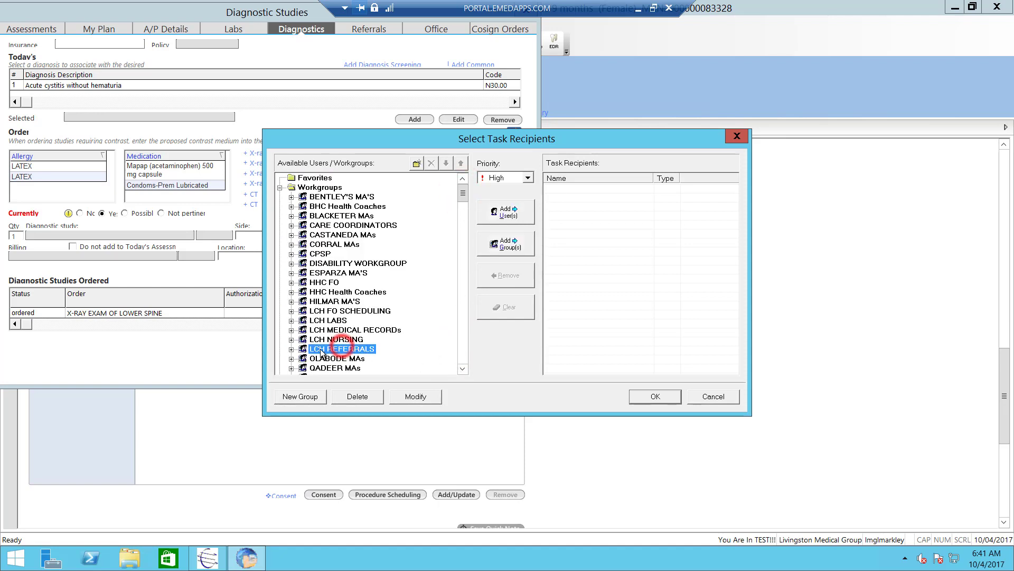
left_click(506, 212)
left_click(659, 397)
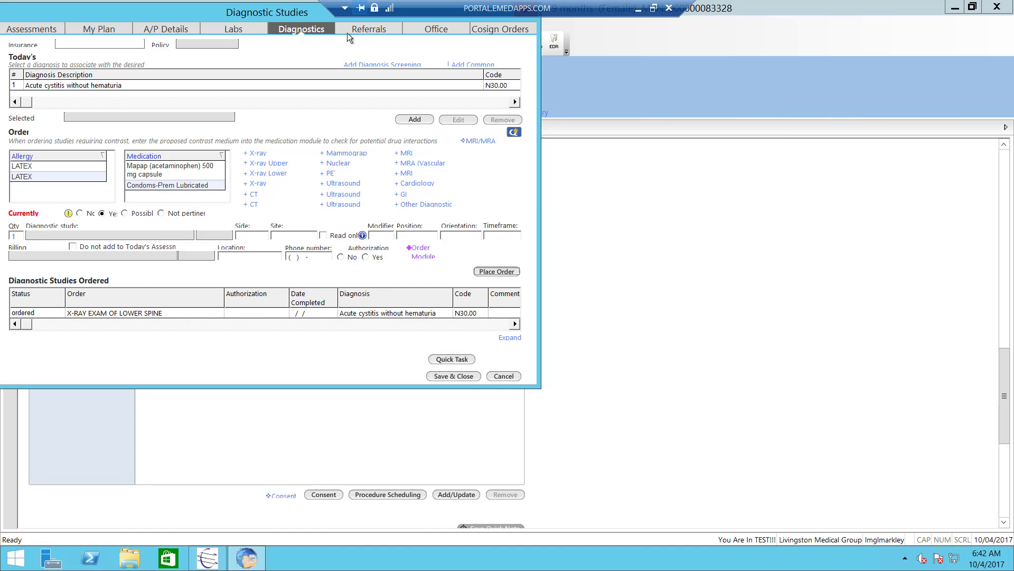
- Open the referrals order form, choose a specialty/specialist referral and set the specialty to Cardiology
left_click(368, 30)
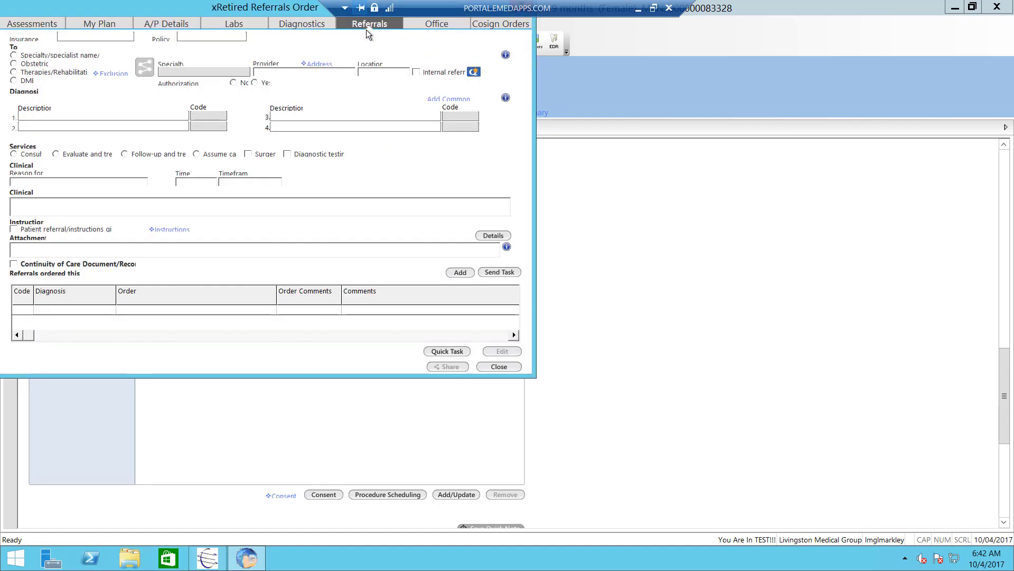
left_click(13, 55)
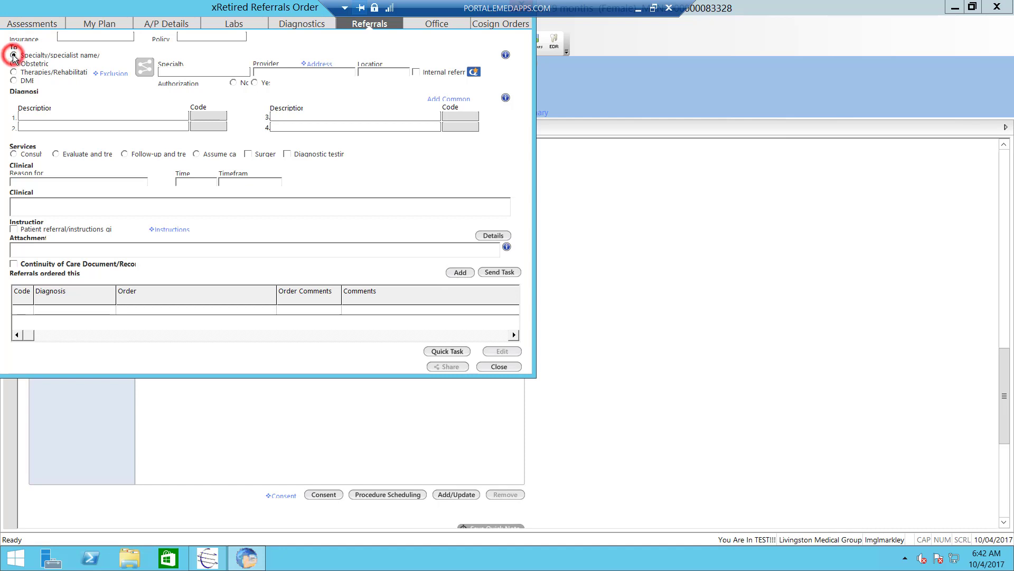
left_click(173, 70)
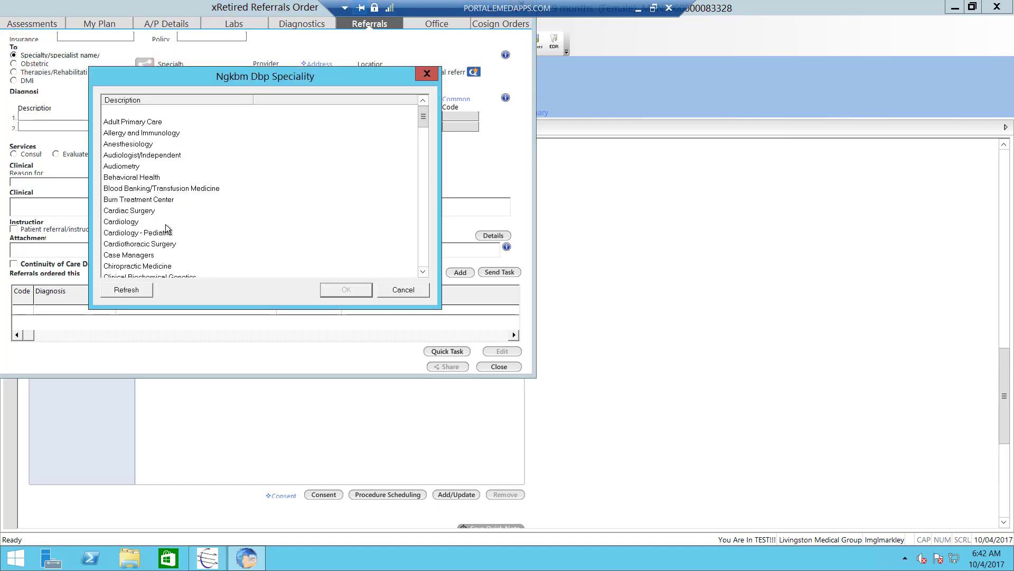
double_click(131, 222)
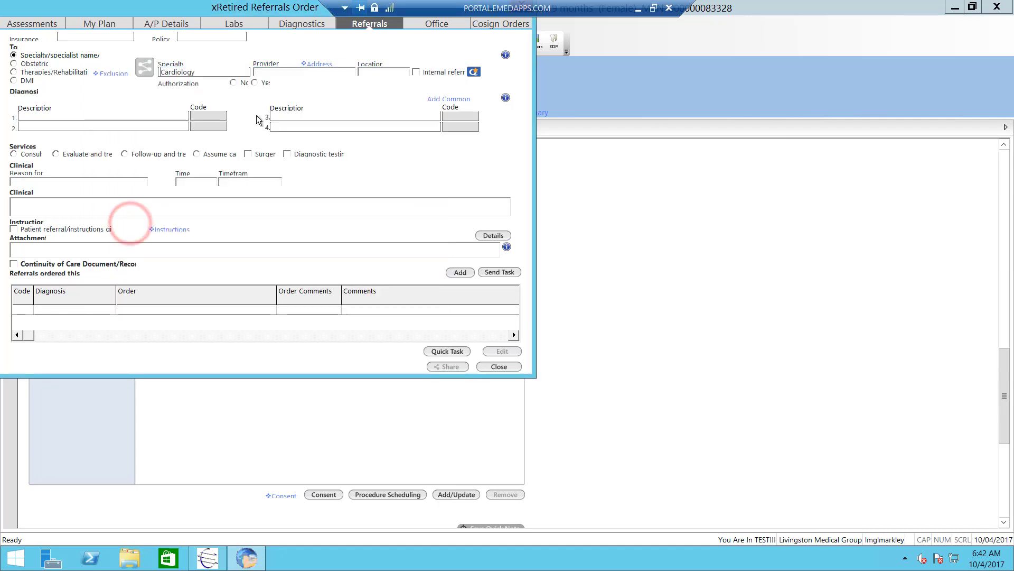
- Jump to the last names starting with J in the physician list and choose the referral's provider, the one located in 942 S Madera's row
left_click(273, 70)
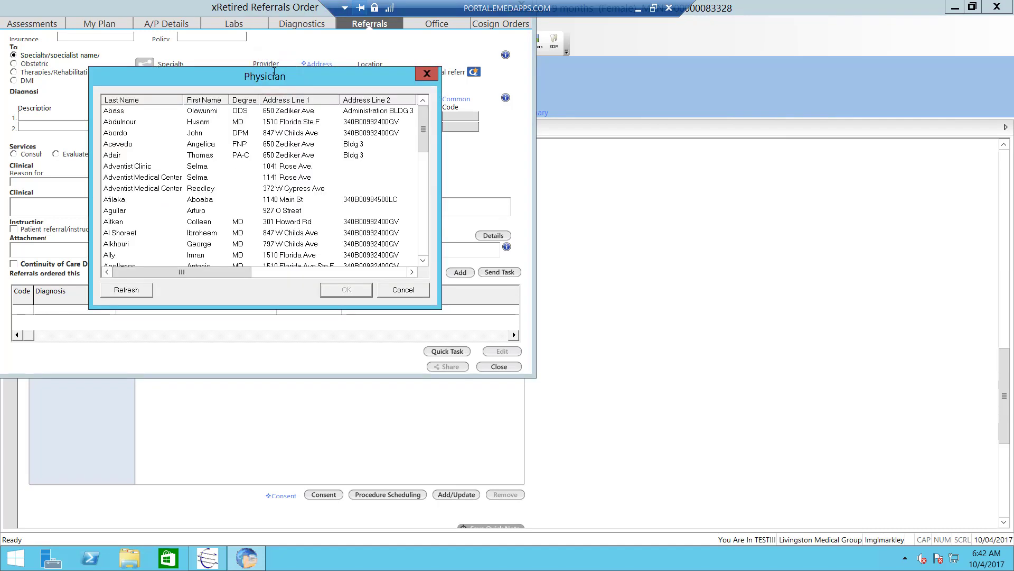
left_click(161, 158)
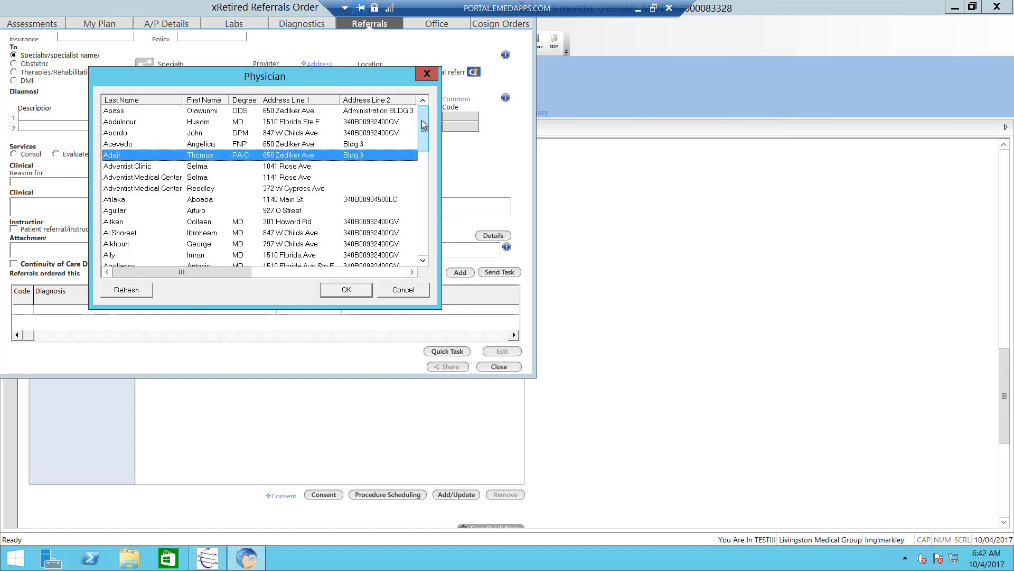
left_click_drag(422, 120, 413, 257)
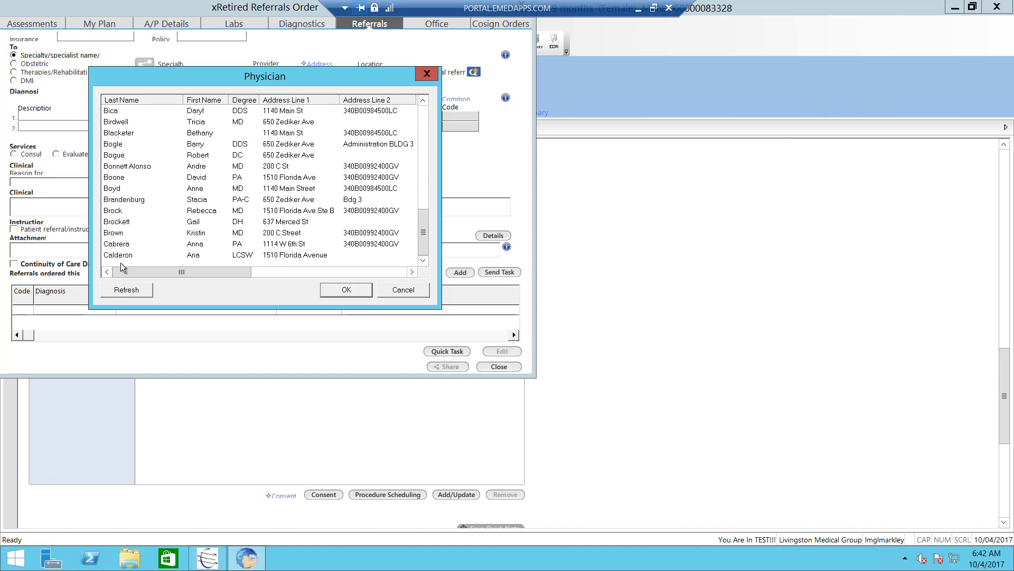
left_click(142, 196)
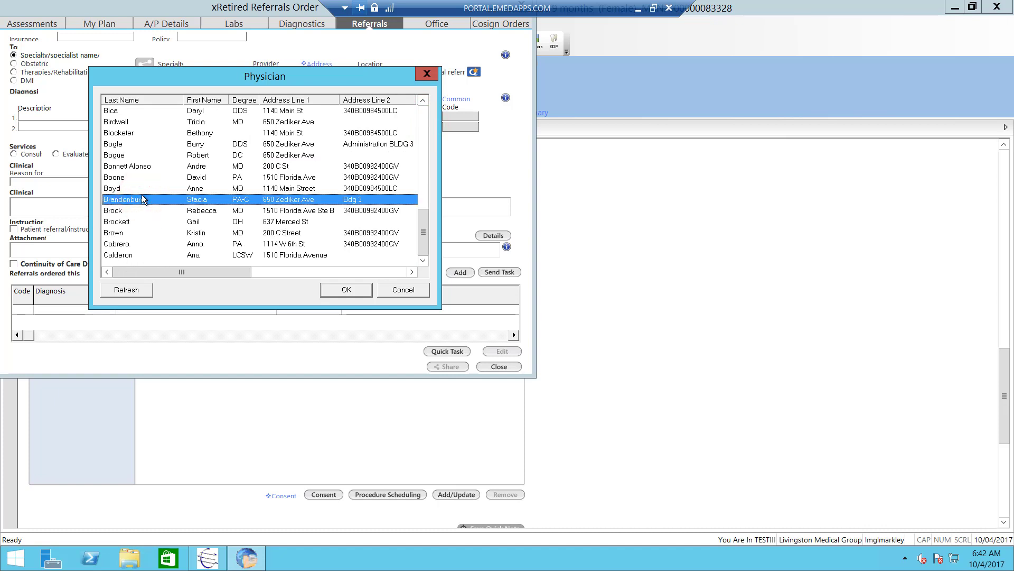
key("j")
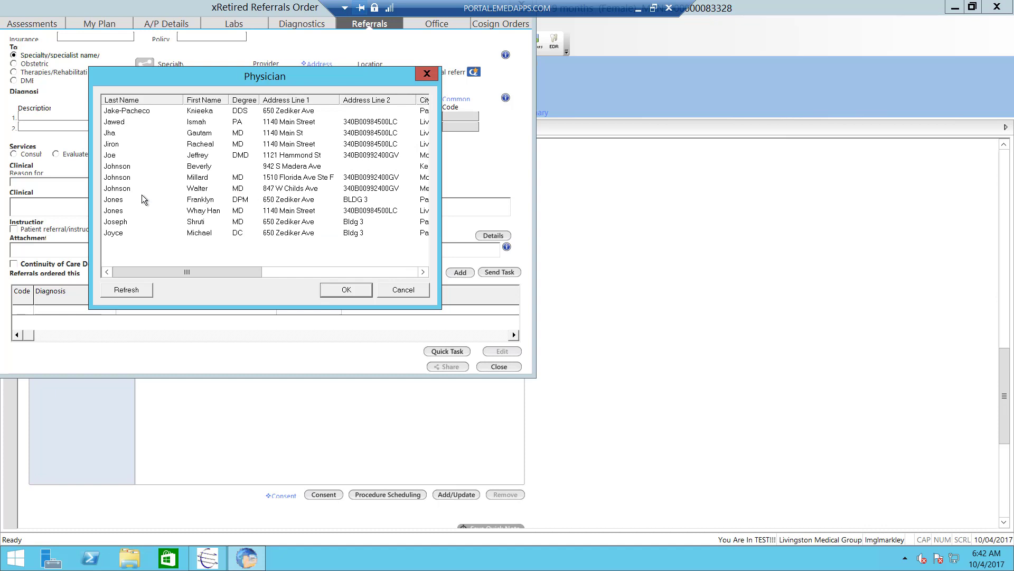
left_click(120, 167)
left_click(120, 167)
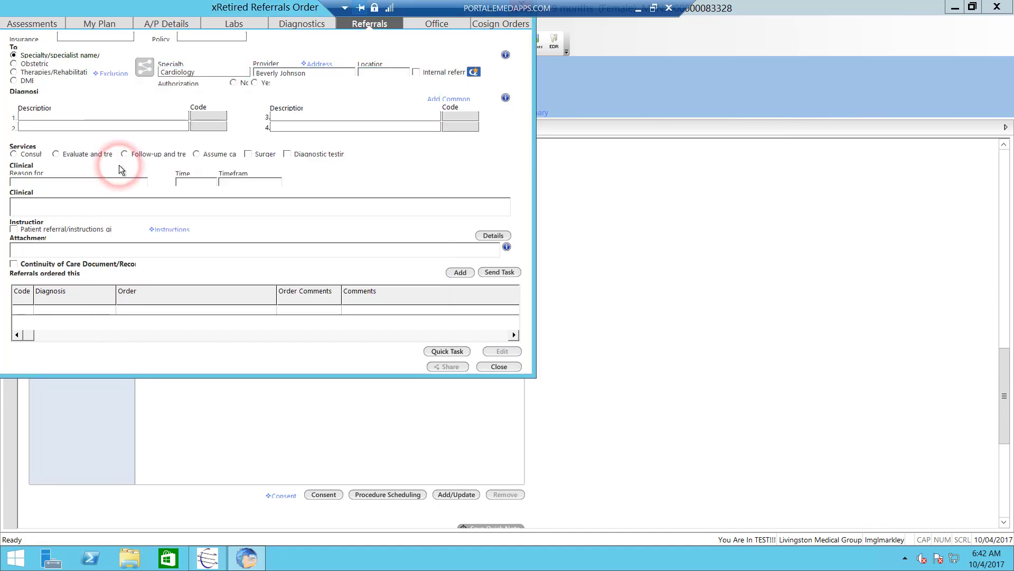
- Set the referral's first diagnosis to "Acute cystitis without hematuria" (N30.00) and request a consult as the service
left_click(74, 117)
double_click(135, 122)
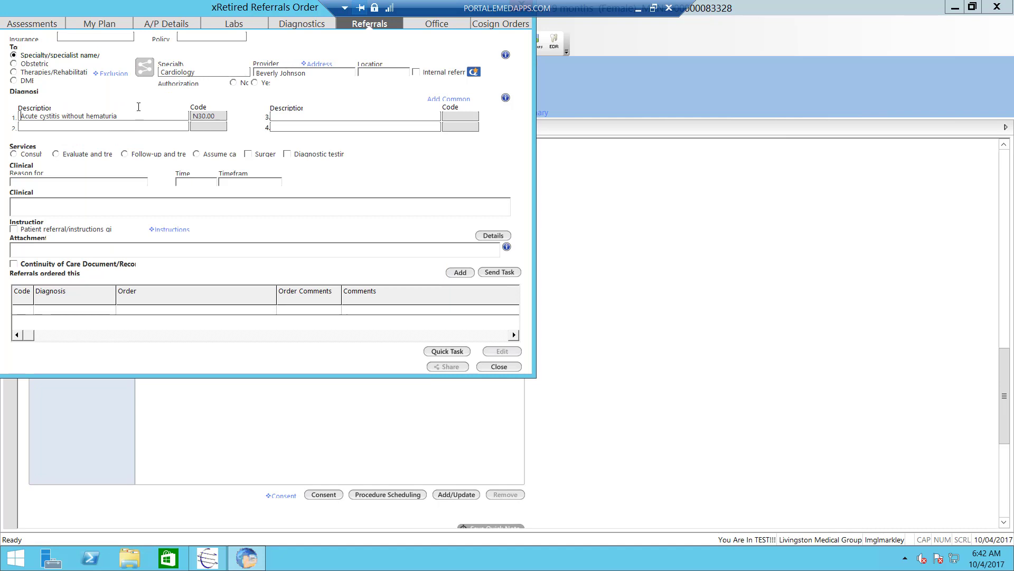
left_click(27, 154)
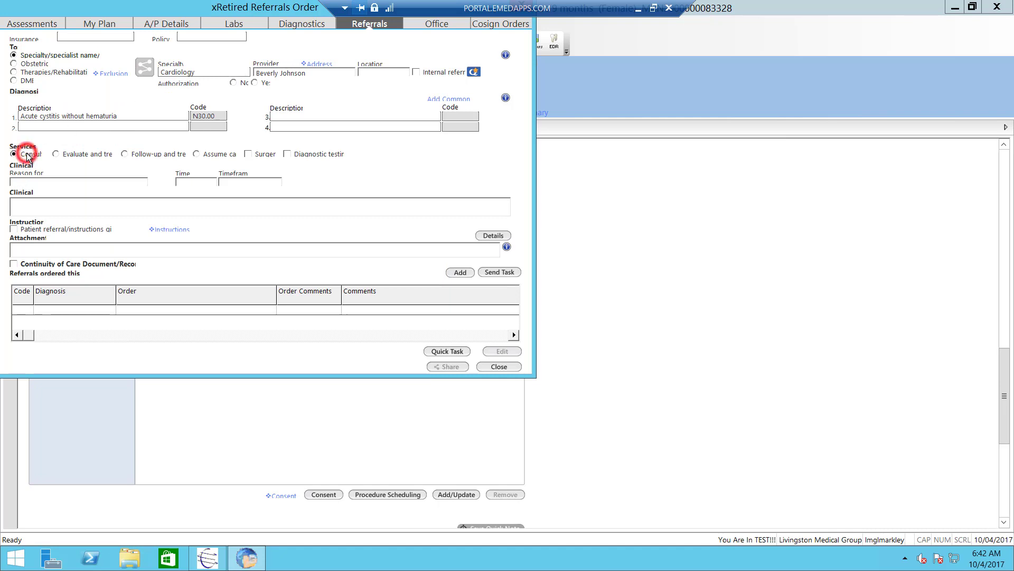
- Set the referral's clinical reason to "Cardiac catheterization"
left_click(42, 182)
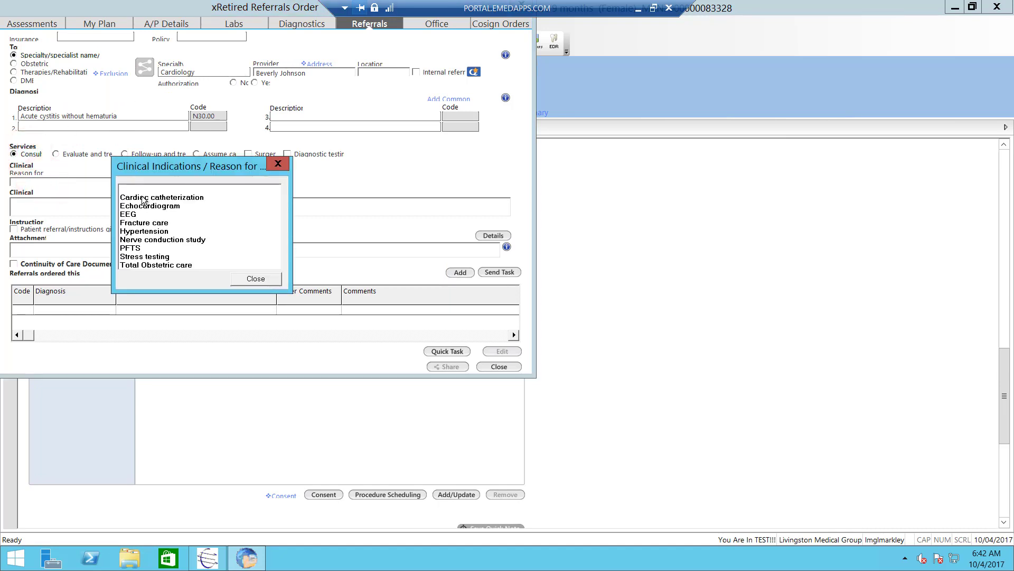
left_click(142, 196)
left_click(66, 180)
left_click(278, 163)
left_click(167, 206)
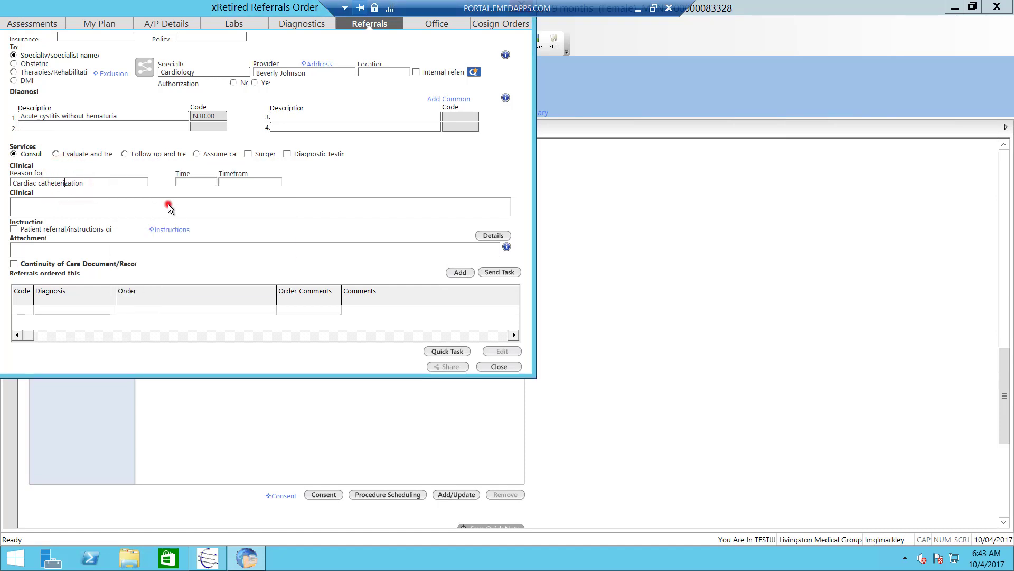
- Add the referral to this visit's orders, choosing the LCH REFERRALS workgroup for its task, and confirm the recipients
left_click(462, 273)
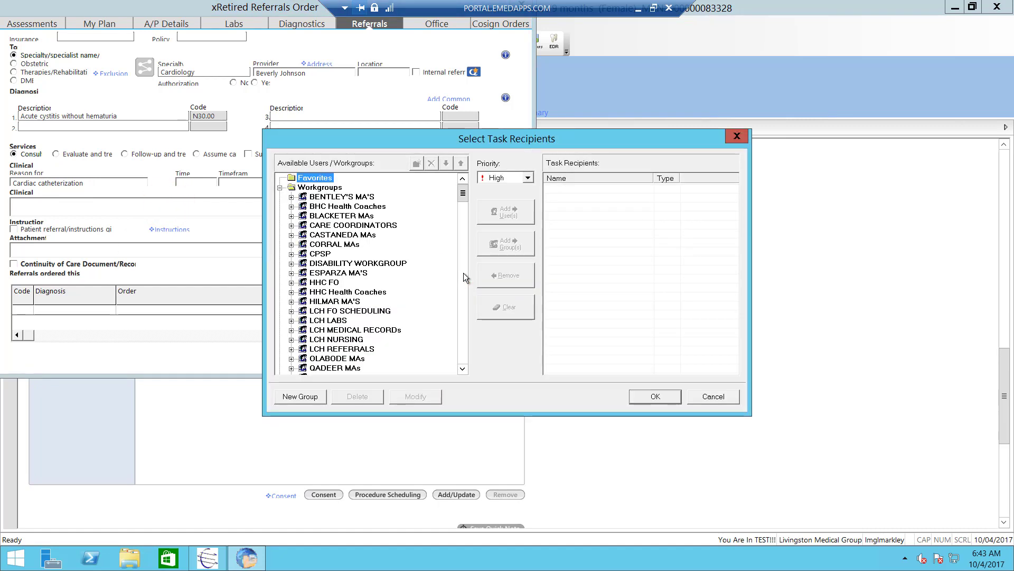
left_click(345, 349)
left_click(506, 212)
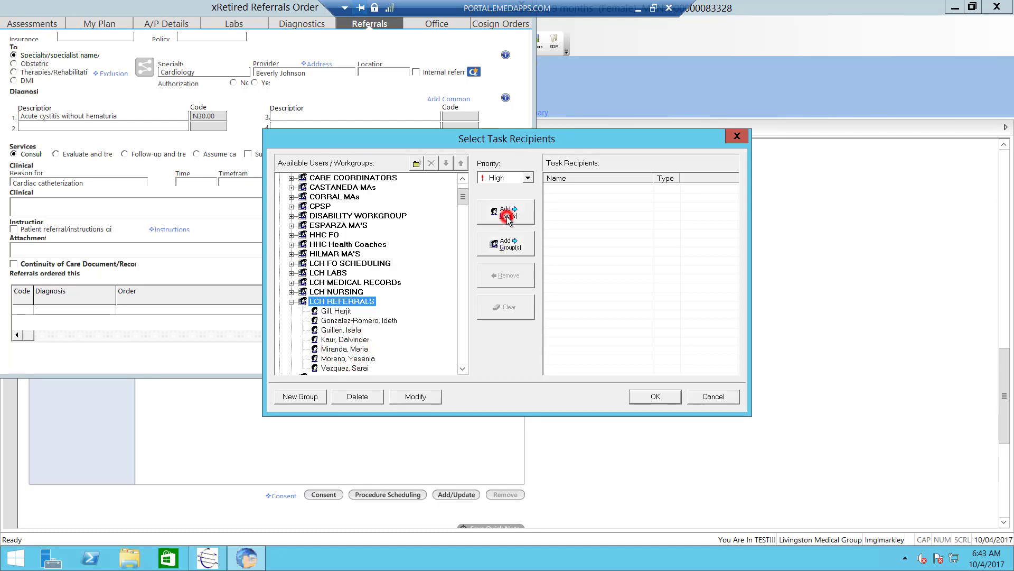
left_click(658, 395)
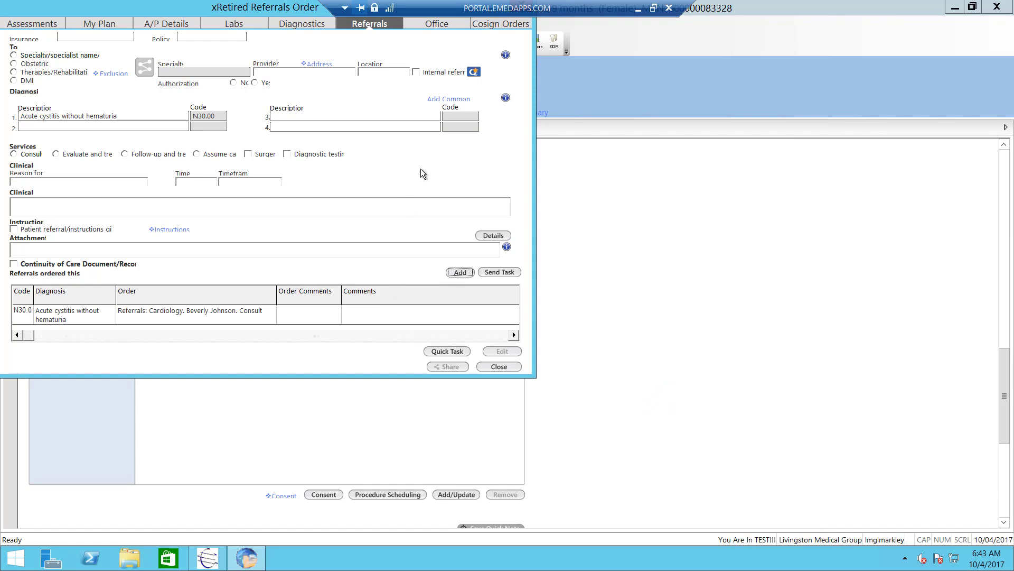
- Open the office procedures form and choose the miscellaneous service "Vitamin b12 injection" (J3420) for the acute cystitis diagnosis
left_click(437, 25)
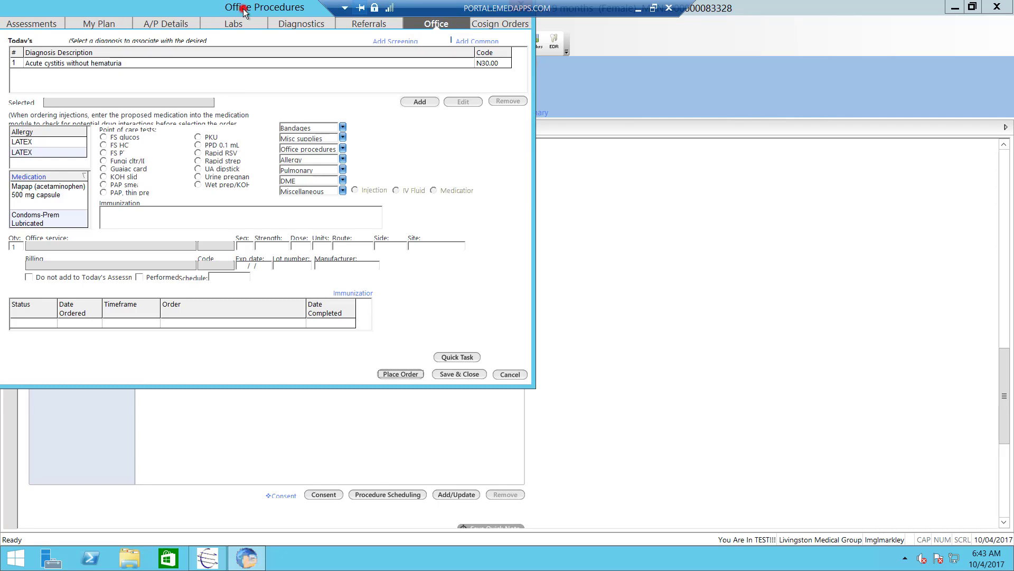
left_click_drag(242, 7, 331, 107)
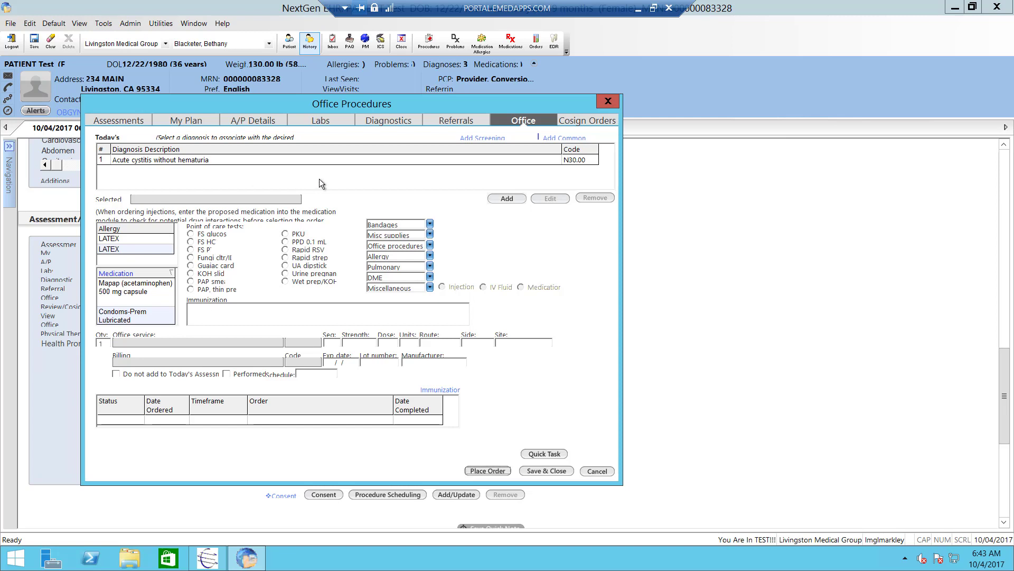
left_click(198, 160)
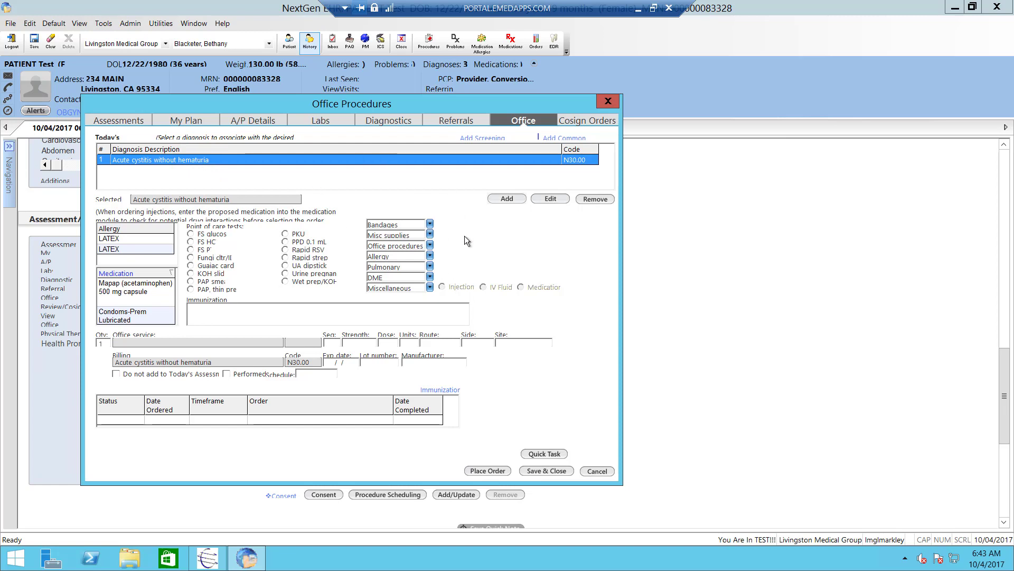
left_click(430, 287)
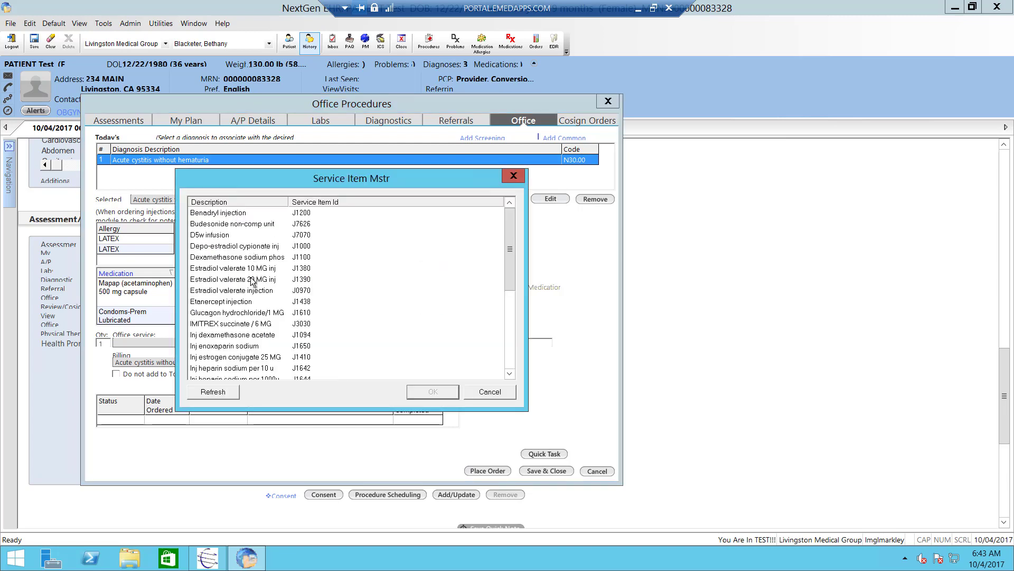
left_click(223, 246)
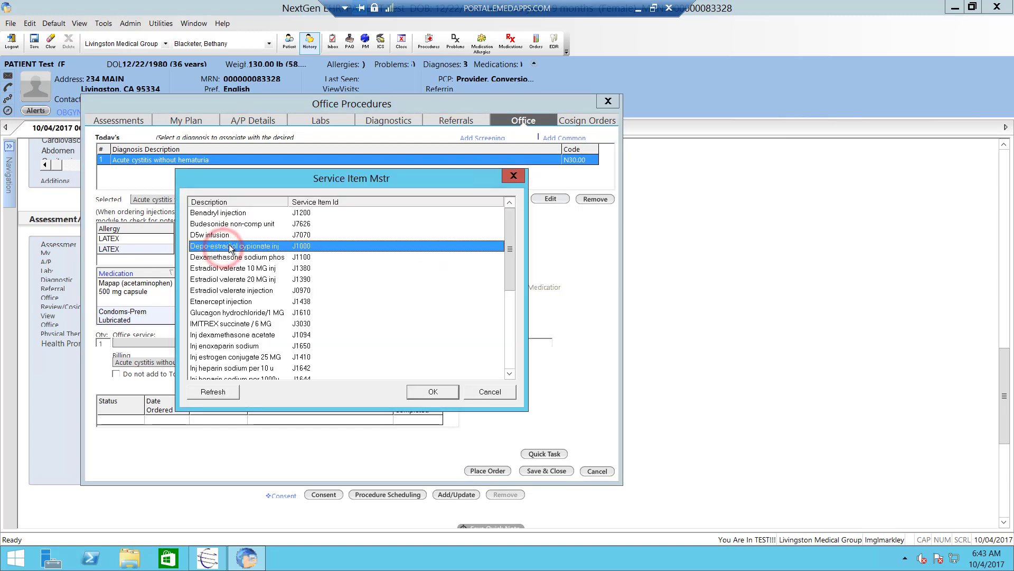
key("v")
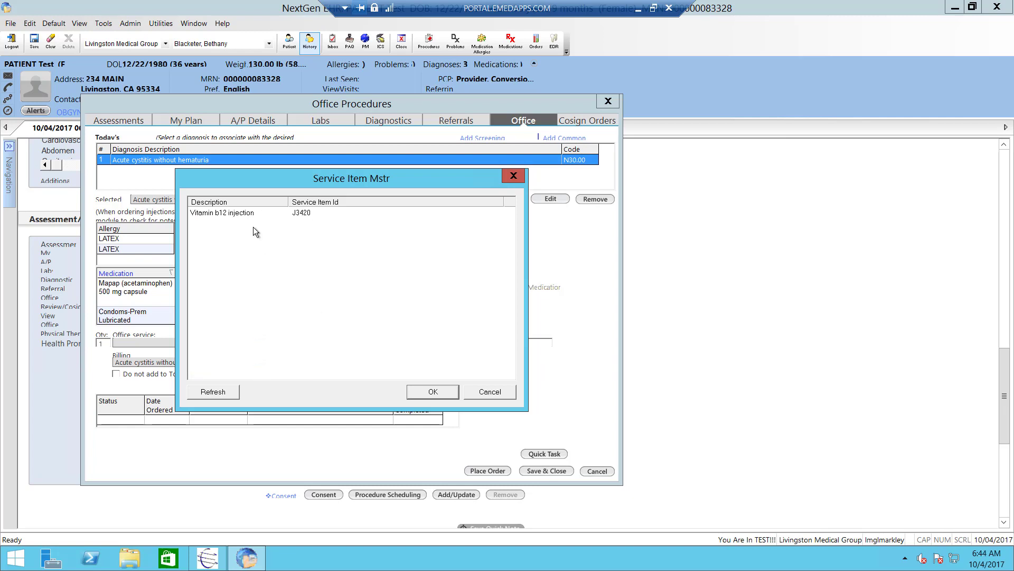
left_click(246, 215)
double_click(245, 215)
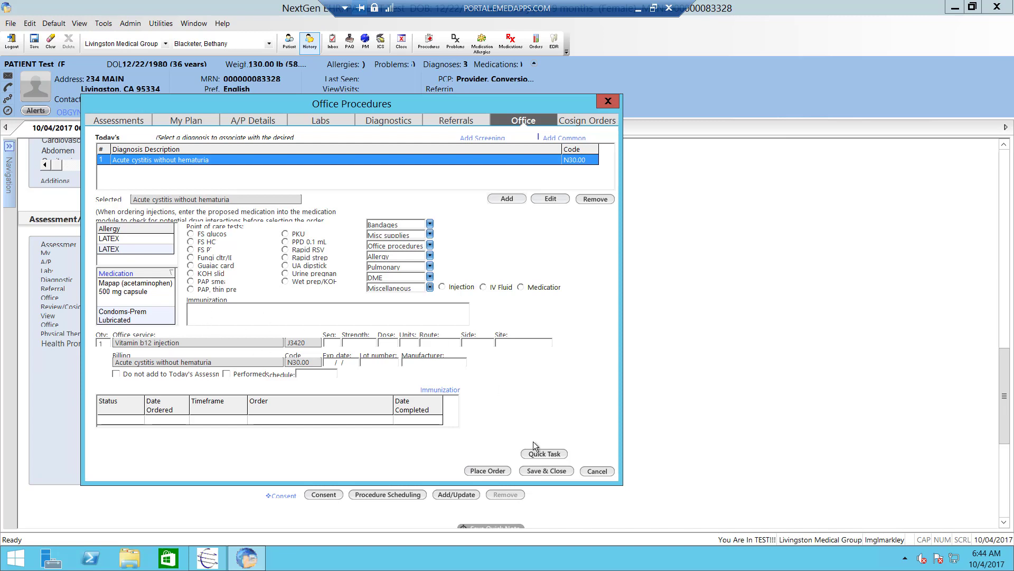
- Try to place the vitamin B12 injection order, assigning its task to the first person listed under All Users
left_click(509, 469)
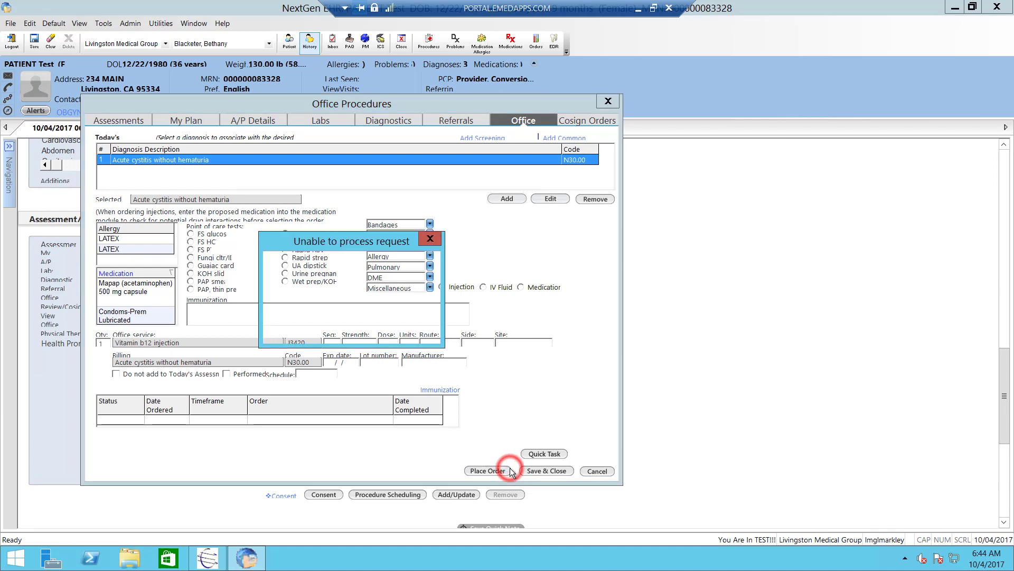
left_click(410, 326)
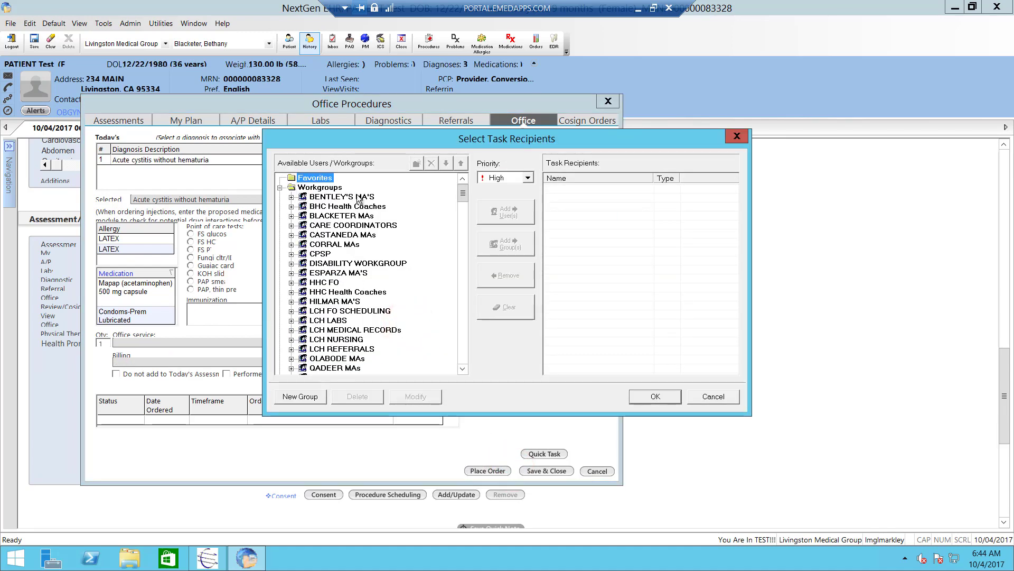
left_click_drag(464, 193, 464, 213)
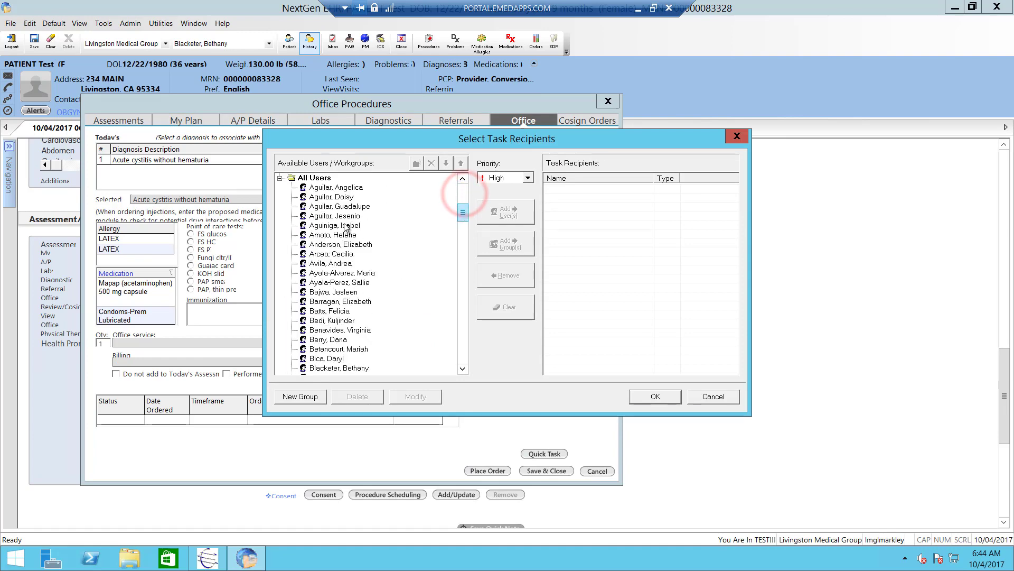
left_click(329, 187)
double_click(329, 188)
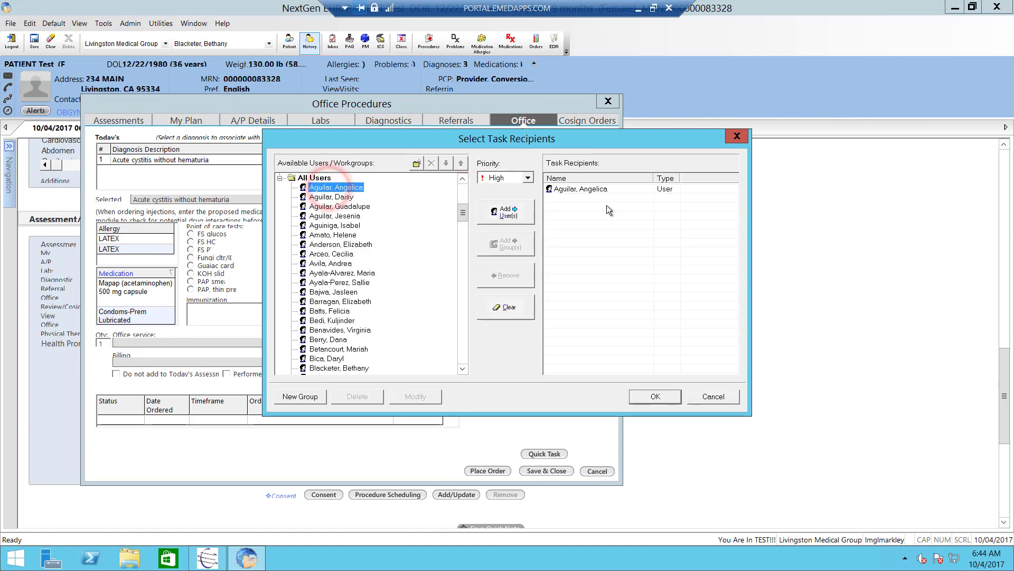
left_click(657, 396)
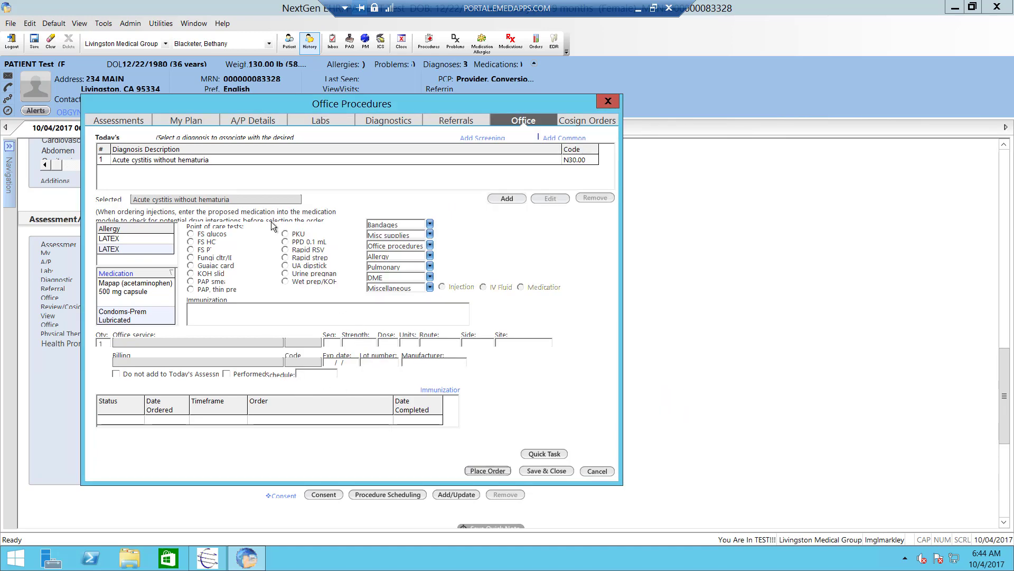
- Reselect the acute cystitis diagnosis and "Vitamin b12 injection" (J3420), try placing the order again, and cancel the task recipient selection
left_click(201, 161)
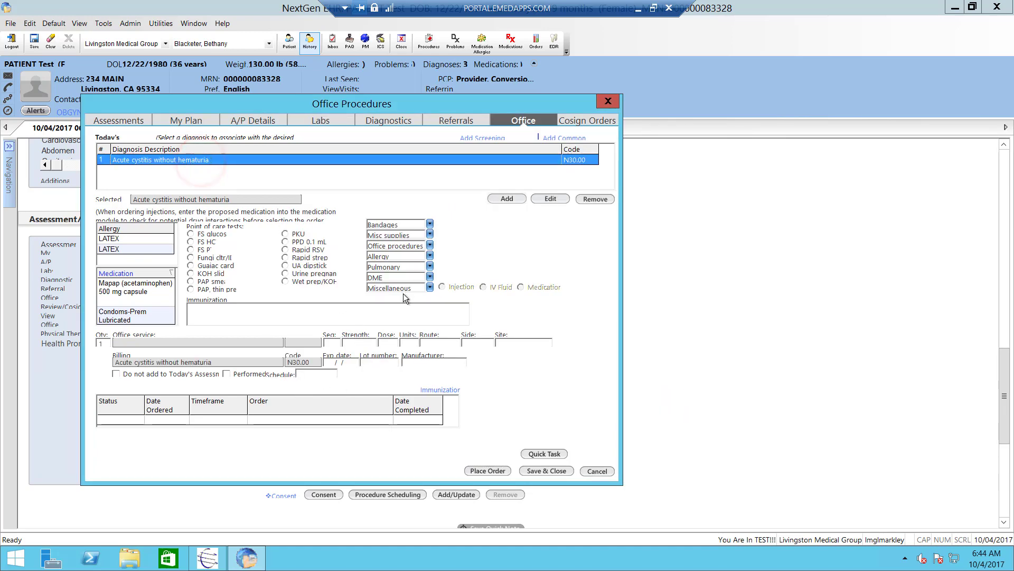
left_click(429, 287)
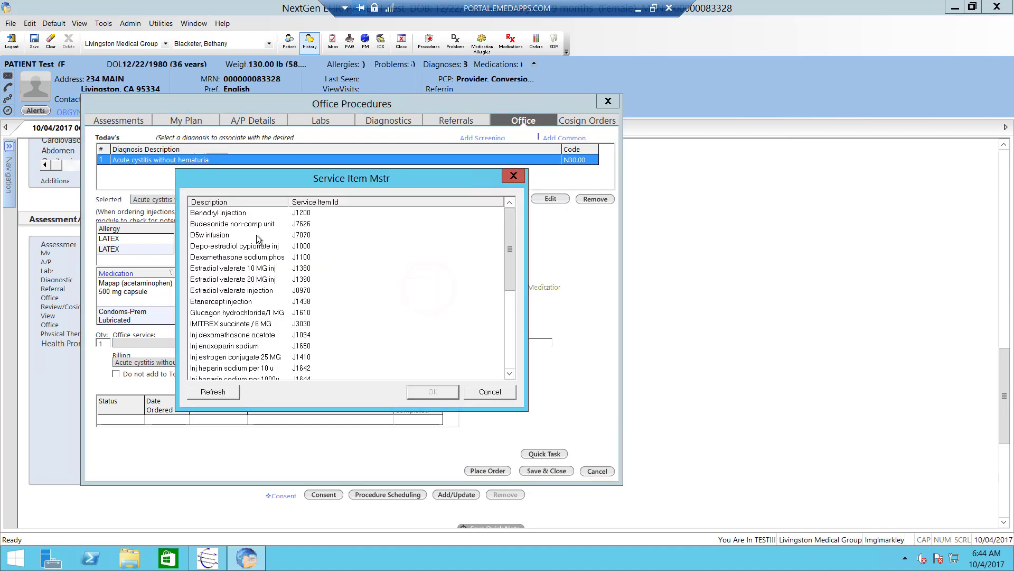
left_click(257, 235)
key("v")
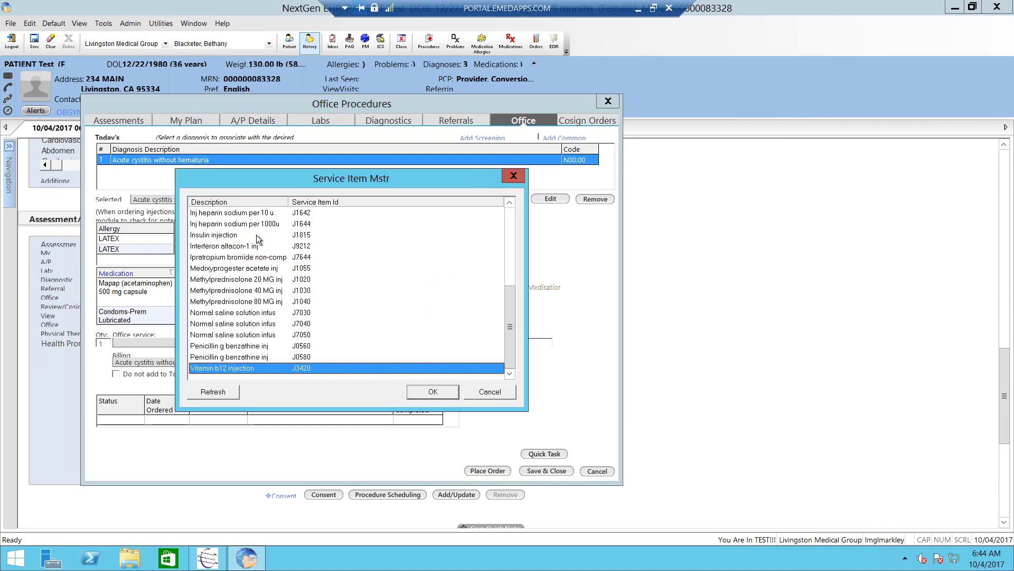
key("Return")
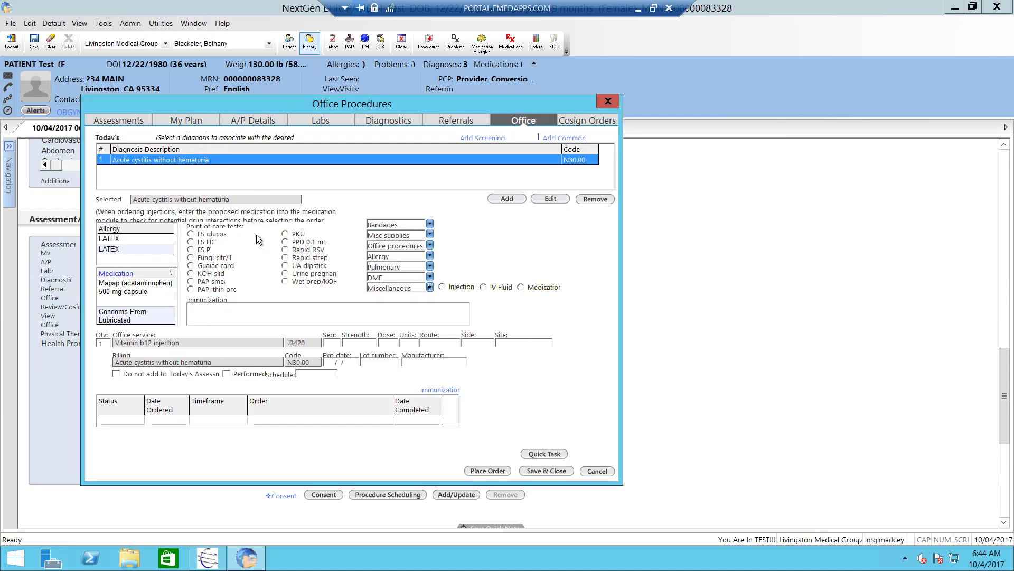
left_click(494, 471)
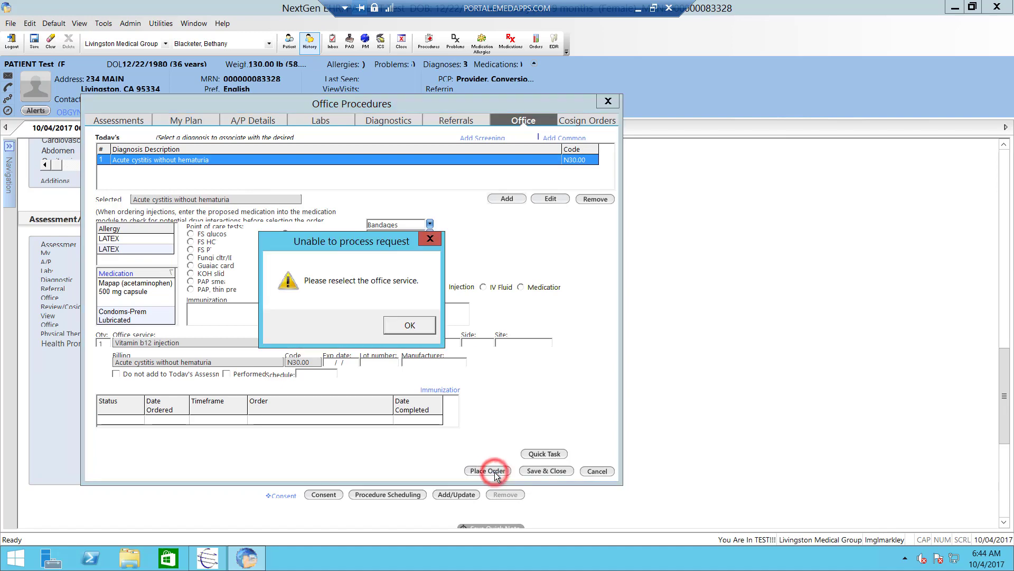
left_click(411, 327)
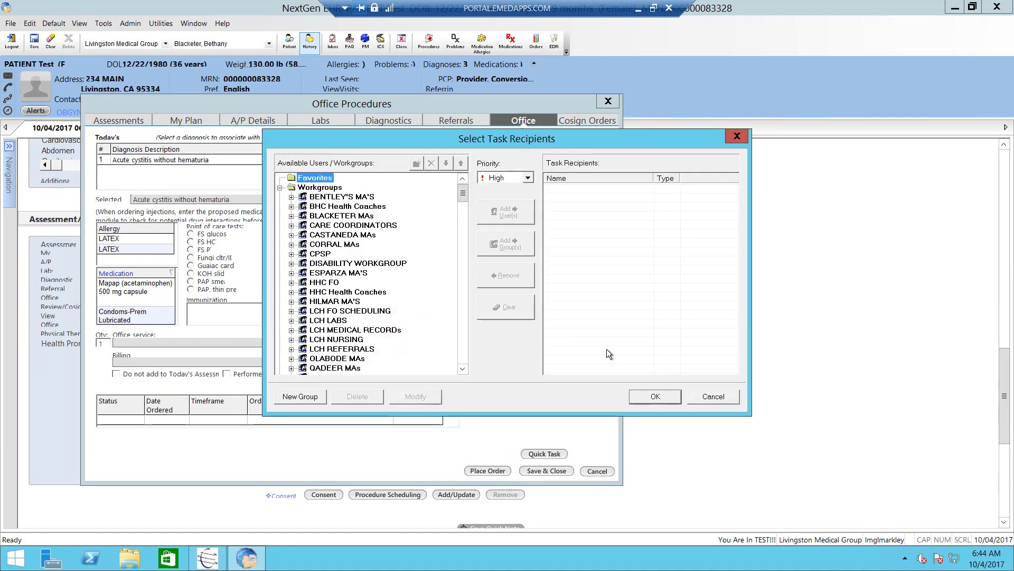
left_click(722, 397)
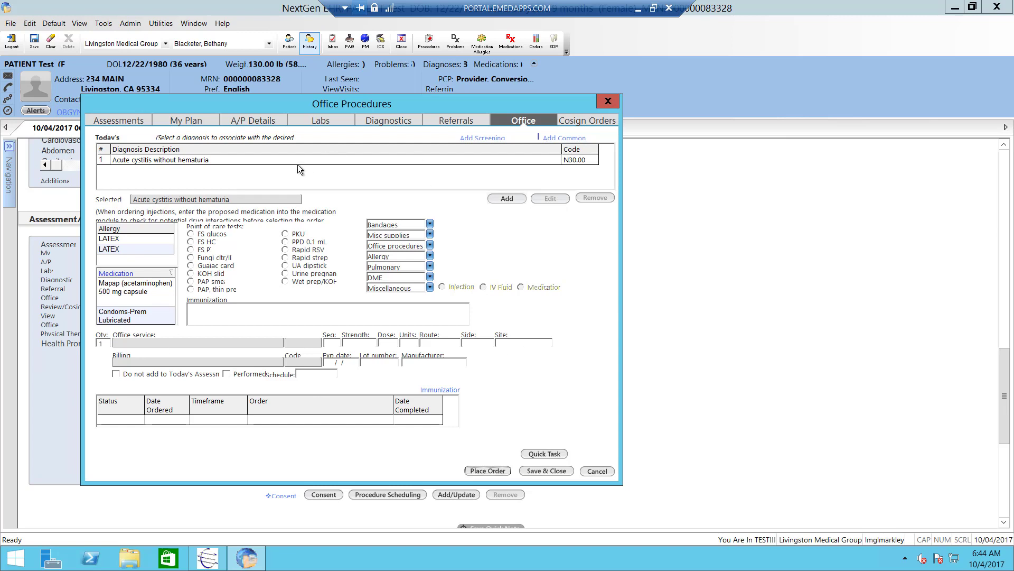
- Save and close the office procedures form, and open the IUD procedure form from the SOAP note's procedure picklist
left_click(558, 470)
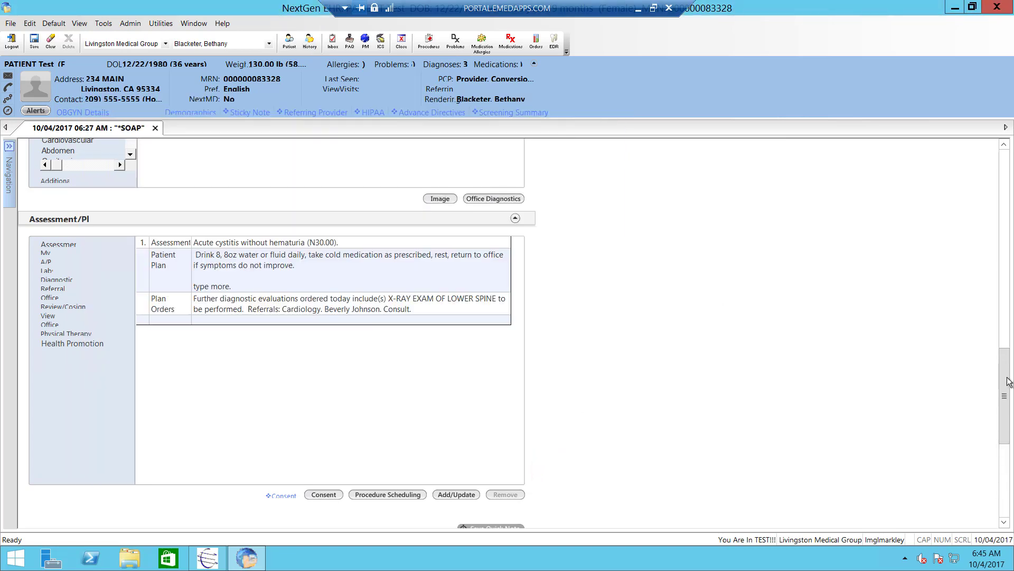
left_click_drag(1005, 376, 1003, 446)
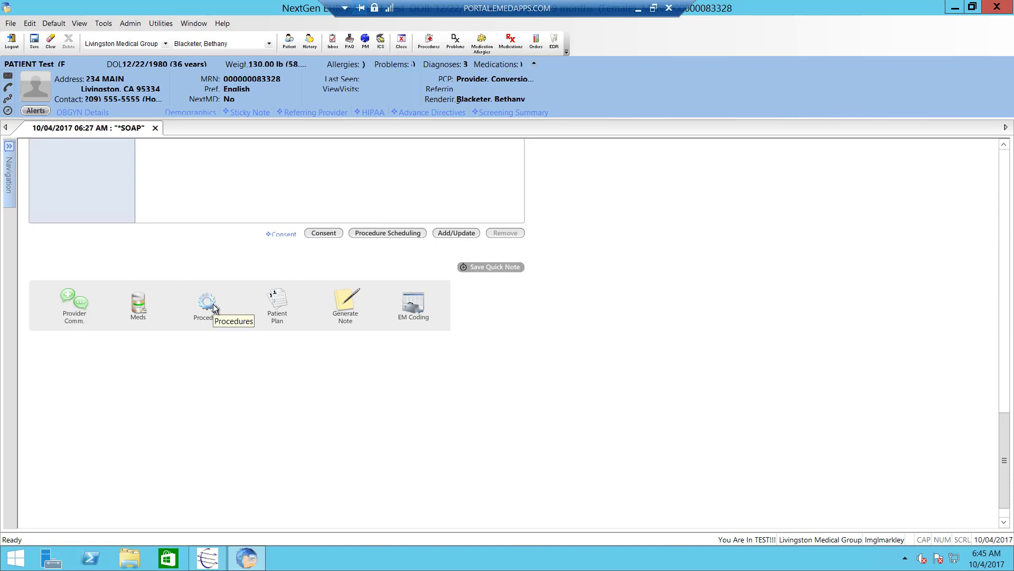
left_click(209, 307)
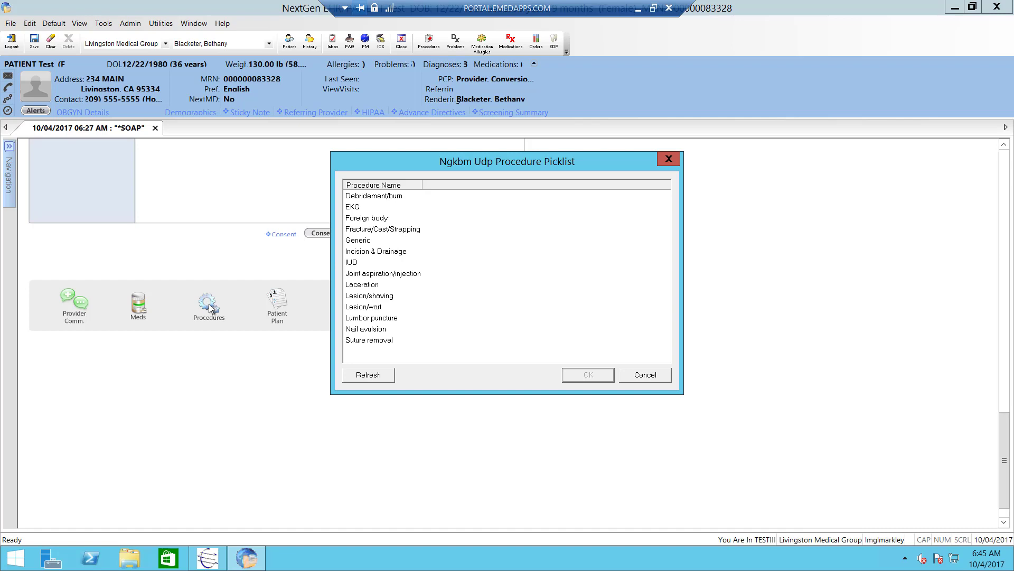
double_click(353, 262)
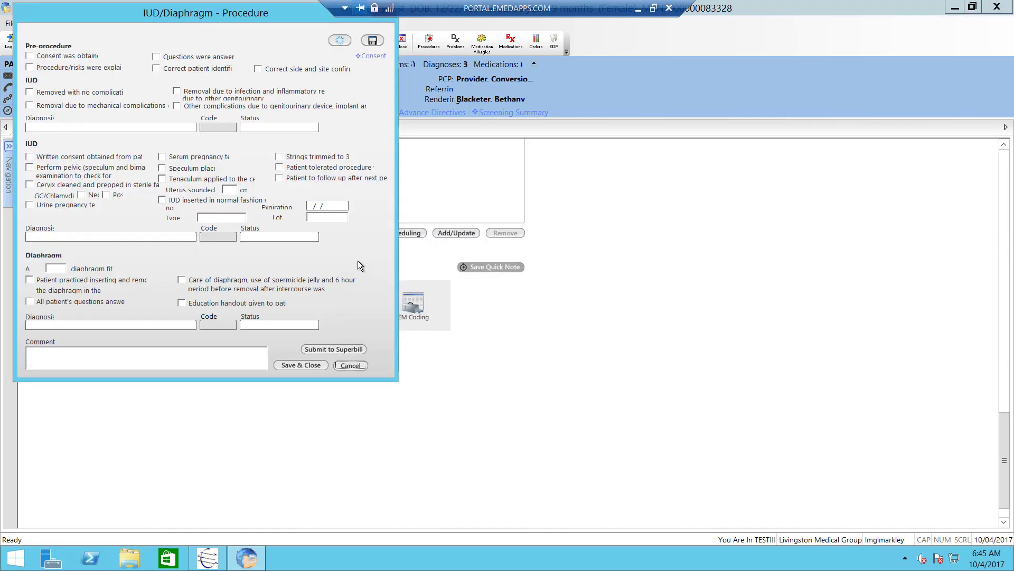
left_click_drag(209, 8, 278, 62)
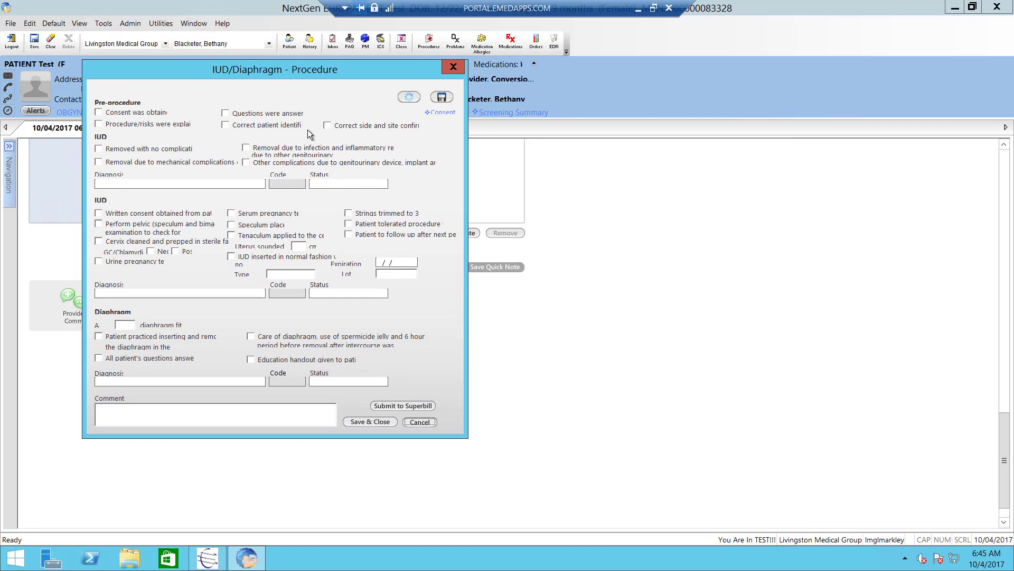
- Mark the IUD pre-procedure items for consent obtained, questions answered, procedure/risks explained and correct patient identified
left_click(100, 113)
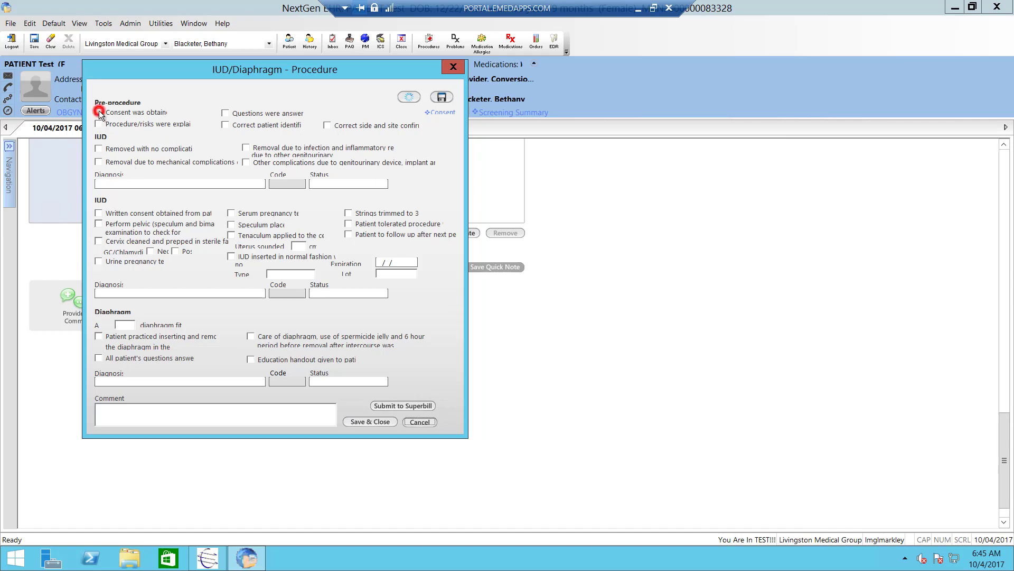
left_click(225, 113)
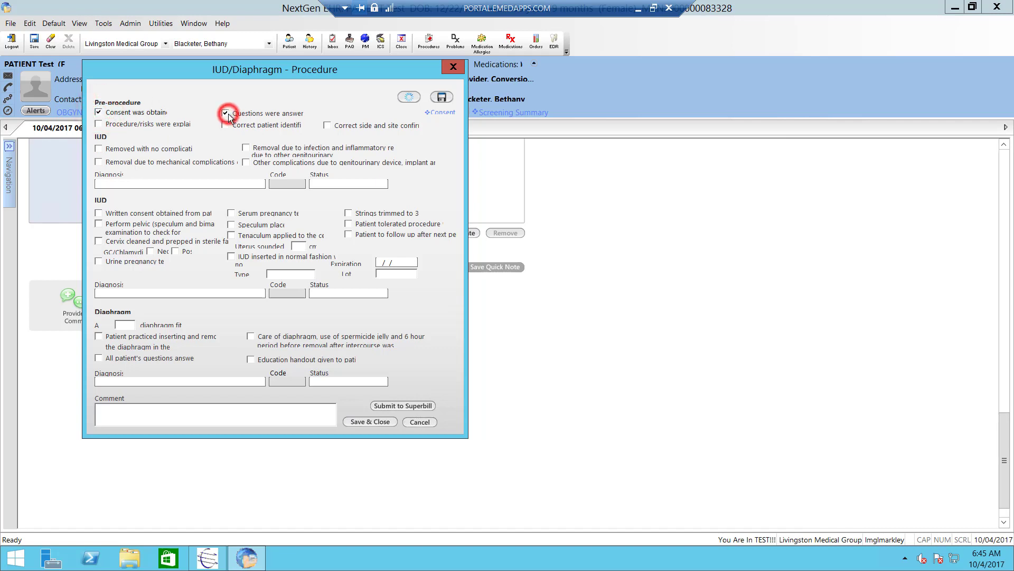
left_click(99, 124)
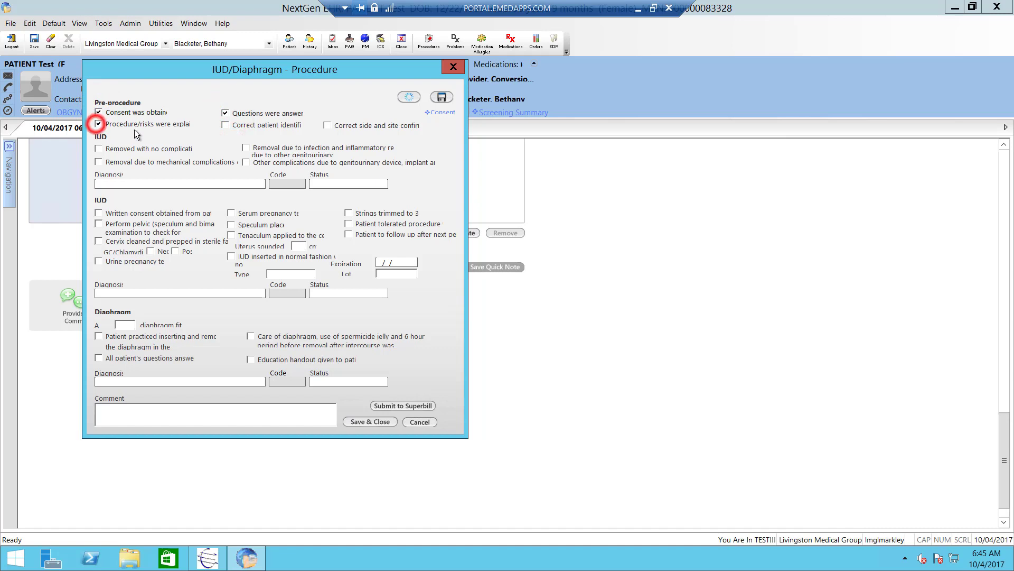
left_click(225, 125)
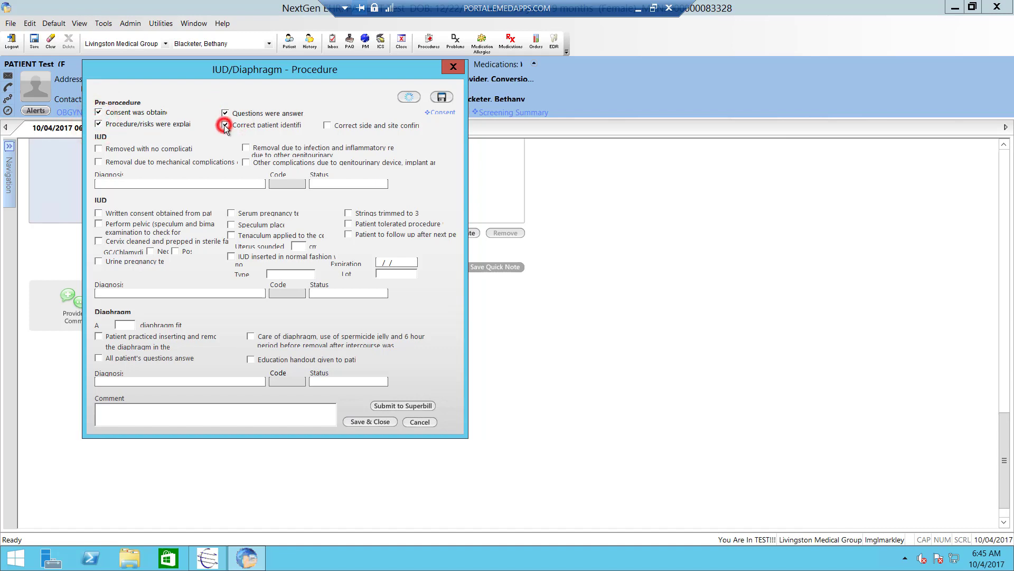
- Mark correct side and site as confirmed, and try the IUD "Removed with no complications" option before clearing it
left_click(327, 126)
left_click(98, 149)
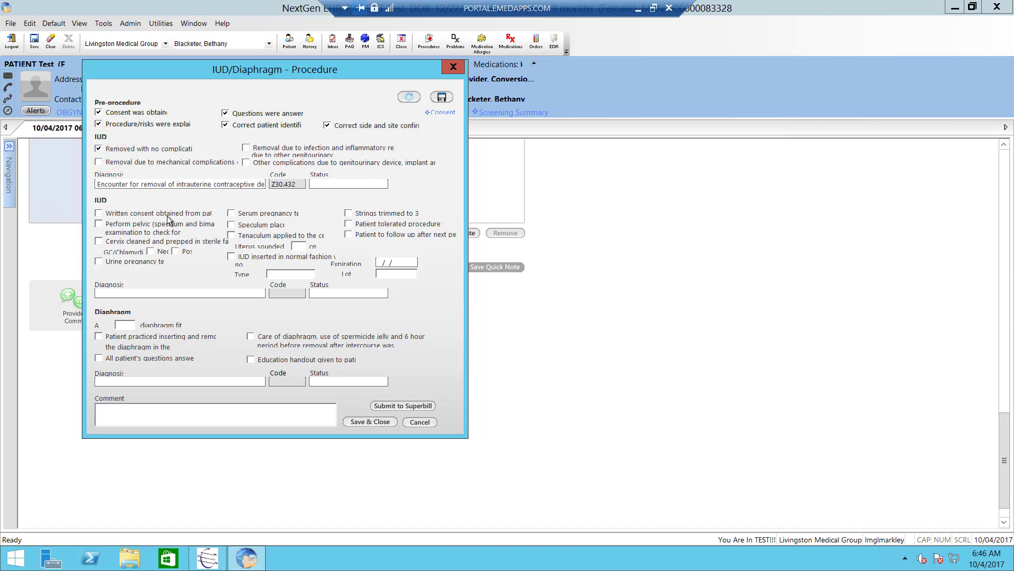
left_click(97, 154)
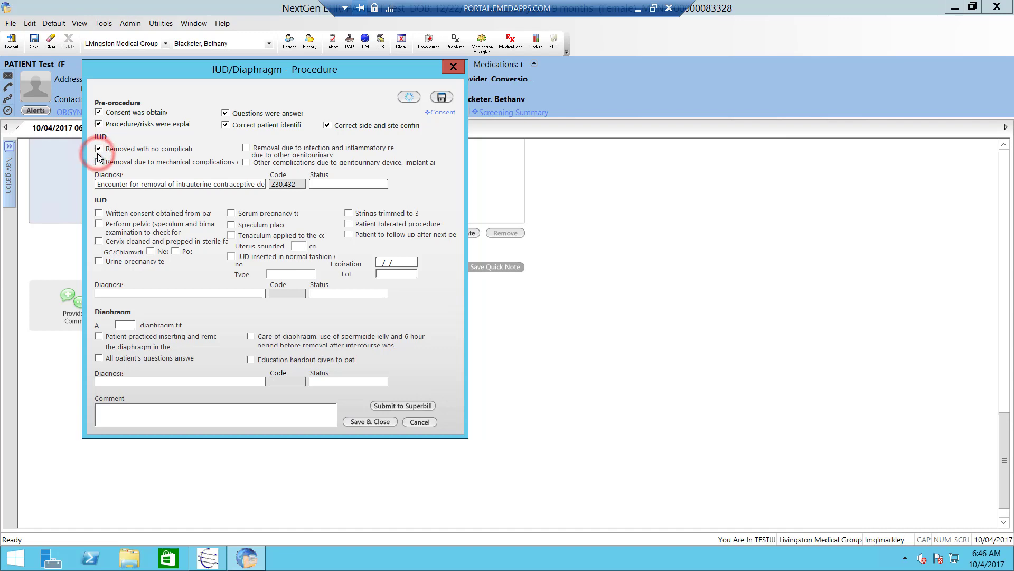
left_click(99, 151)
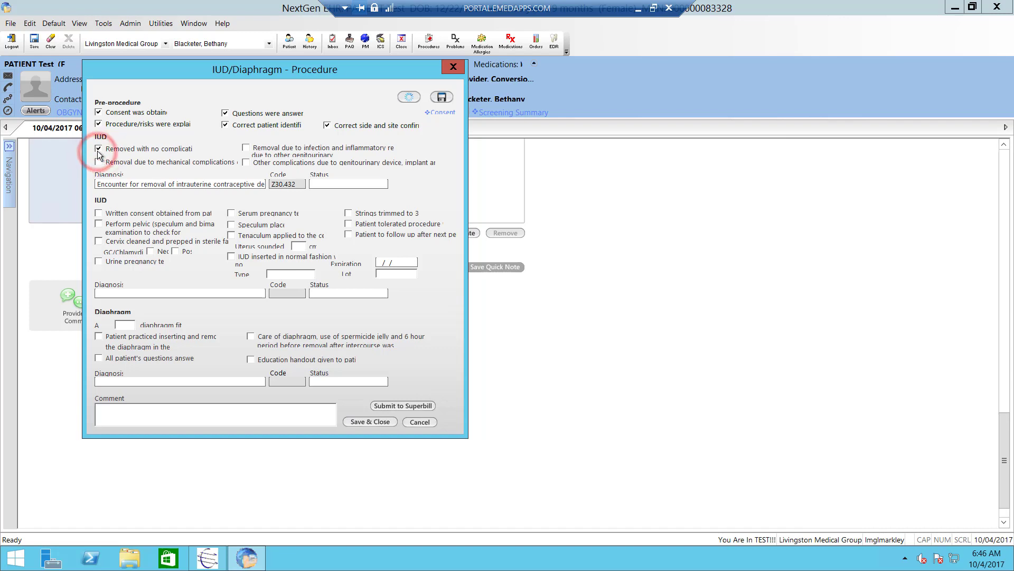
- Mark the IUD insertion items for written consent, pelvic exam, cervix prep, urine pregnancy test, trimmed strings, procedure tolerated and patient follow-up
left_click(98, 213)
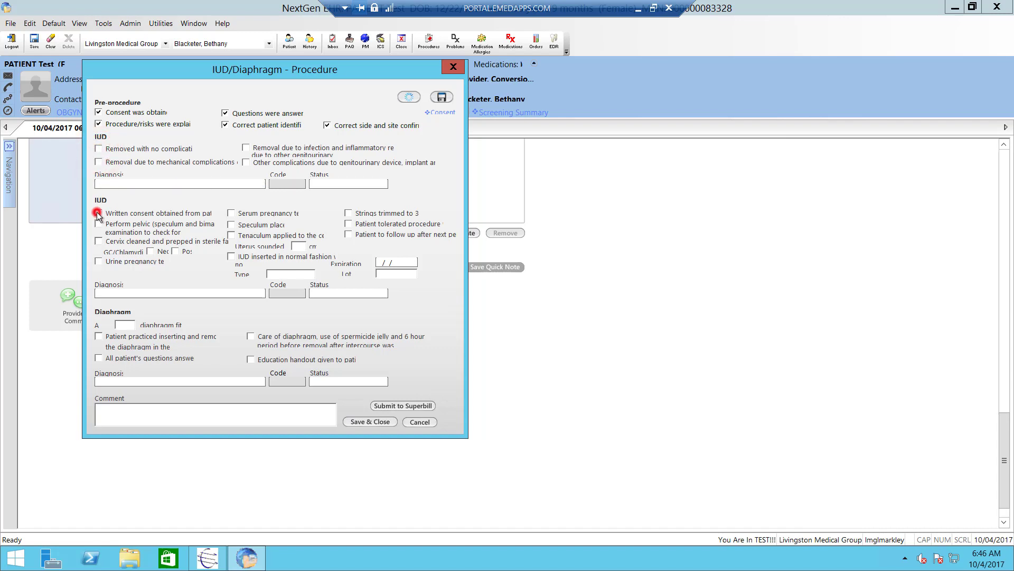
left_click(99, 224)
left_click(98, 241)
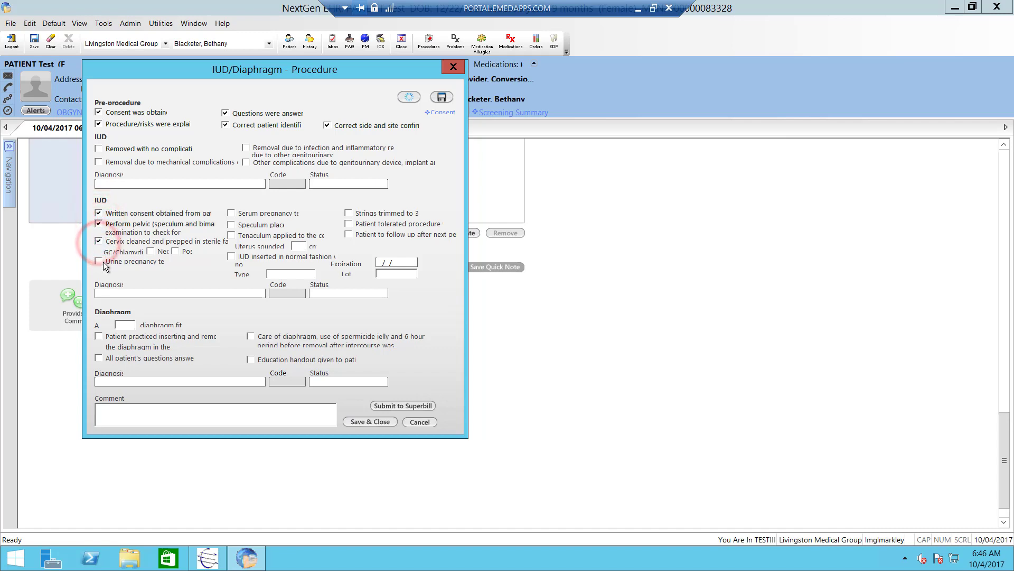
left_click(99, 260)
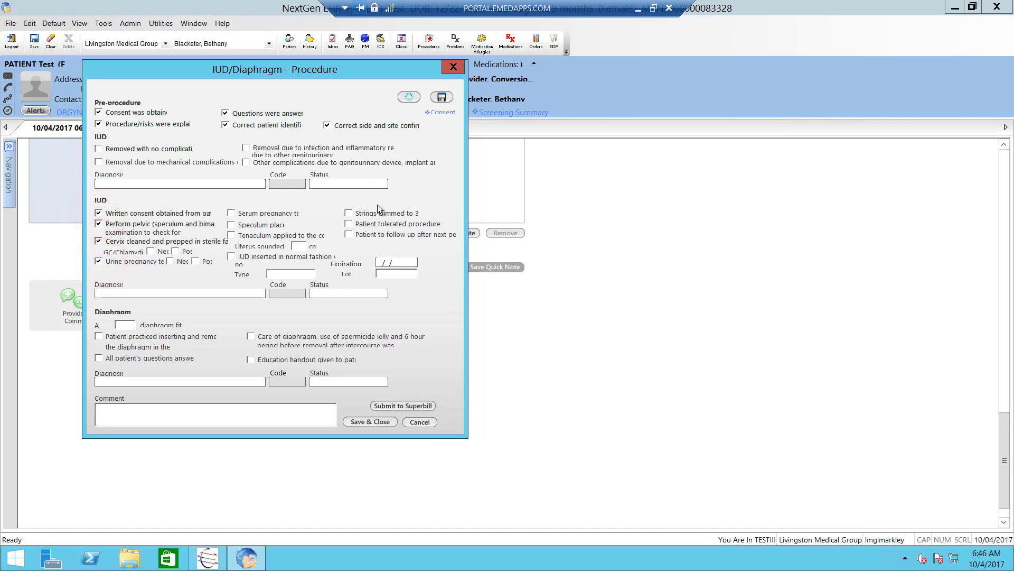
left_click(348, 212)
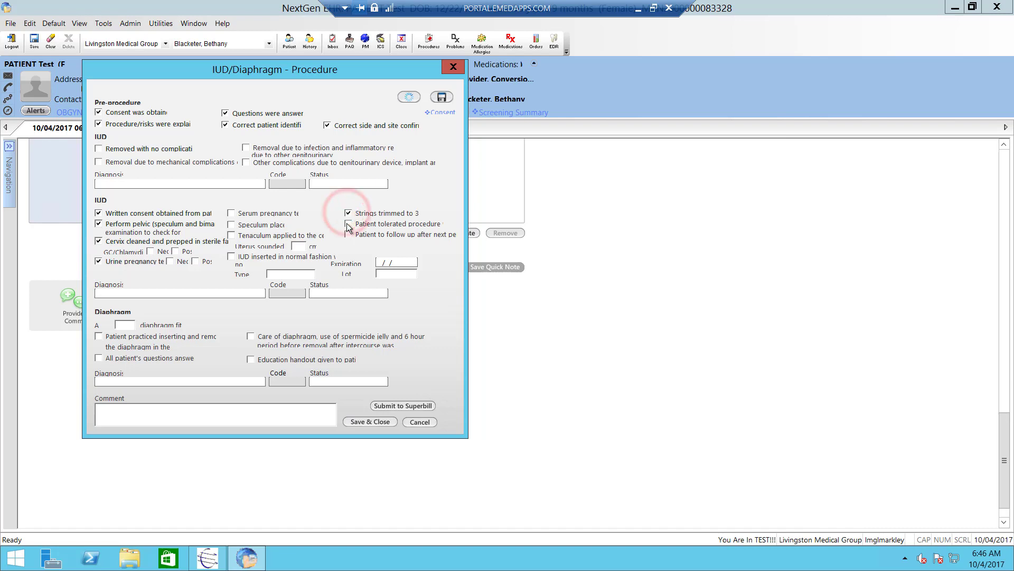
left_click(348, 224)
left_click(348, 234)
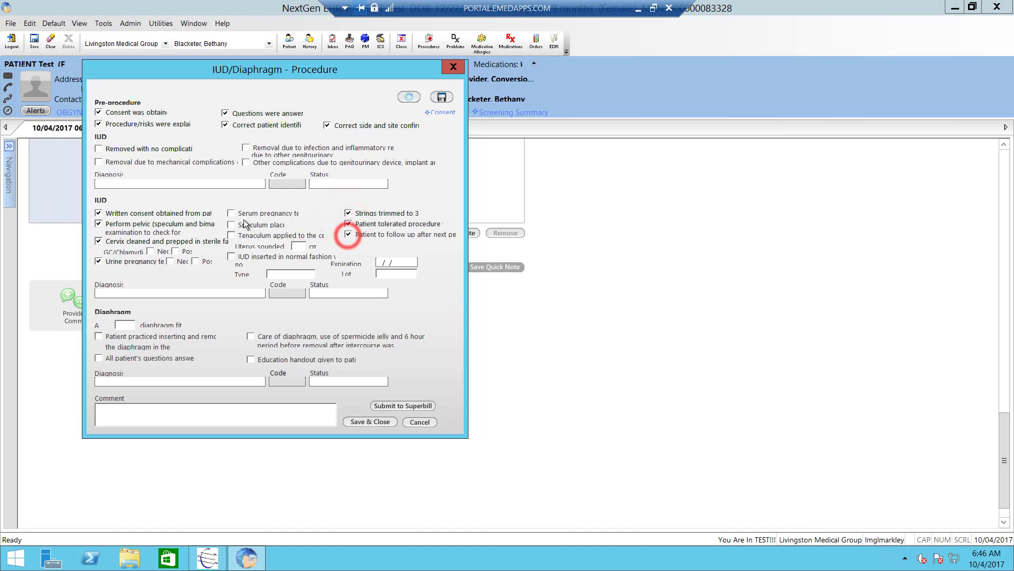
- Mark serum pregnancy test, speculum placed, tenaculum applied and IUD inserted in normal fashion, choosing copper as the IUD type
left_click(231, 213)
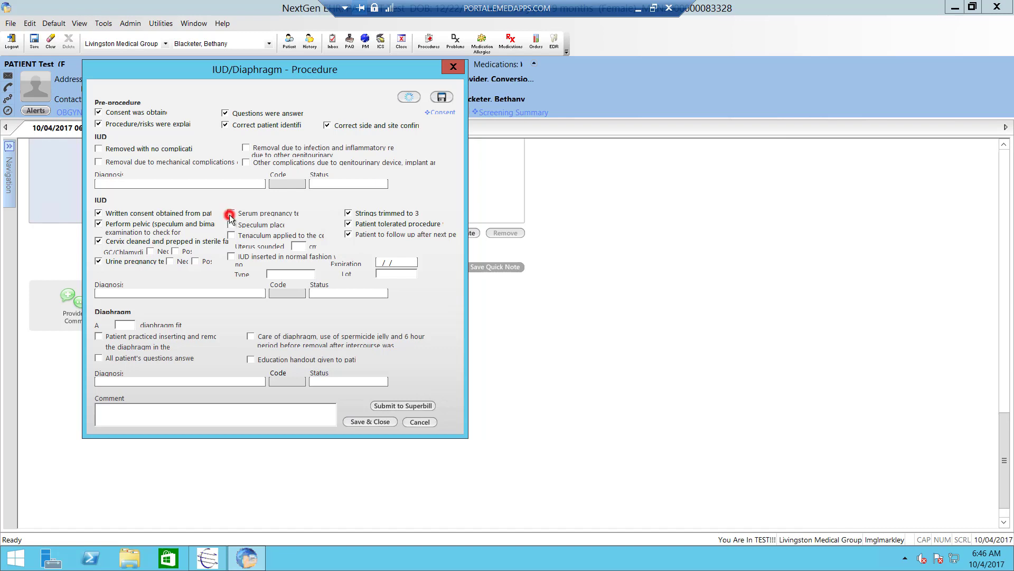
left_click(230, 234)
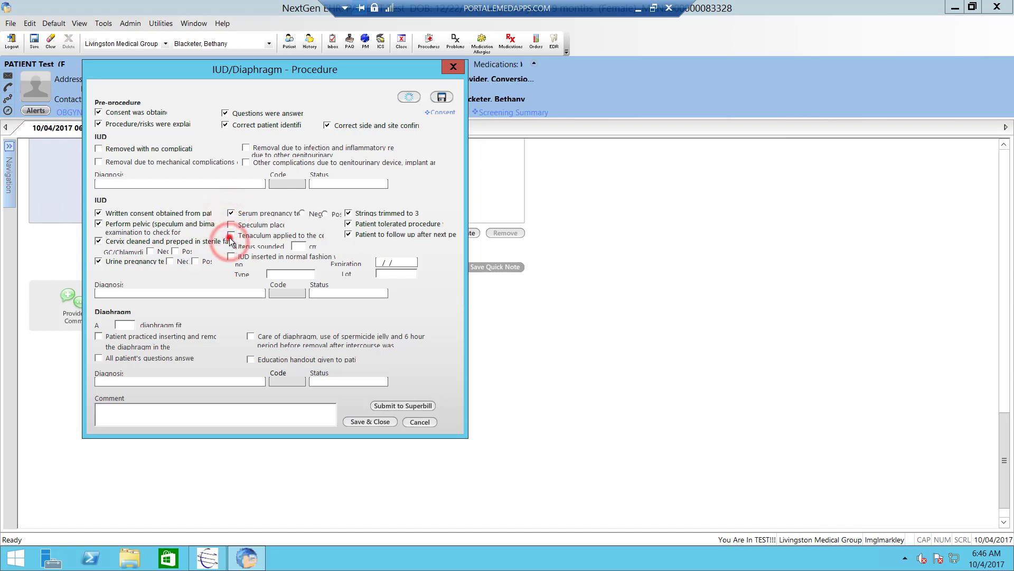
left_click(231, 224)
left_click(231, 256)
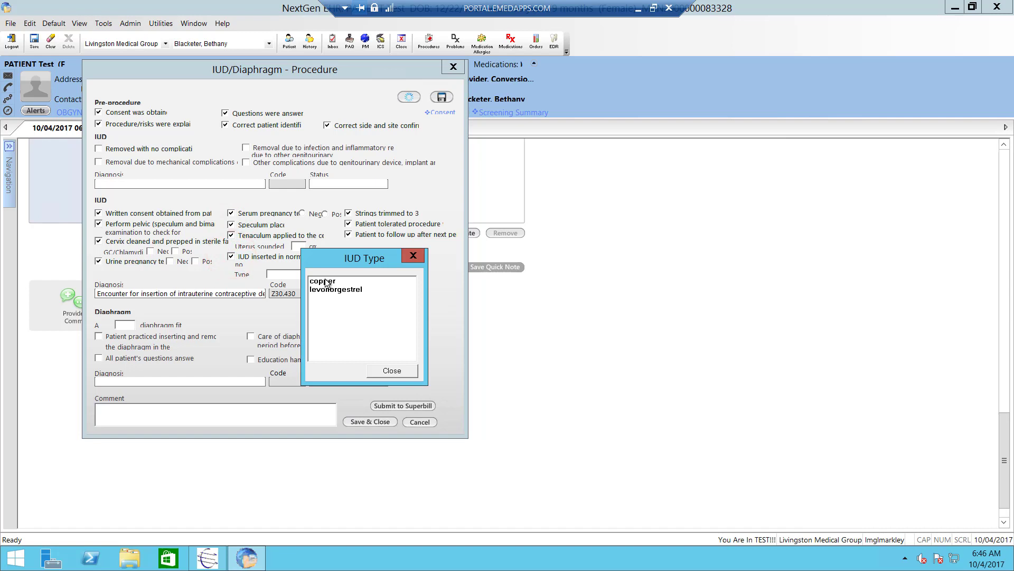
left_click(326, 282)
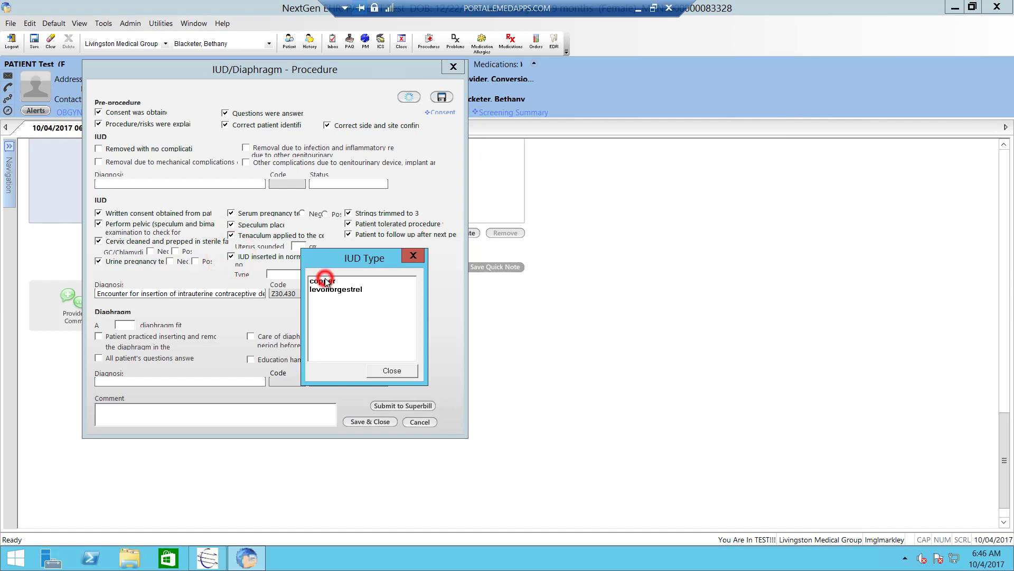
- Submit the IUD insertion to the superbill without any diaphragm entries, and save and close the procedure form
left_click(98, 336)
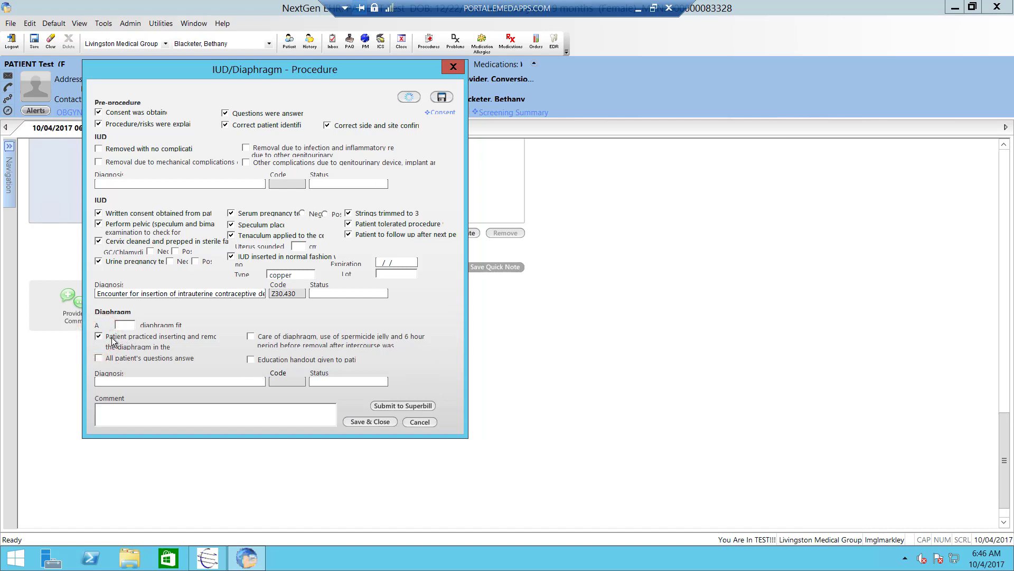
left_click(99, 337)
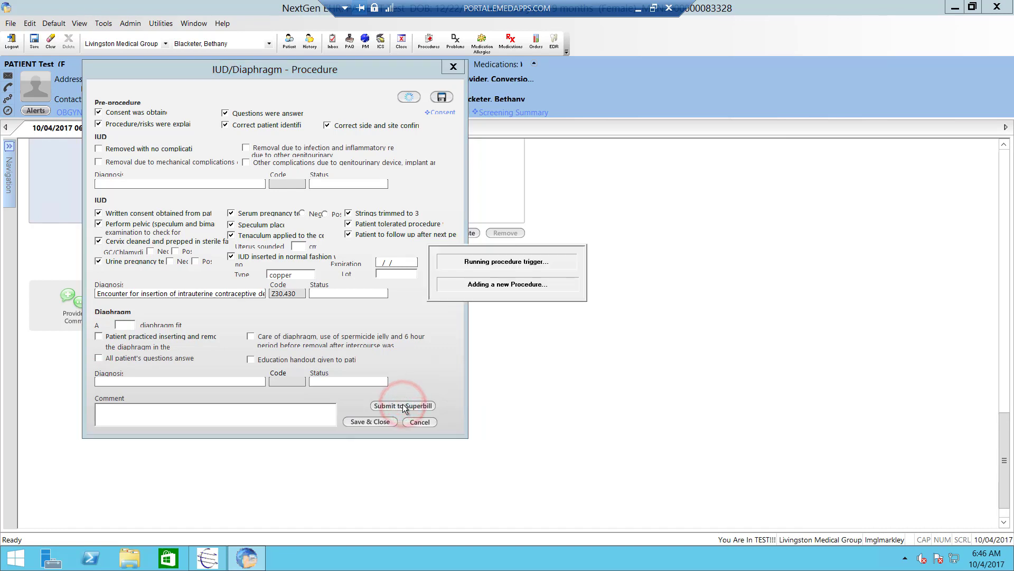
left_click(373, 420)
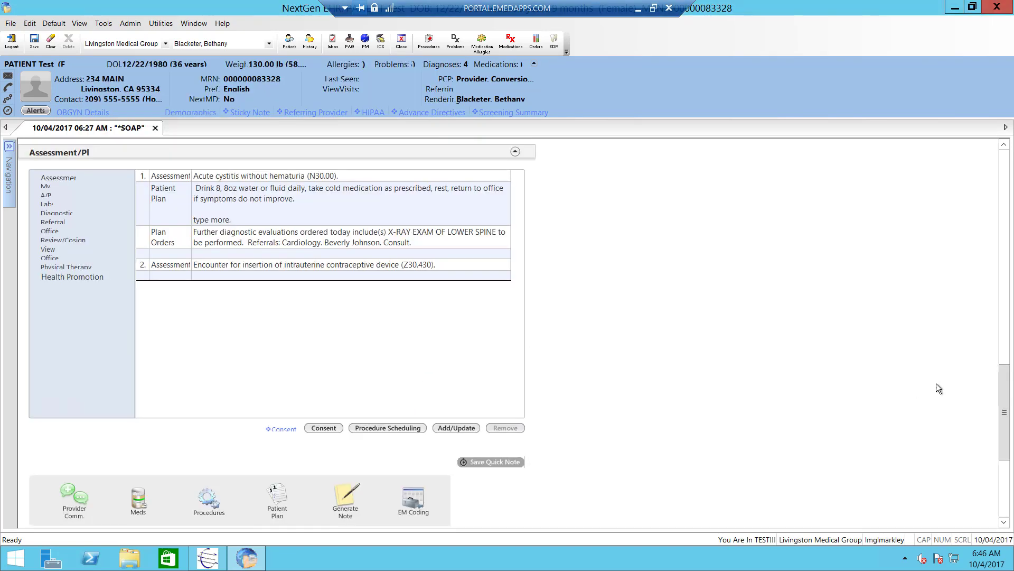
- Open Adult Immunizations from the SOAP note and select the Hep B (adult dosage) vaccine with sequence number 1
left_click(1008, 399)
left_click_drag(1008, 400, 1006, 153)
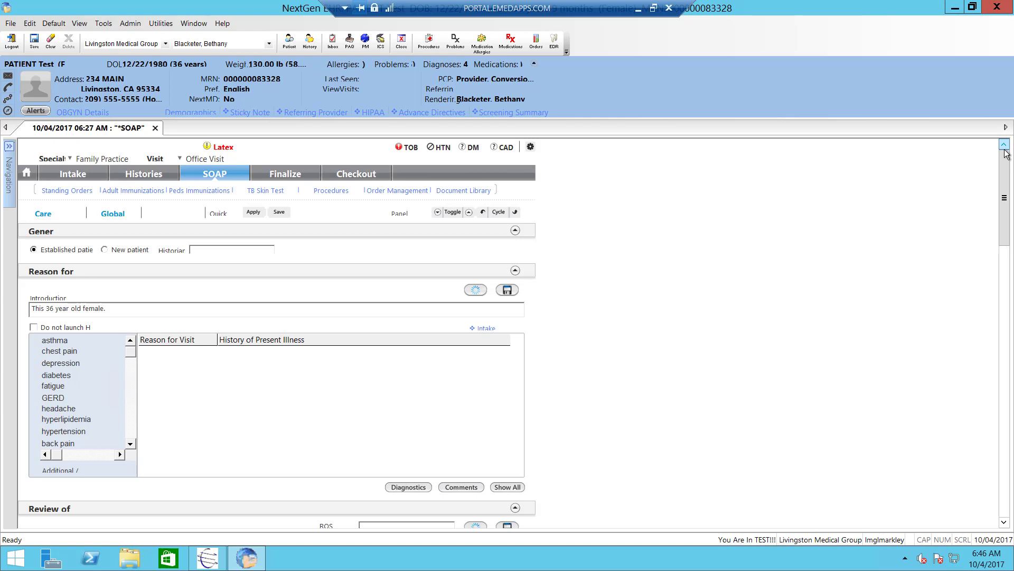
left_click(128, 189)
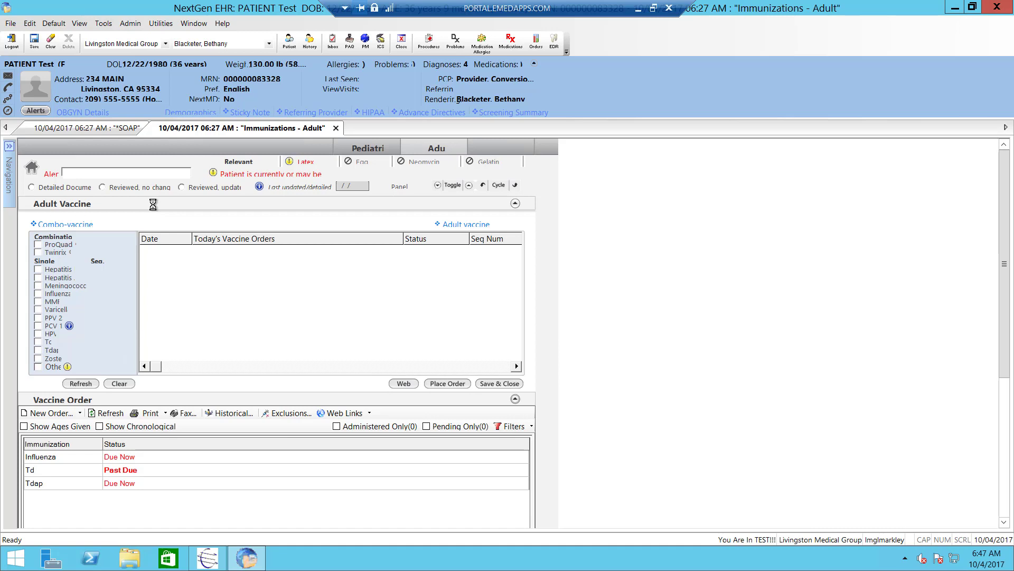
left_click(39, 270)
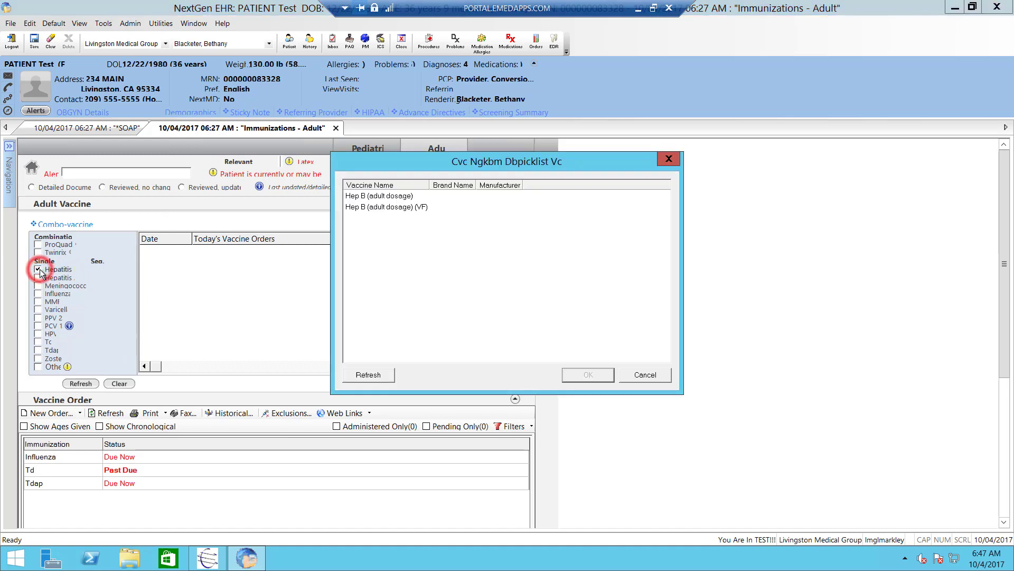
left_click(361, 199)
double_click(361, 198)
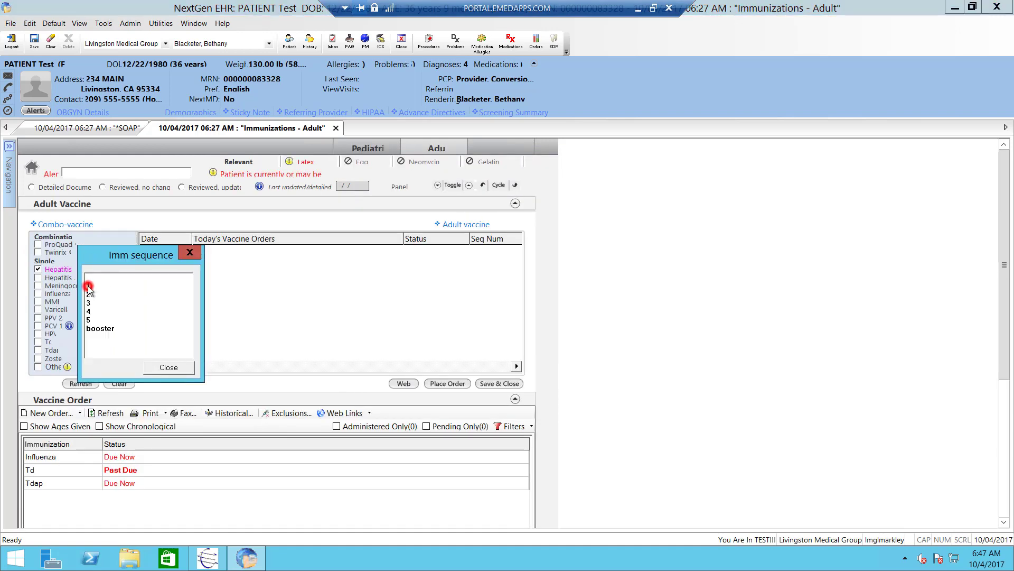
double_click(88, 286)
- Place the Hep B vaccine order, proceeding despite the latex allergy, and assign its task to the third person listed under All Users
left_click(450, 384)
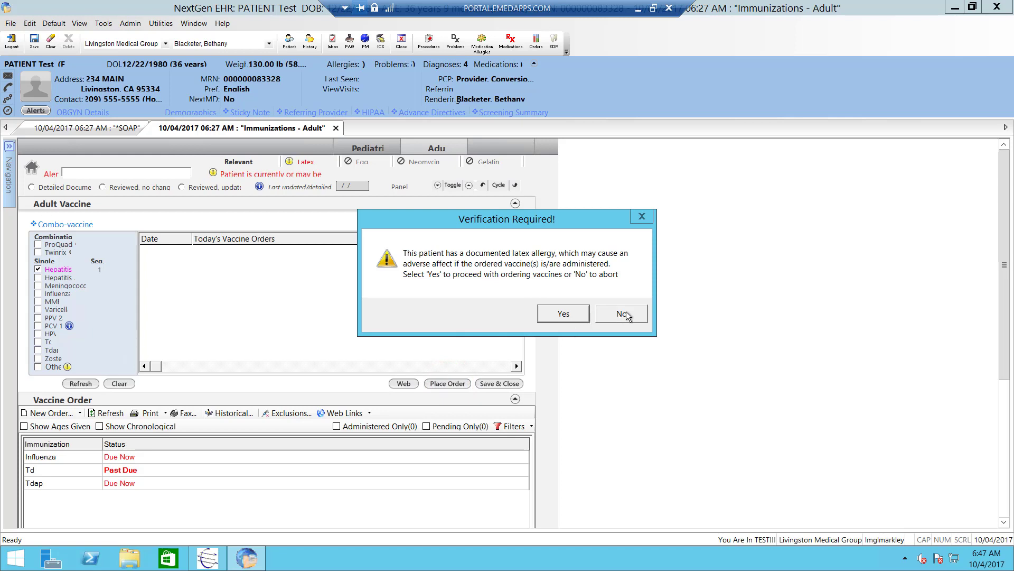
left_click(572, 315)
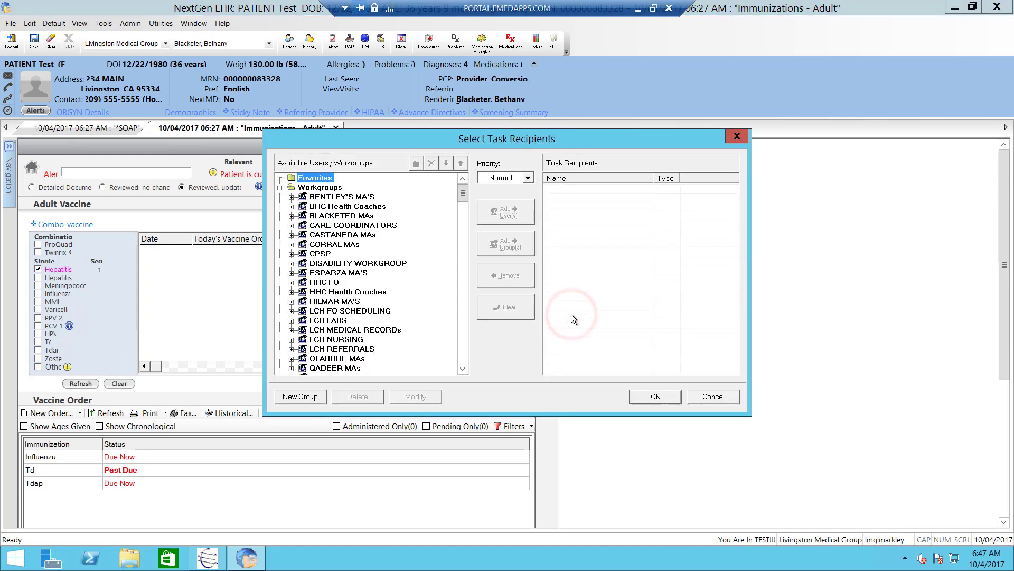
left_click(461, 264)
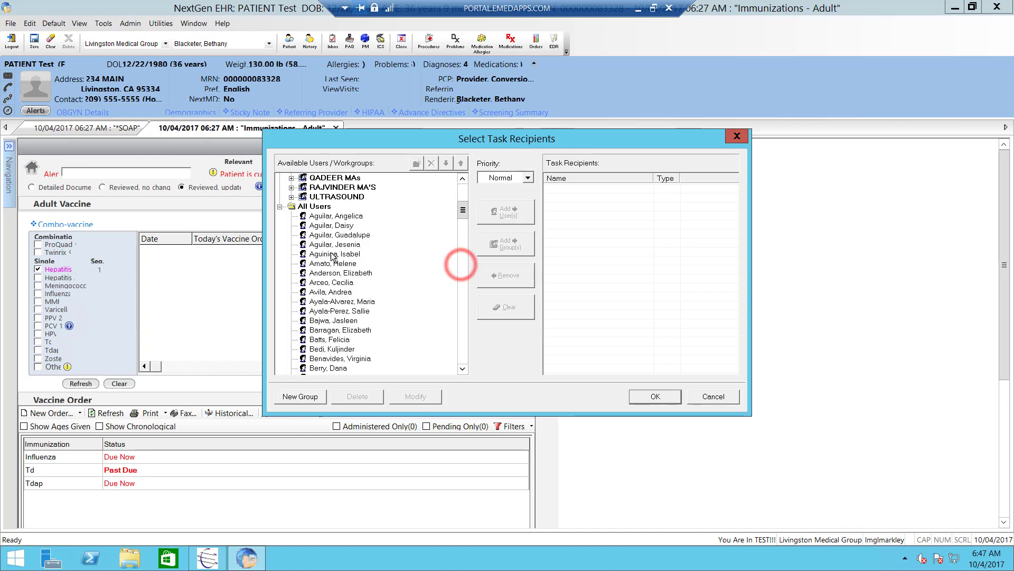
double_click(326, 236)
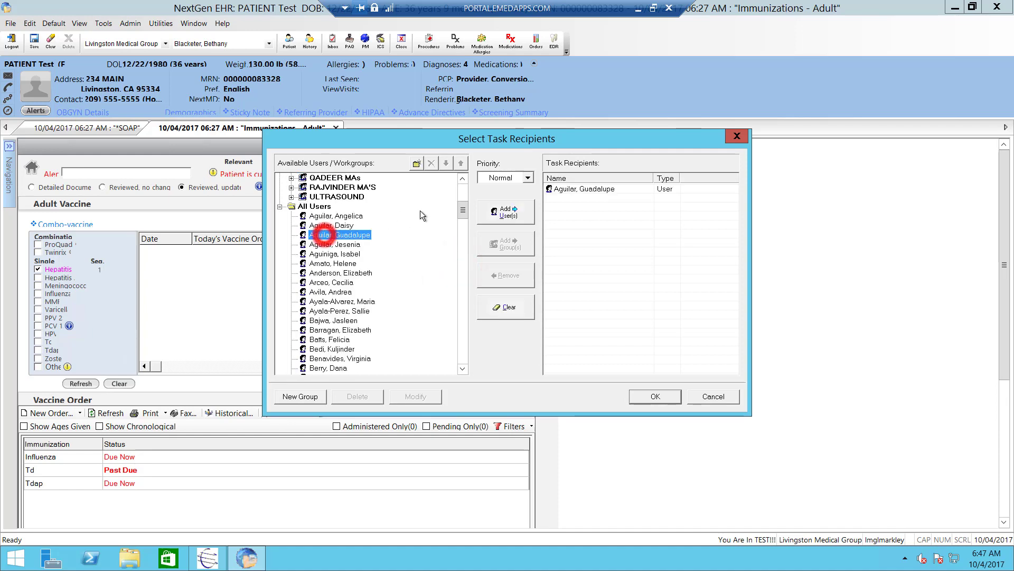
left_click(650, 395)
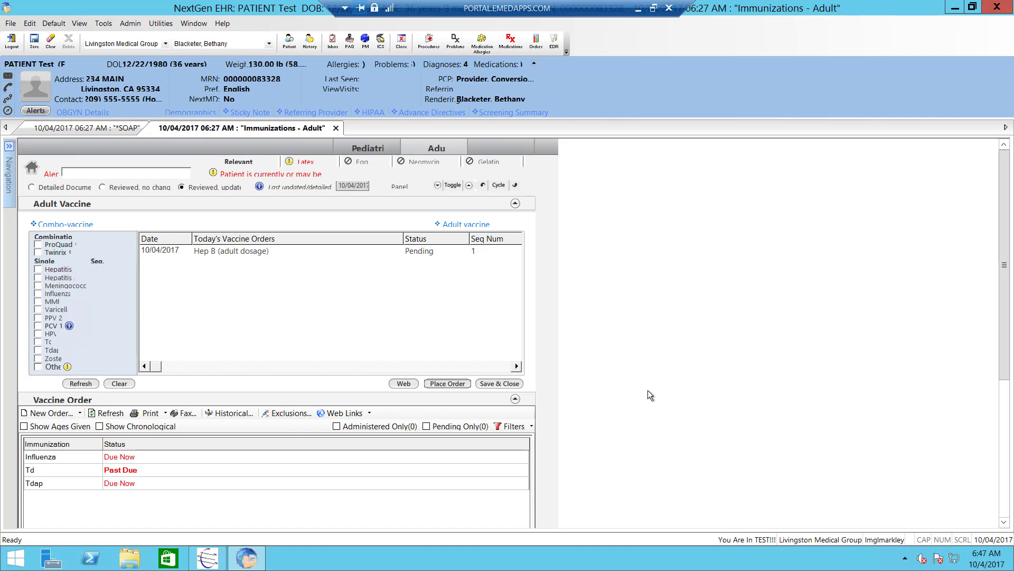
- Close the adult immunizations template with its changes saved and return to the beginning of the SOAP note
left_click(335, 129)
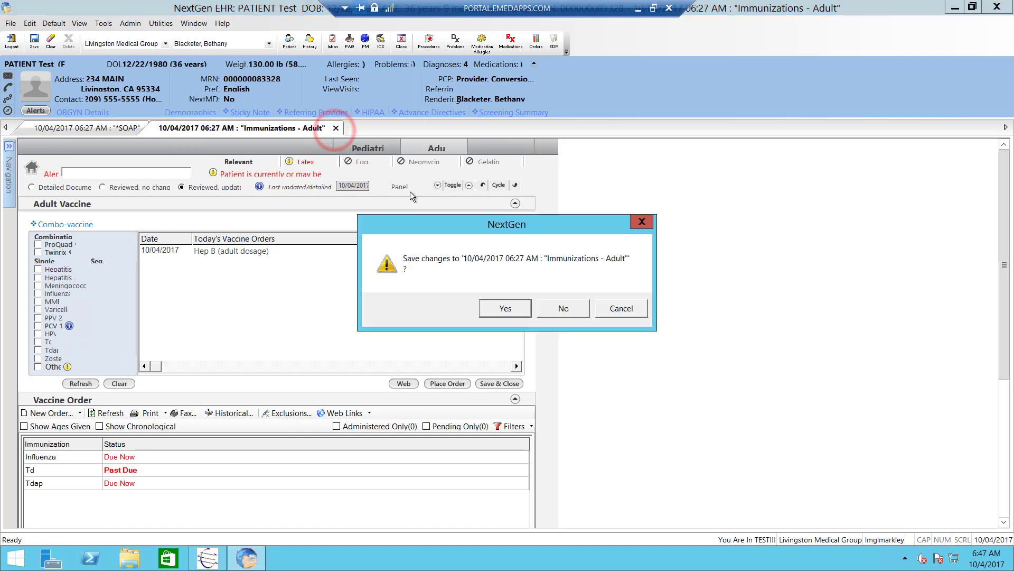
left_click(508, 307)
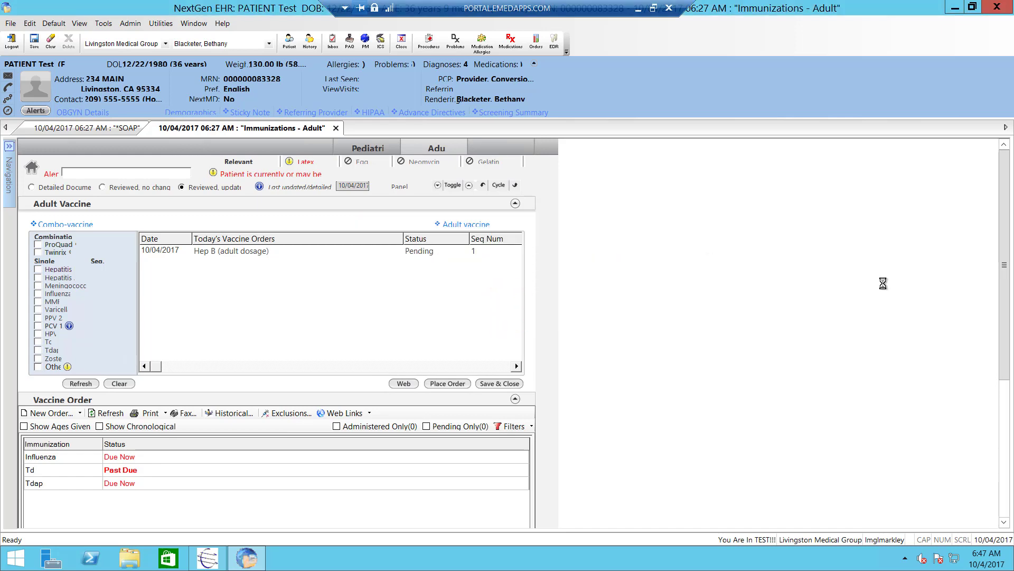
left_click_drag(1000, 358, 1006, 157)
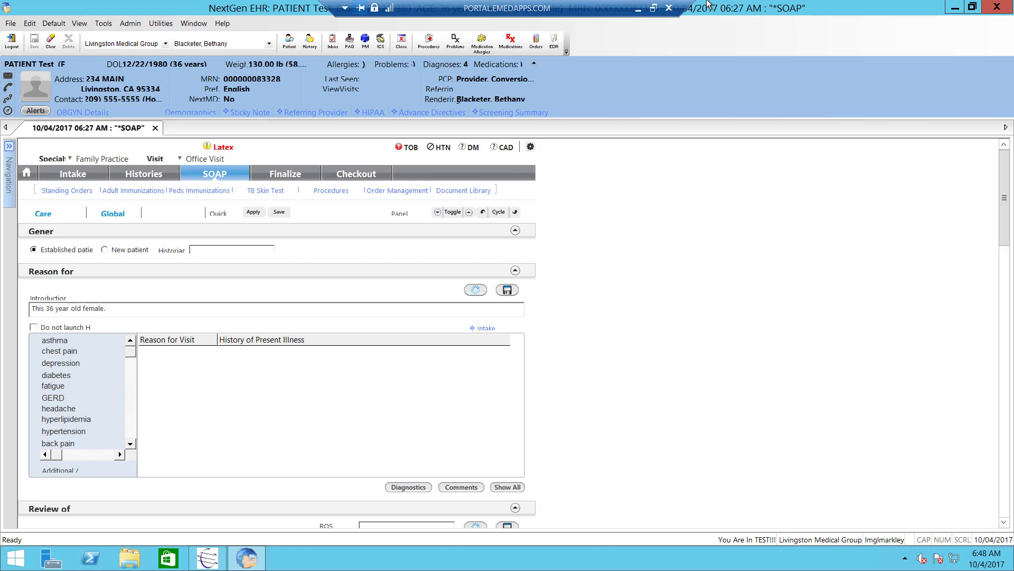
left_click(638, 9)
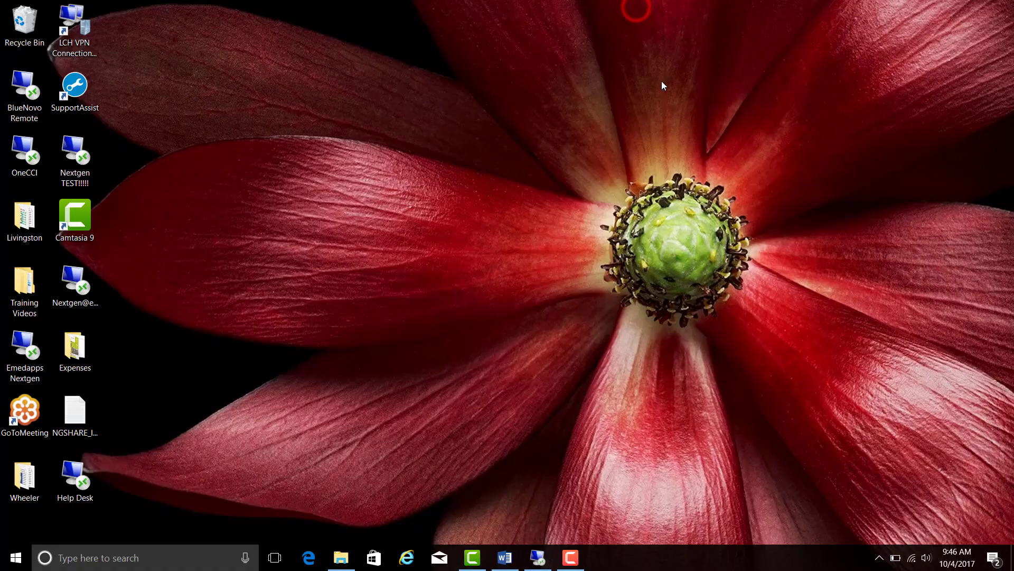
left_click(570, 557)
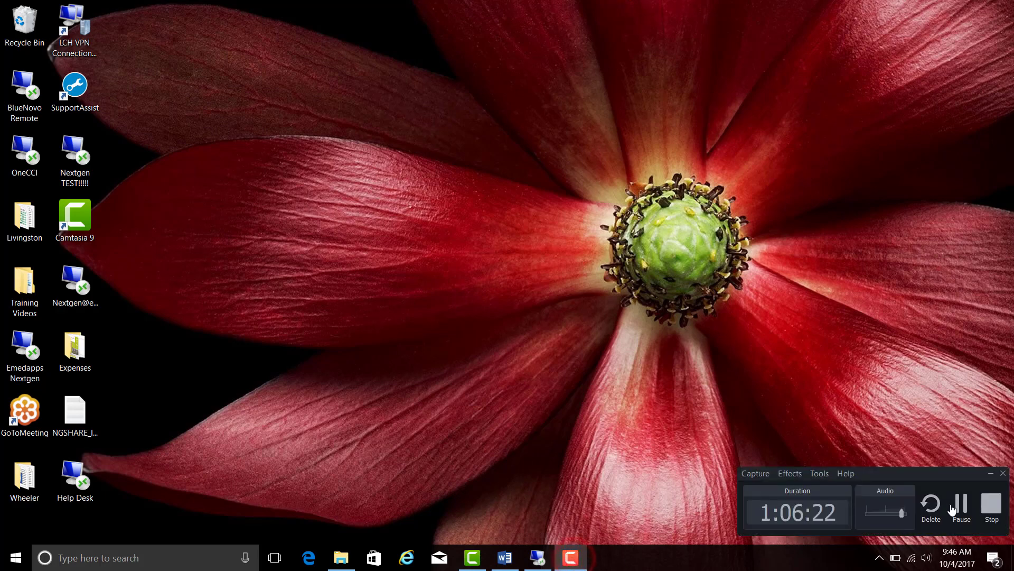